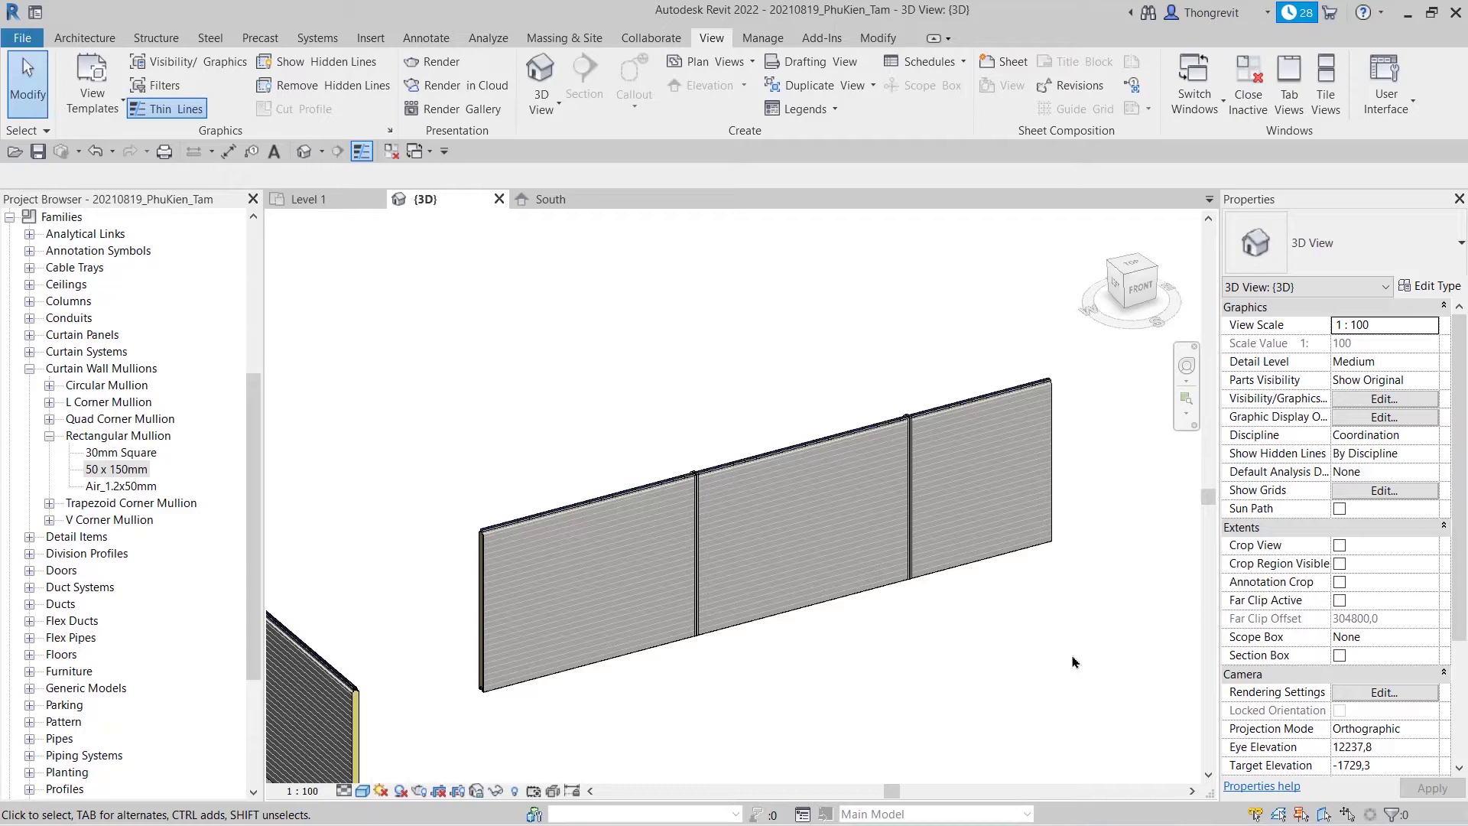
- Load (203)_H_DiDayDien.rfa from the 03_H_DiDayDien folder, then pick the Air_1.2x50mm mullion type
left_click(366, 40)
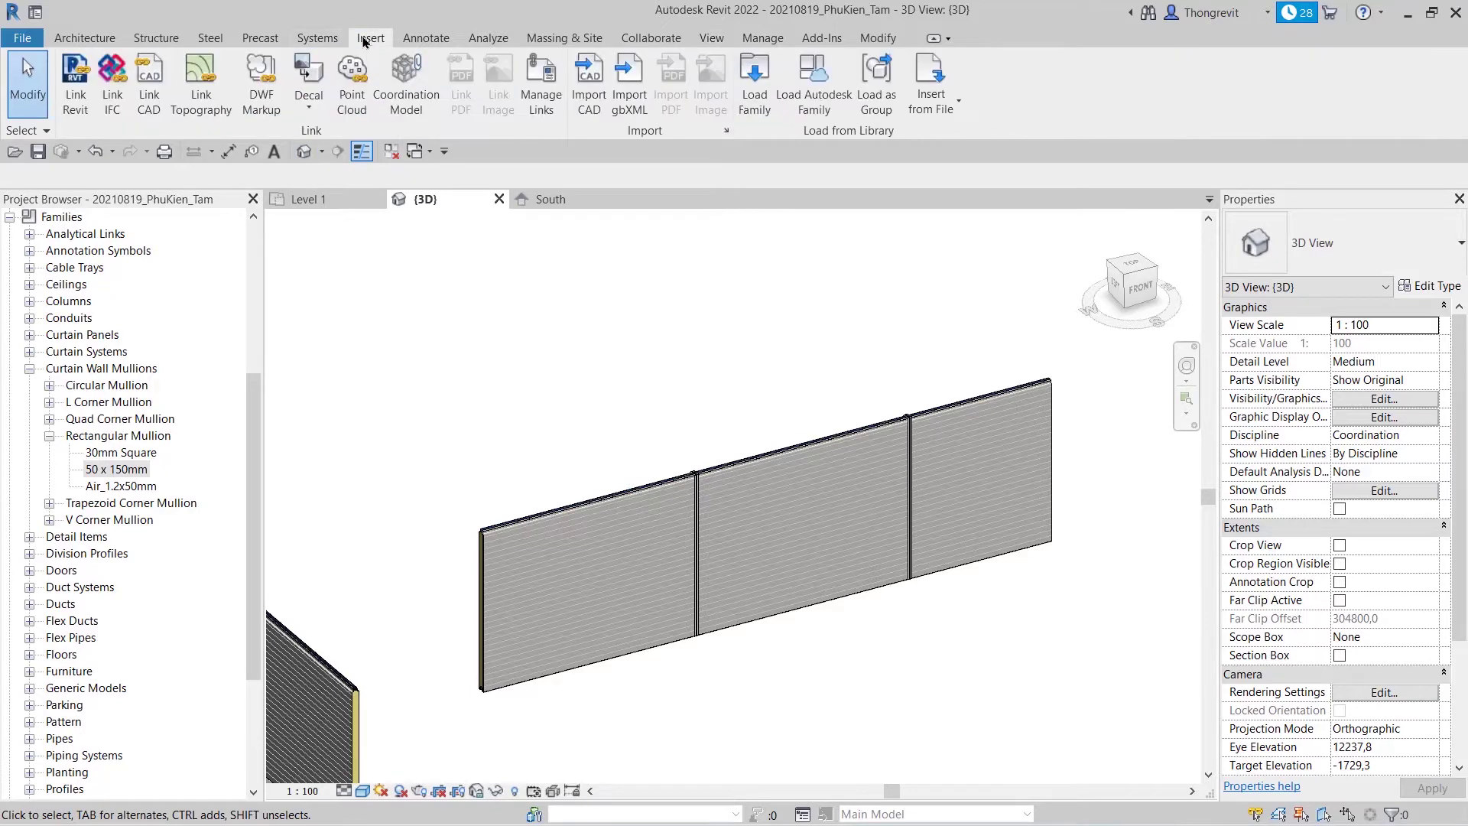
left_click(754, 84)
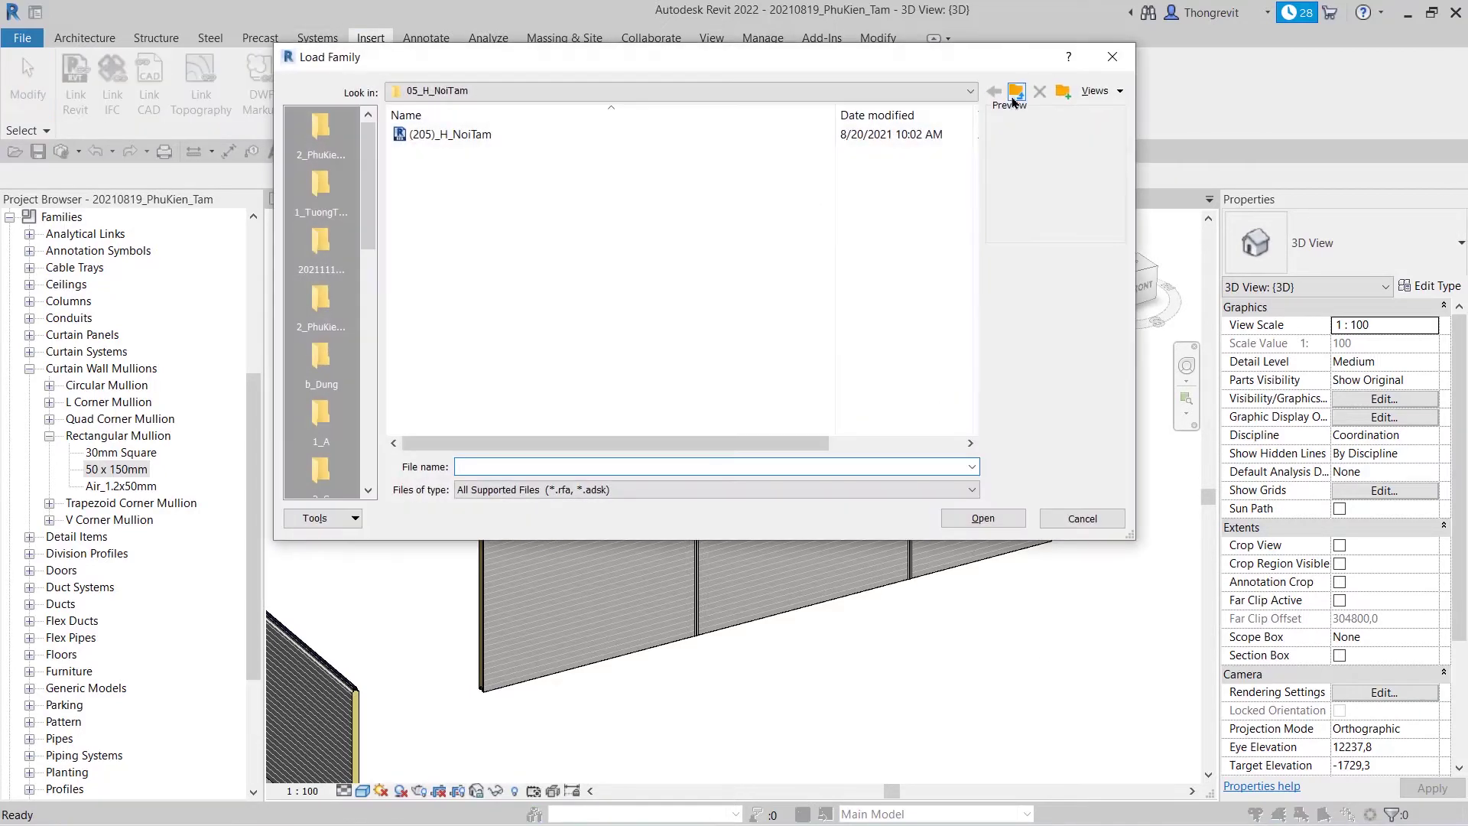
left_click(1014, 98)
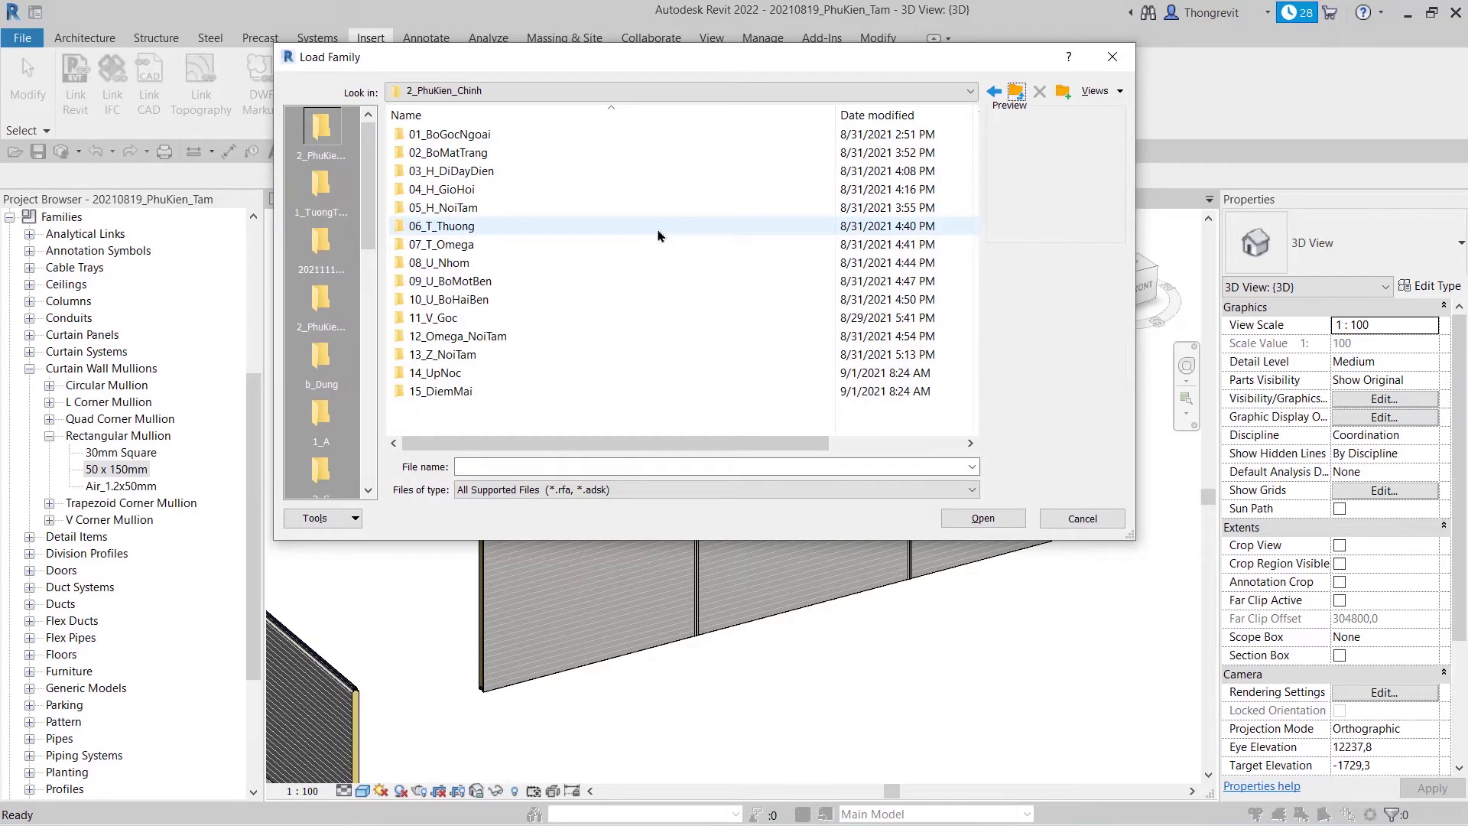
left_click(467, 177)
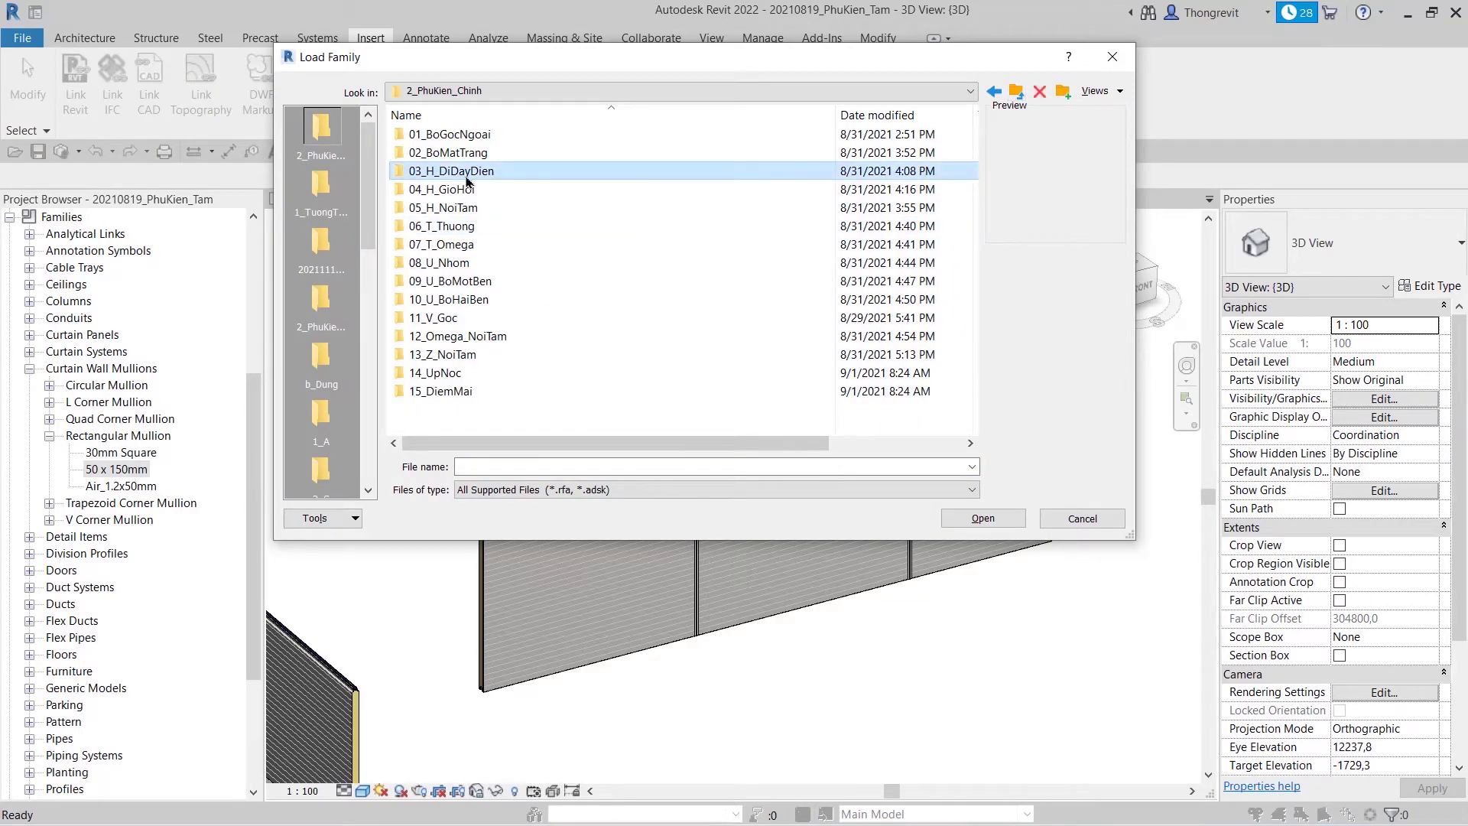
double_click(467, 177)
left_click(474, 135)
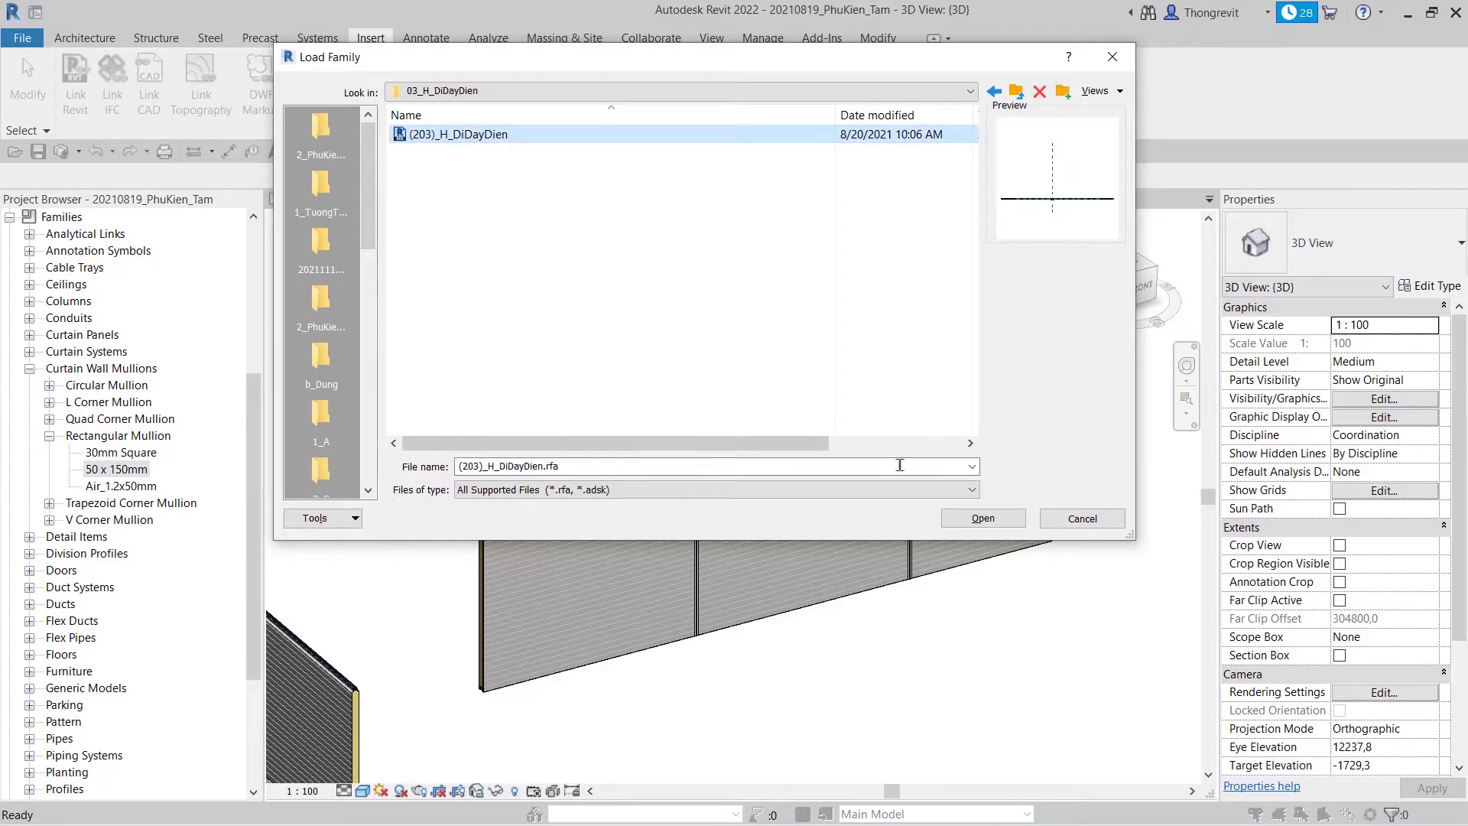
left_click(982, 519)
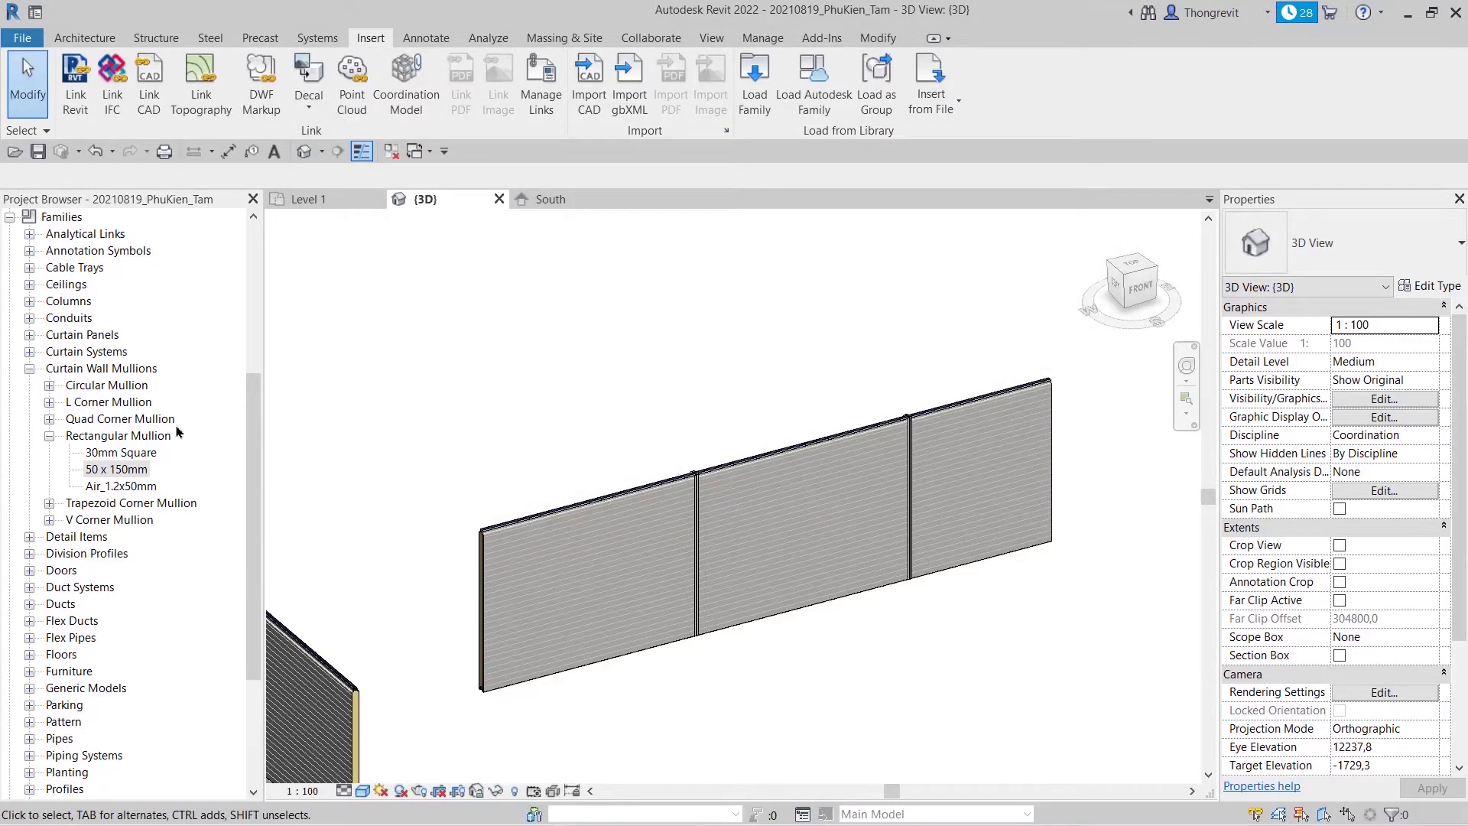
left_click(130, 487)
- Duplicate Air_1.2x50mm as Air_72.4x50mm with Width on side 1 and 2 set to 36.2
double_click(134, 487)
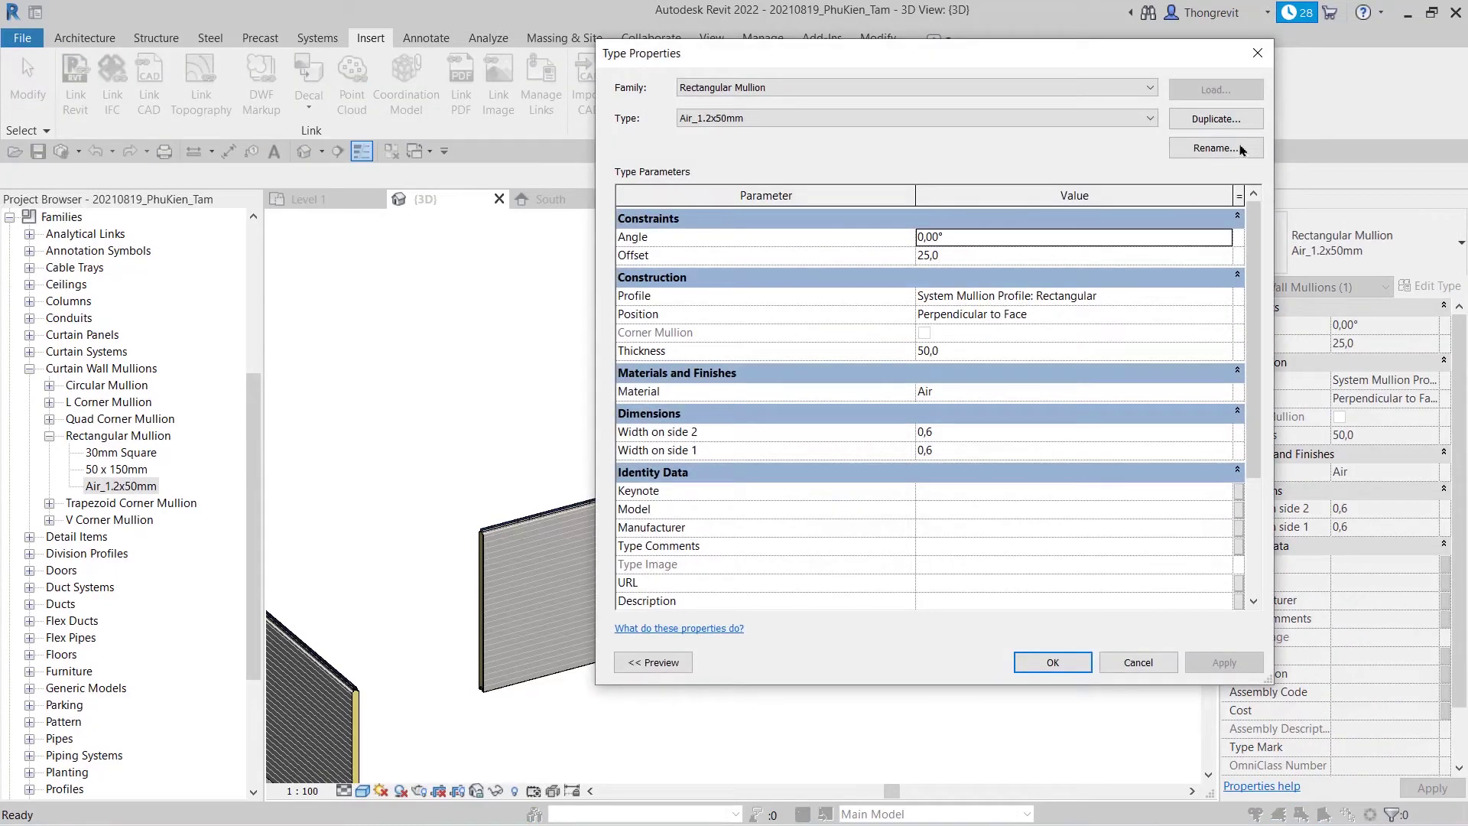
left_click(1215, 120)
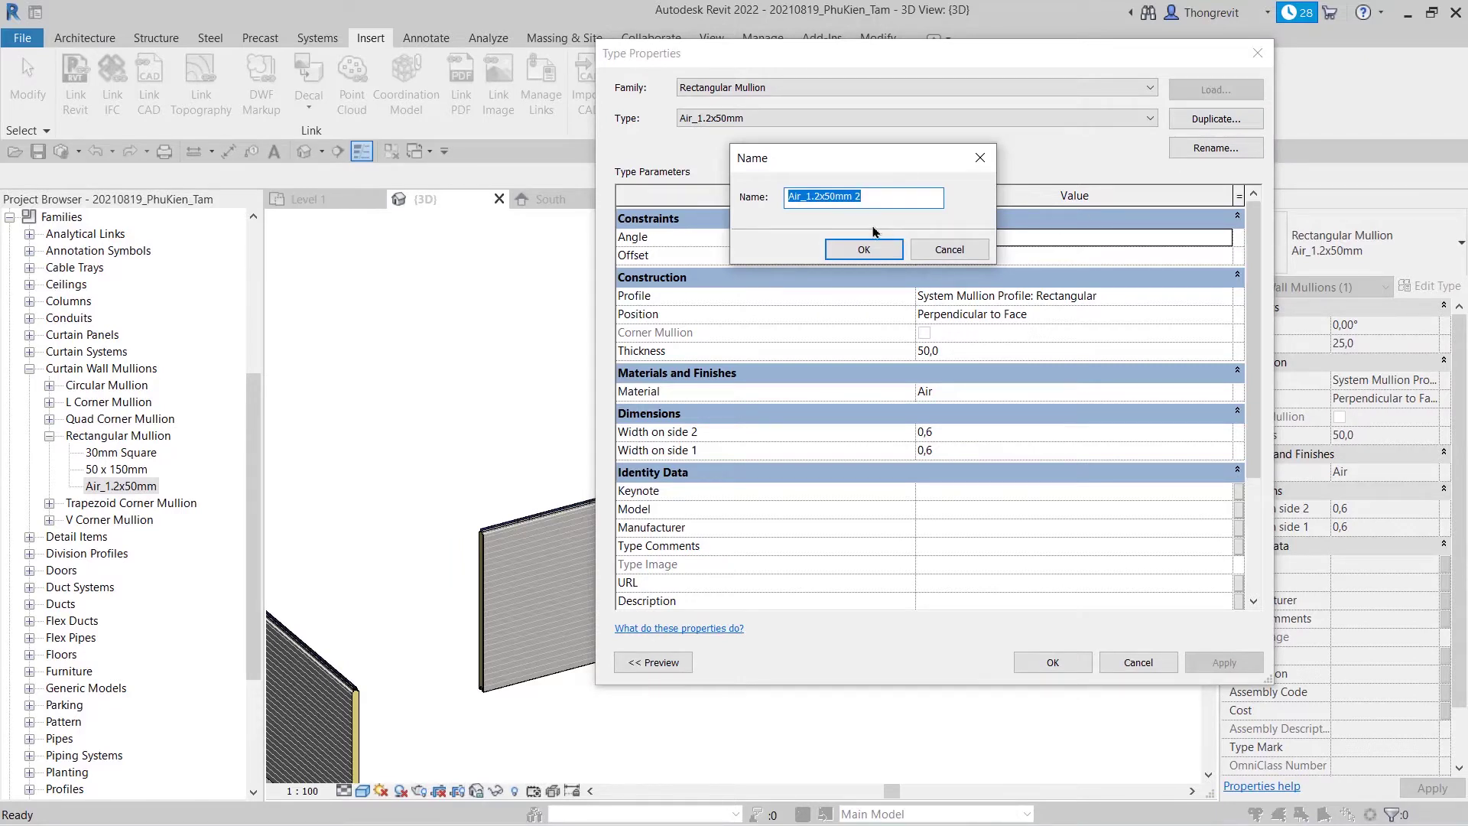
left_click_drag(804, 197, 820, 197)
type("72")
type(".4")
key("BackSpace")
key("BackSpace")
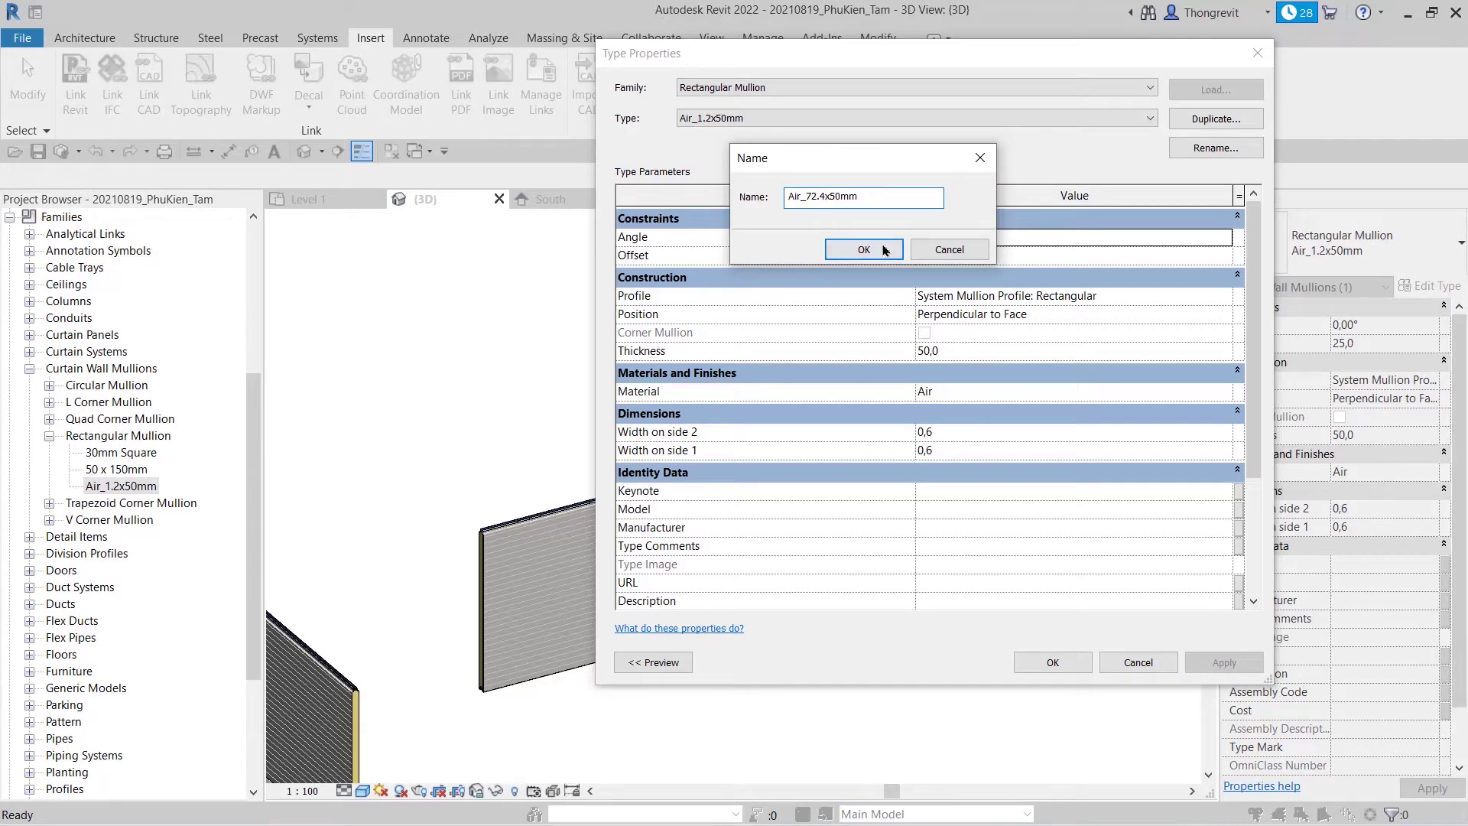
left_click(864, 249)
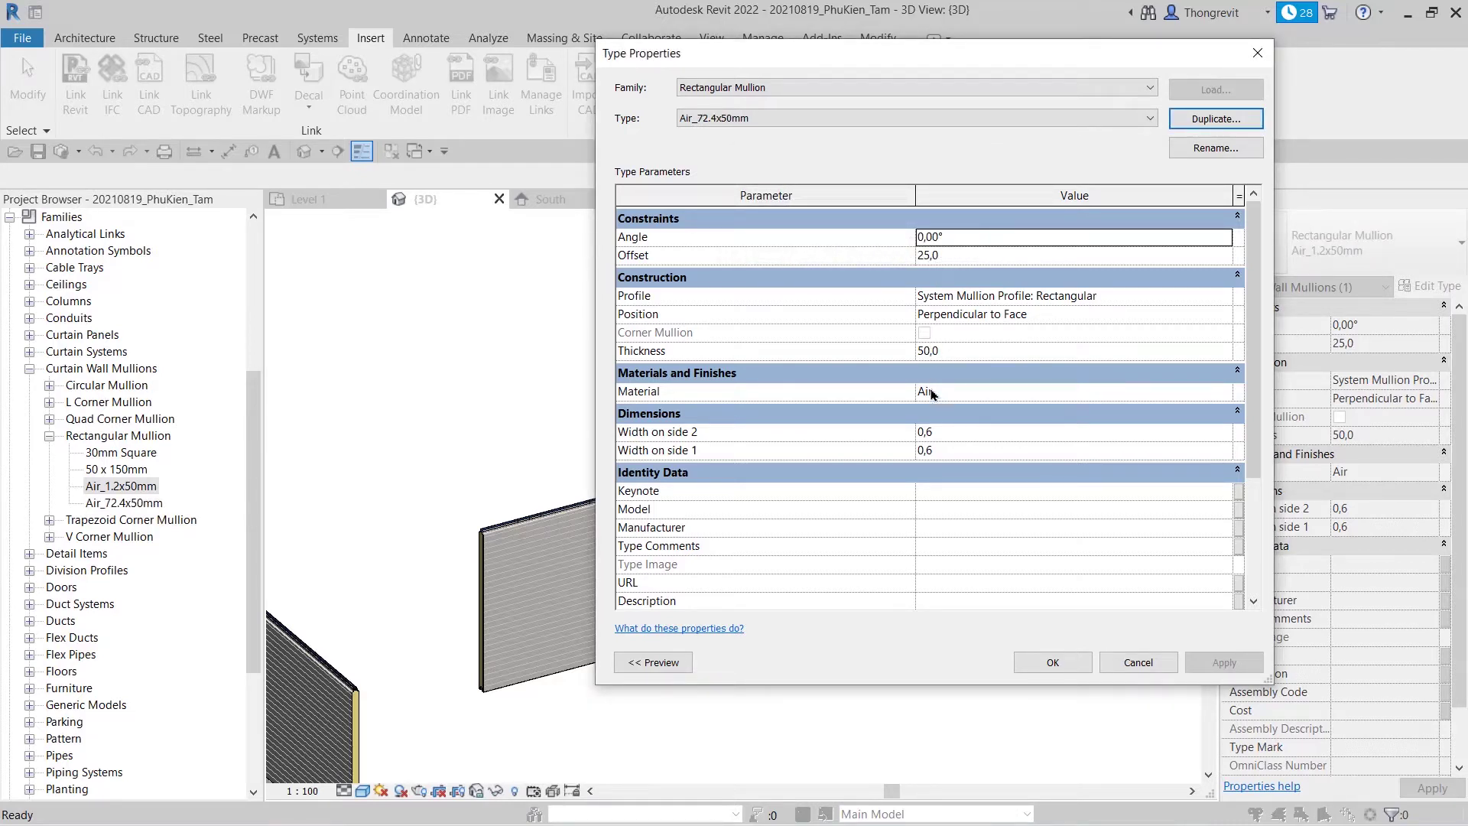
left_click(959, 451)
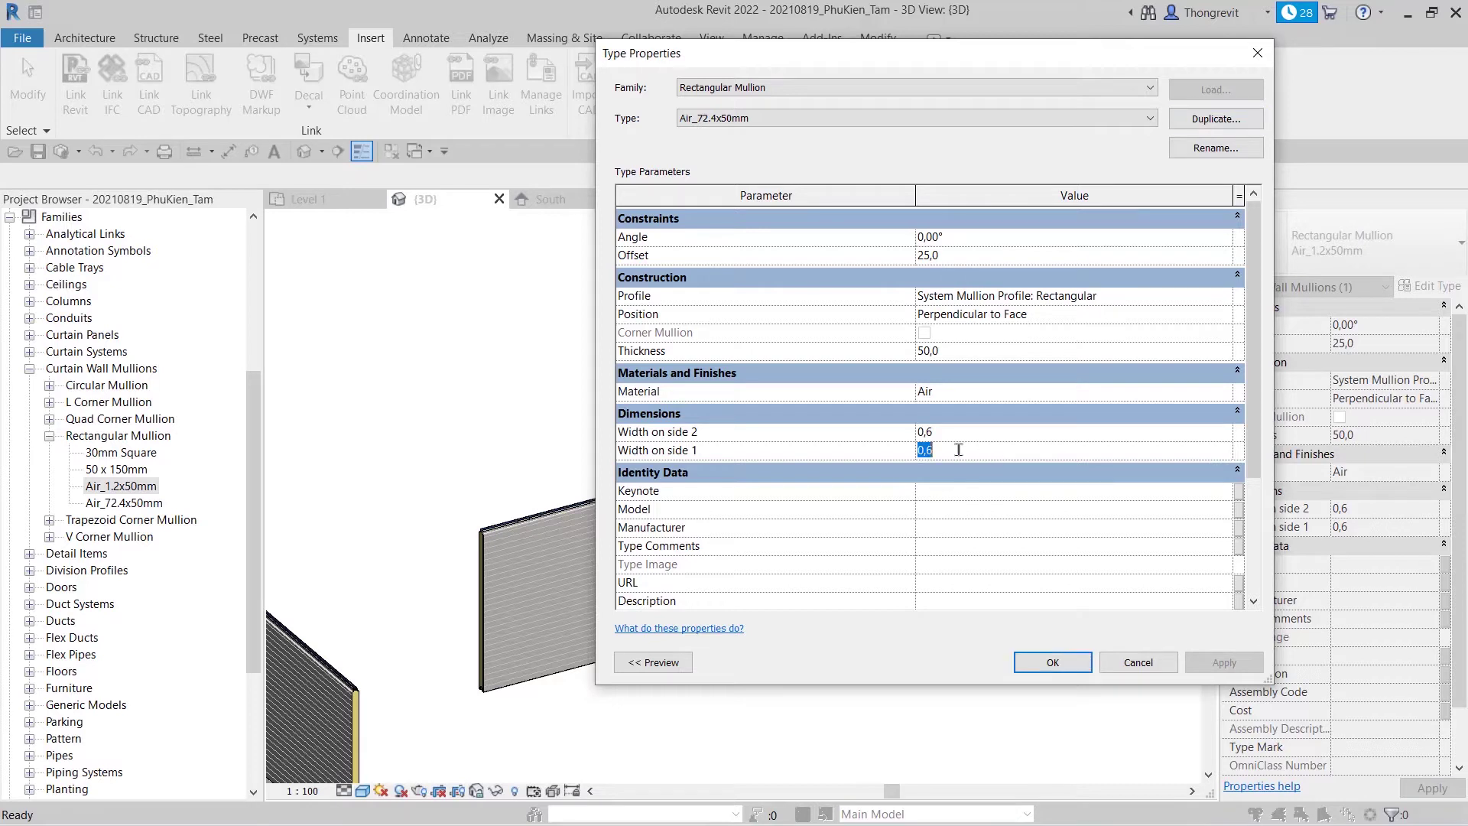
type("3")
type("6.2")
left_click(969, 434)
type("3")
left_click(1052, 662)
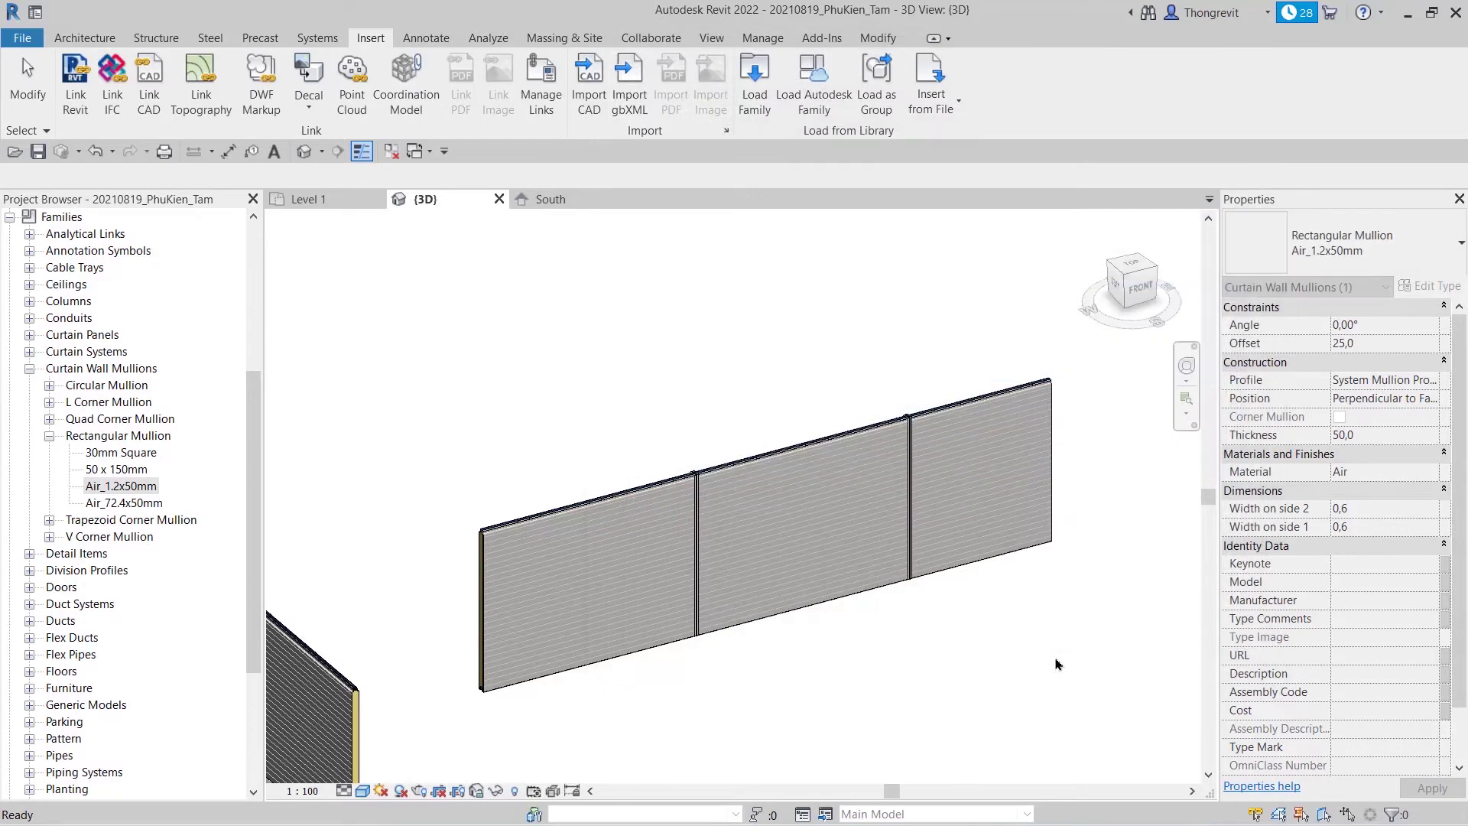
- In the Level 1 plan, start the Curtain Wall tool with WA
left_click(330, 205)
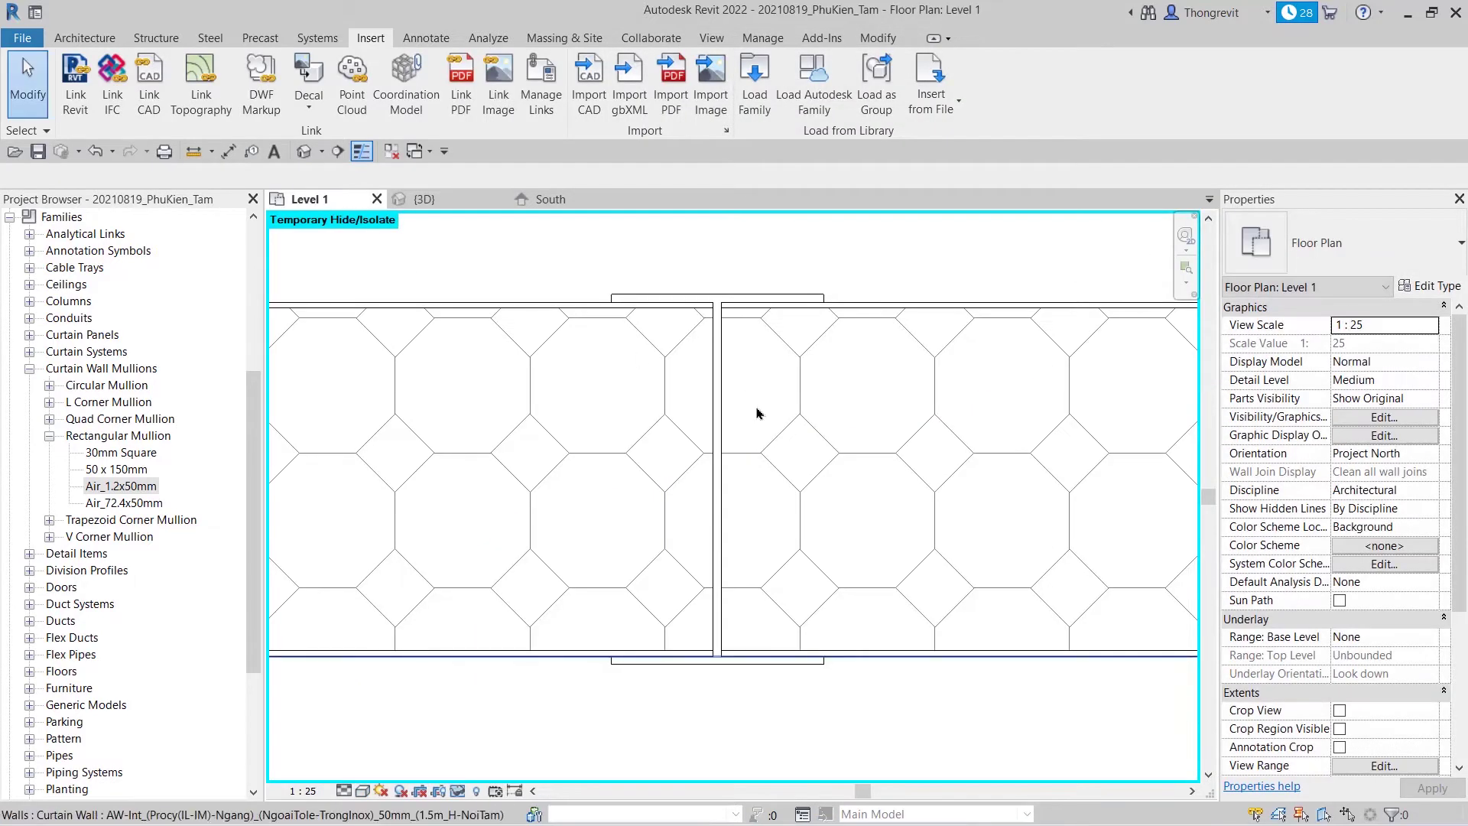
left_click(93, 42)
left_click(79, 107)
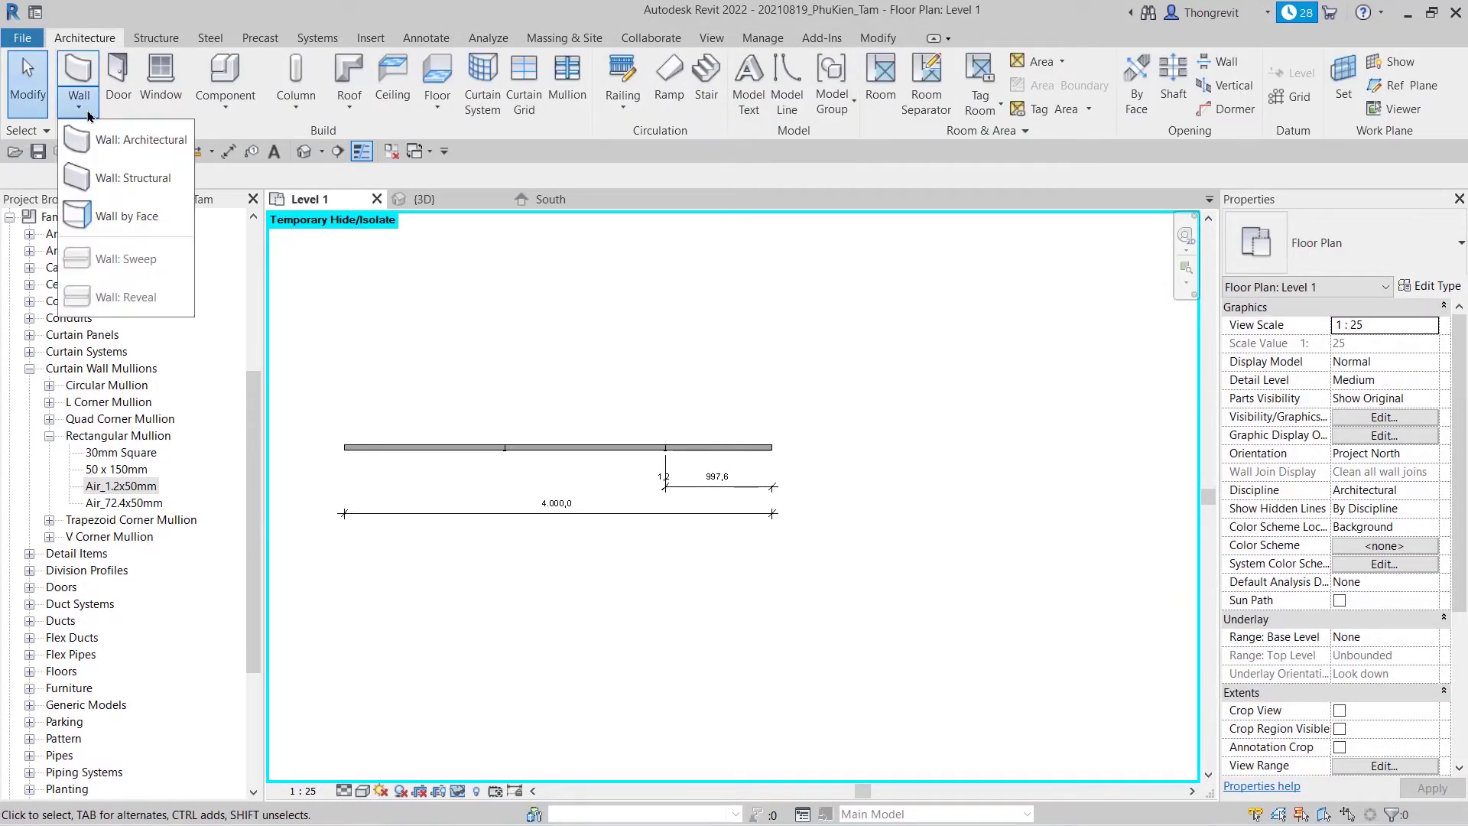
key("w")
key("a")
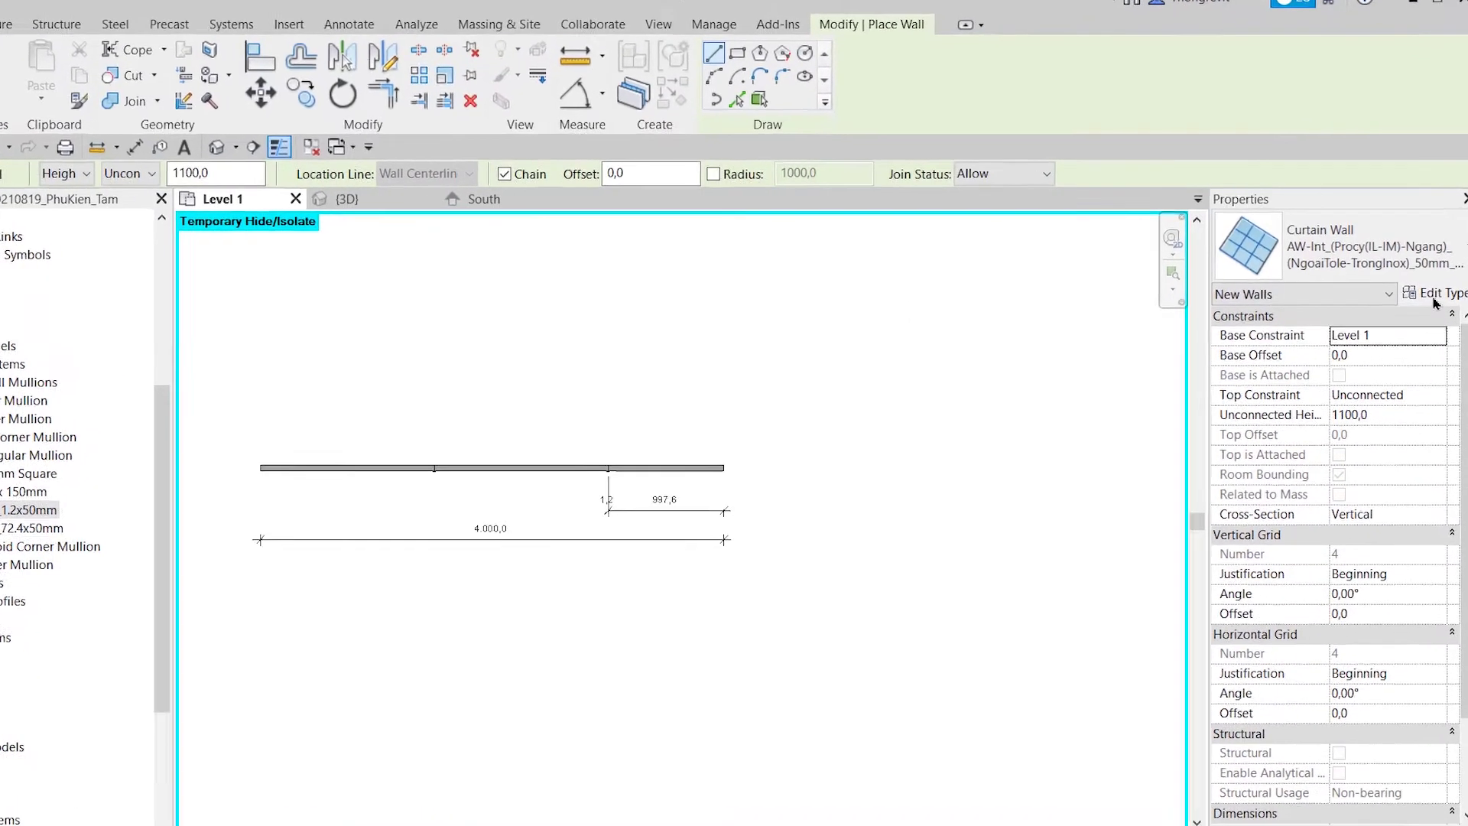
- Duplicate the curtain wall type and rename it to end in H-DiDayDien
left_click(1428, 288)
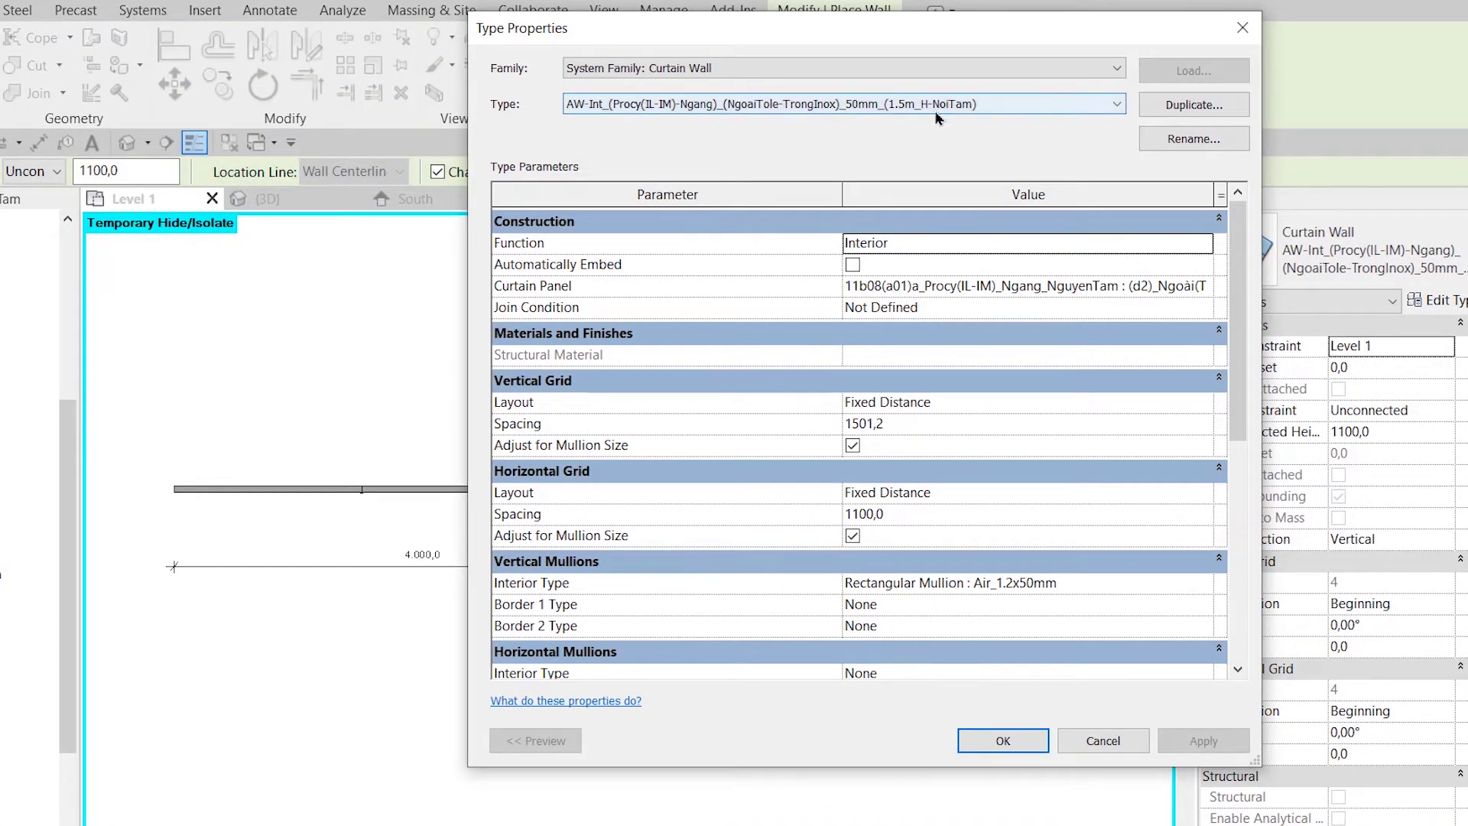
left_click(1191, 107)
left_click(829, 195)
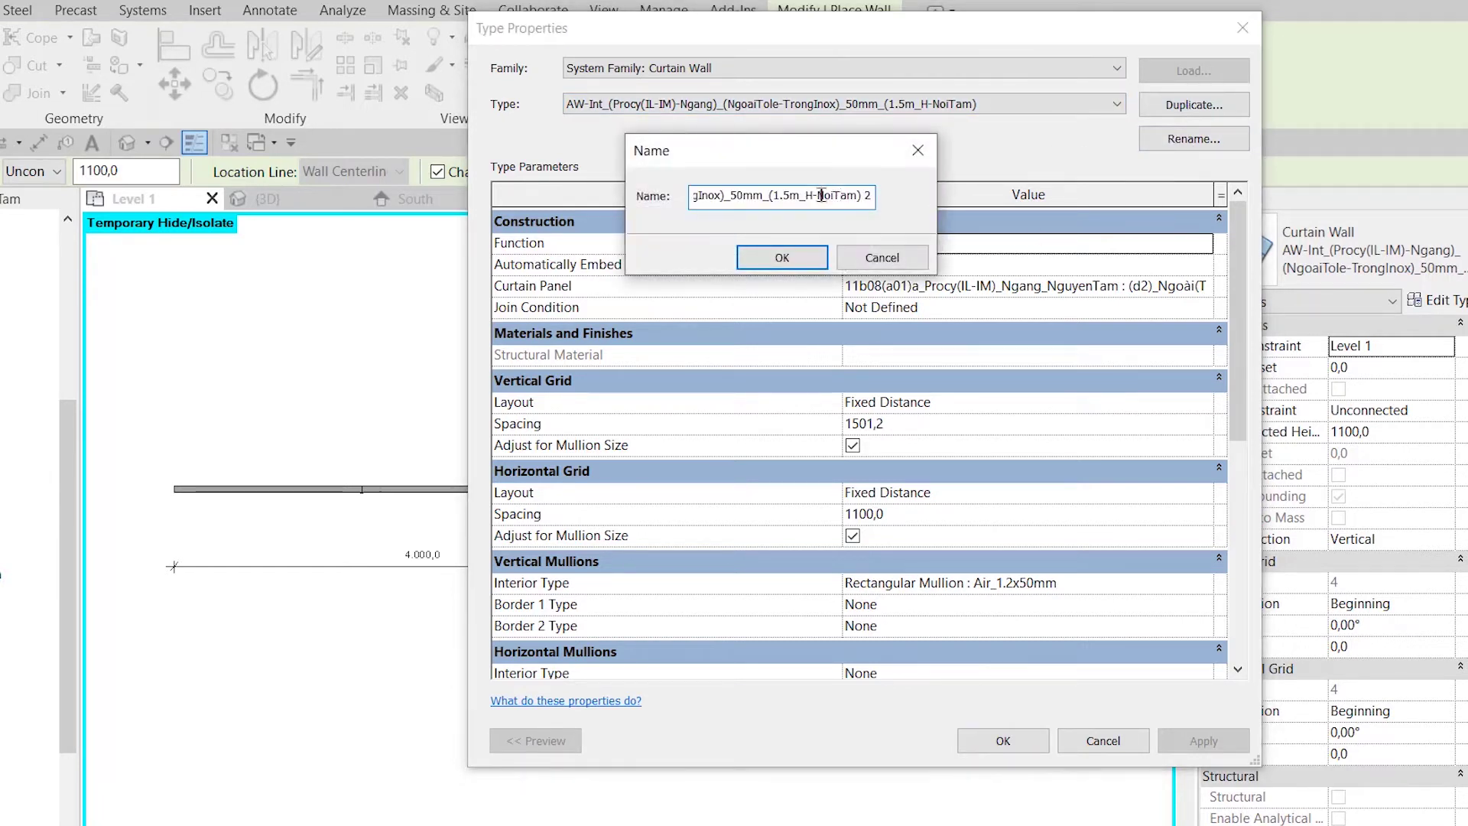
key("BackSpace")
key("BackSpace")
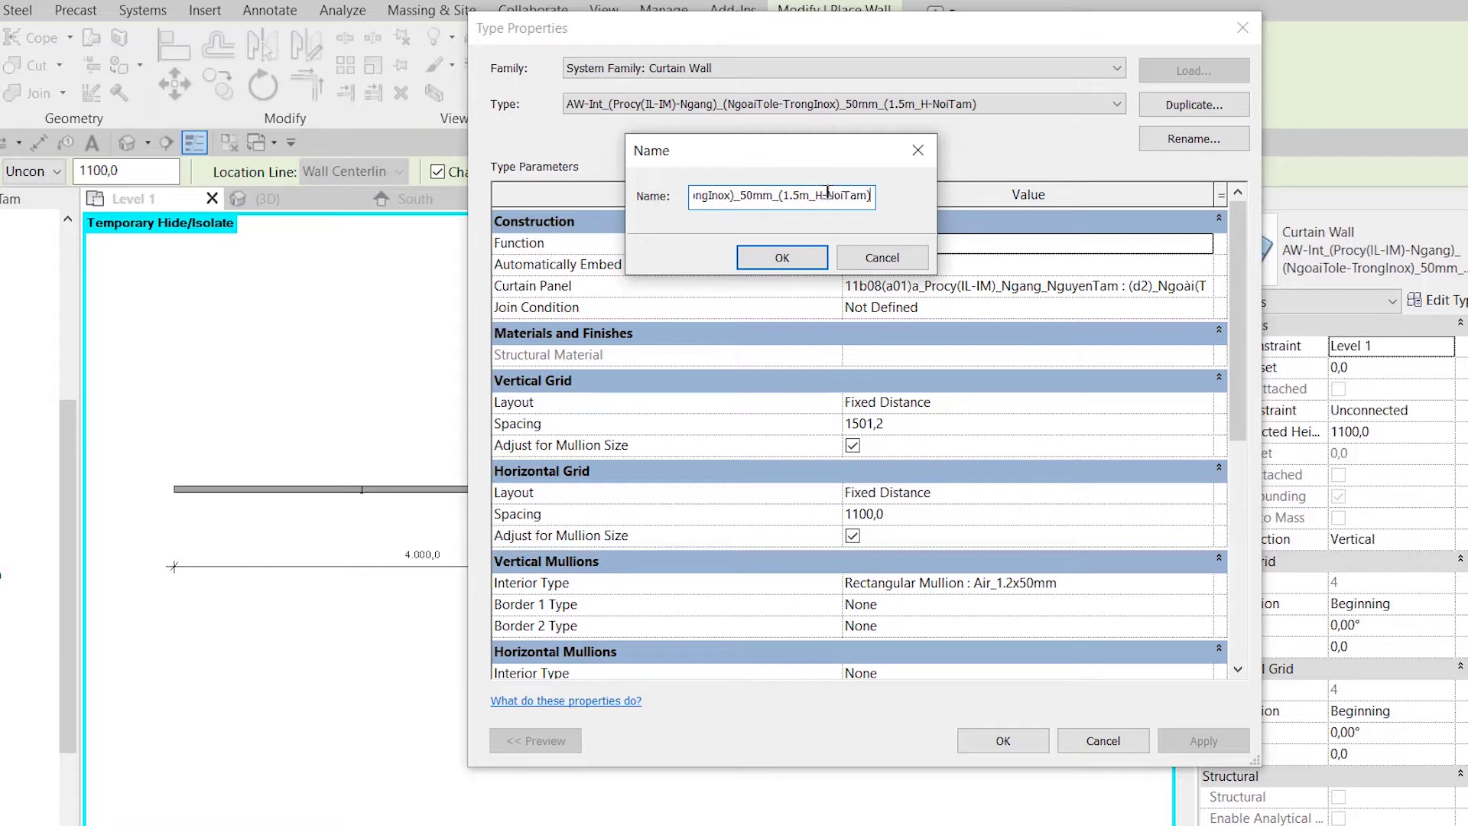
double_click(827, 192)
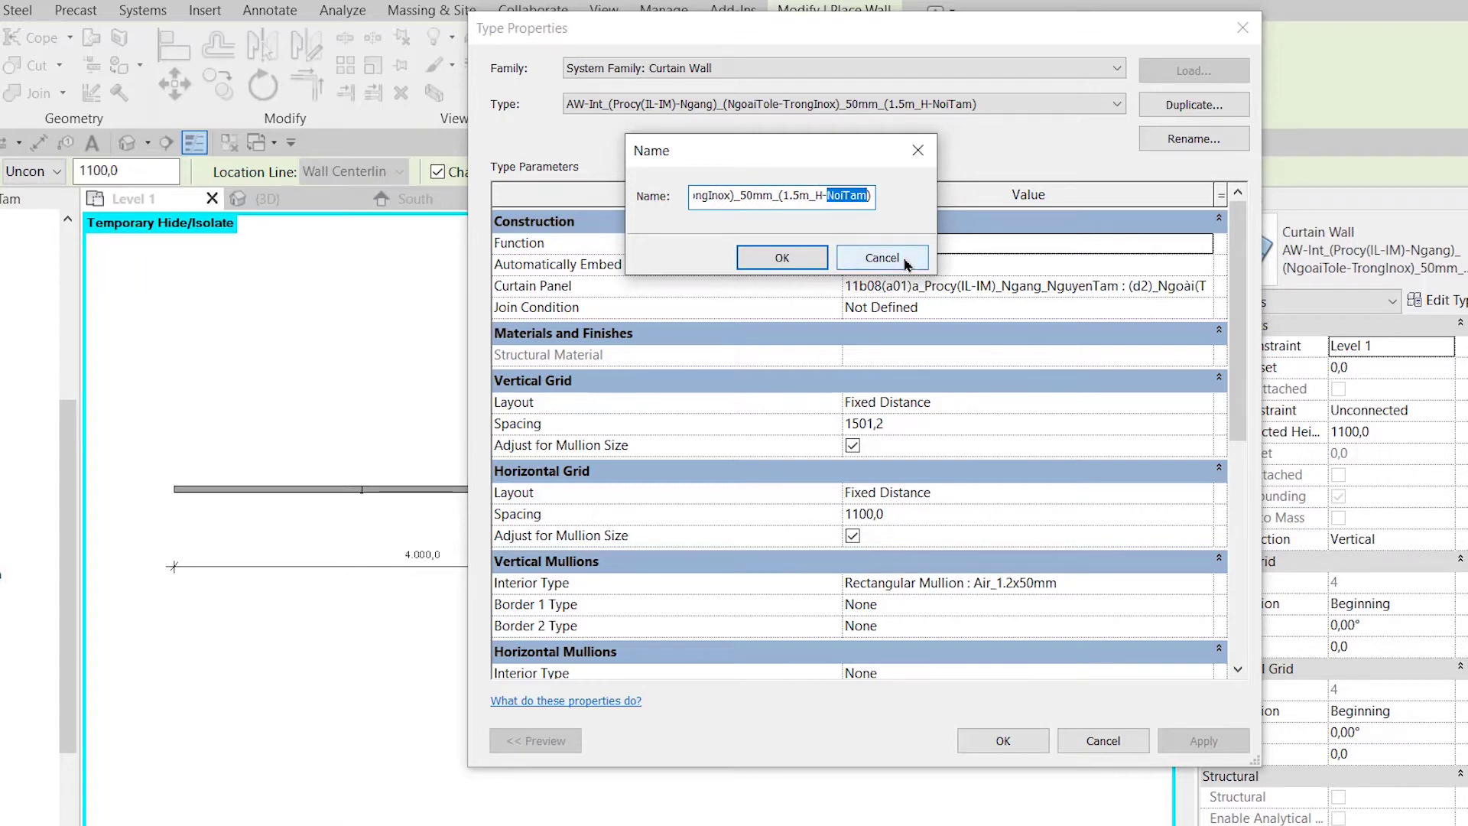
type("DiDayDien")
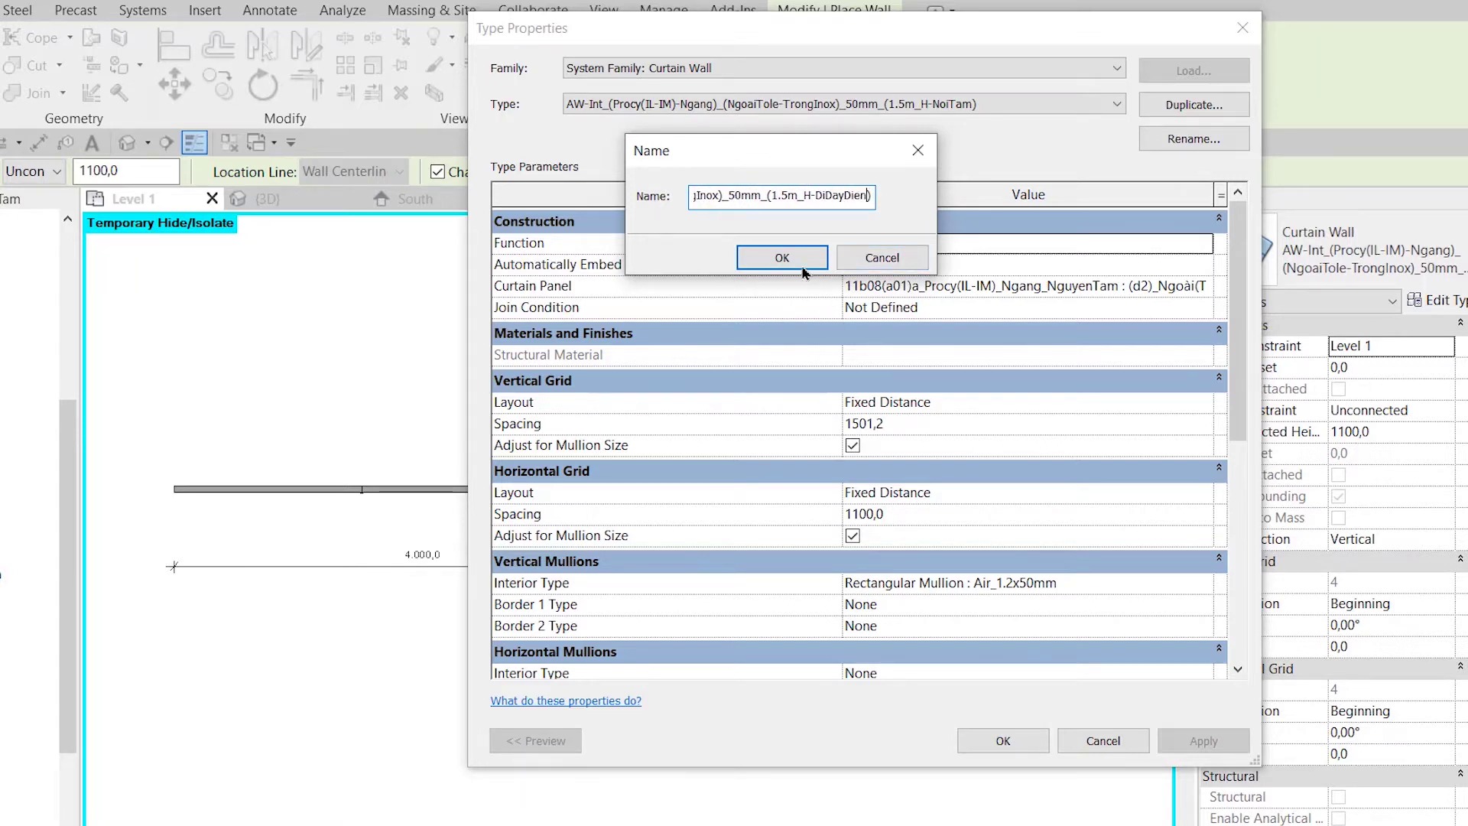
left_click(802, 272)
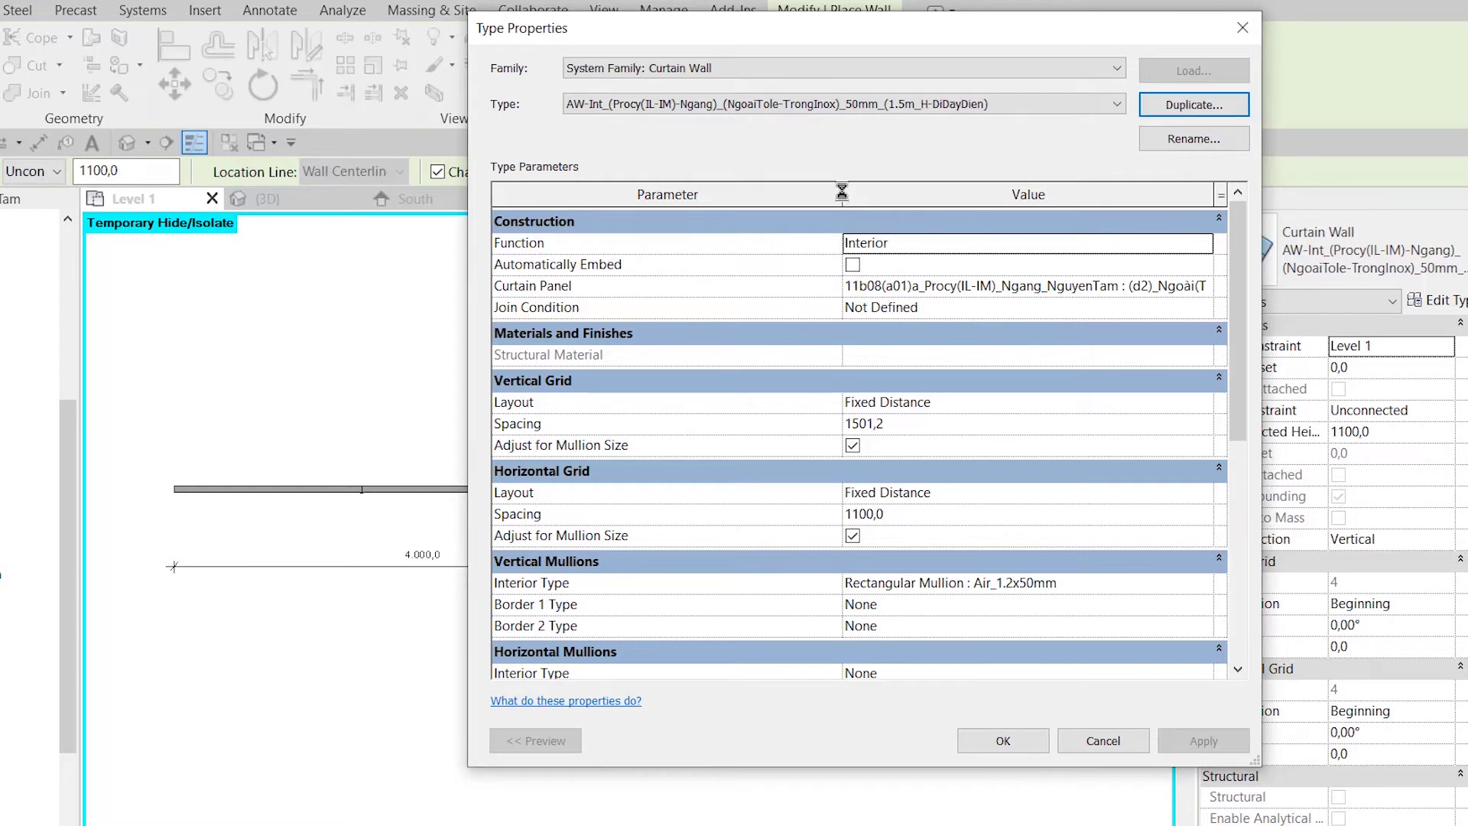
- Set vertical grid spacing to 1572,4 and interior vertical mullions to Air_72.4x50mm
double_click(842, 191)
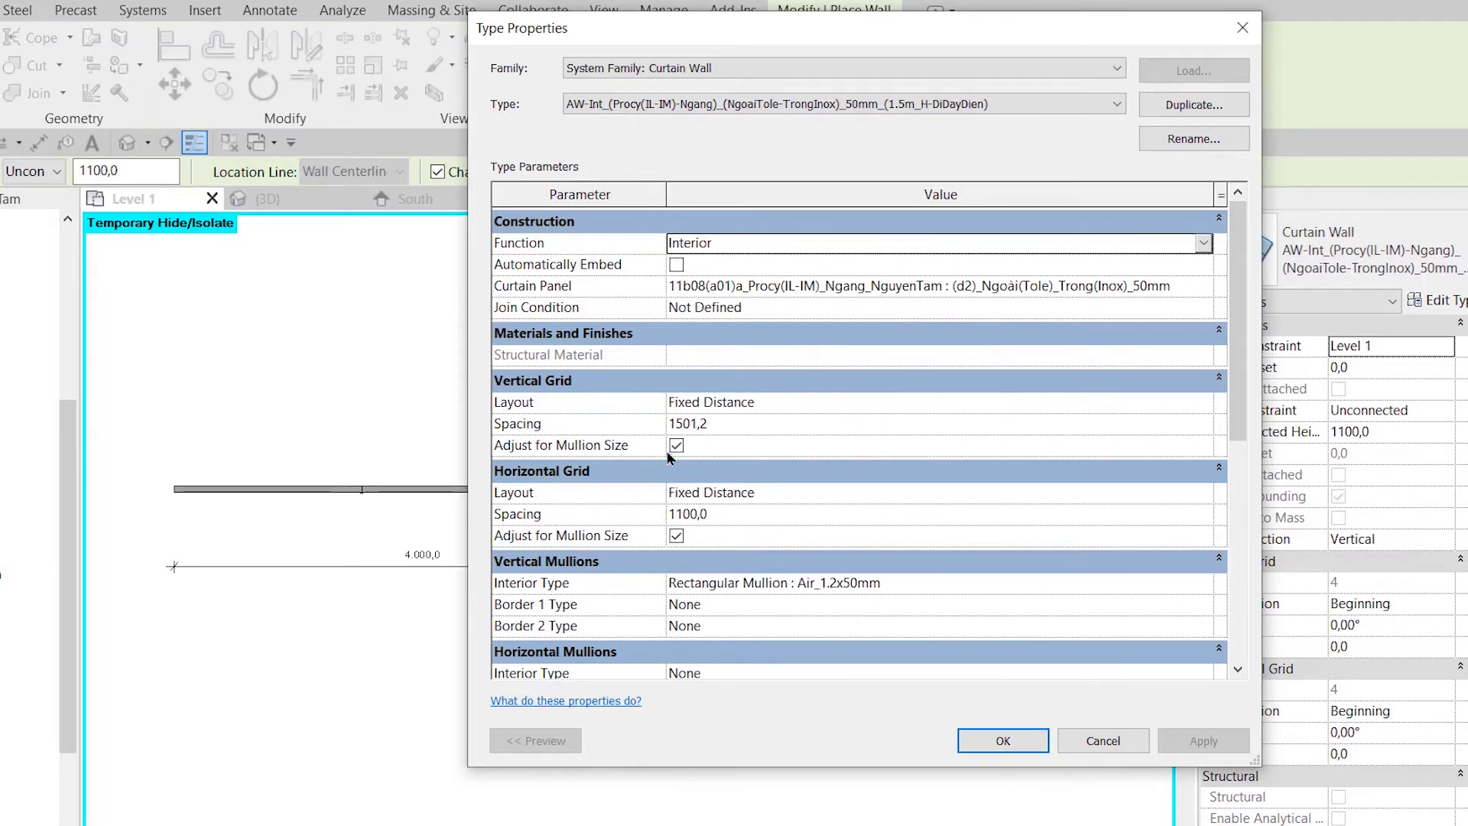
left_click(688, 424)
left_click_drag(683, 424, 767, 425)
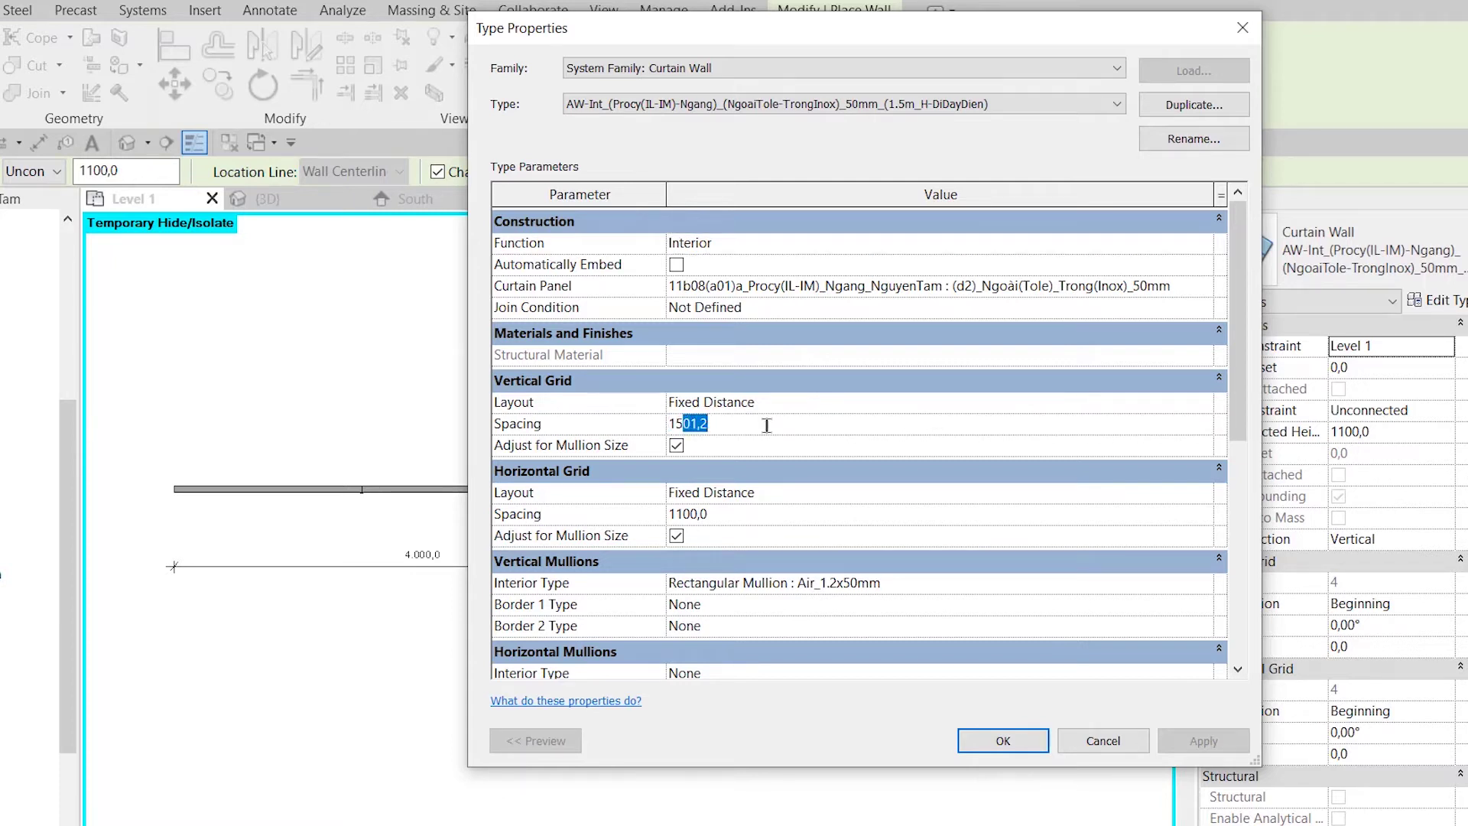
type("72")
left_click(927, 583)
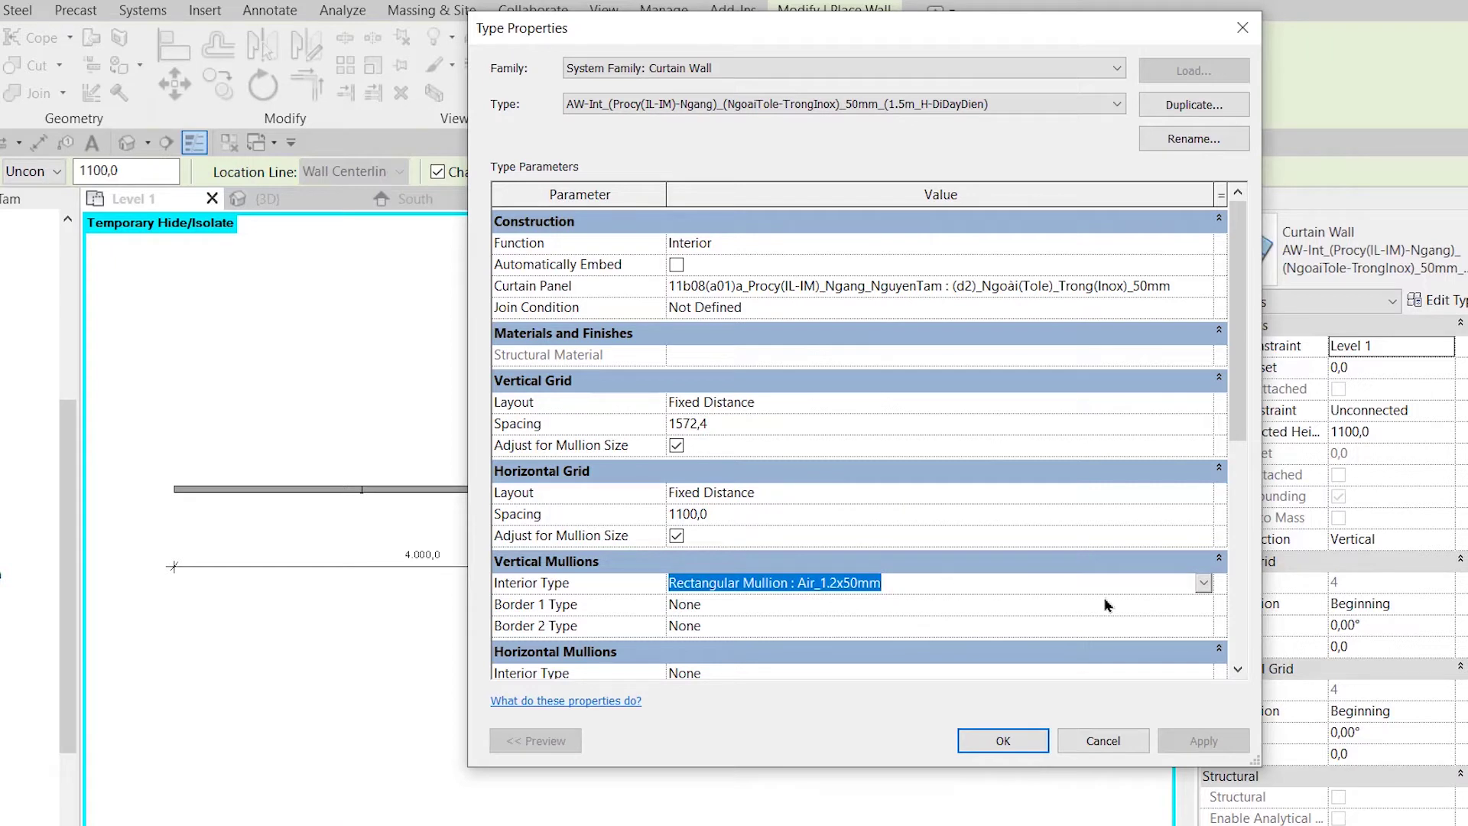
left_click(1203, 584)
left_click(865, 696)
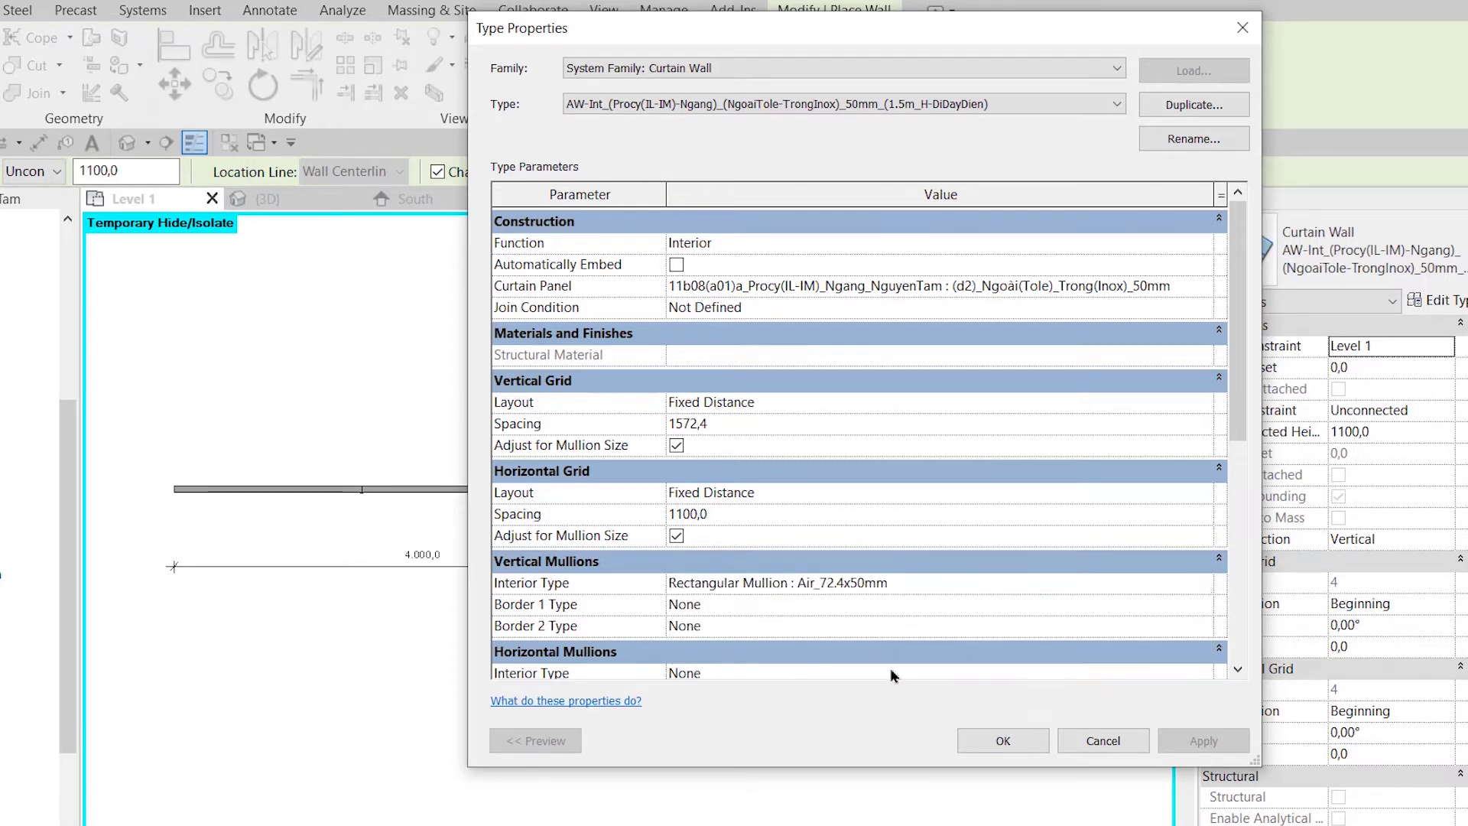
left_click(987, 749)
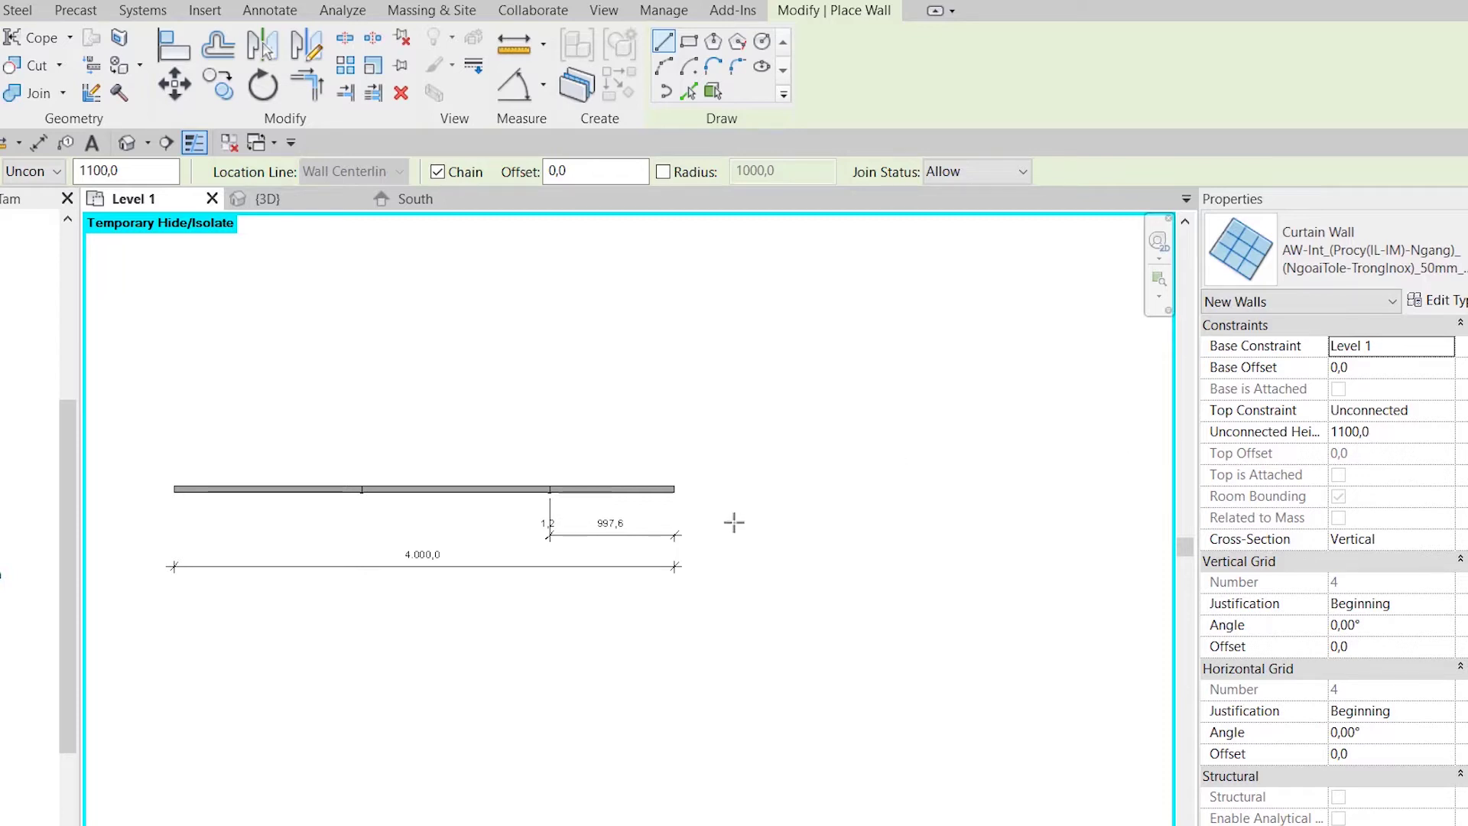
- Draw a single 4000 mm-long curtain wall on Level 1
left_click(783, 492)
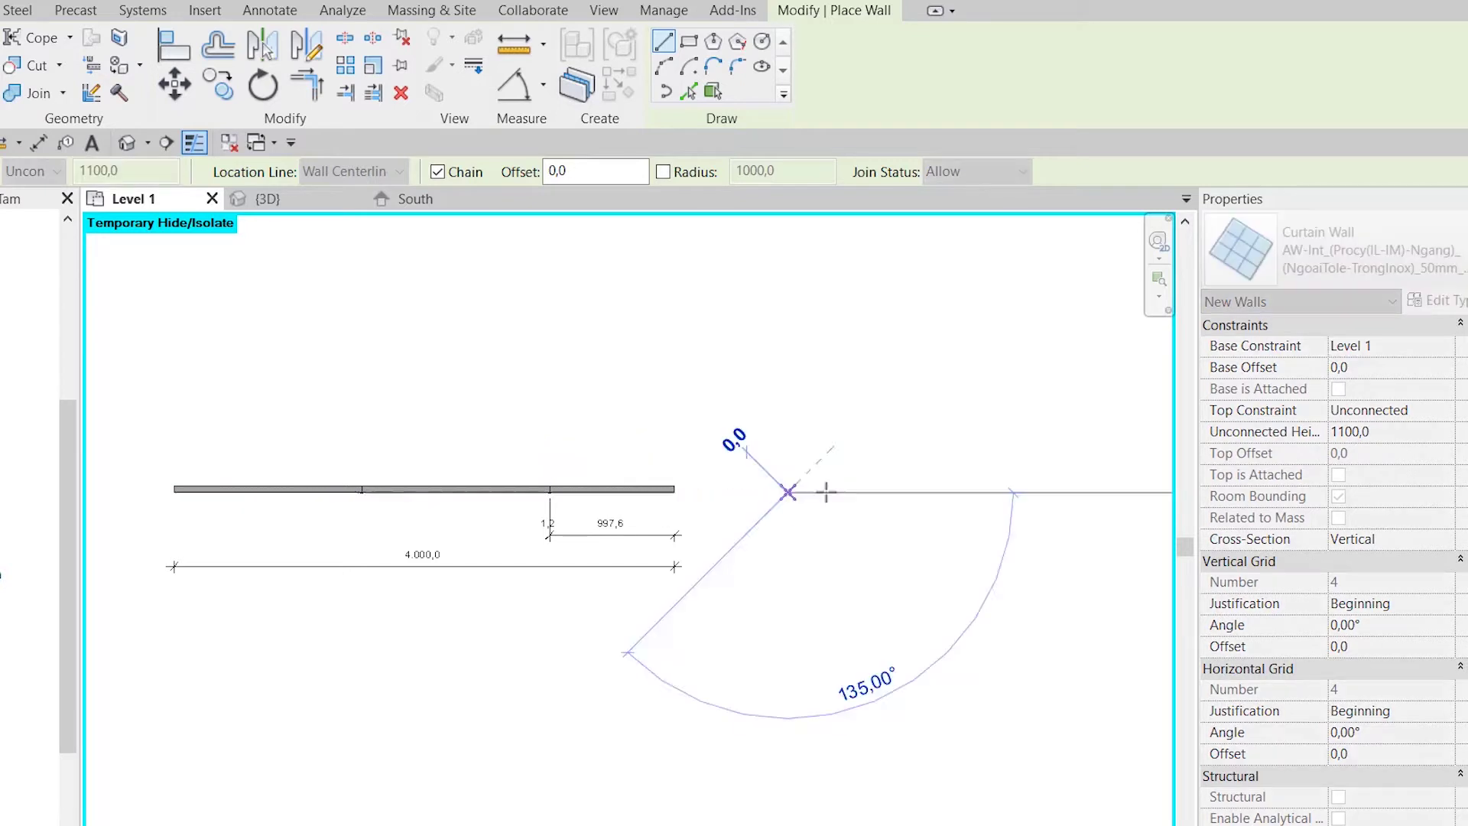
type("4")
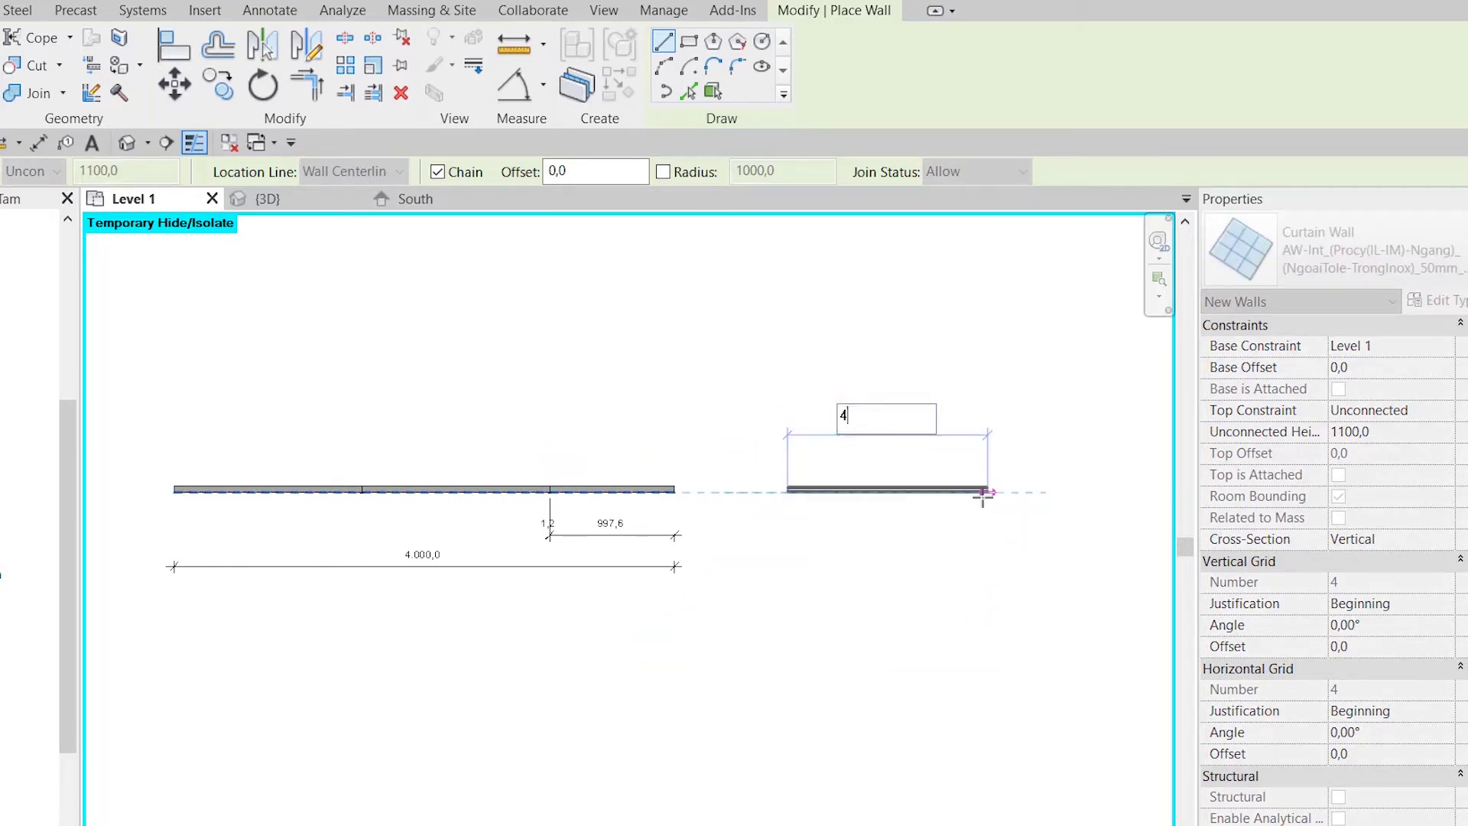
type("000")
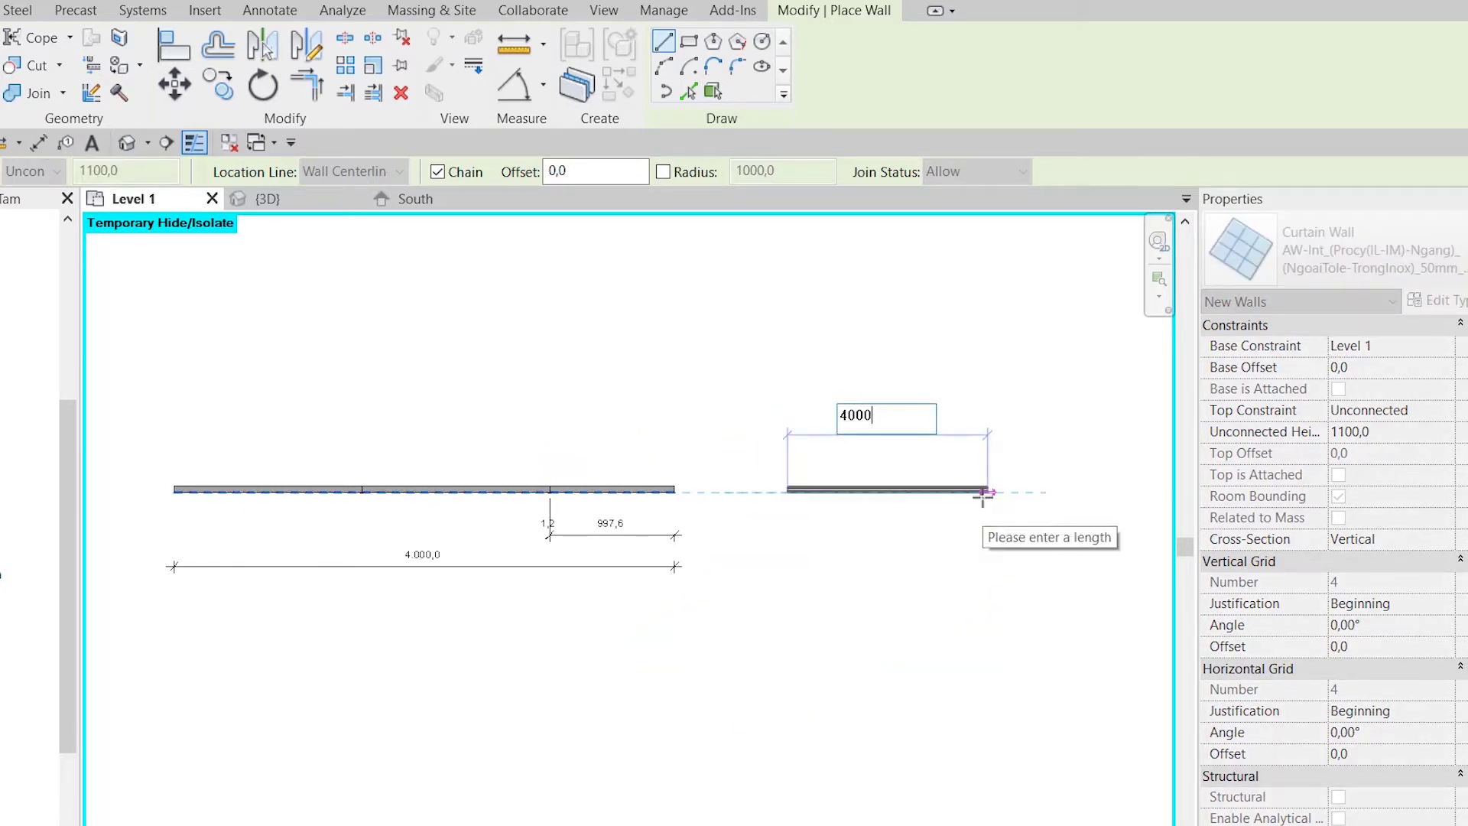
key("Return")
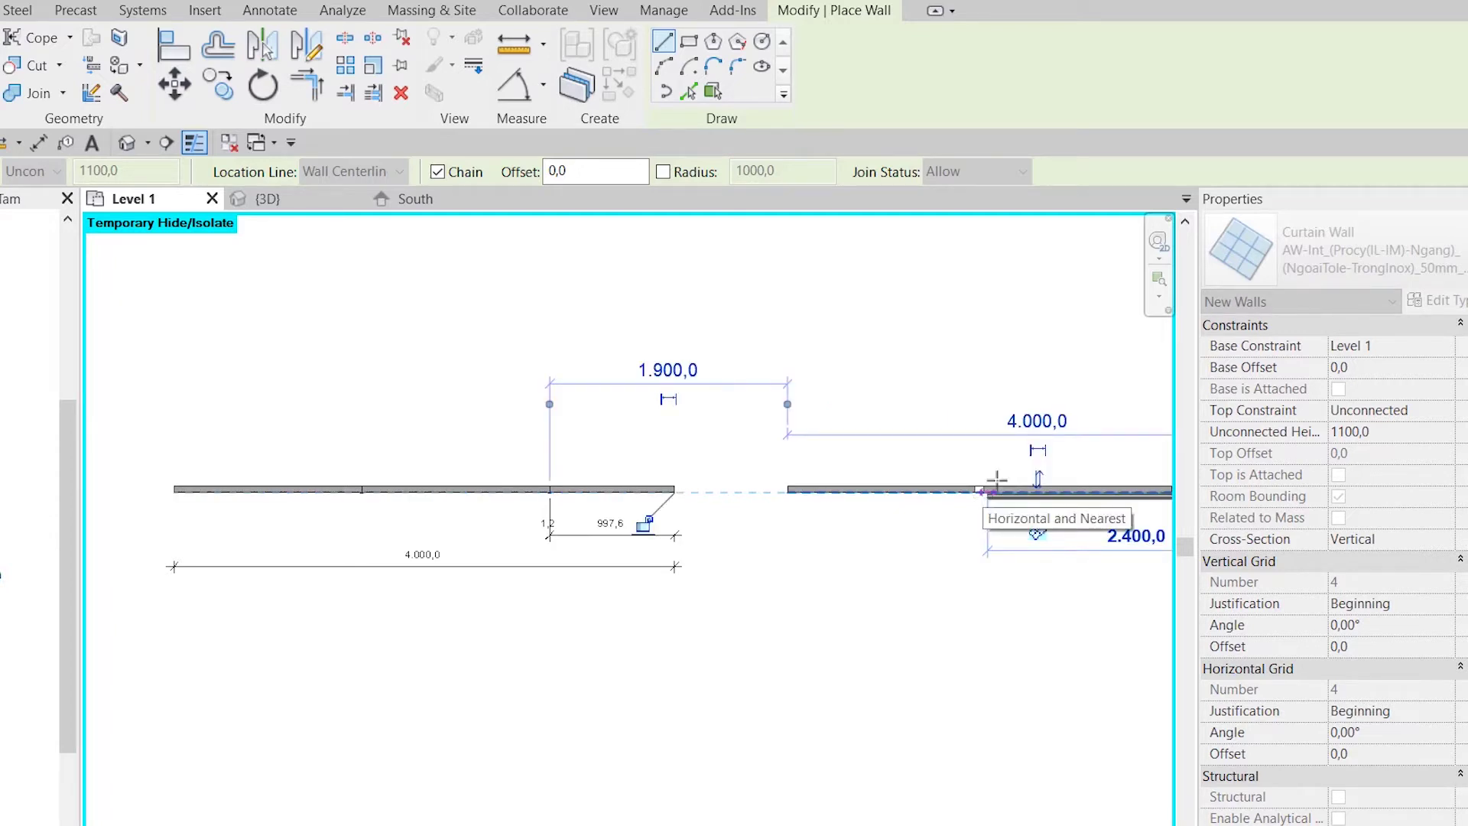
key("Escape")
key("Escape")
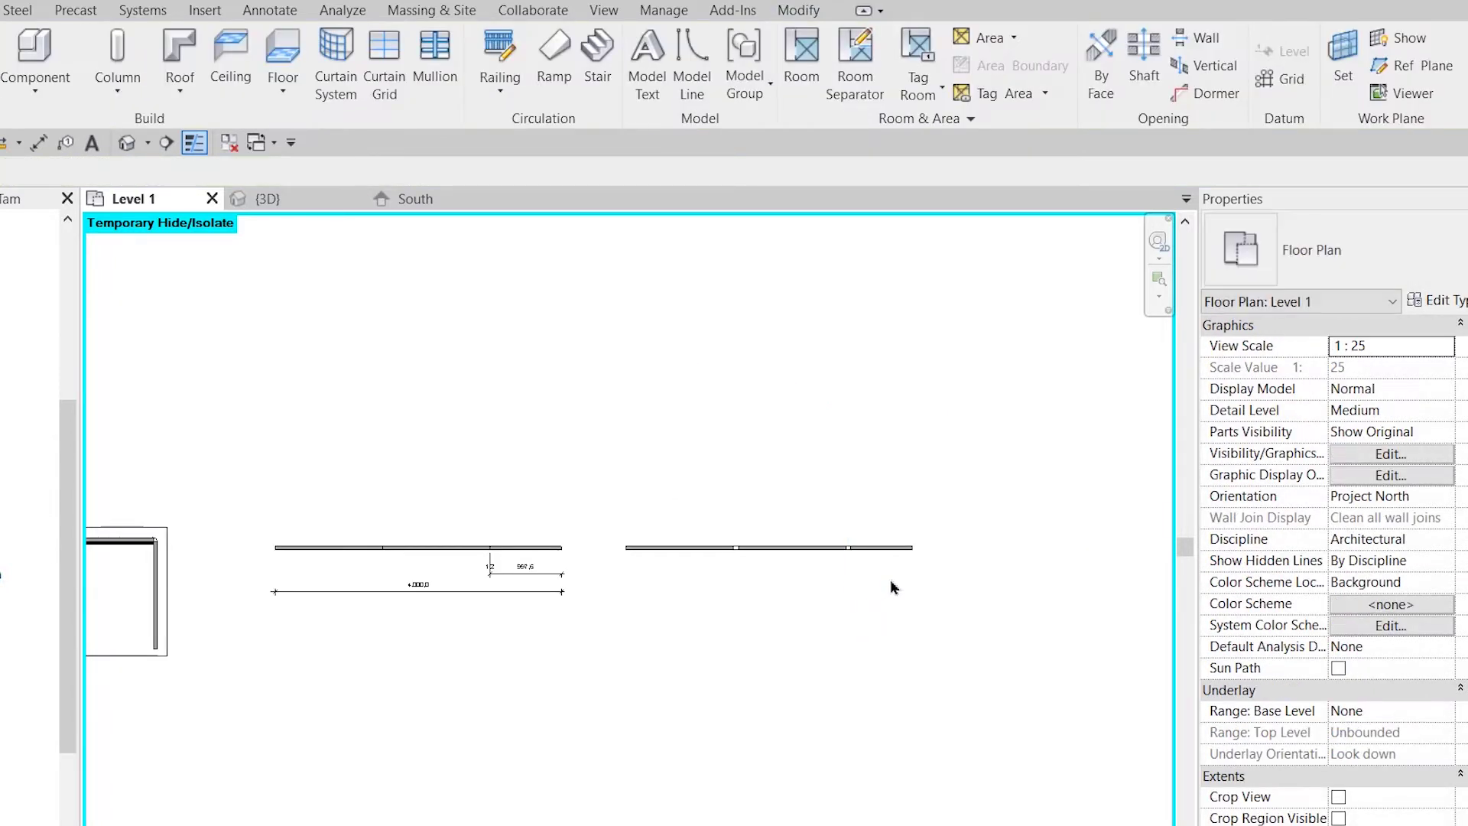
- Zoom in and start the Aligned Dimension tool with DI
scroll(889, 584, "up", 2)
key("d")
key("i")
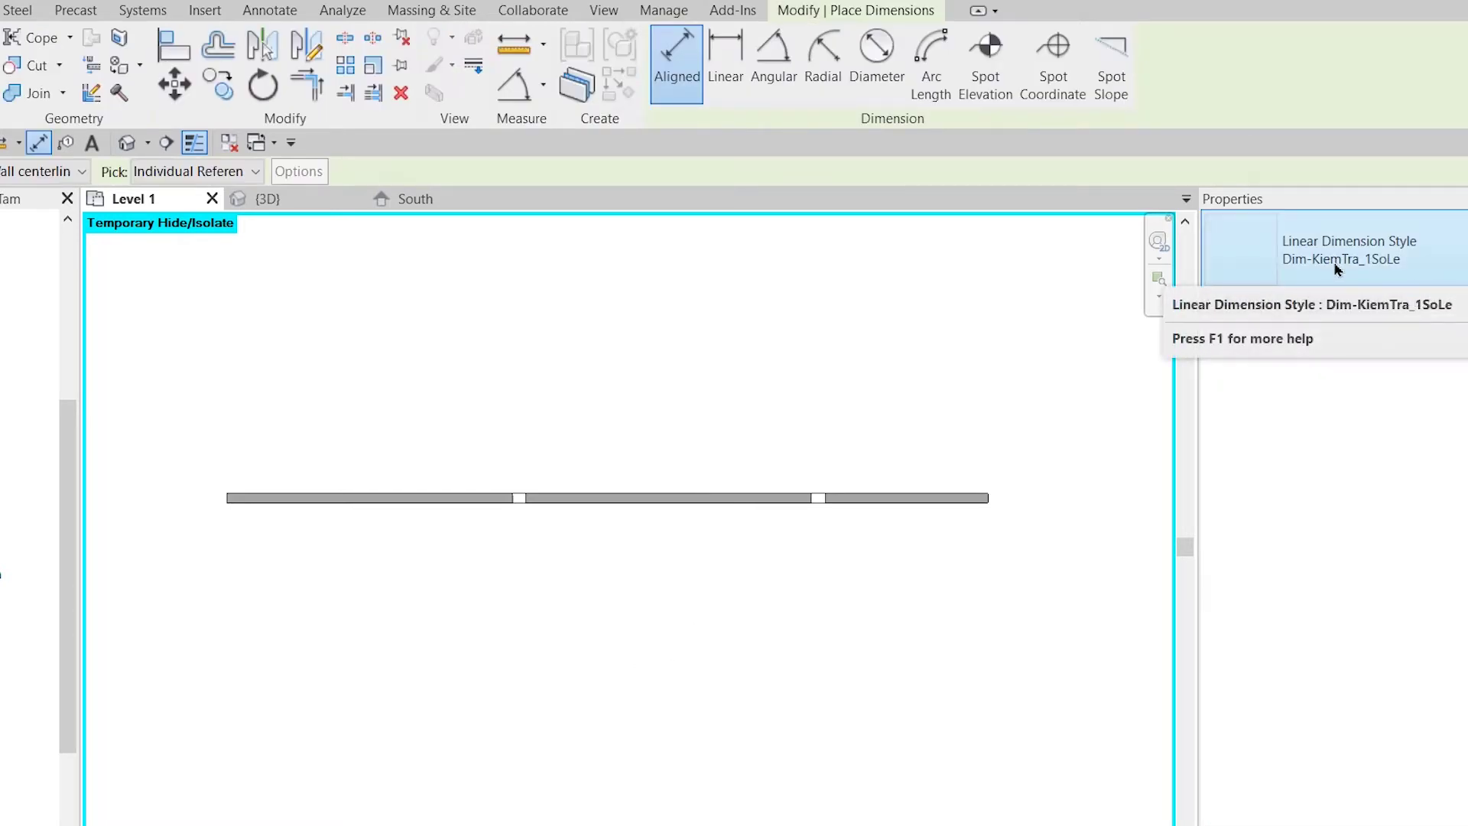
- Dimension the panels and gaps in one chain: 1.500,0, 72,4, 1.500,0, 72,4, 855,2
scroll(236, 534, "up", 3)
left_click(223, 524)
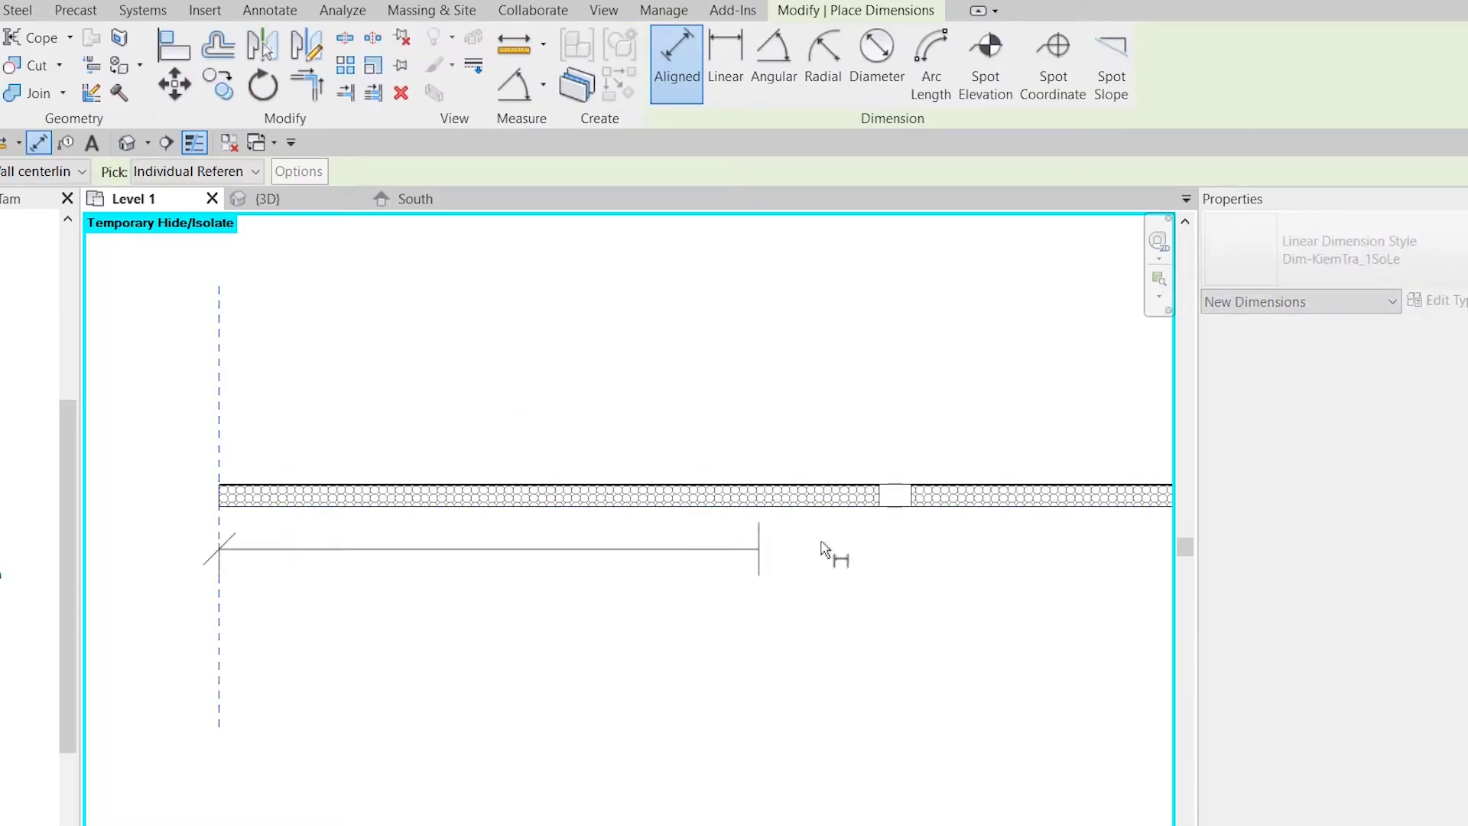
middle_click_drag(828, 557, 702, 523)
scroll(701, 524, "up", 5)
left_click(653, 535)
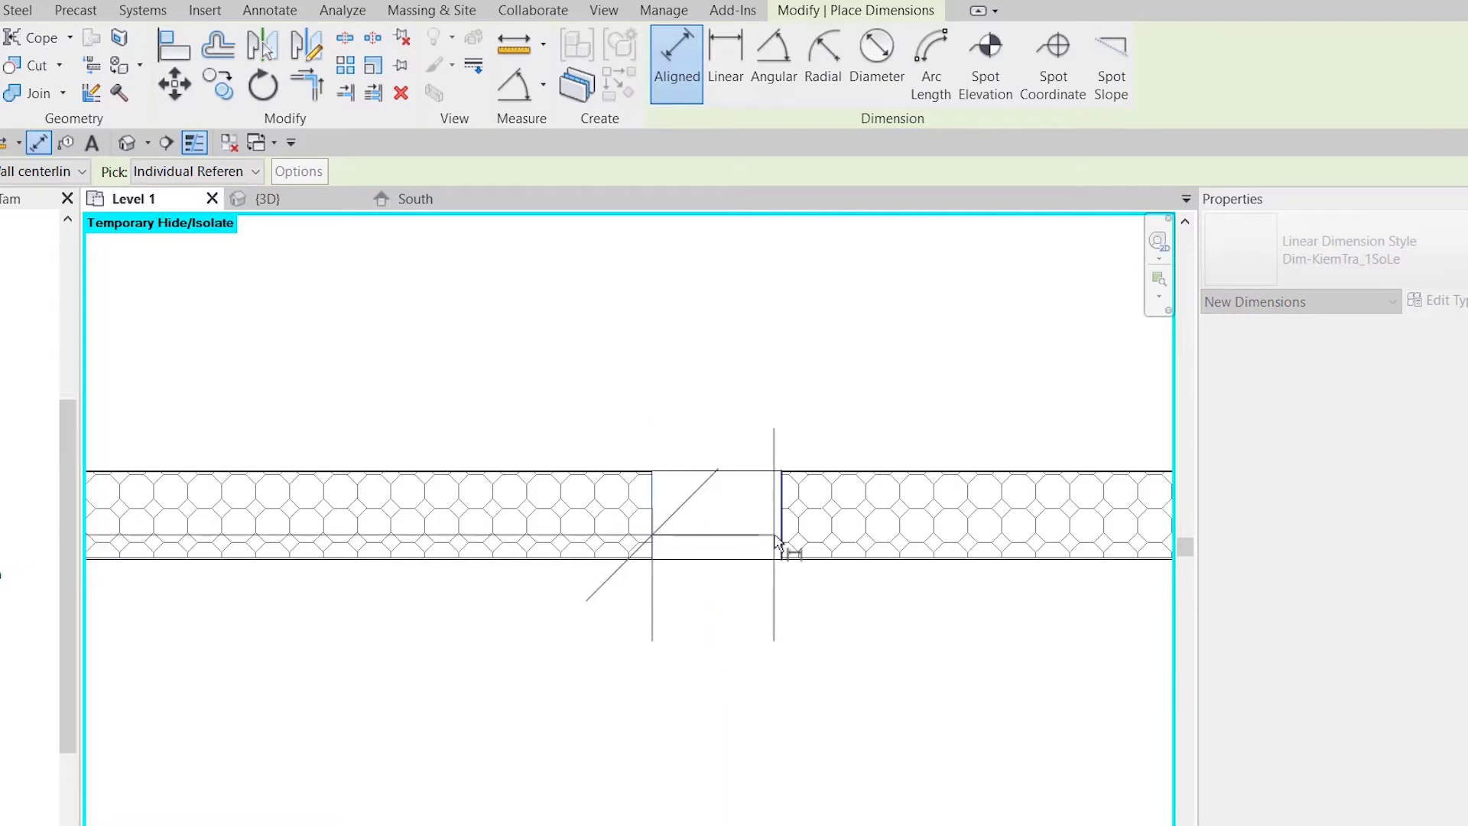
left_click(790, 569)
scroll(810, 566, "down", 5)
middle_click_drag(832, 563, 573, 558)
scroll(573, 558, "up", 4)
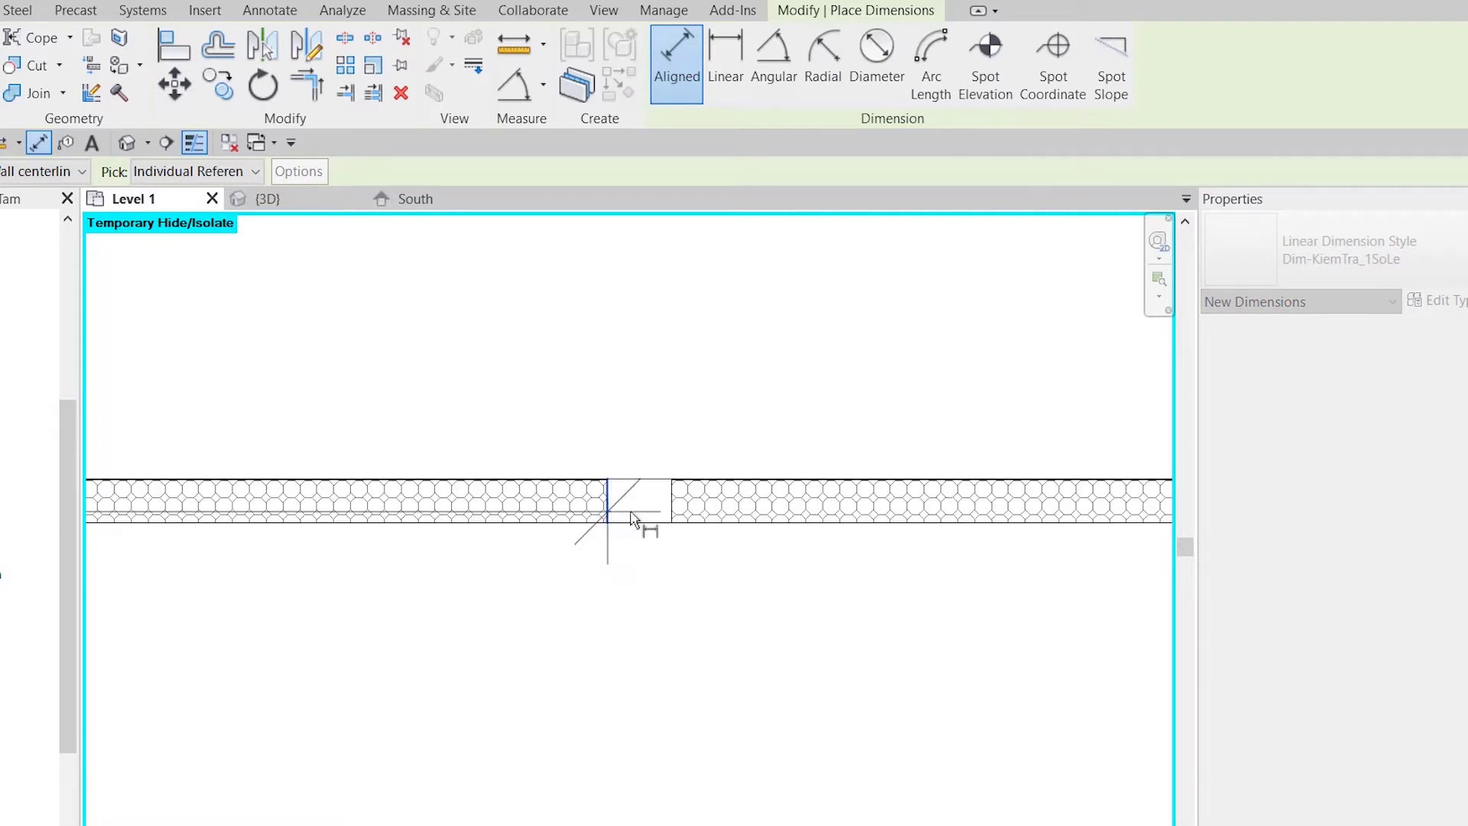
left_click(670, 516)
scroll(688, 549, "down", 3)
scroll(1004, 516, "up", 2)
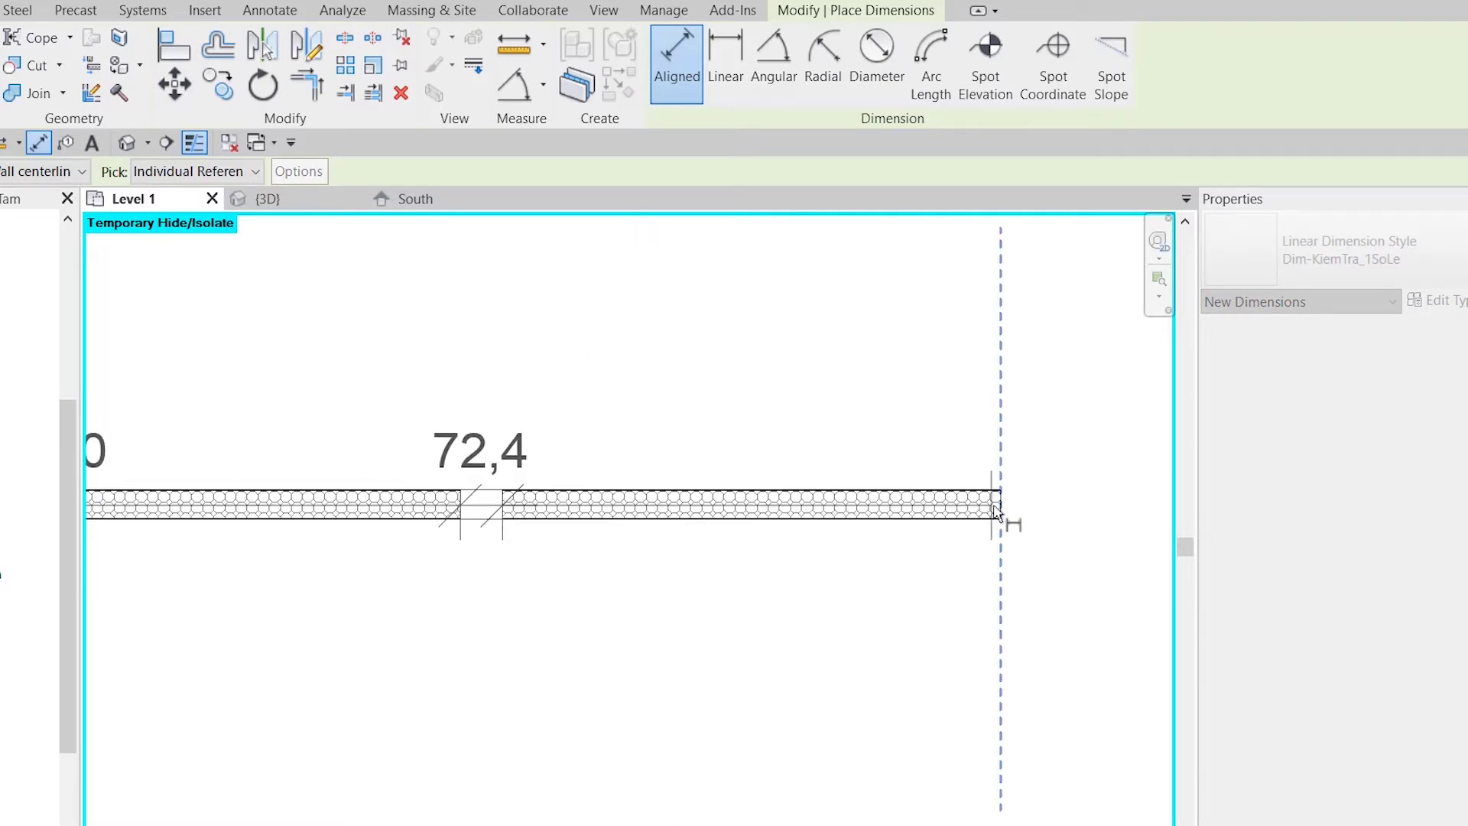
left_click(1004, 516)
scroll(846, 600, "down", 3)
scroll(902, 573, "down", 1)
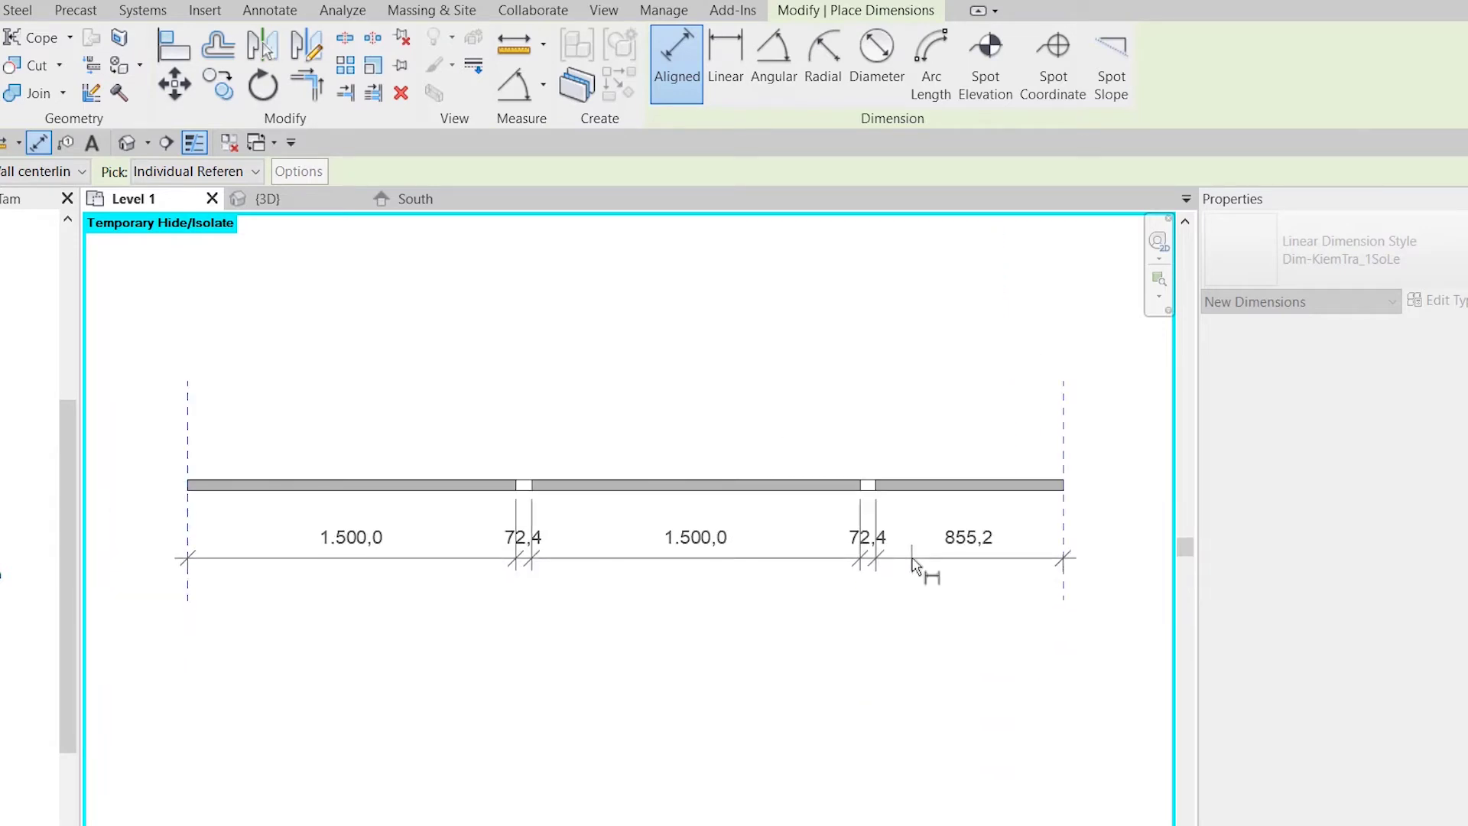
left_click(924, 563)
- Add the overall 4.000,0 wall dimension and select the first mullion to check it
left_click(184, 501)
left_click(1070, 510)
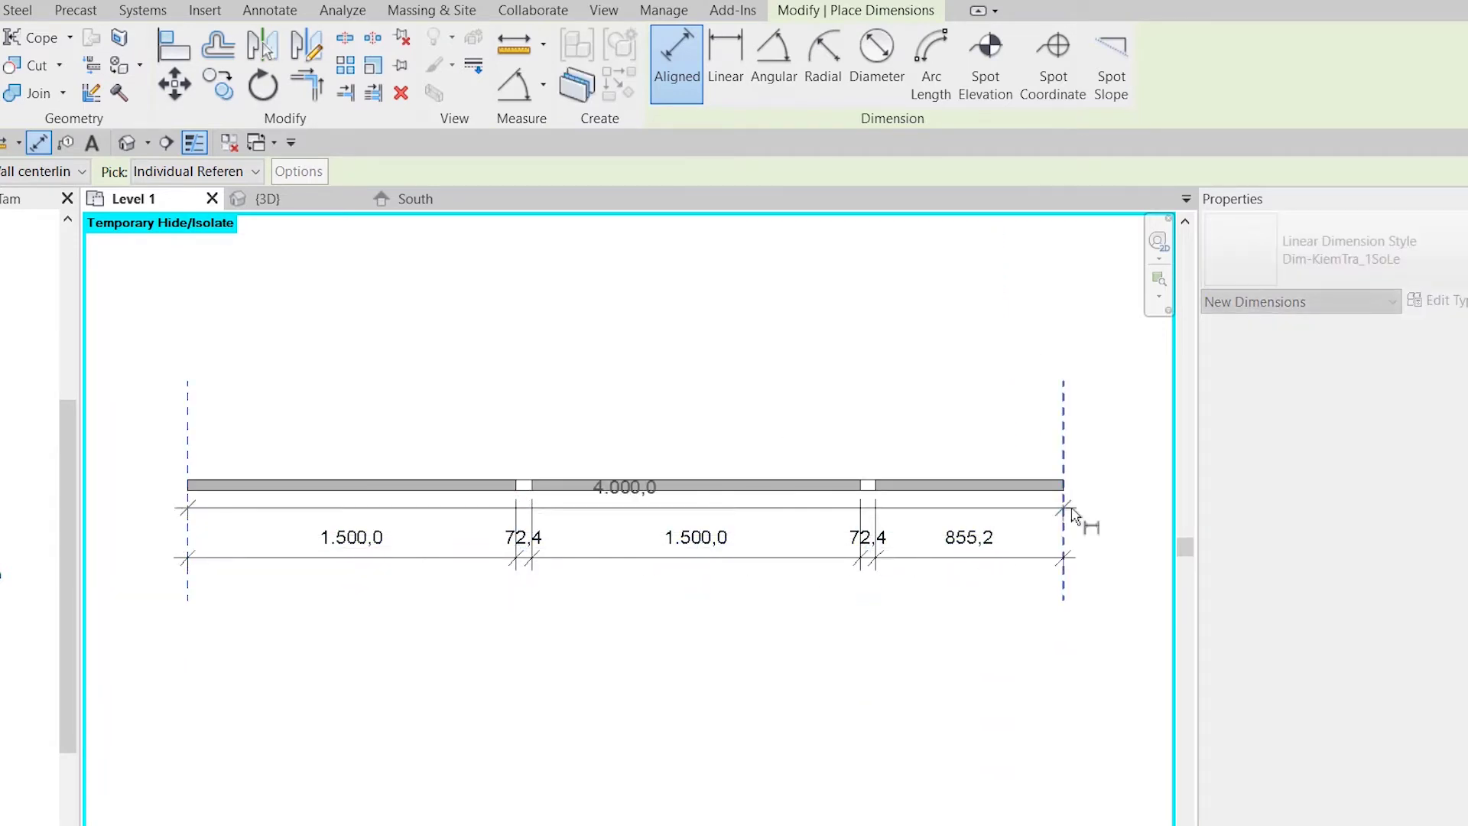
left_click(1046, 621)
key("Escape")
key("Escape")
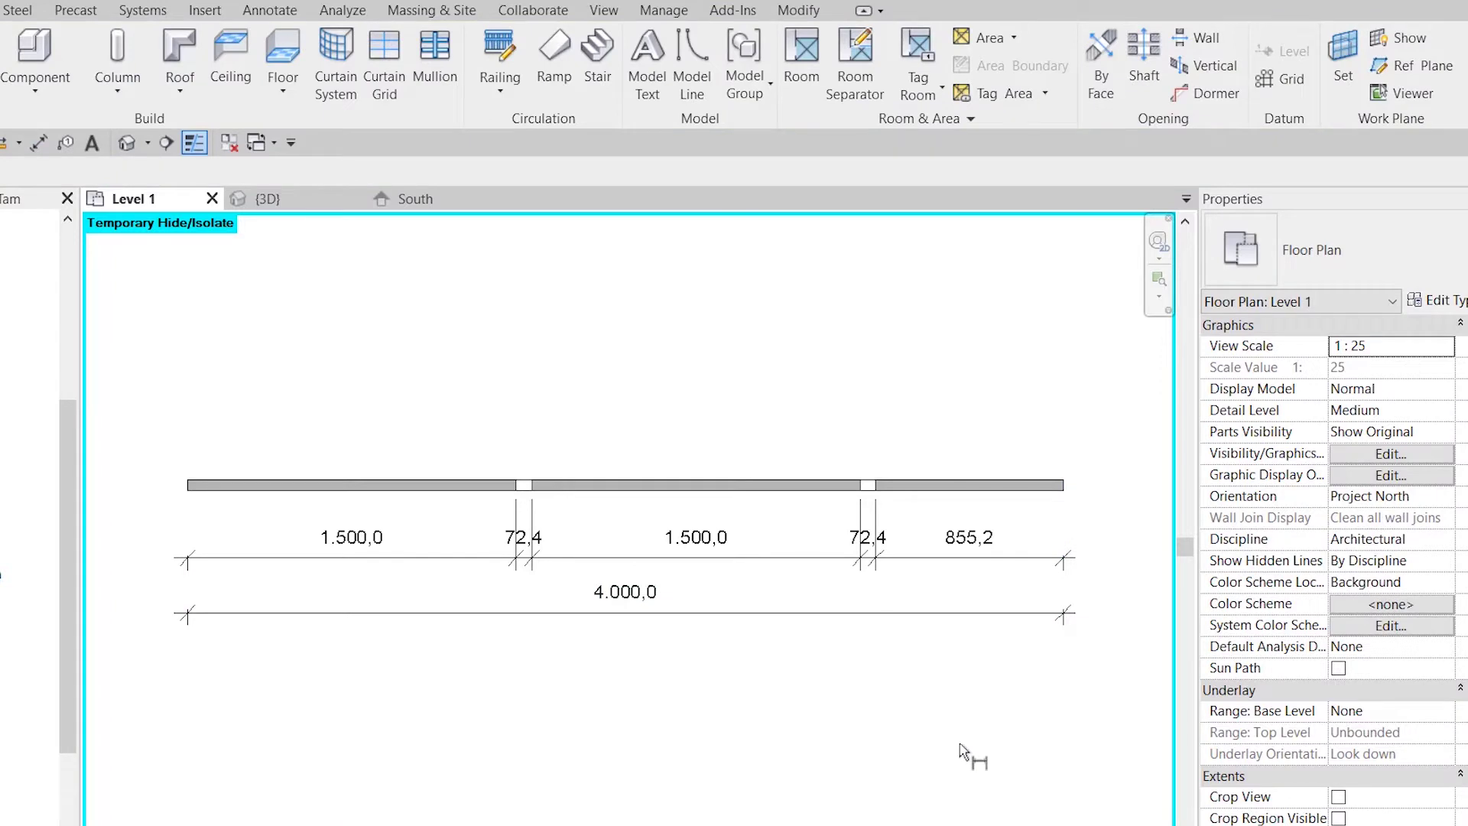
left_click(525, 486)
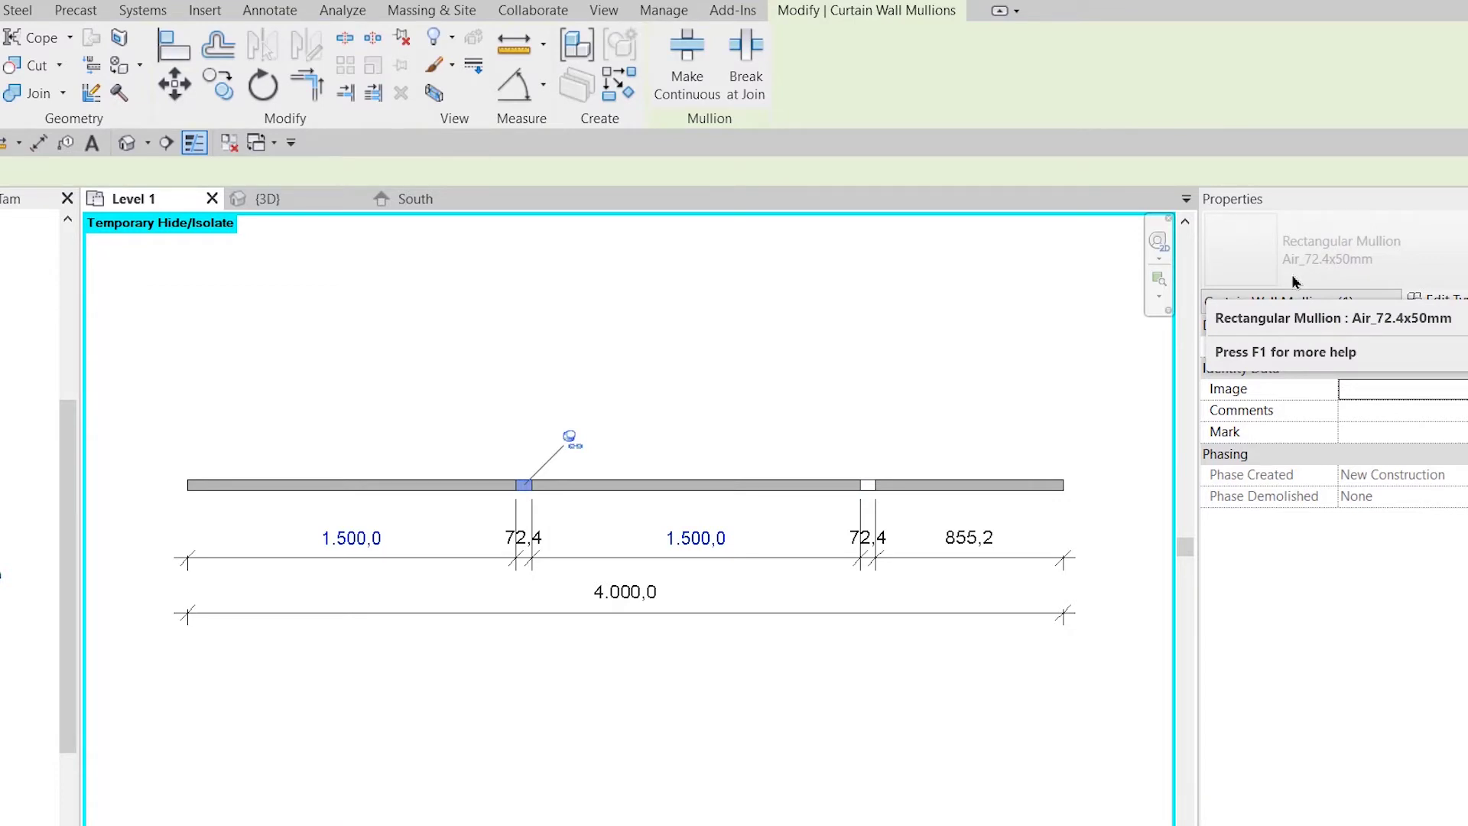
- In South elevation, pick the curtain wall face as work plane and start Place a Component
left_click(765, 334)
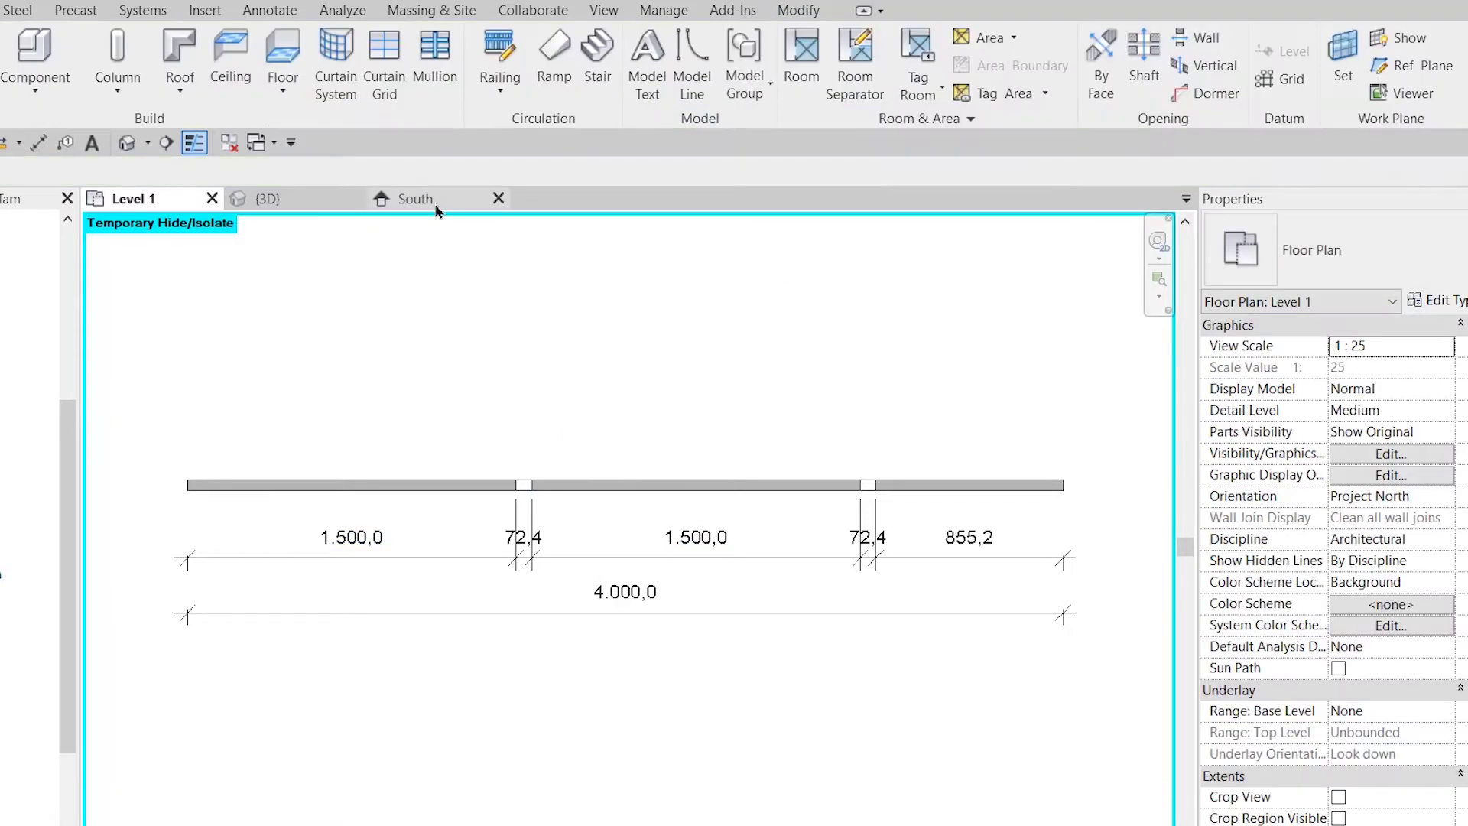
key("ctrl+Tab")
scroll(816, 437, "down", 3)
scroll(475, 509, "up", 2)
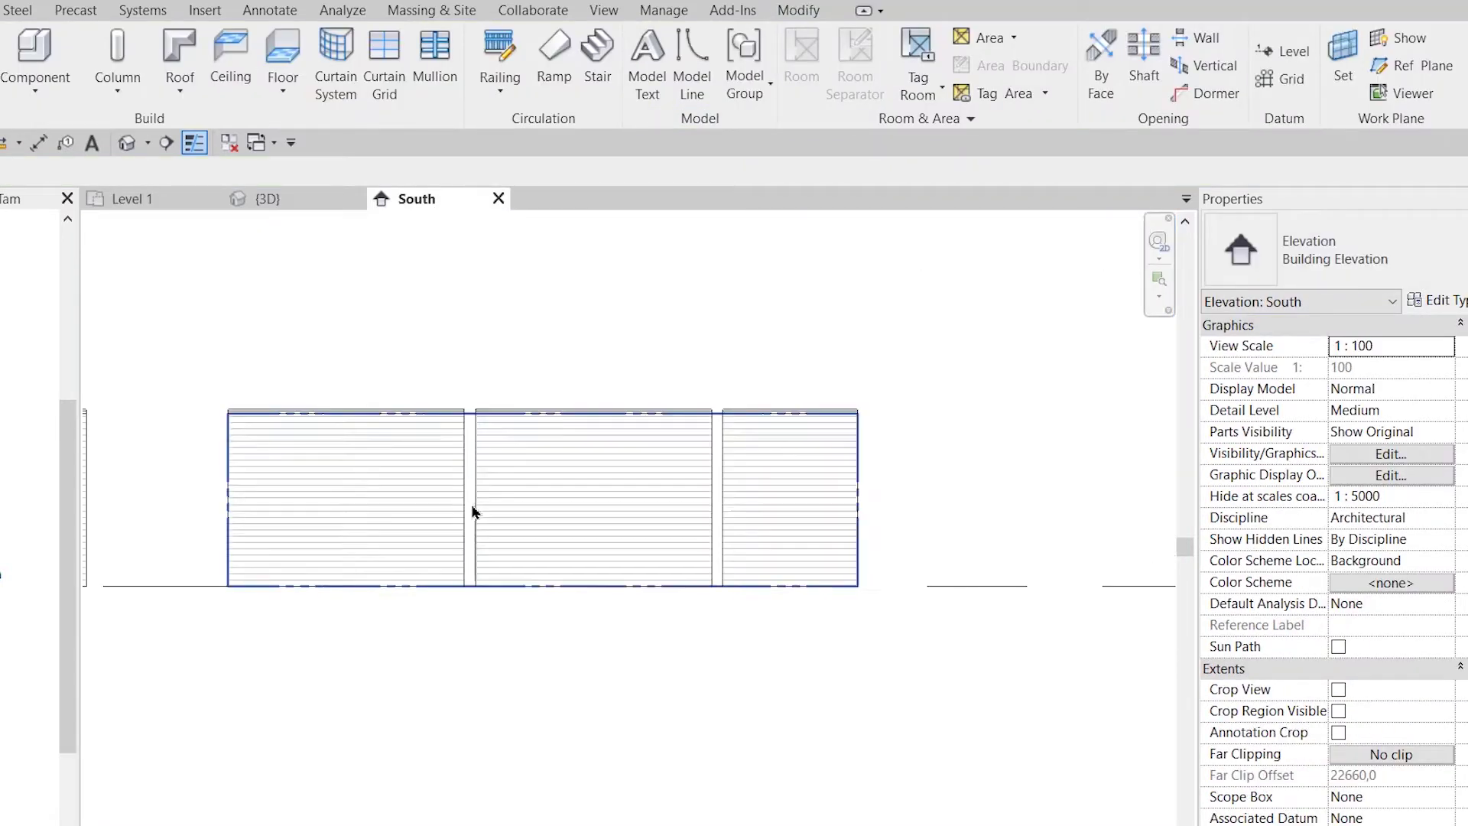
left_click(1344, 61)
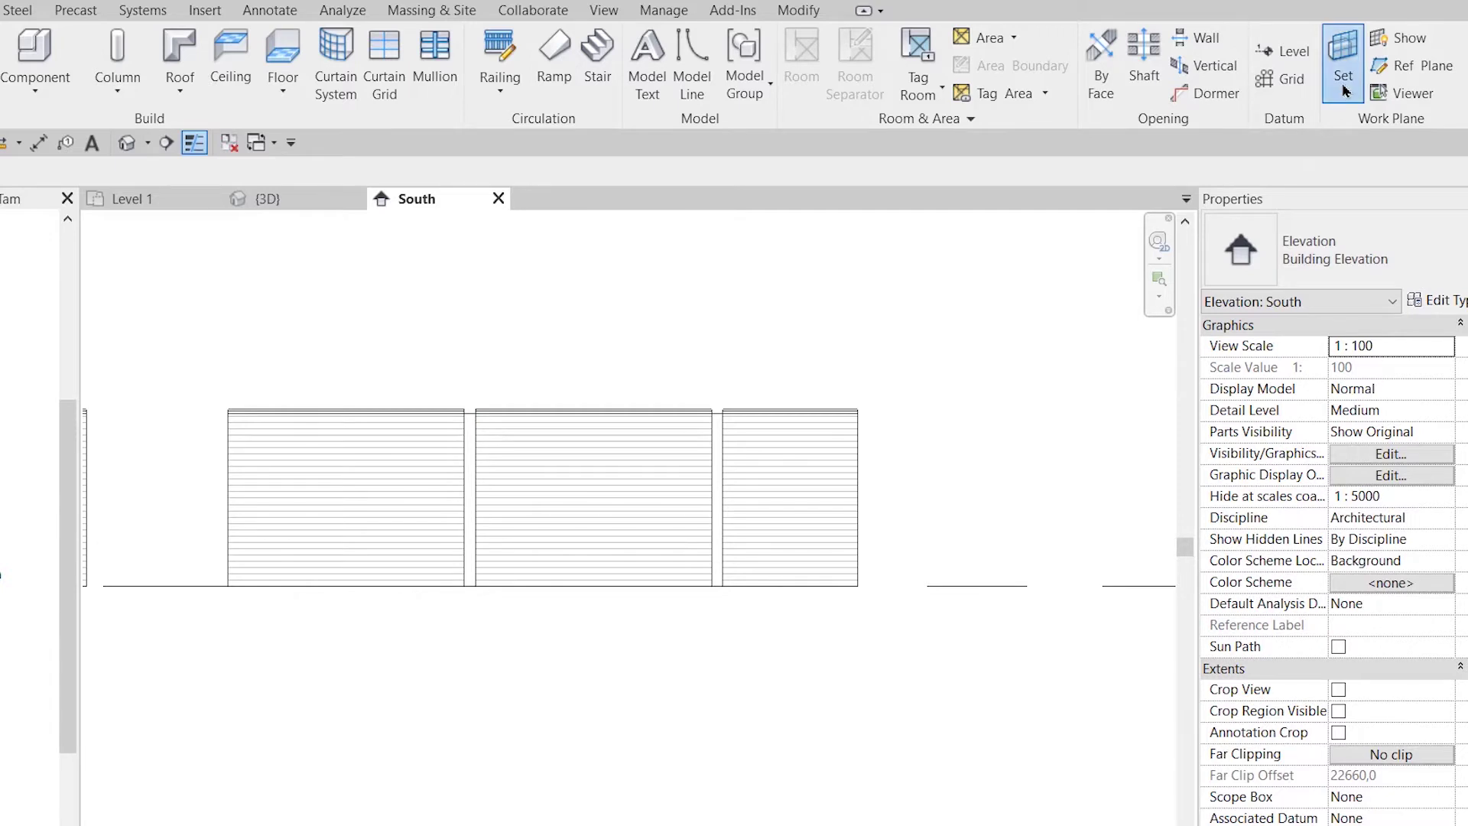
left_click(367, 258)
left_click(482, 359)
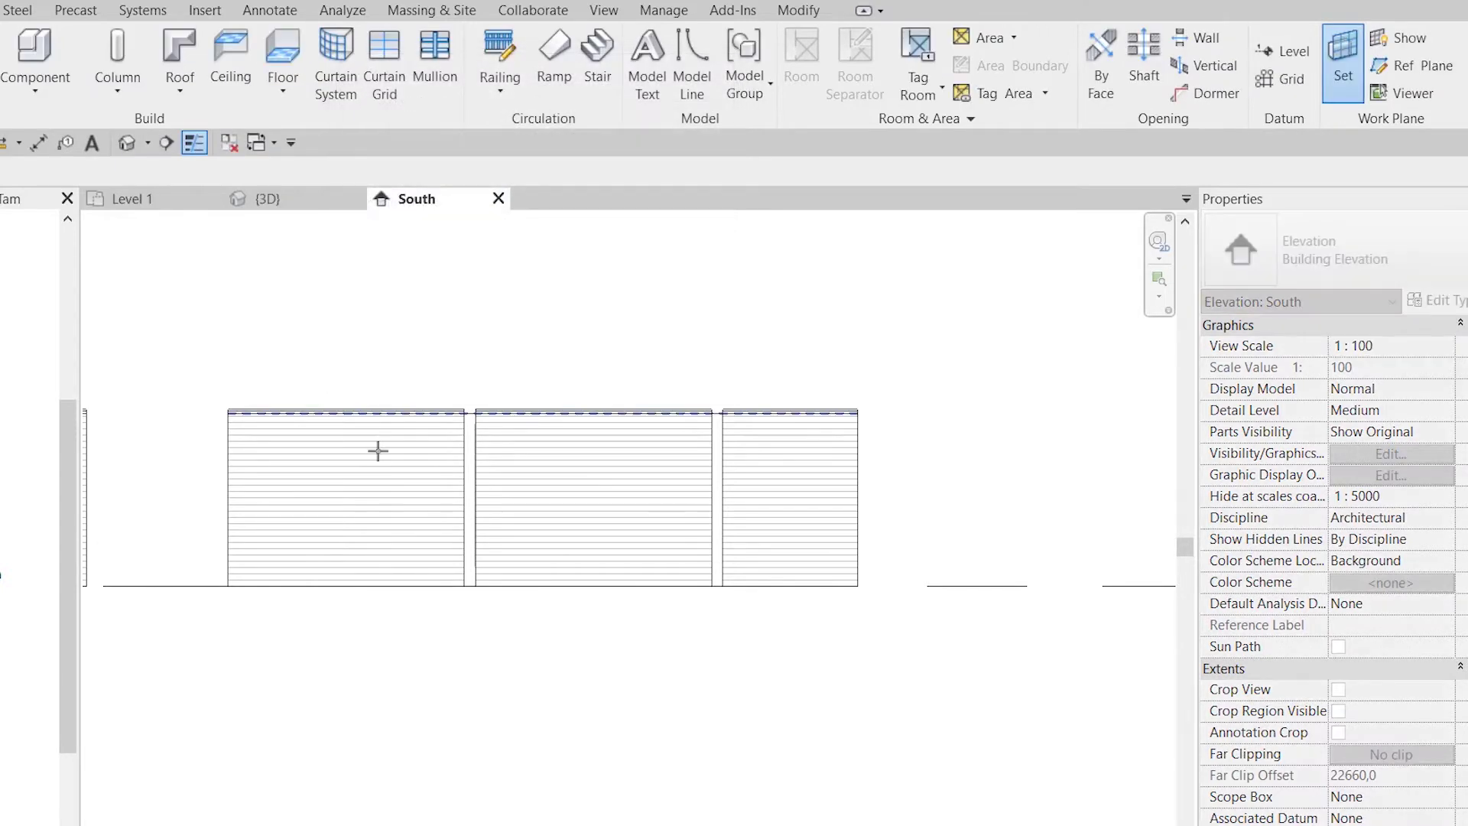
left_click(378, 450)
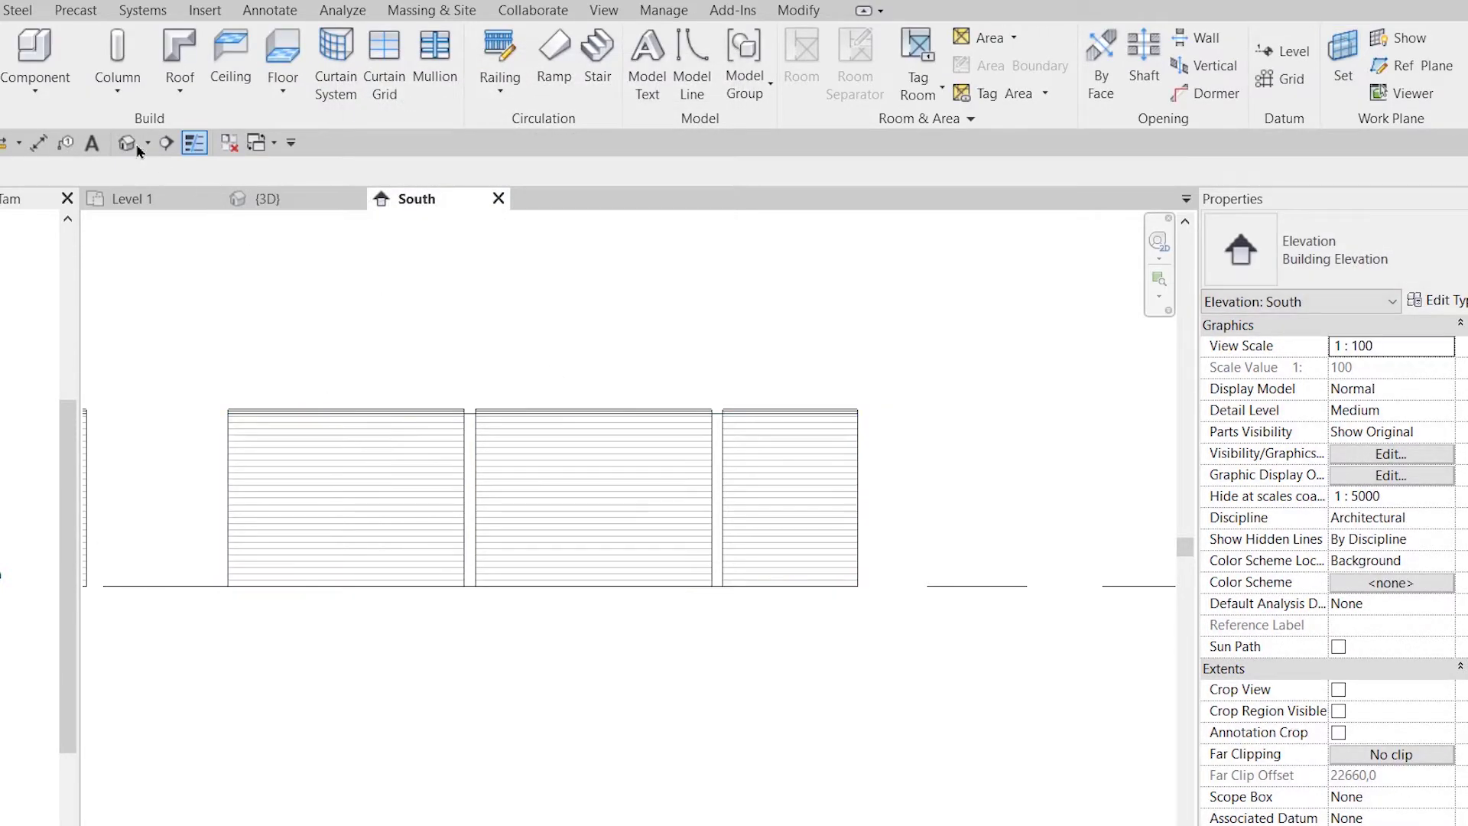
left_click(43, 105)
left_click(46, 127)
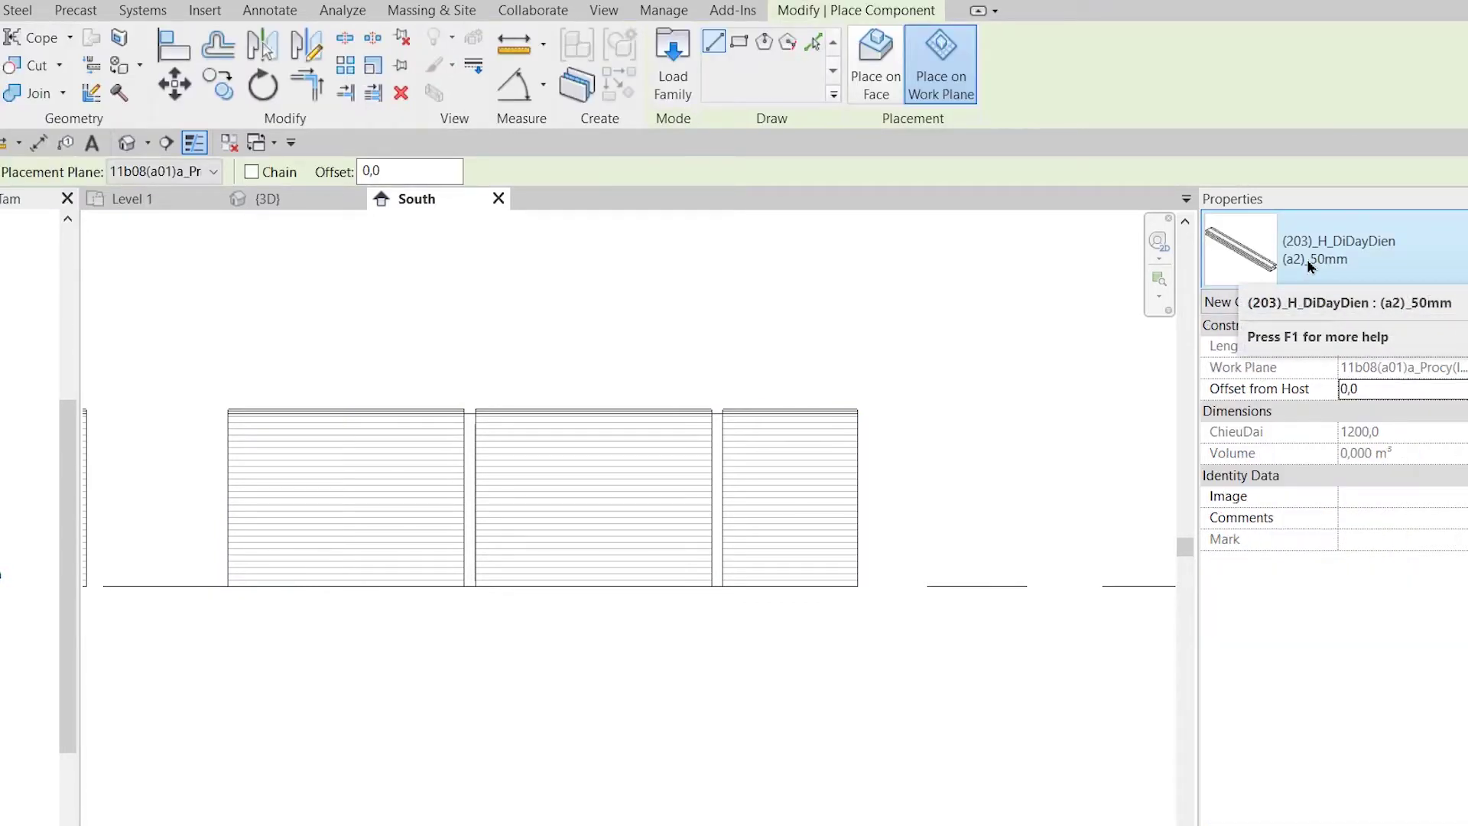
mouse_move(941, 66)
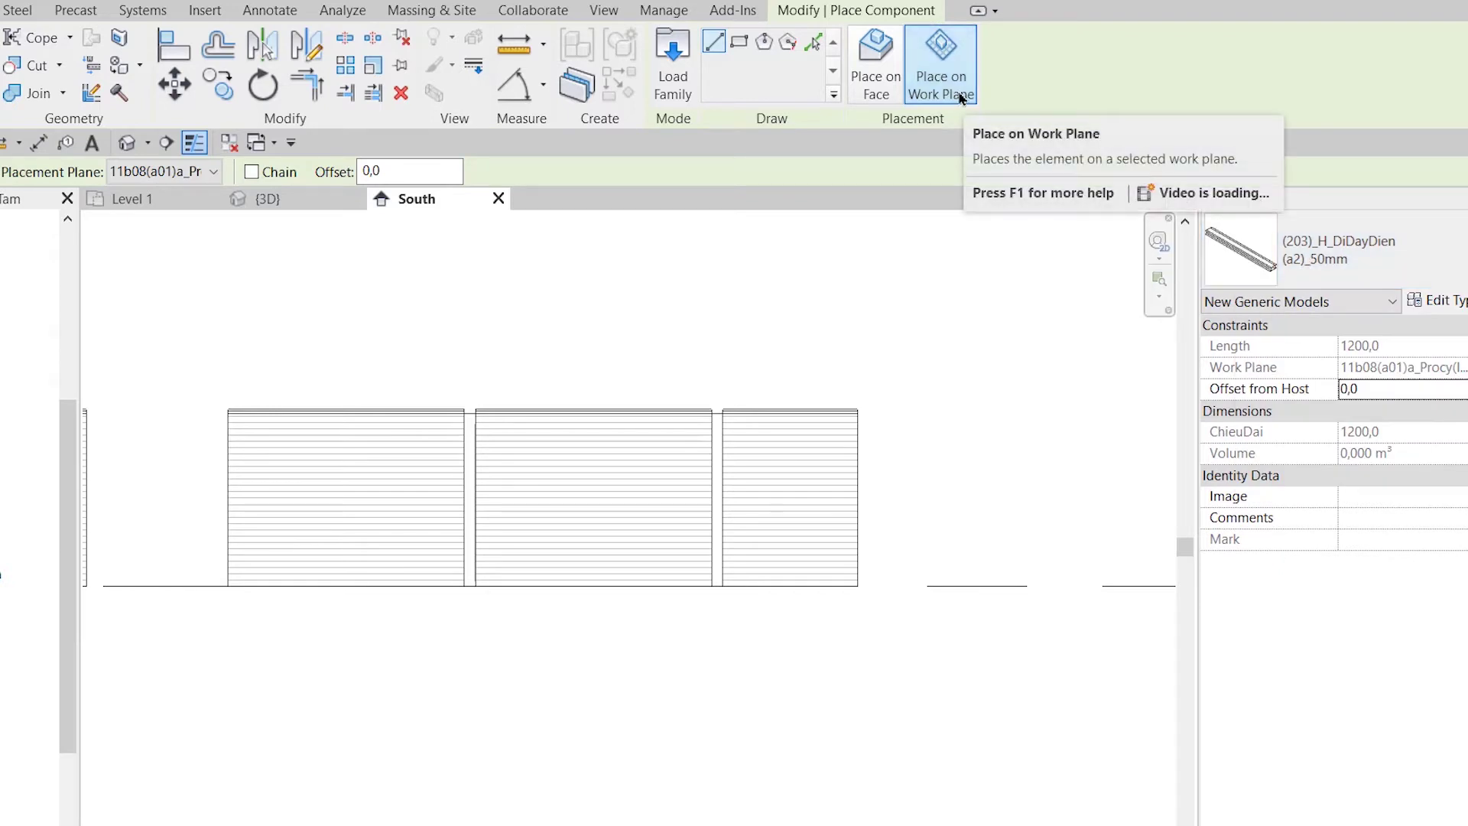
- Place the H_DiDayDien trim from the top to the bottom of the first gap
scroll(474, 430, "up", 2)
scroll(482, 405, "up", 3)
scroll(486, 367, "up", 3)
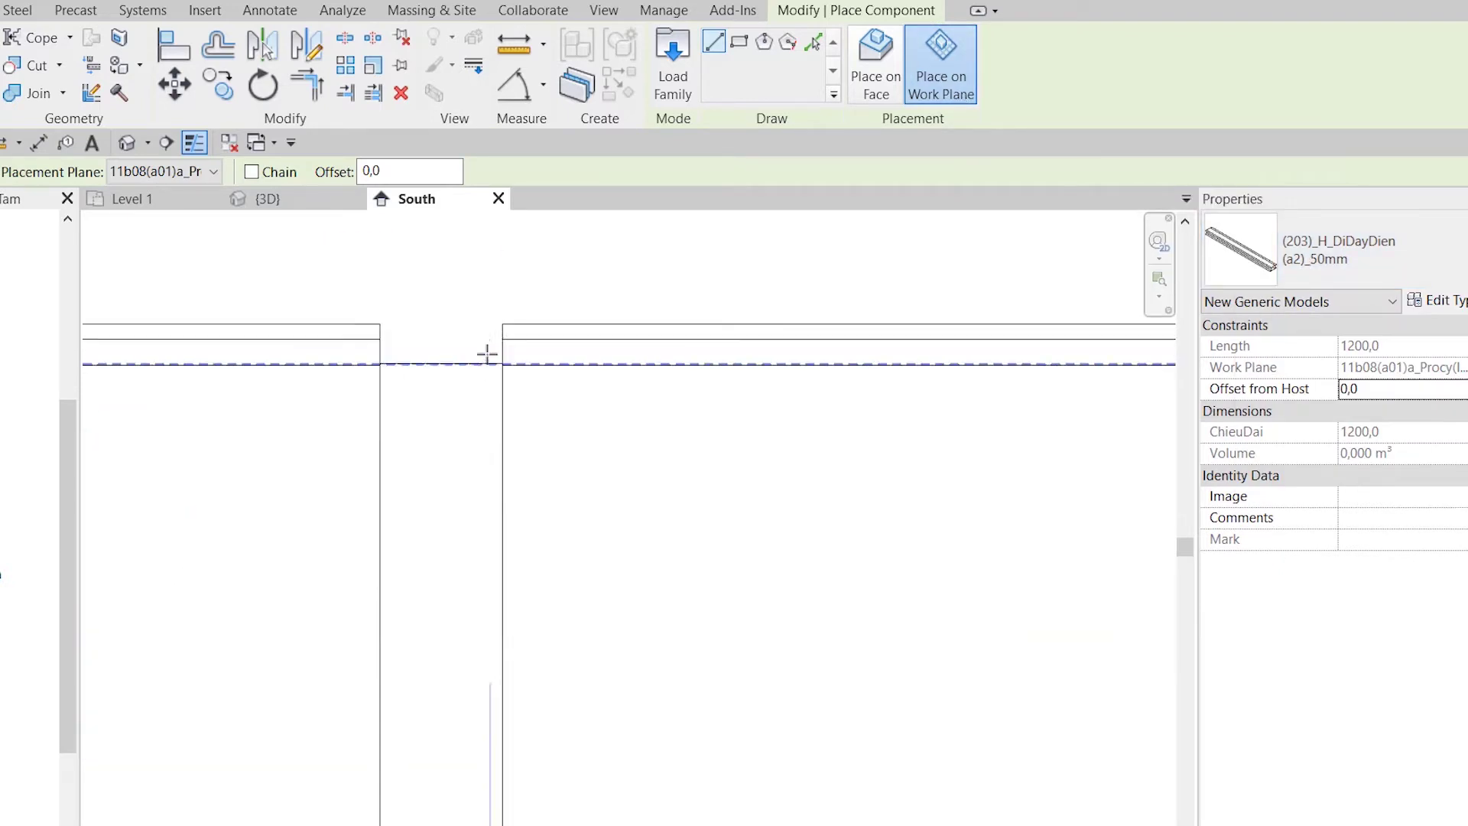
left_click(487, 355)
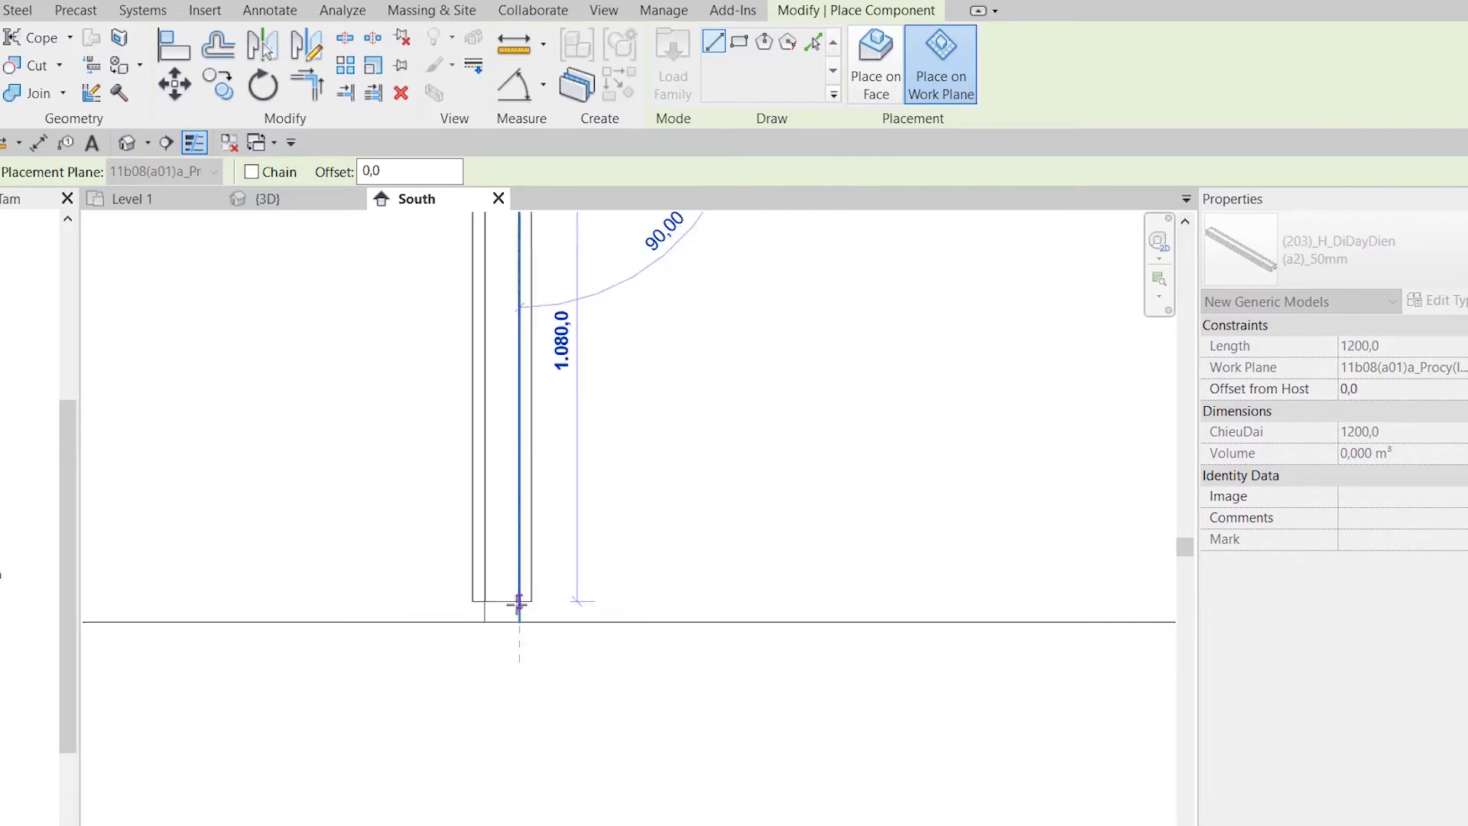
left_click(519, 621)
scroll(520, 635, "up", 2)
key("Escape")
key("Escape")
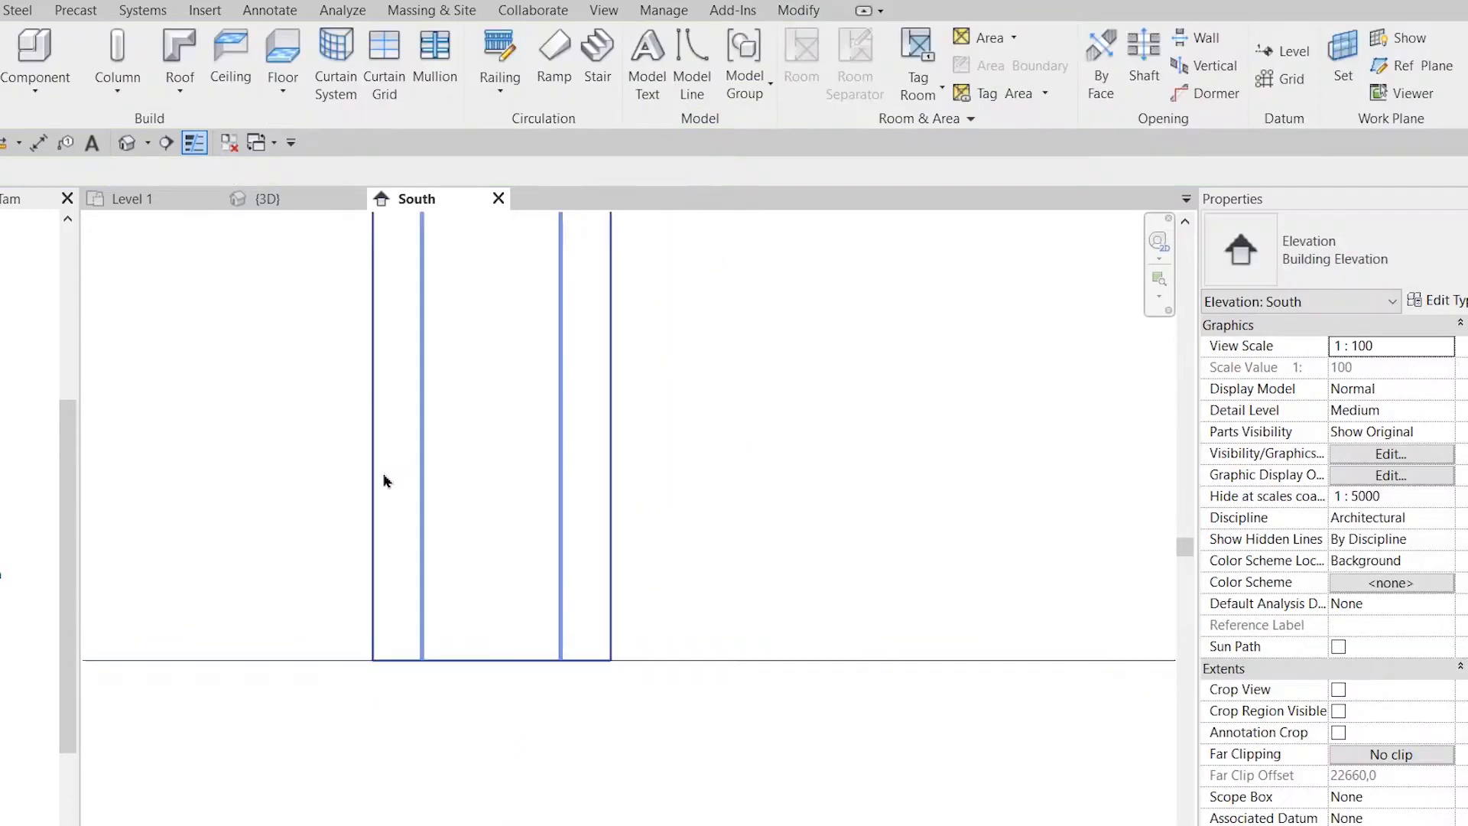
- In Level 1, select the trim and both adjacent curtain panels to check the fit
left_click(200, 198)
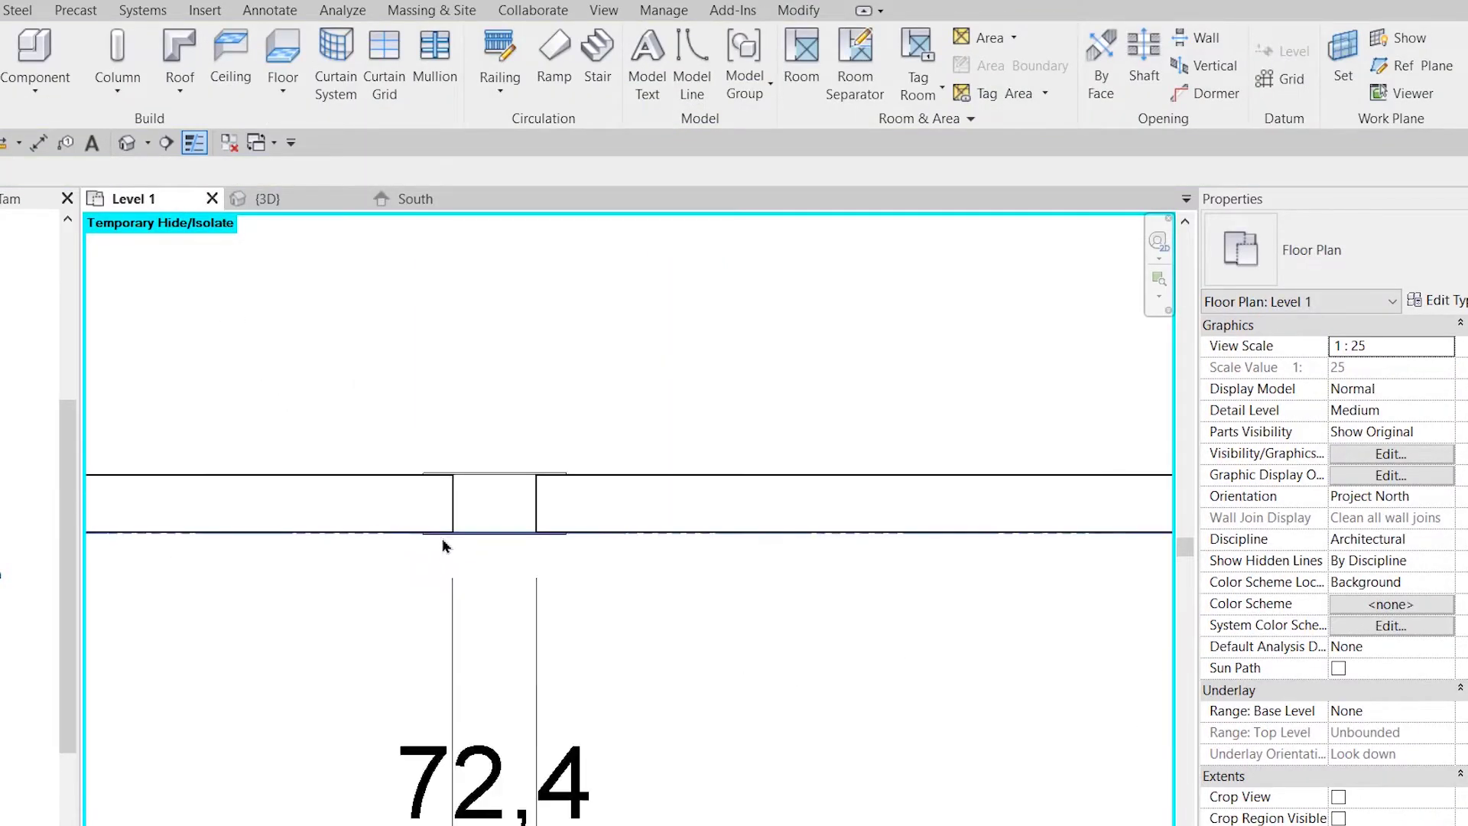
scroll(459, 554, "up", 2)
scroll(504, 650, "up", 2)
left_click(527, 673)
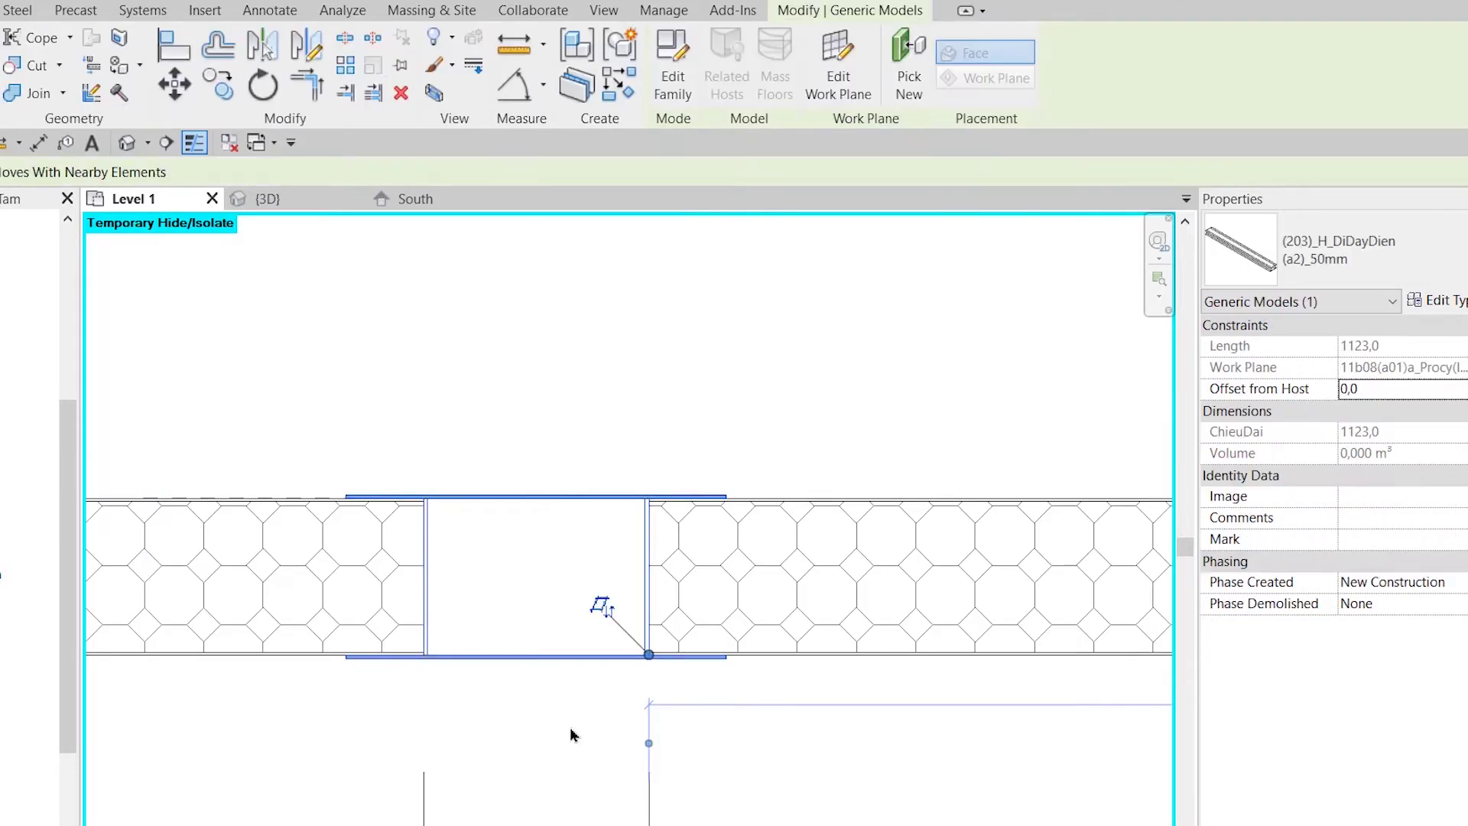
key("Tab")
left_click(384, 556)
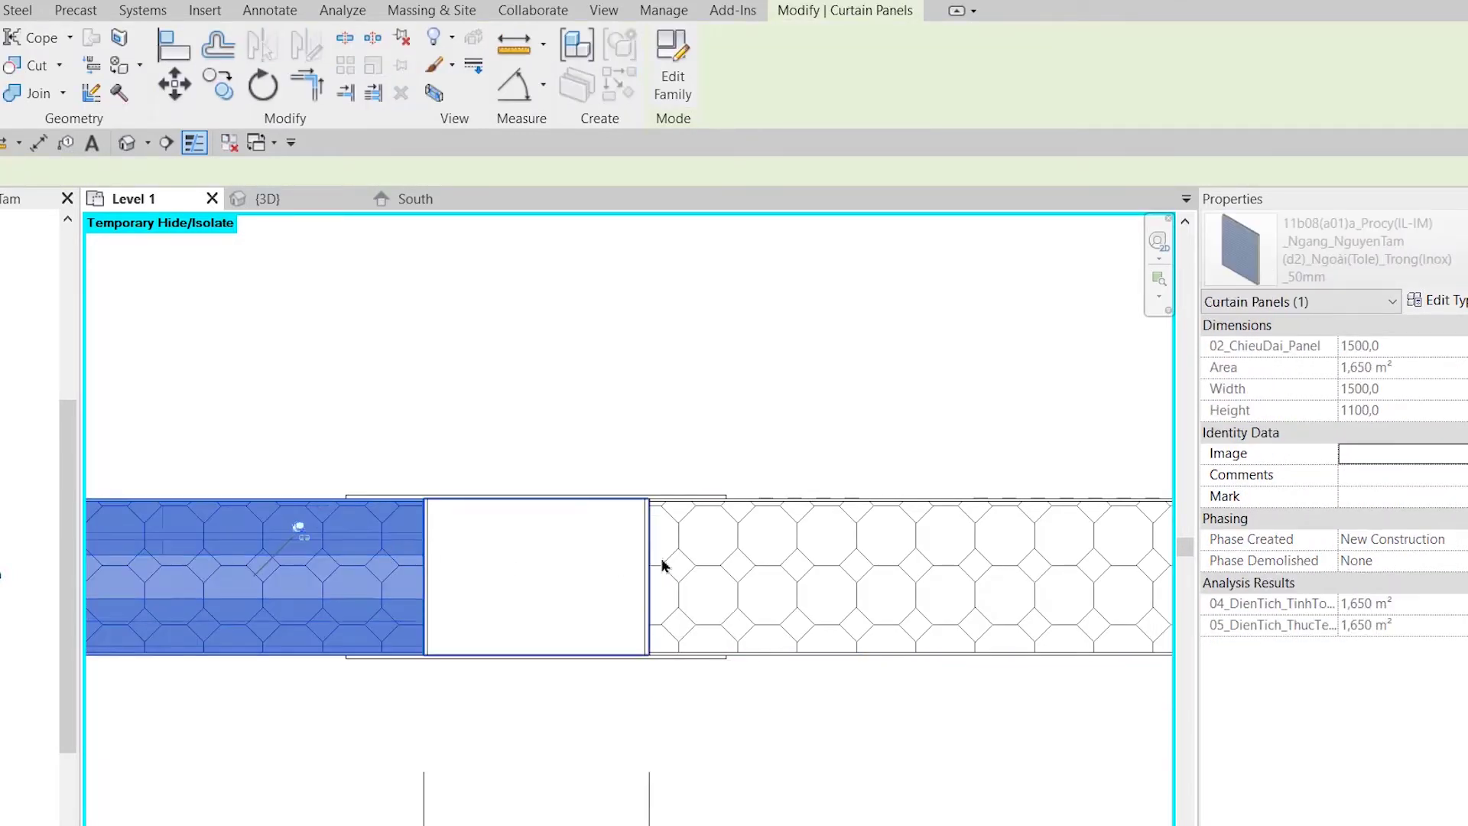
left_click(711, 563, "ctrl")
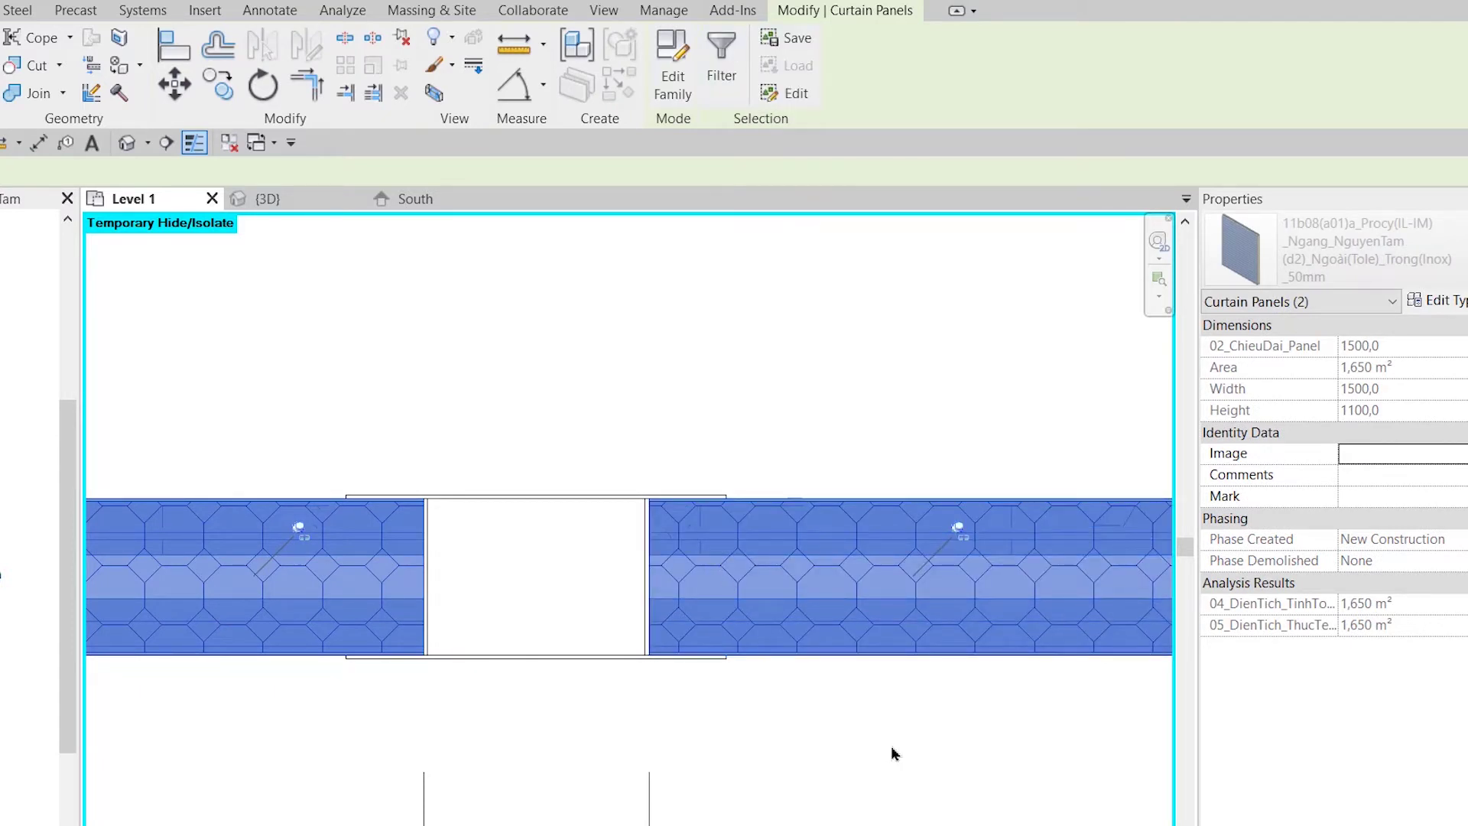
- In South elevation, copy the placed trim using its bottom end as base point
left_click(452, 203)
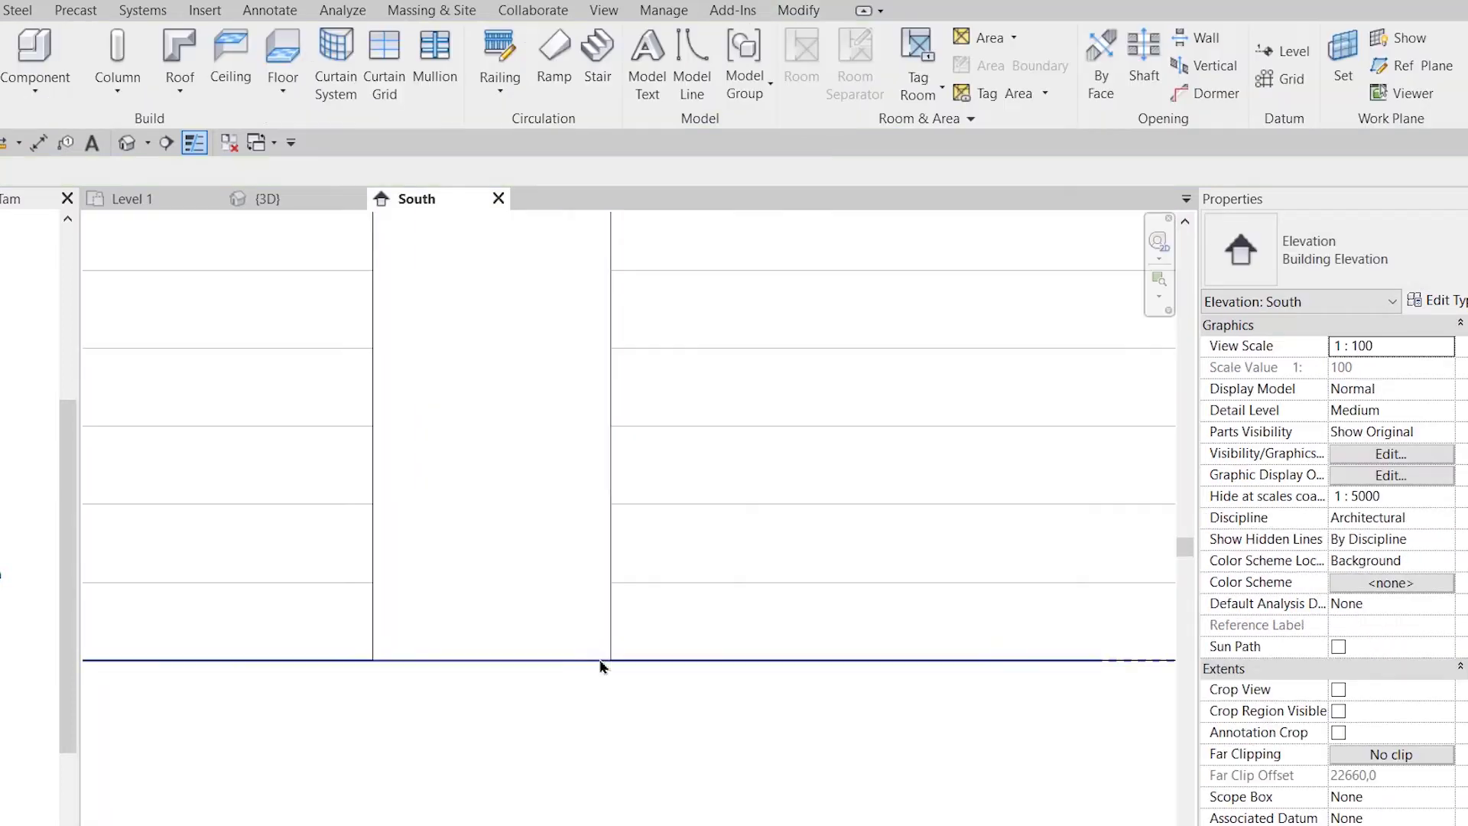
left_click(599, 645)
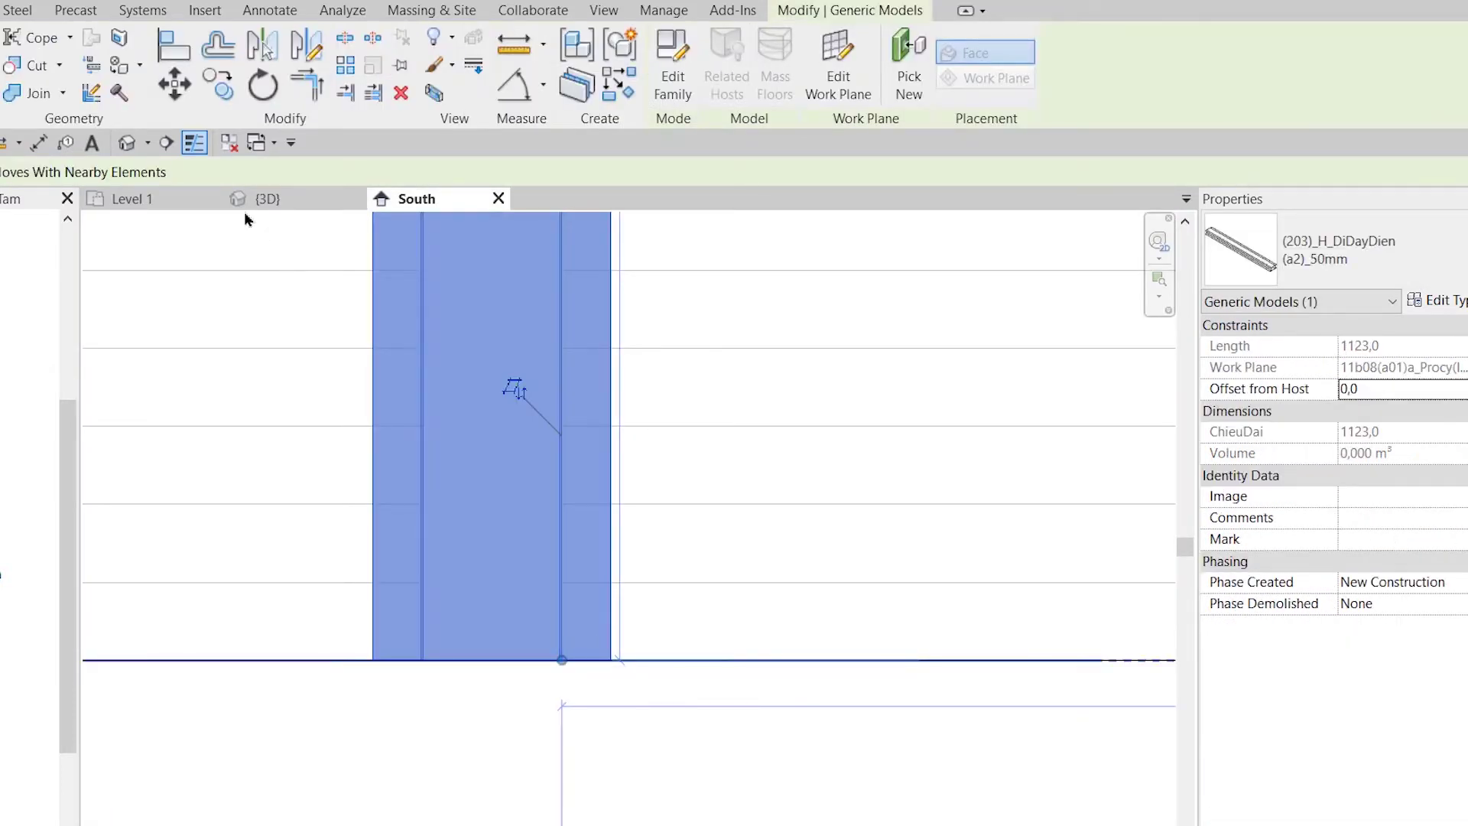
left_click(218, 84)
left_click(435, 638)
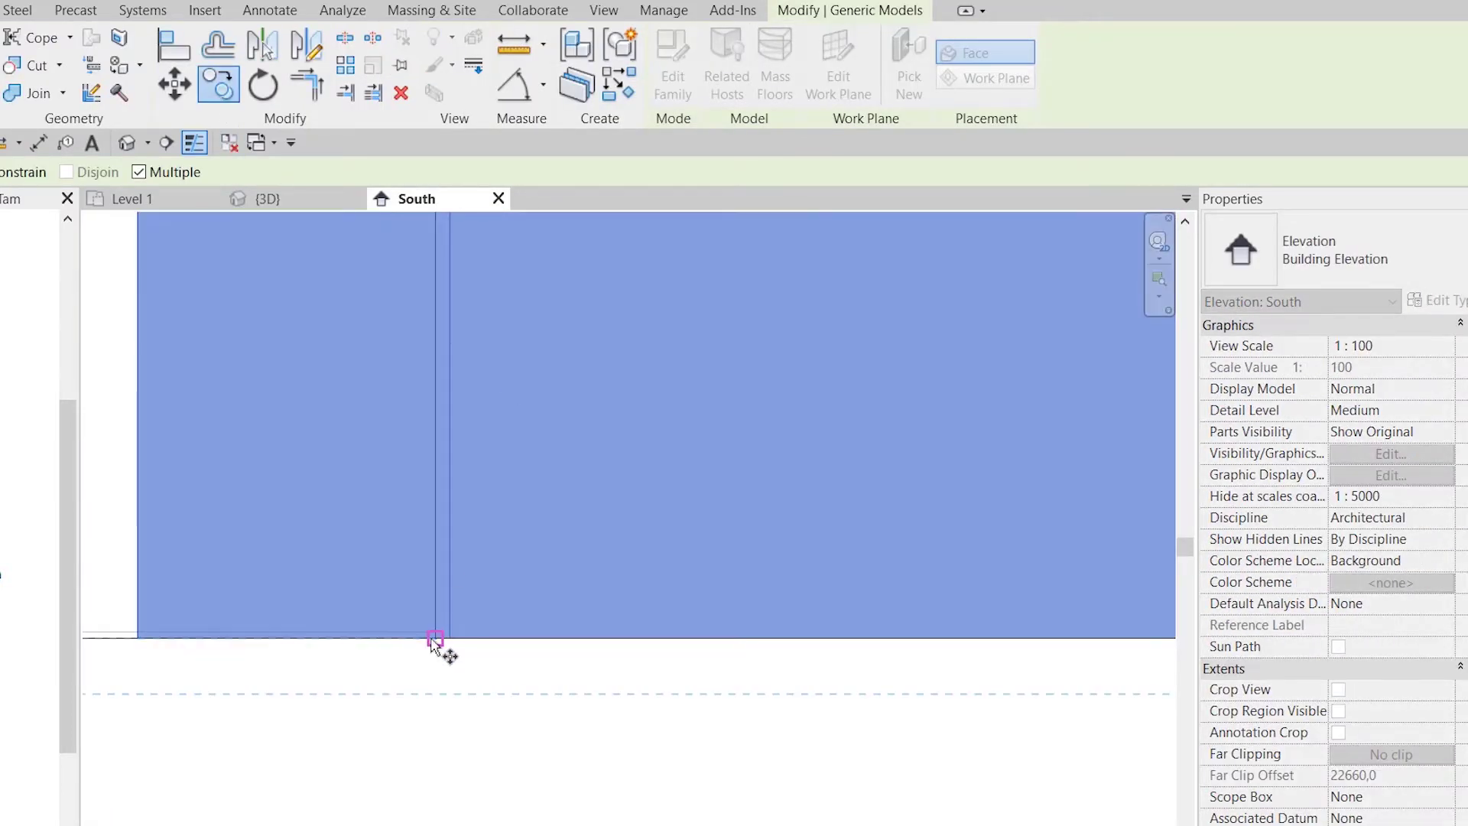
- Drop the copied trim into the next gap at the wall corner, then view in 3D
scroll(573, 688, "down", 3)
scroll(606, 688, "down", 3)
scroll(688, 695, "down", 2)
middle_click_drag(717, 697, 393, 691)
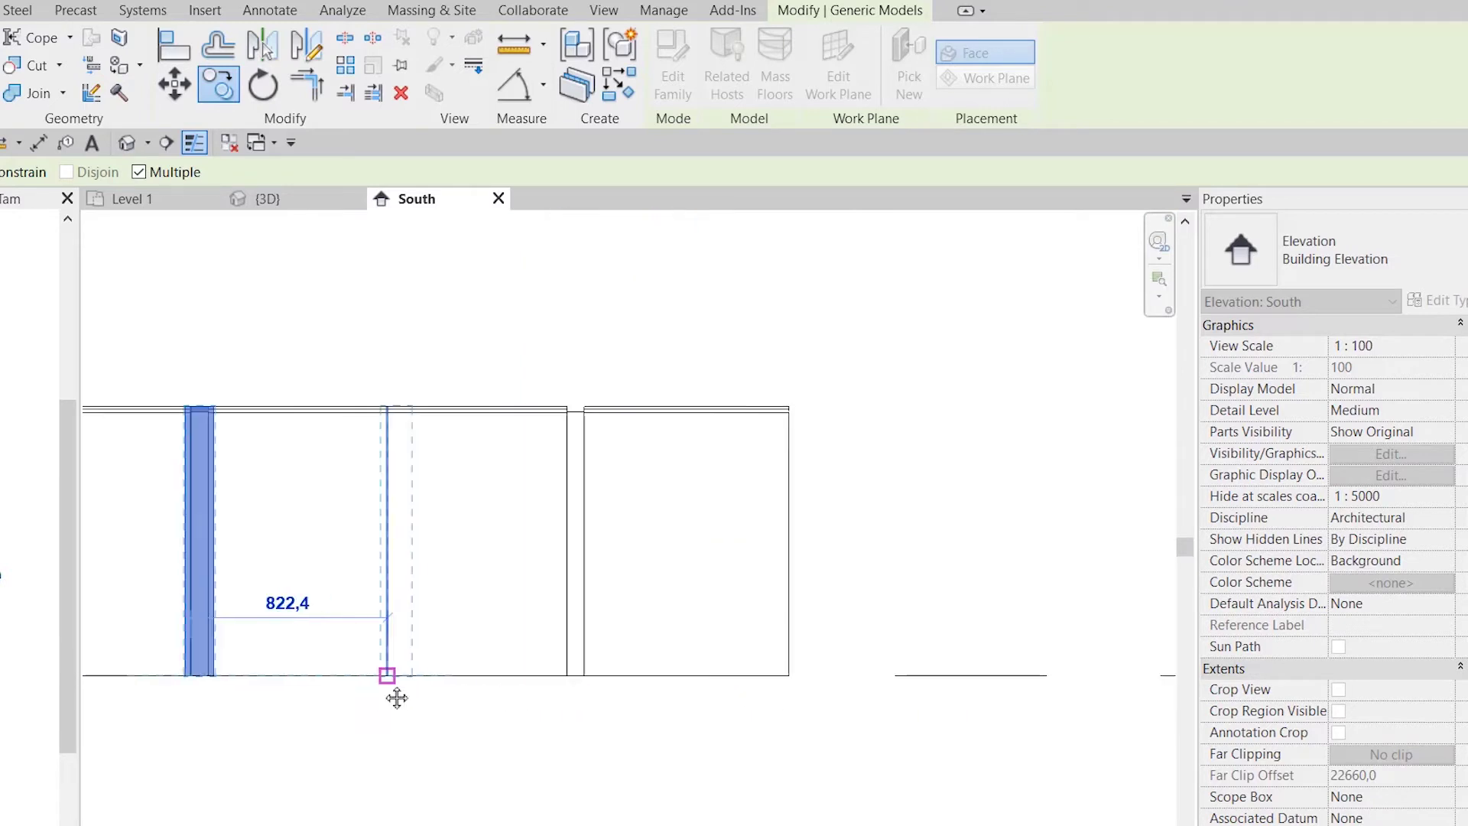
scroll(562, 679, "up", 3)
scroll(538, 670, "up", 7)
scroll(537, 670, "down", 3)
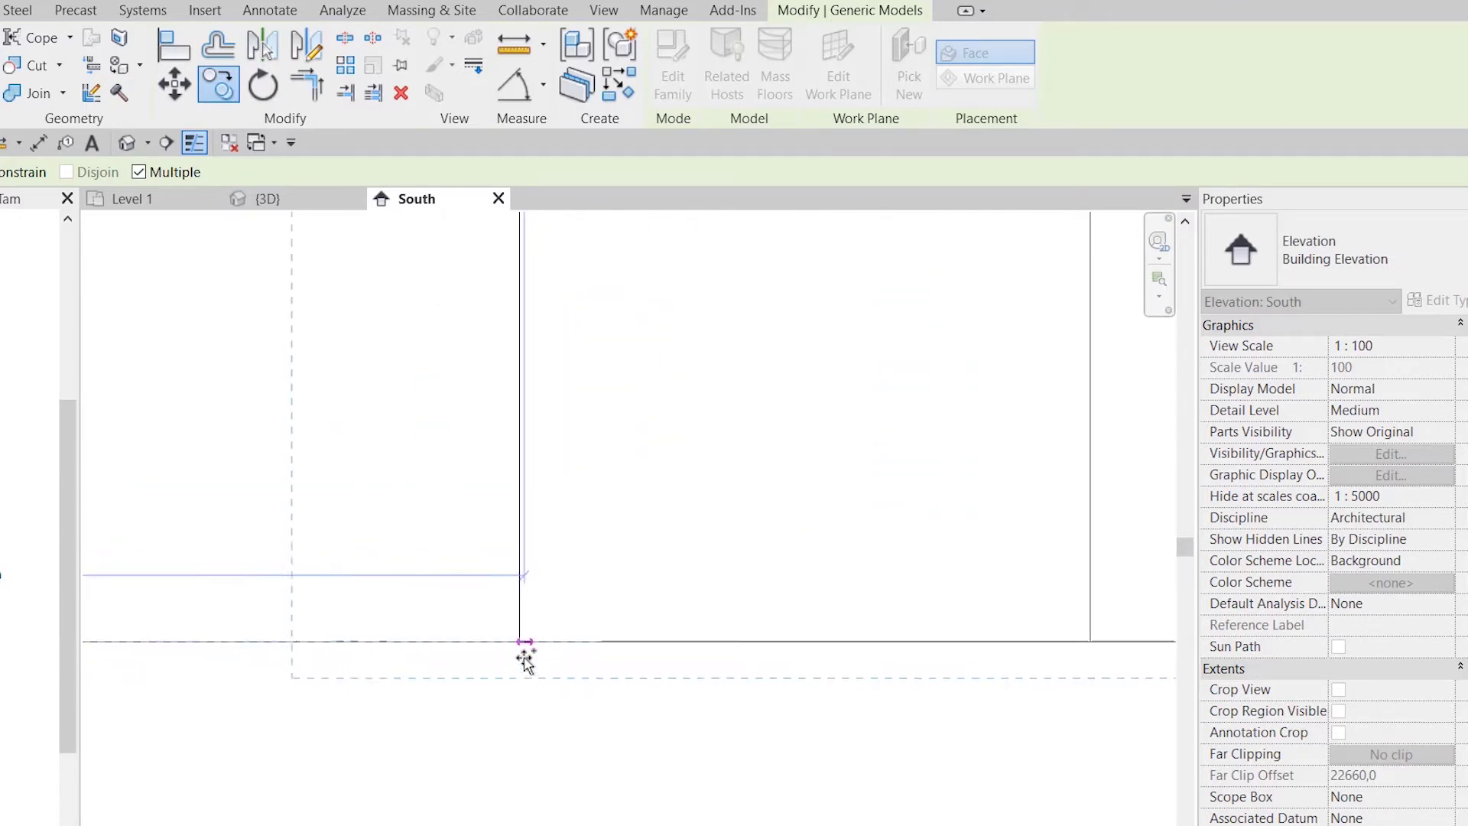
scroll(525, 652, "down", 3)
scroll(517, 645, "up", 4)
left_click(525, 632)
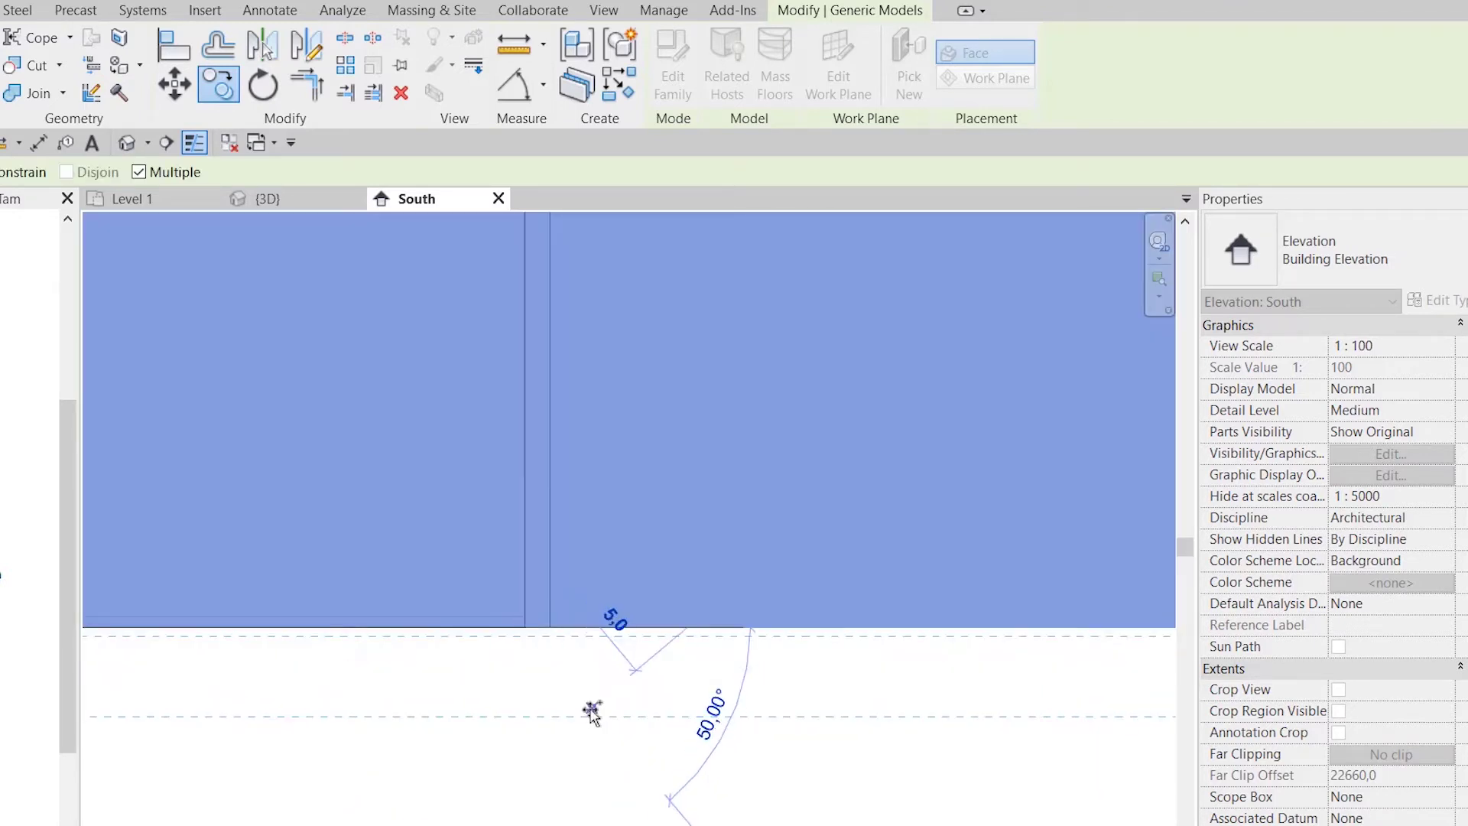
key("Escape")
scroll(641, 743, "down", 5)
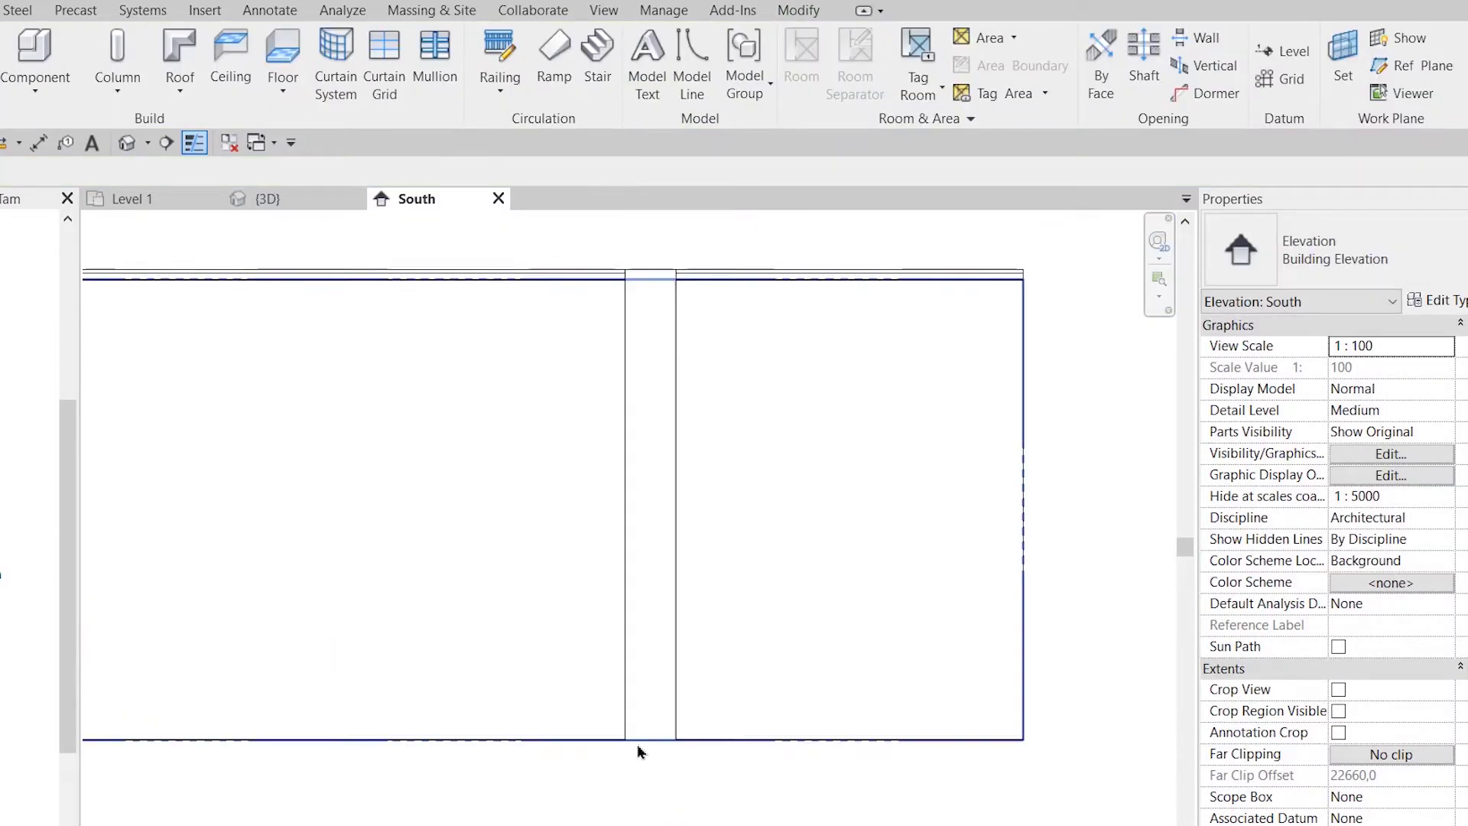
left_click(266, 200)
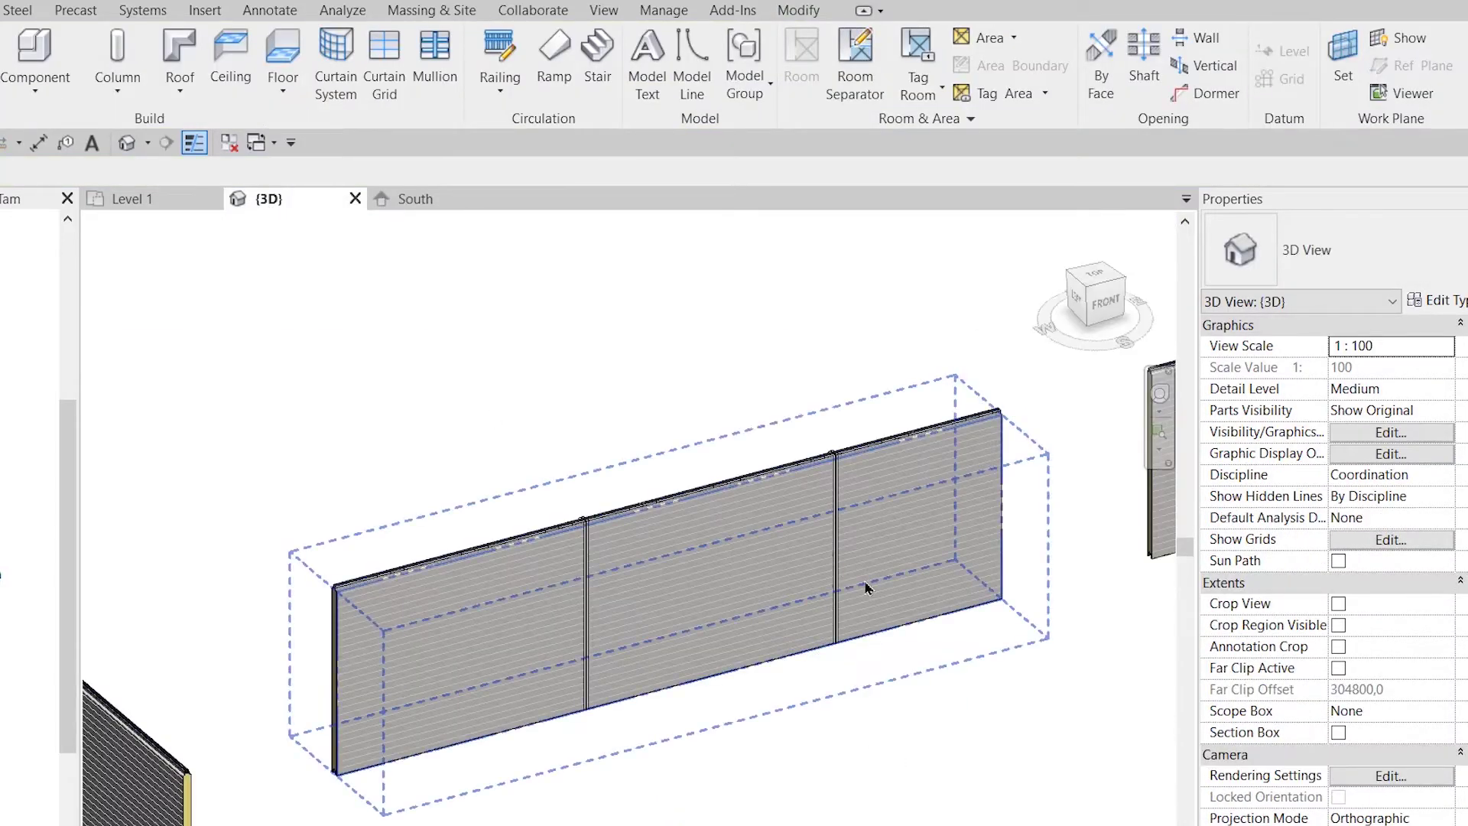
- Zoom and orbit to inspect the mullion top in 3D, then return to Level 1
scroll(1139, 678, "up", 3)
scroll(836, 779, "up", 2)
scroll(885, 816, "up", 2)
scroll(884, 816, "up", 2)
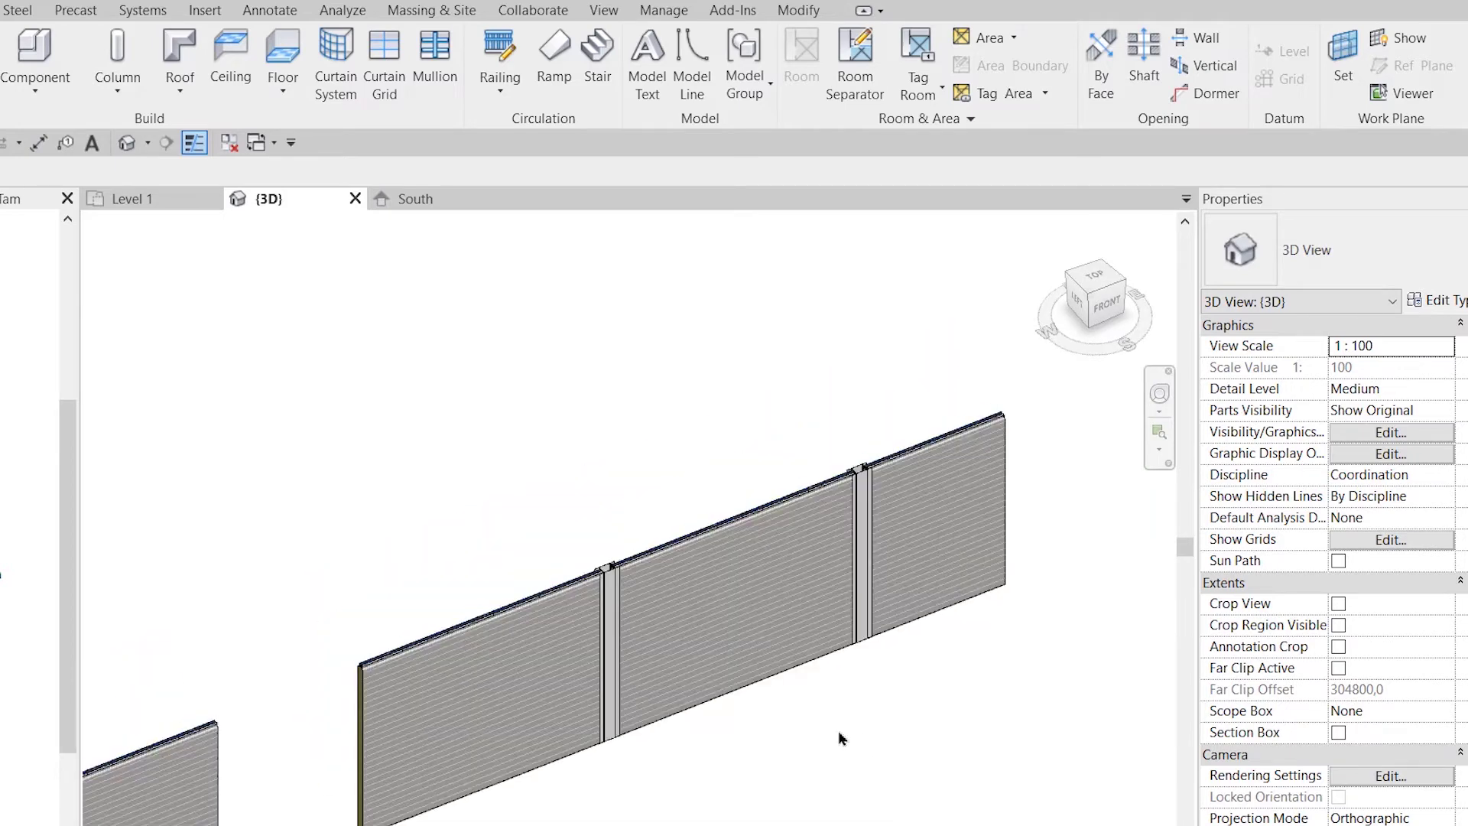
scroll(386, 459, "up", 2)
scroll(507, 530, "up", 2)
scroll(522, 535, "up", 2)
mouse_move(523, 535)
middle_mouse_down("shift")
mouse_move(609, 590)
mouse_move(386, 426)
middle_mouse_up("shift")
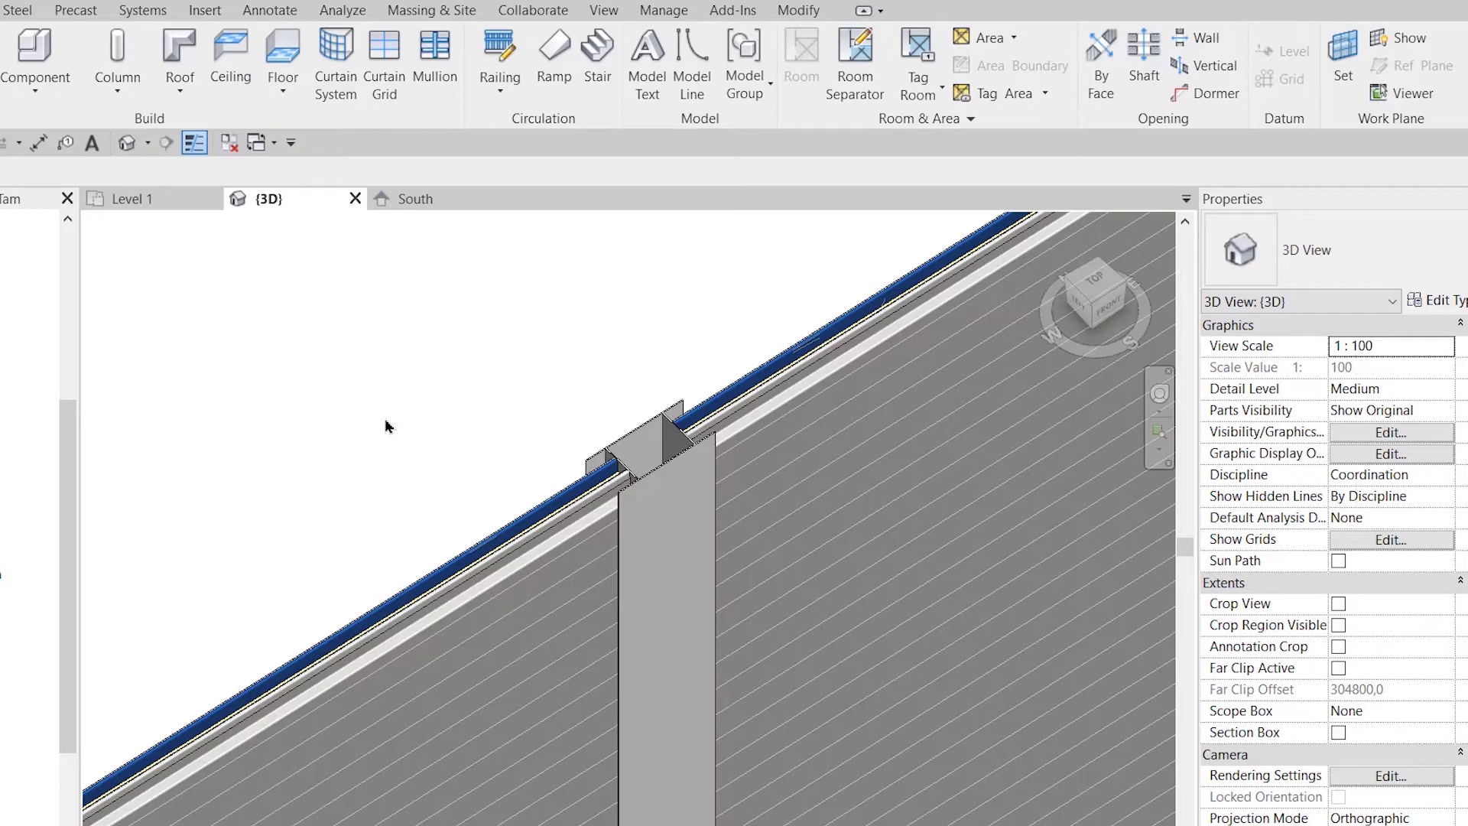
left_click(153, 201)
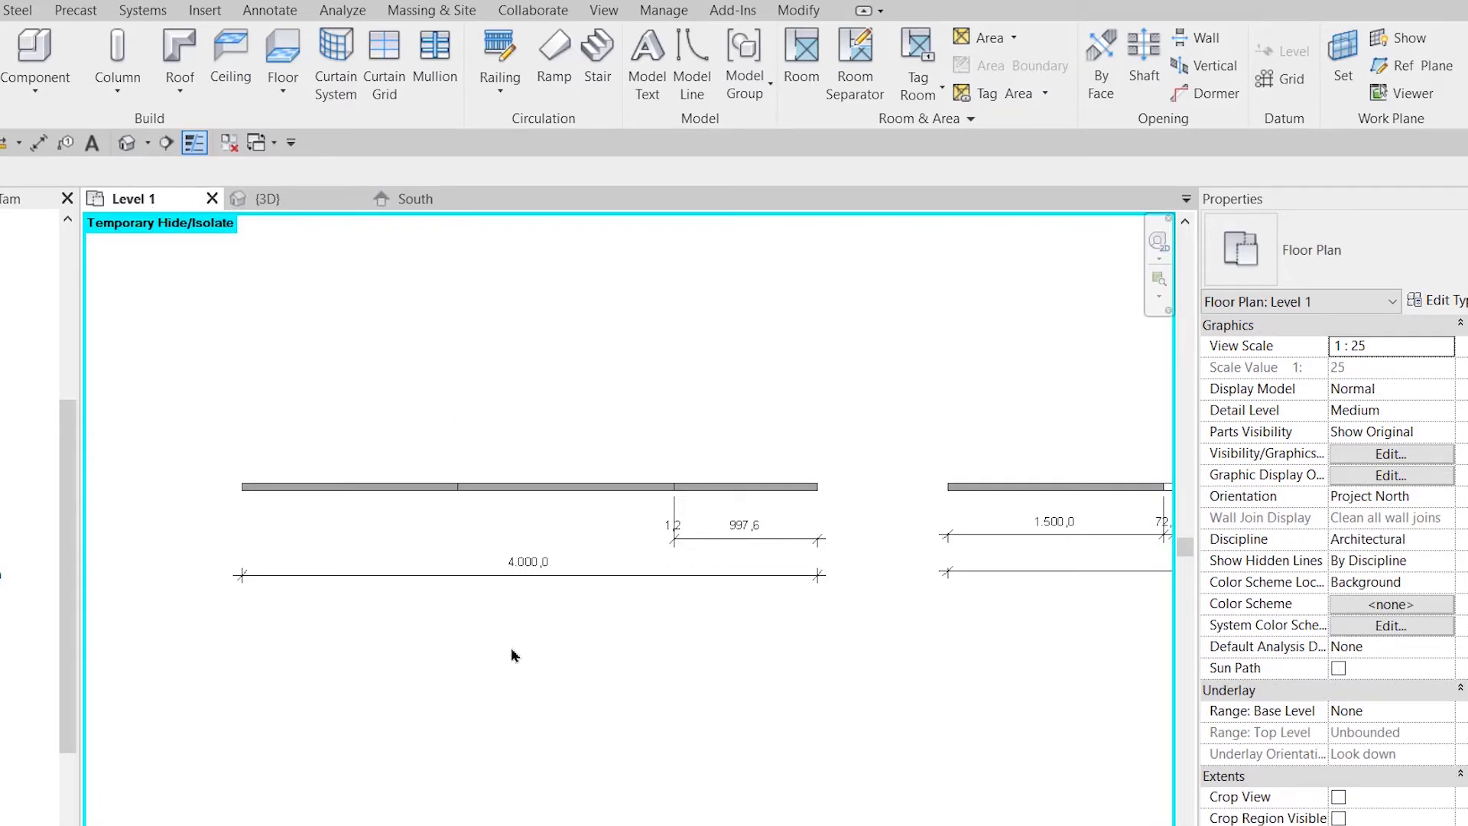
- Select the curtain wall with its dimensions, start a Copy, then cancel it
left_click(417, 507)
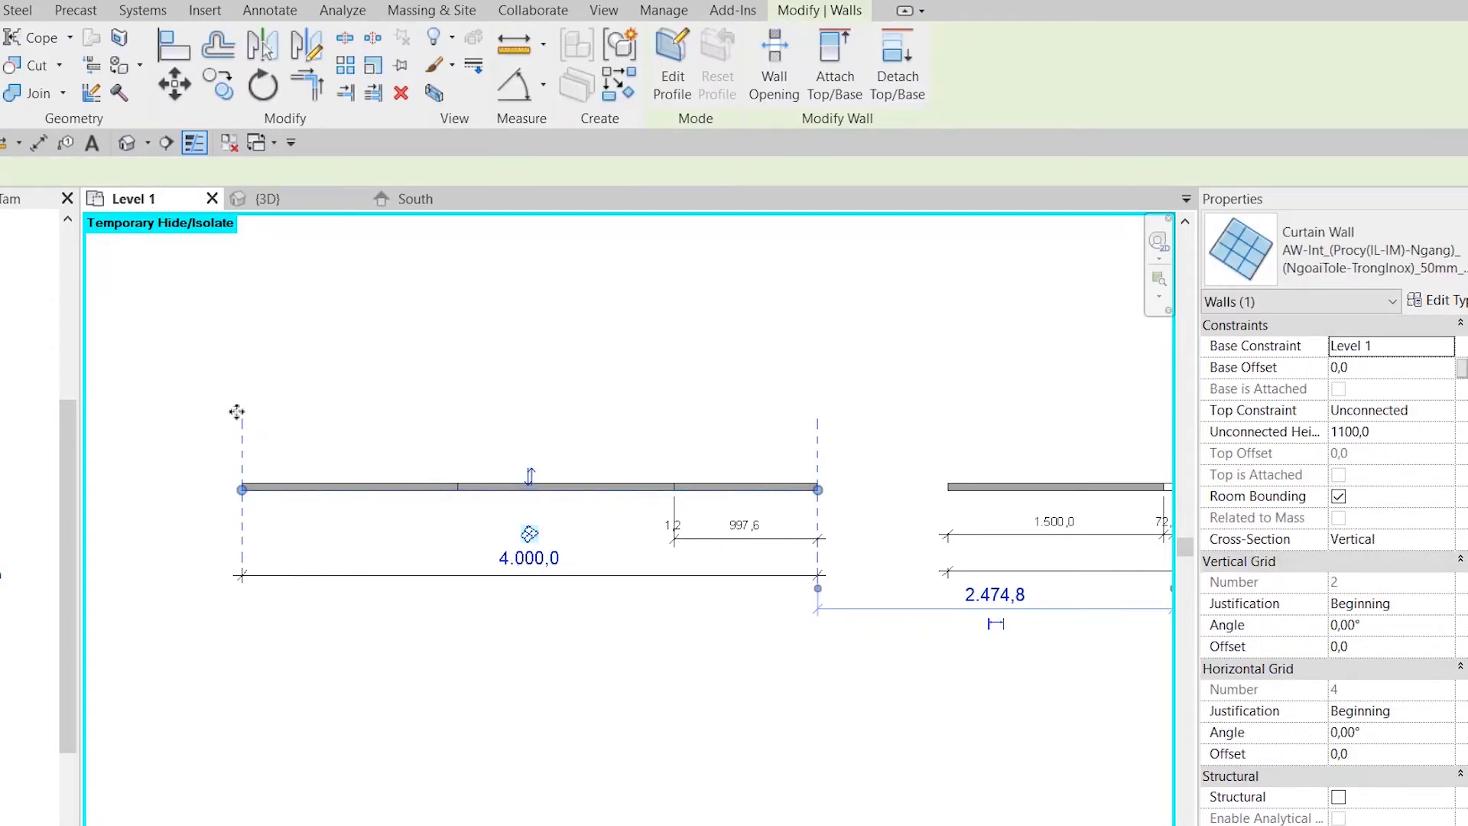
mouse_move(190, 358)
left_mouse_down()
mouse_move(577, 599)
mouse_move(887, 676)
left_mouse_up()
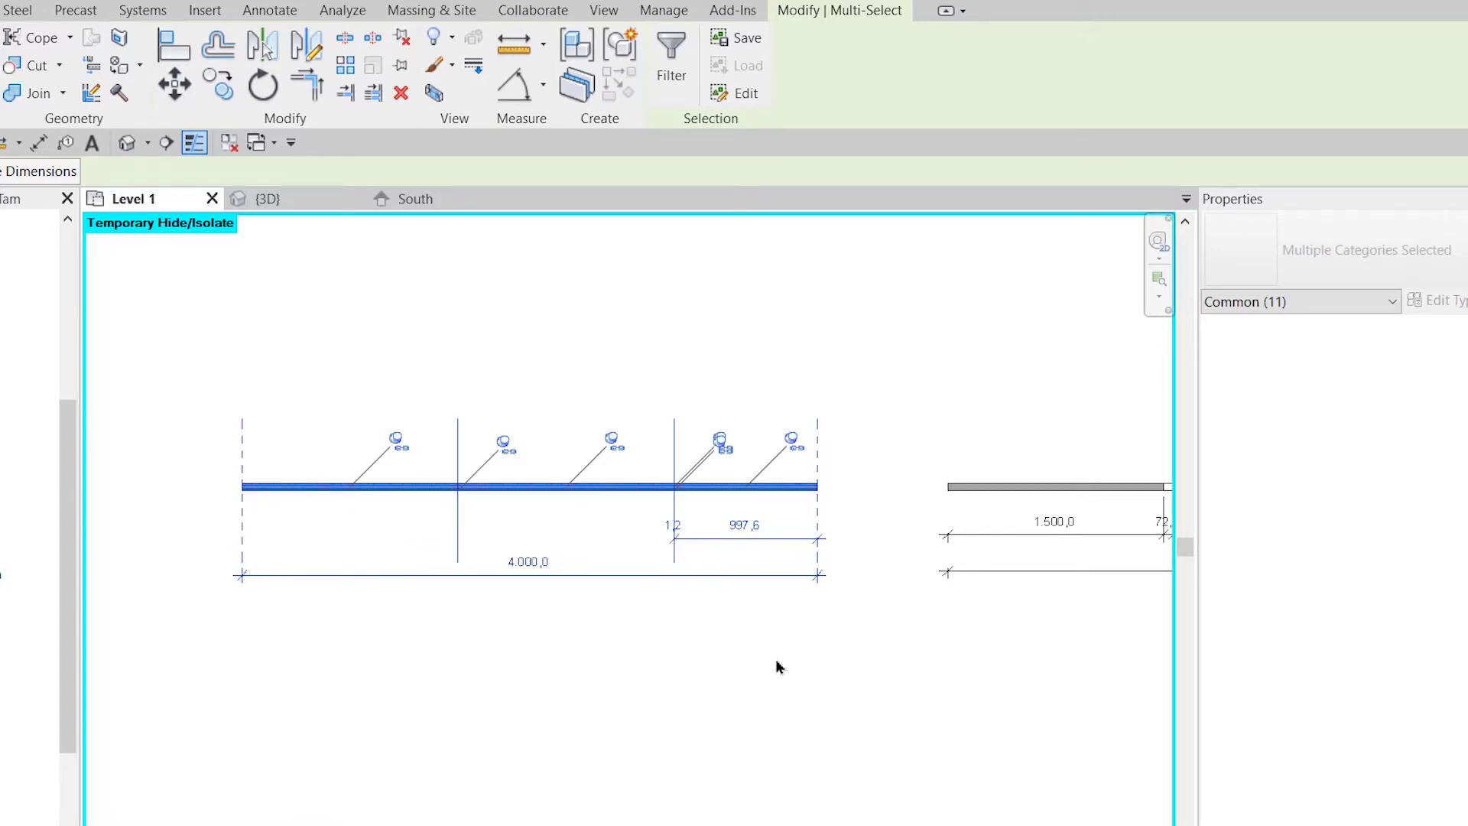
scroll(779, 672, "down", 2)
scroll(780, 688, "down", 2)
middle_click_drag(861, 694, 673, 685)
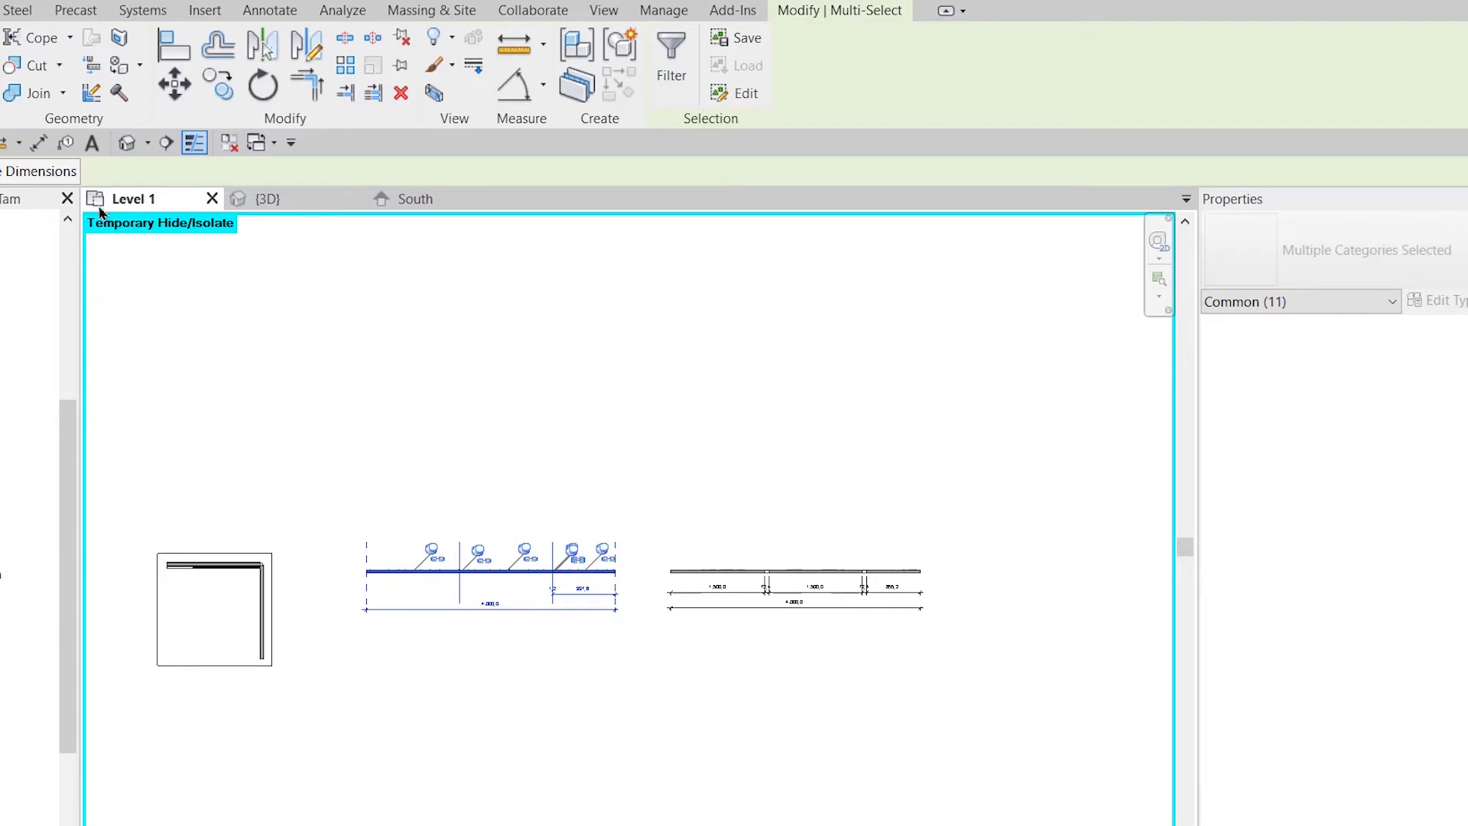
left_click(220, 102)
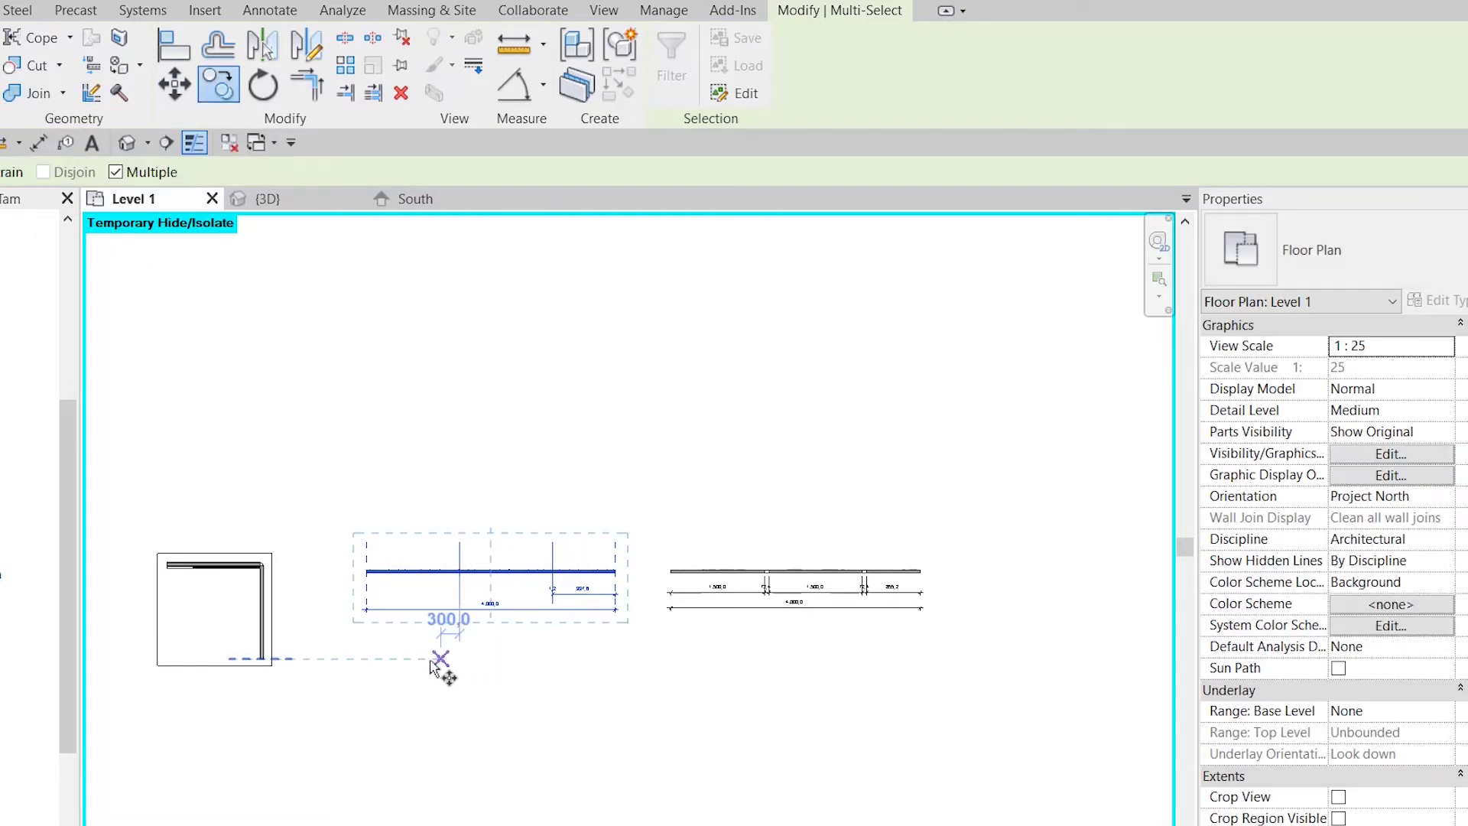
left_click(428, 656)
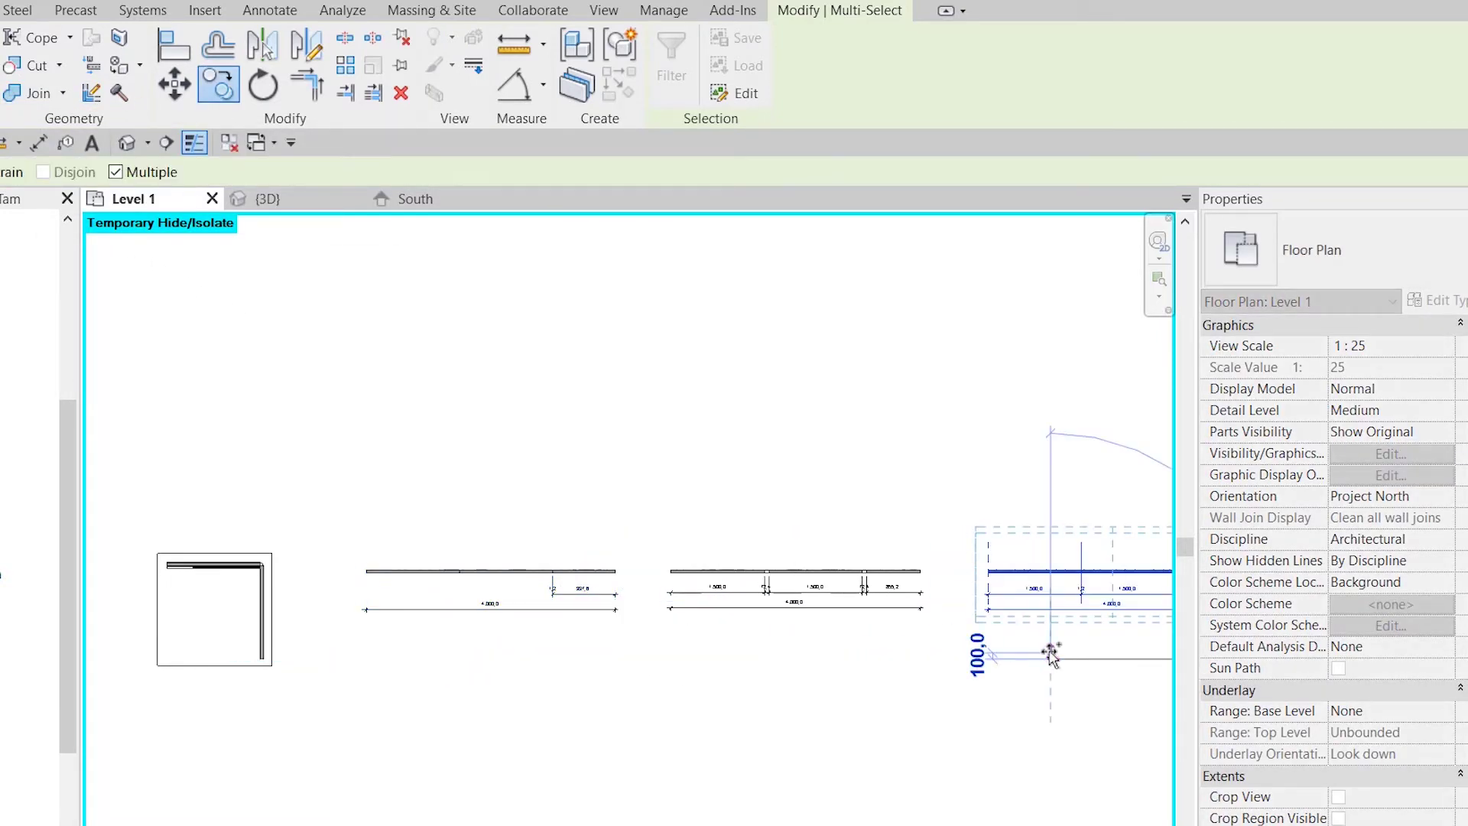
key("Escape")
key("Escape")
- Pan and zoom to the right end of the 4.000 curtain wall
middle_click_drag(1050, 652, 836, 673)
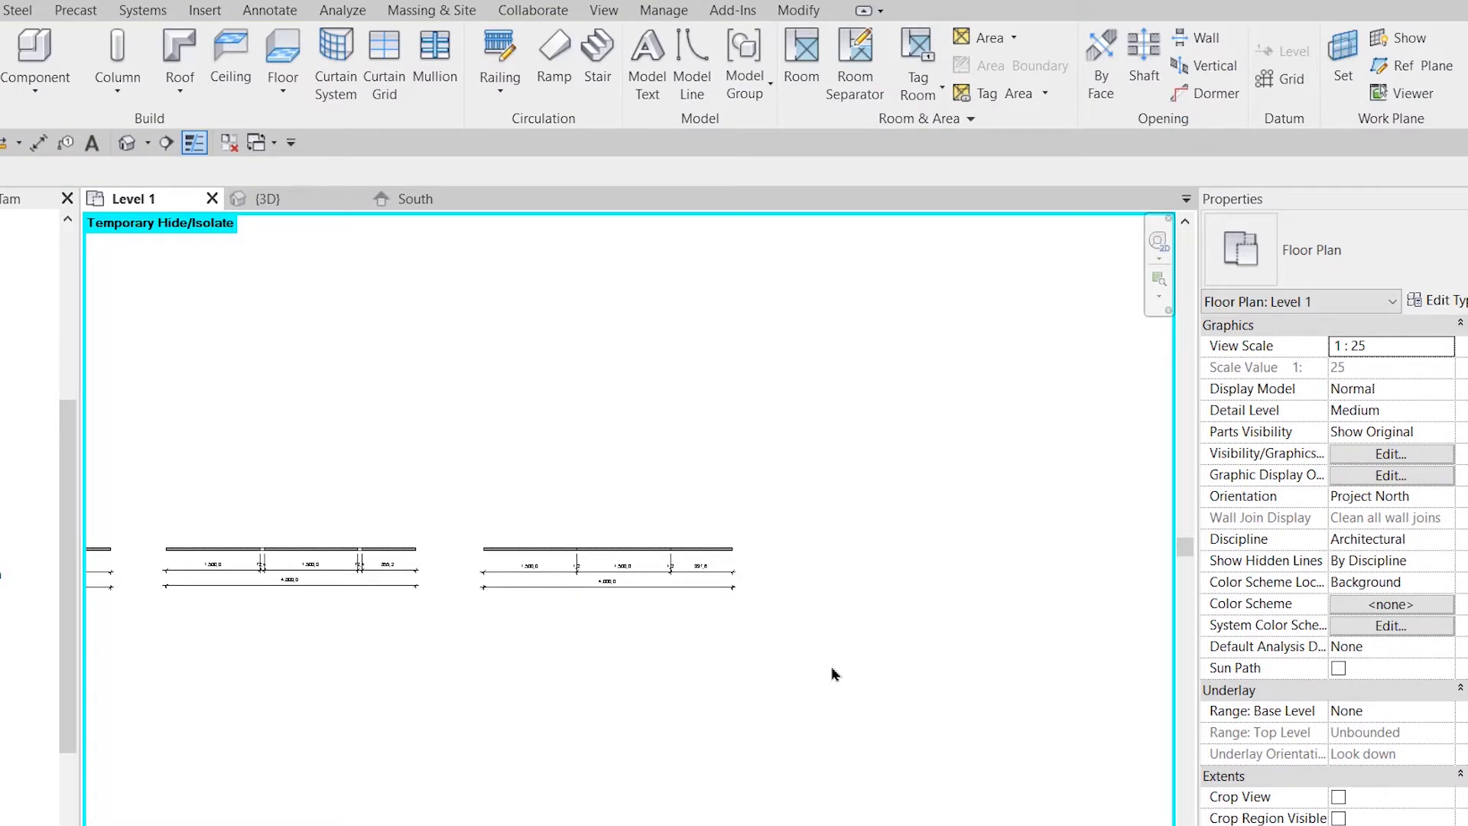
scroll(734, 550, "up", 3)
scroll(732, 550, "up", 4)
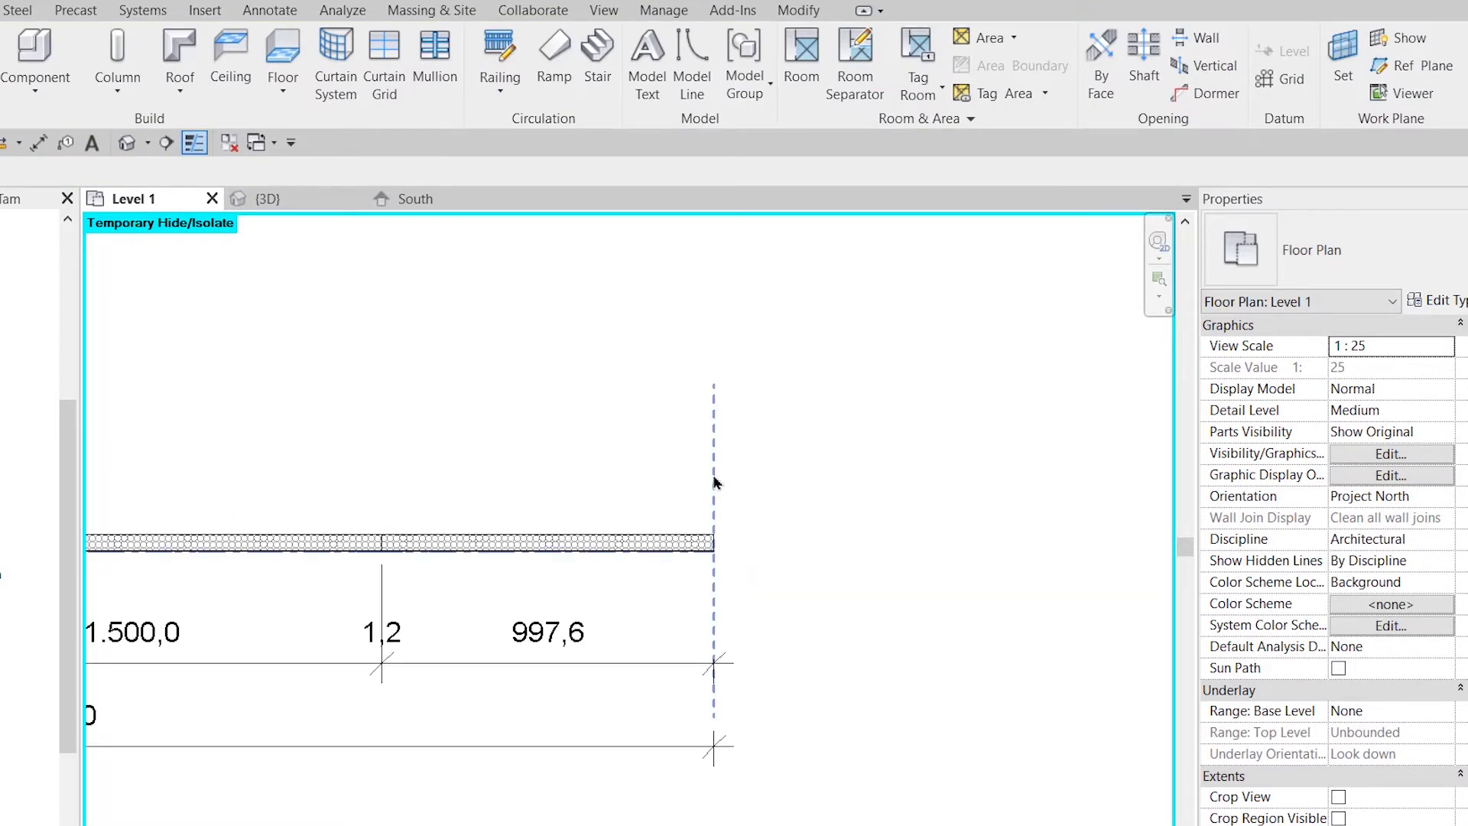
scroll(742, 627, "up", 2)
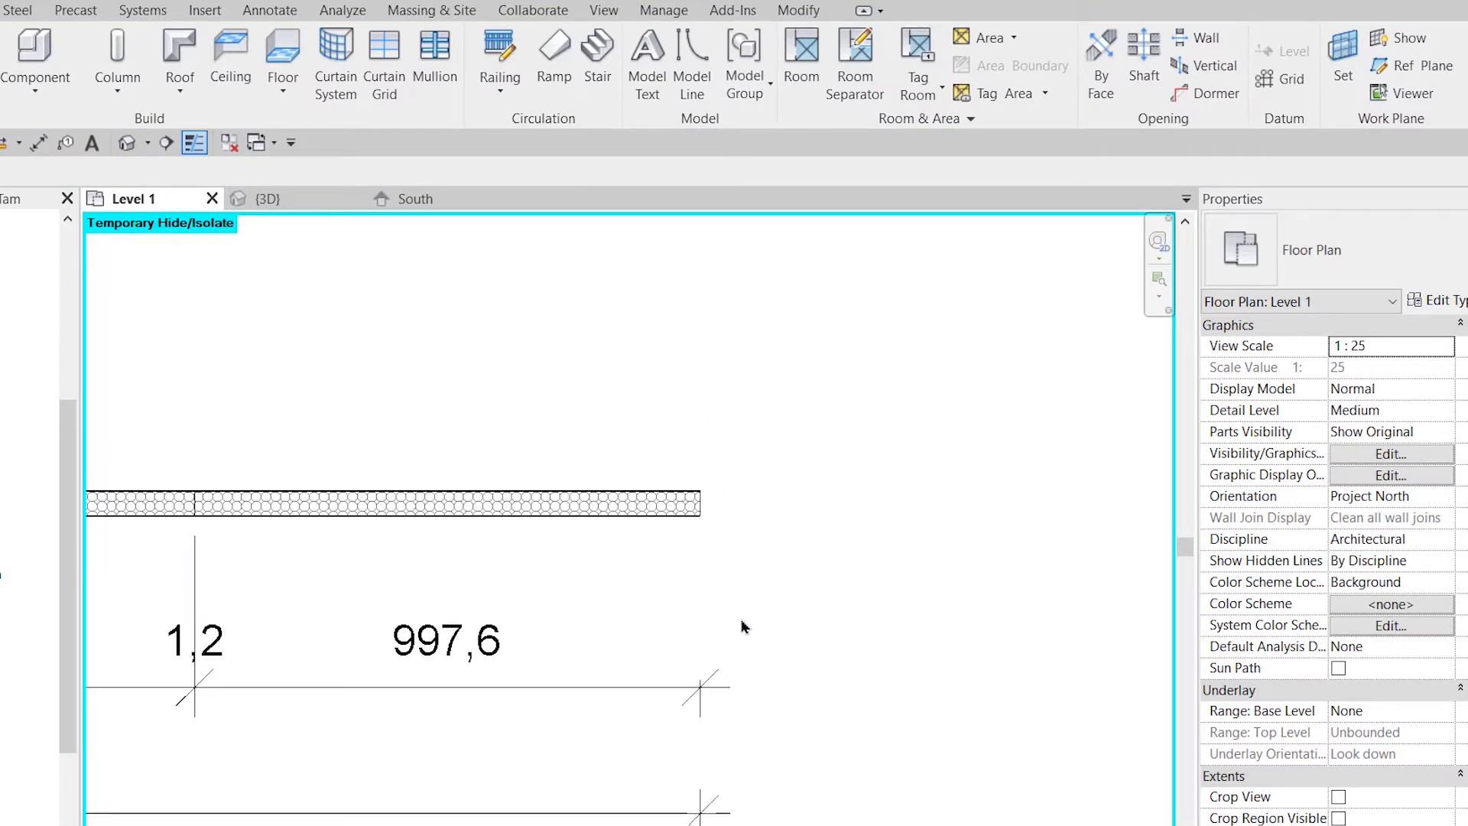
- Draw a vertical detail line at the wall's end and extend it to 1720 long
key("d")
key("l")
scroll(707, 516, "up", 2)
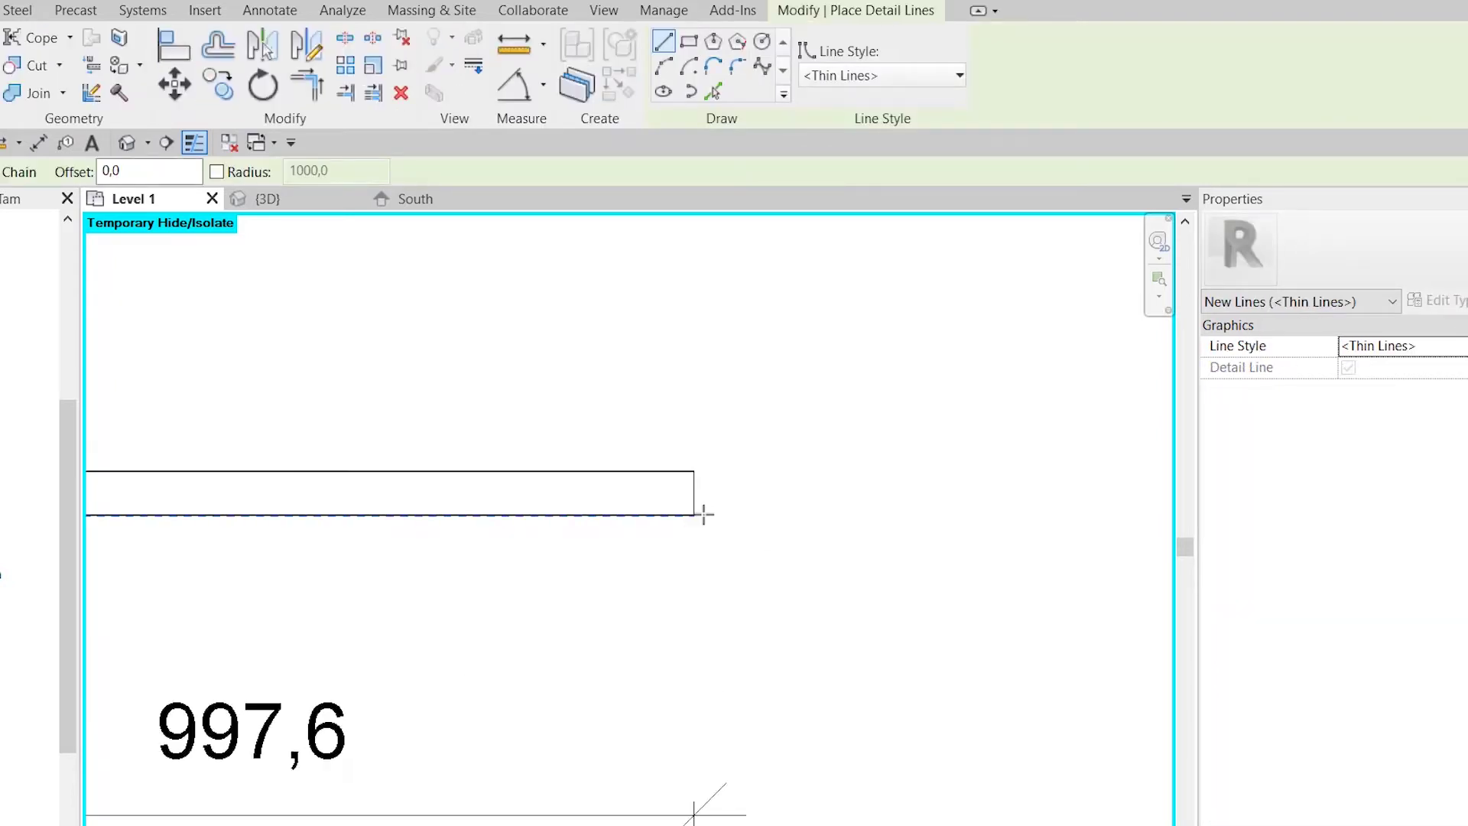
scroll(702, 511, "up", 2)
scroll(695, 506, "up", 1)
left_click(695, 506)
scroll(692, 503, "down", 2)
scroll(684, 499, "down", 2)
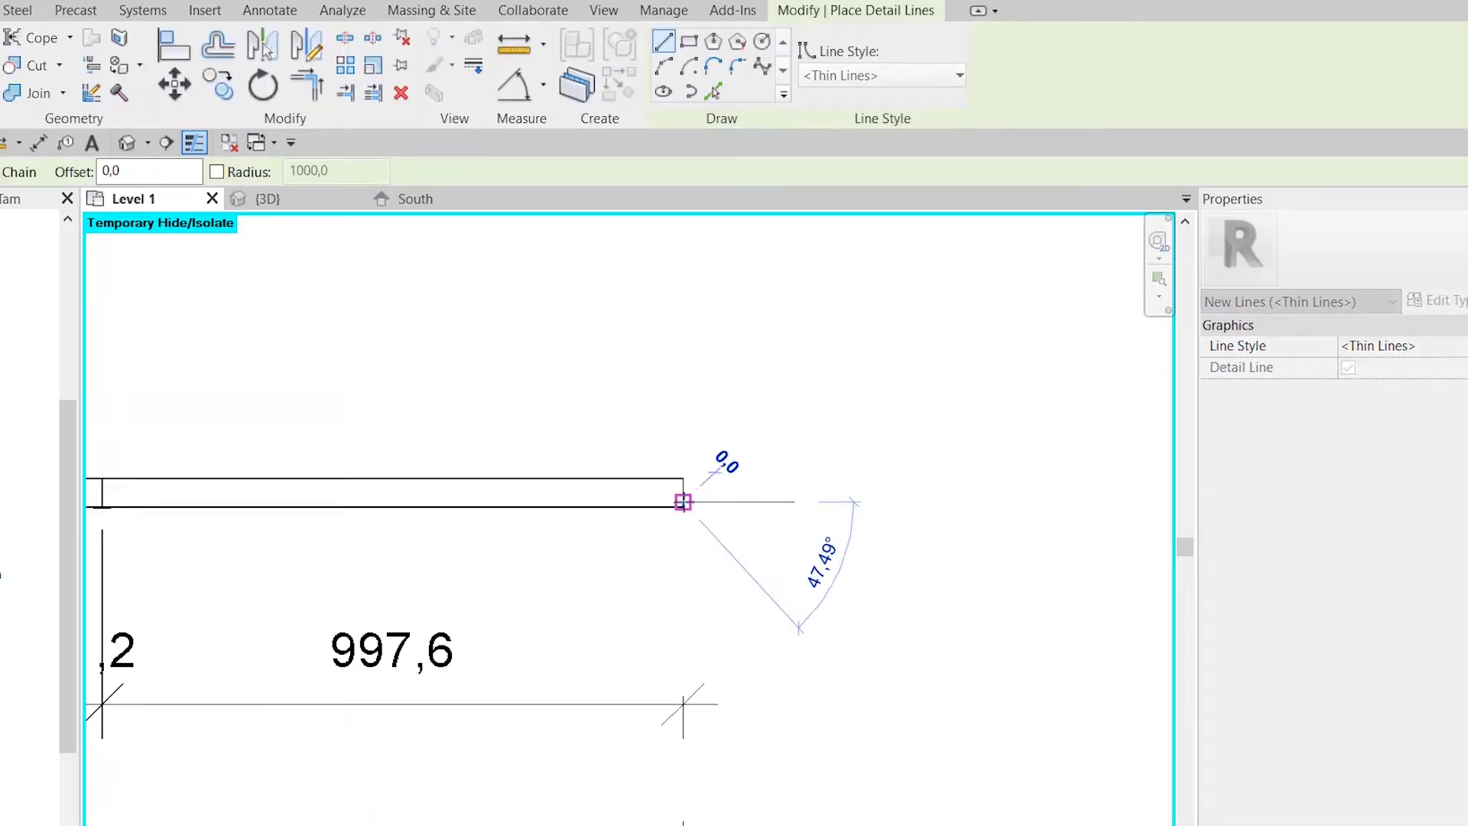
scroll(683, 500, "down", 2)
left_click(682, 253)
key("Escape")
key("Escape")
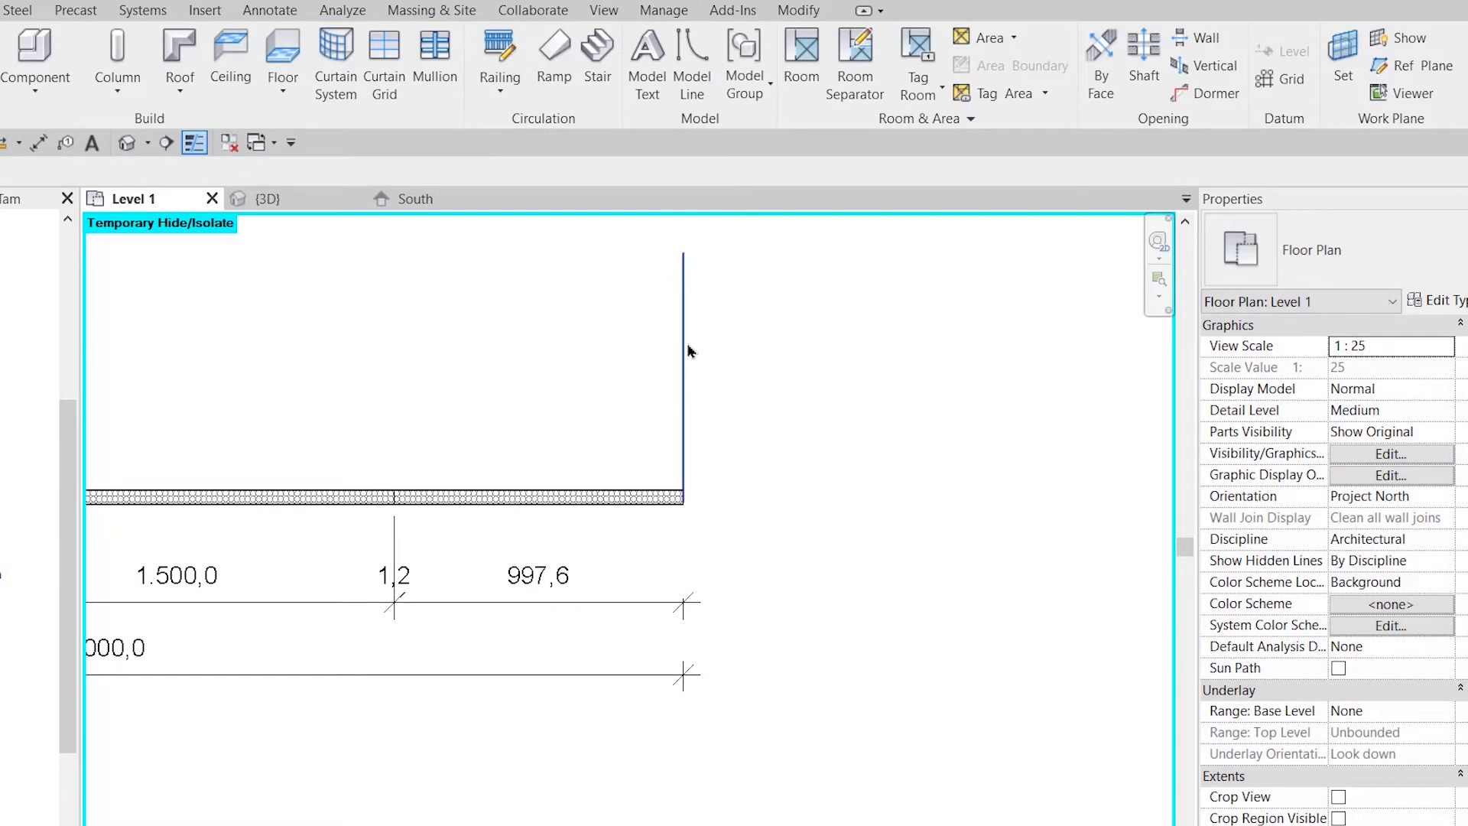
left_click(685, 344)
scroll(780, 397, "down", 1)
mouse_move(718, 465)
left_mouse_down()
mouse_move(744, 617)
mouse_move(809, 650)
left_mouse_up()
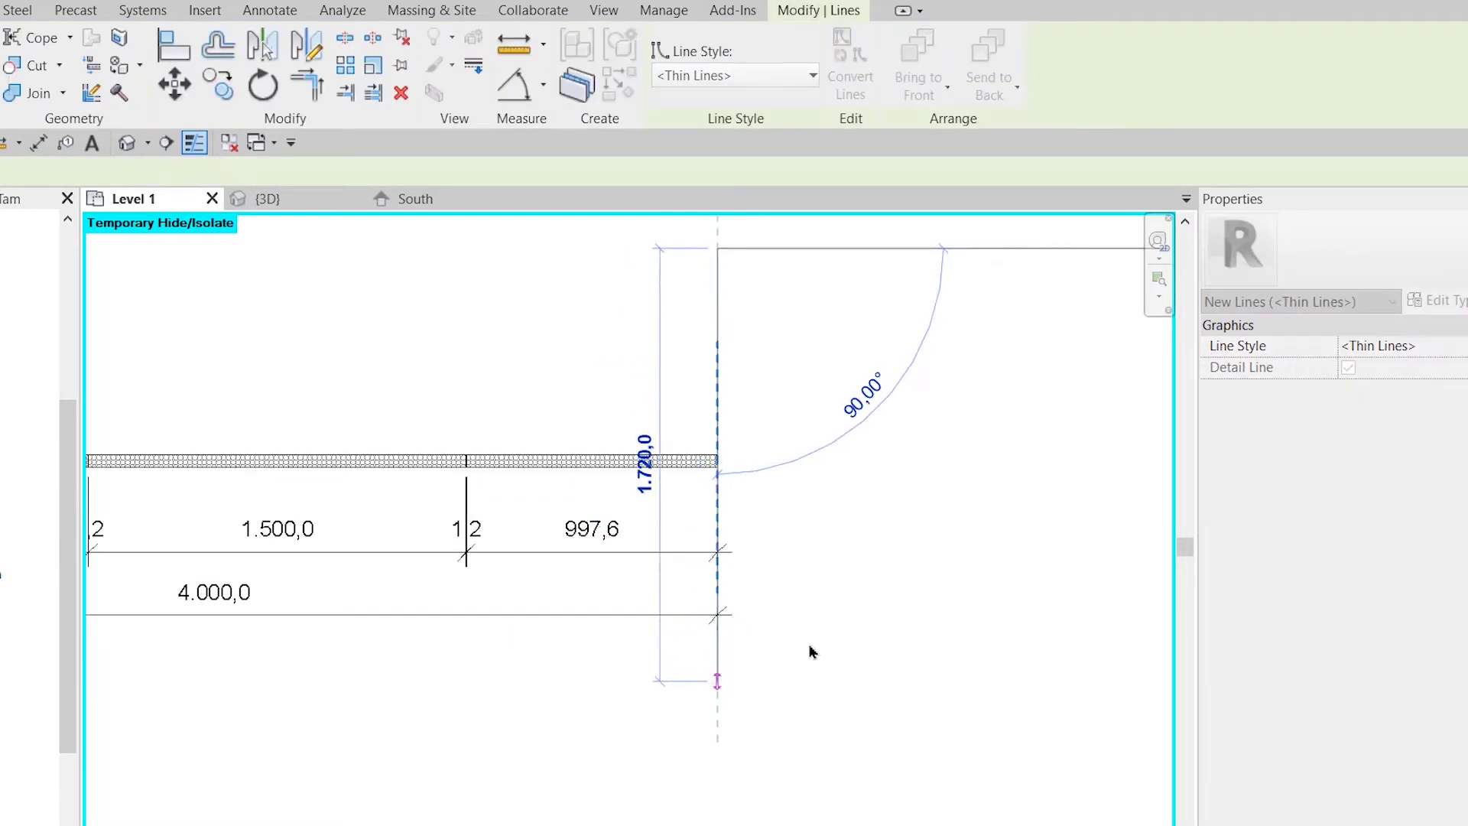
- Offset the detail line 72,4 to create a parallel second line
key("o")
key("f")
left_click(838, 498)
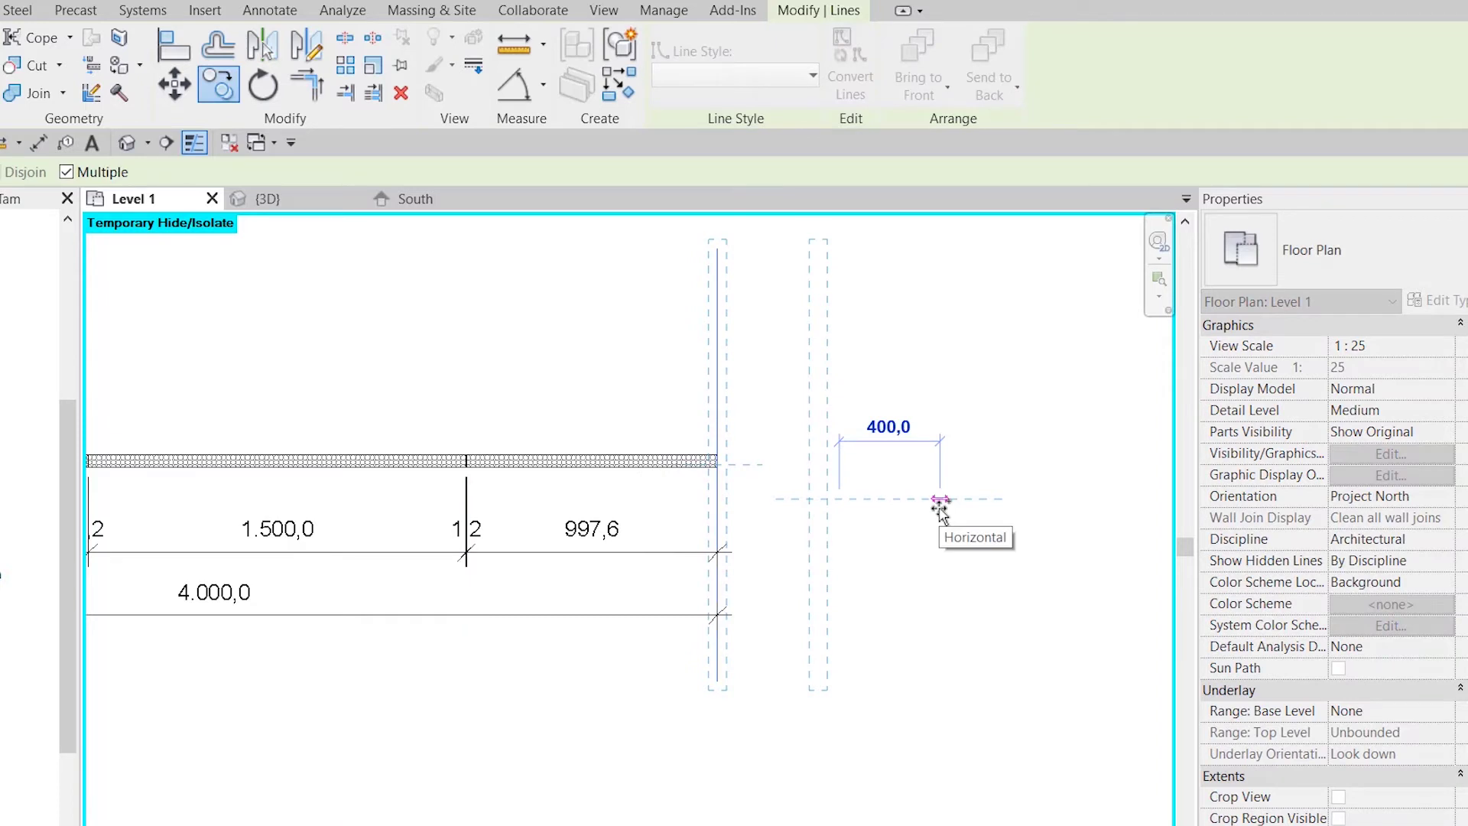
type("72,4")
key("Return")
key("Escape")
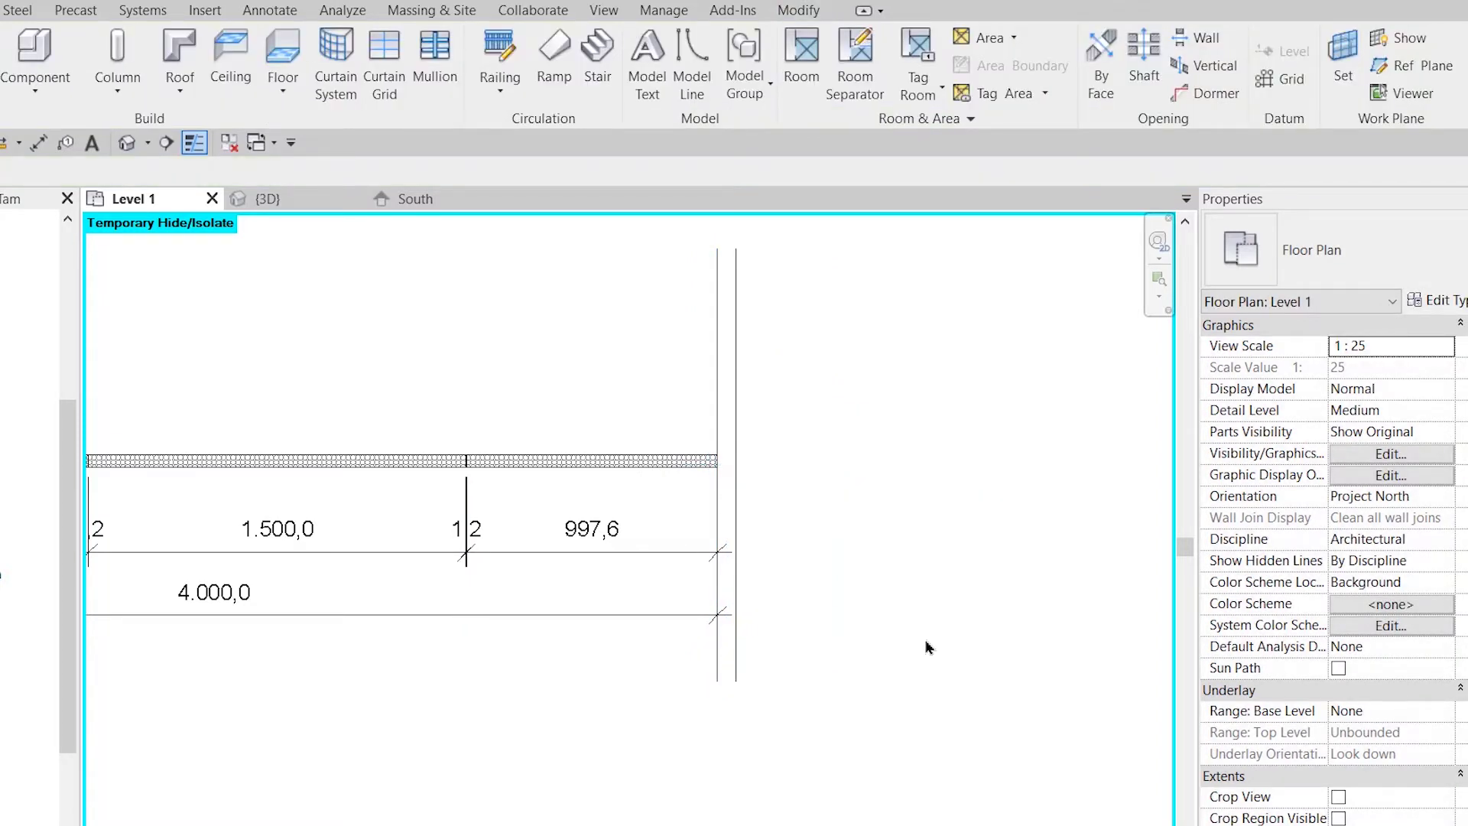
- Copy the wall, lines and dimensions to just right of the detail lines
scroll(926, 648, "down", 2)
left_click_drag(154, 442, 835, 649)
key("c")
key("o")
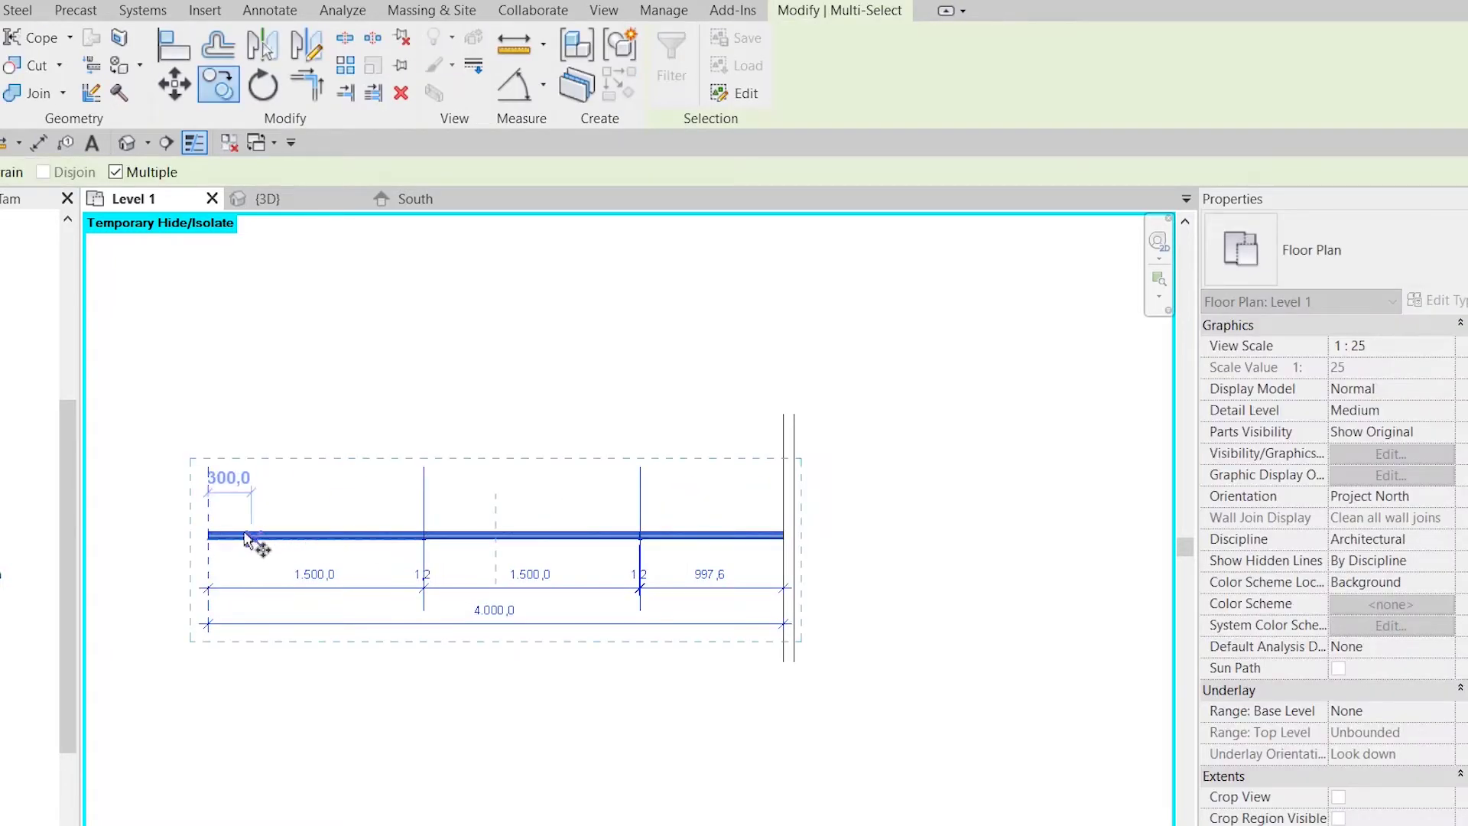
left_click(209, 510)
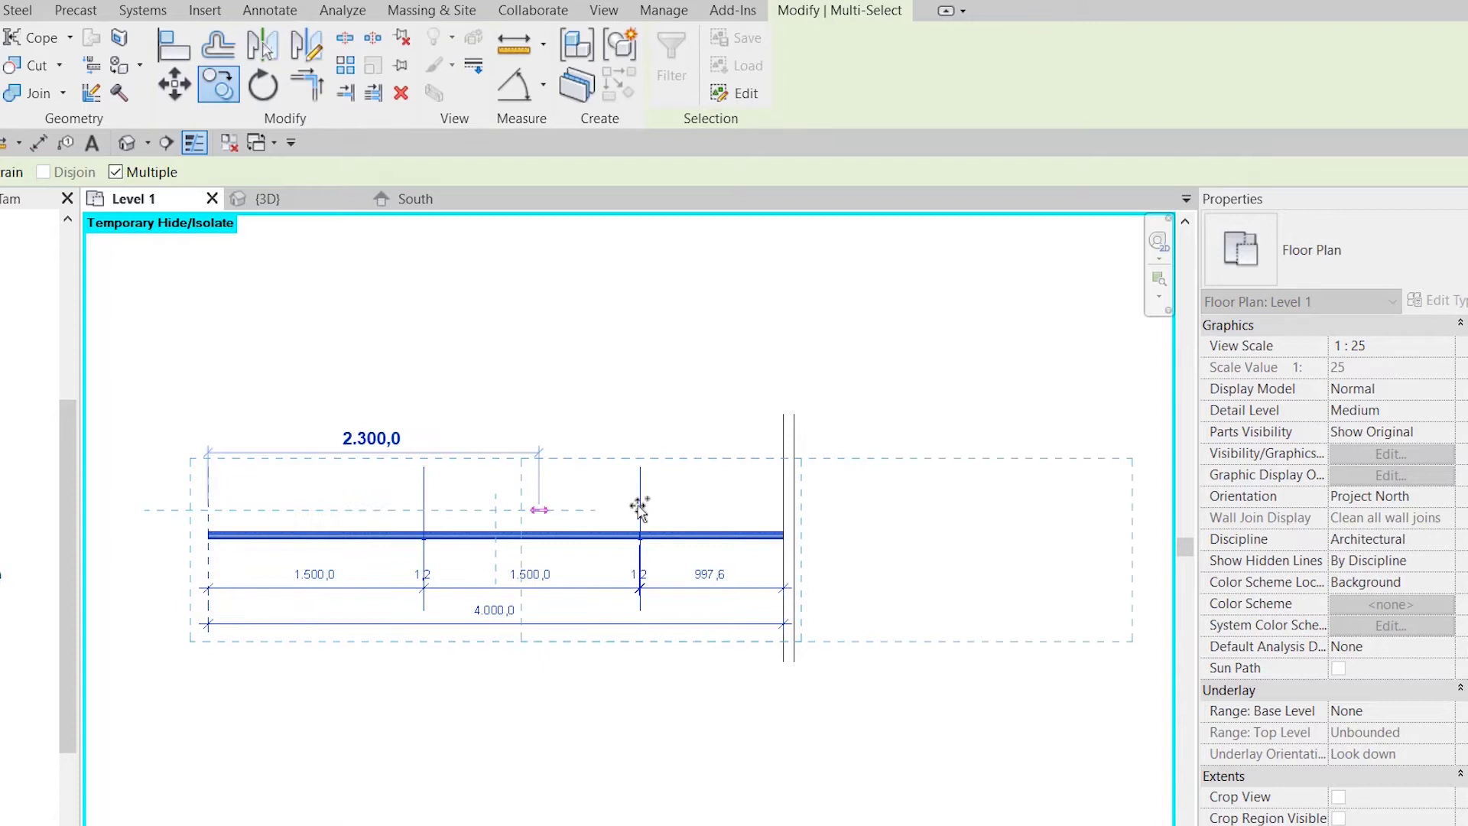
left_click(794, 511)
key("Escape")
key("Escape")
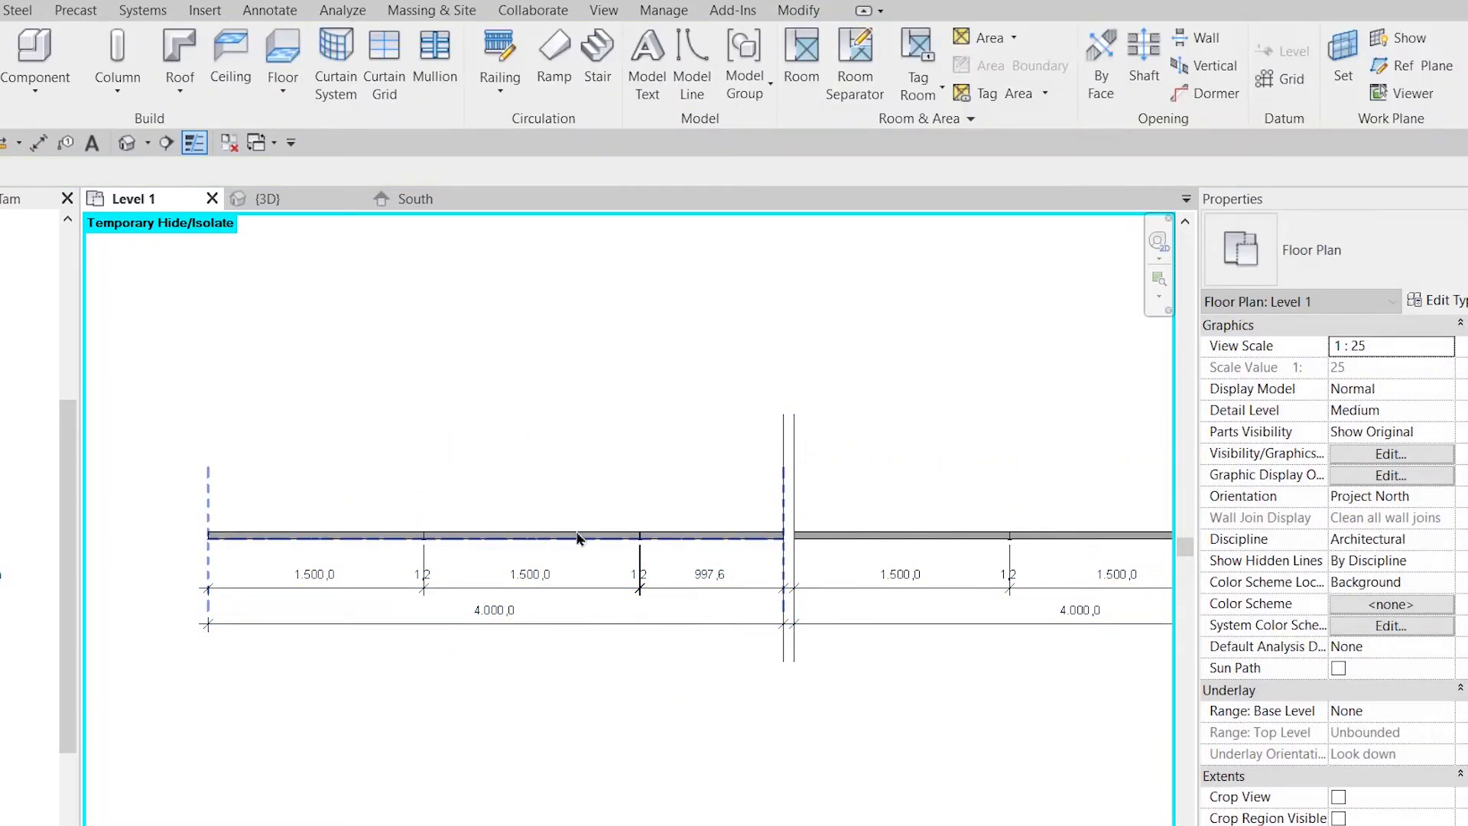
scroll(799, 552, "up", 2)
- Open the South elevation, select the Level 2 line and frame the six curtain wall panels
scroll(799, 552, "up", 2)
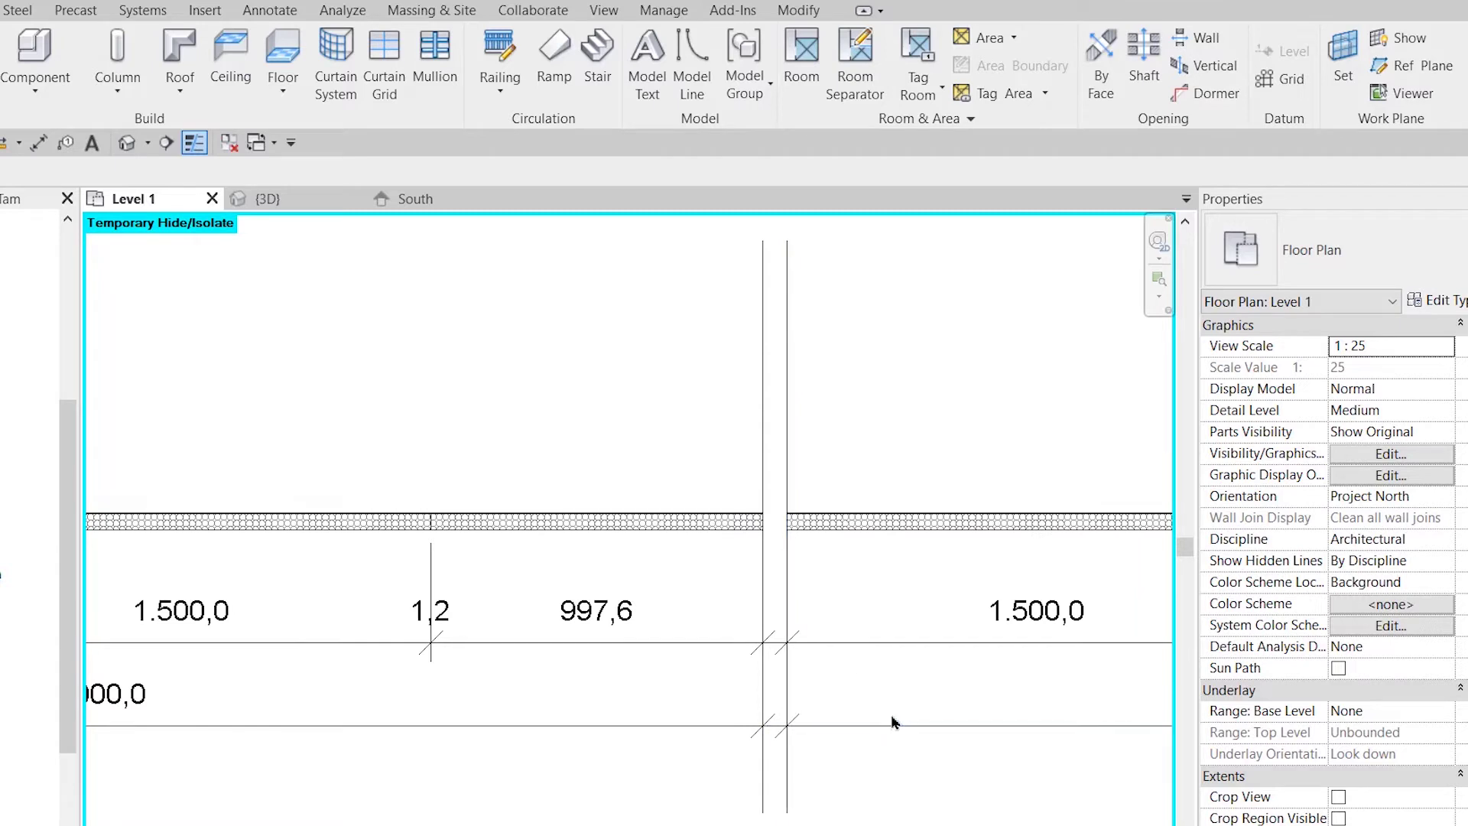
left_click(437, 201)
scroll(539, 366, "down", 3)
left_click(602, 456)
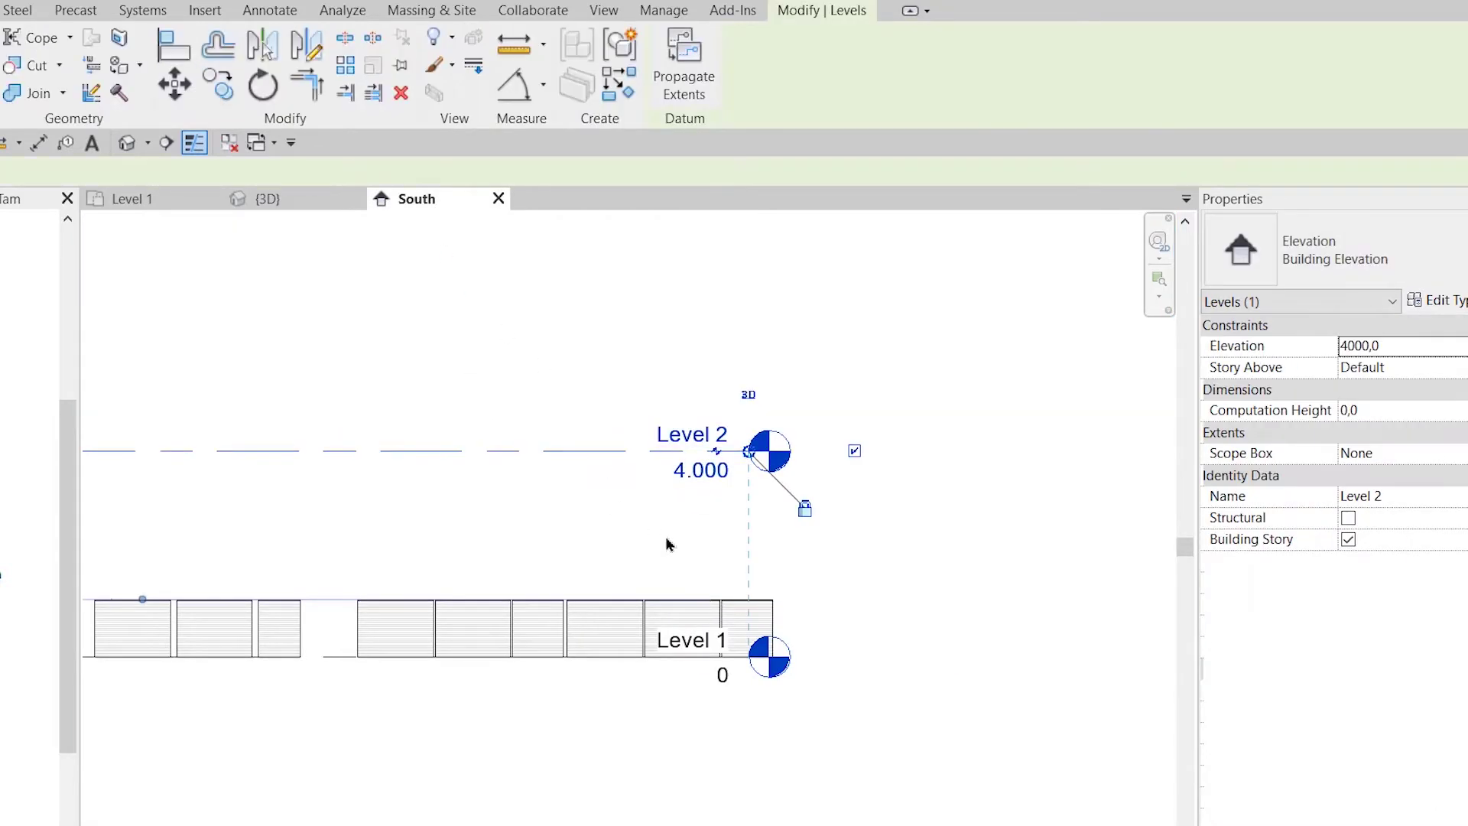
scroll(1021, 543, "down", 2)
left_click_drag(1065, 490, 756, 505)
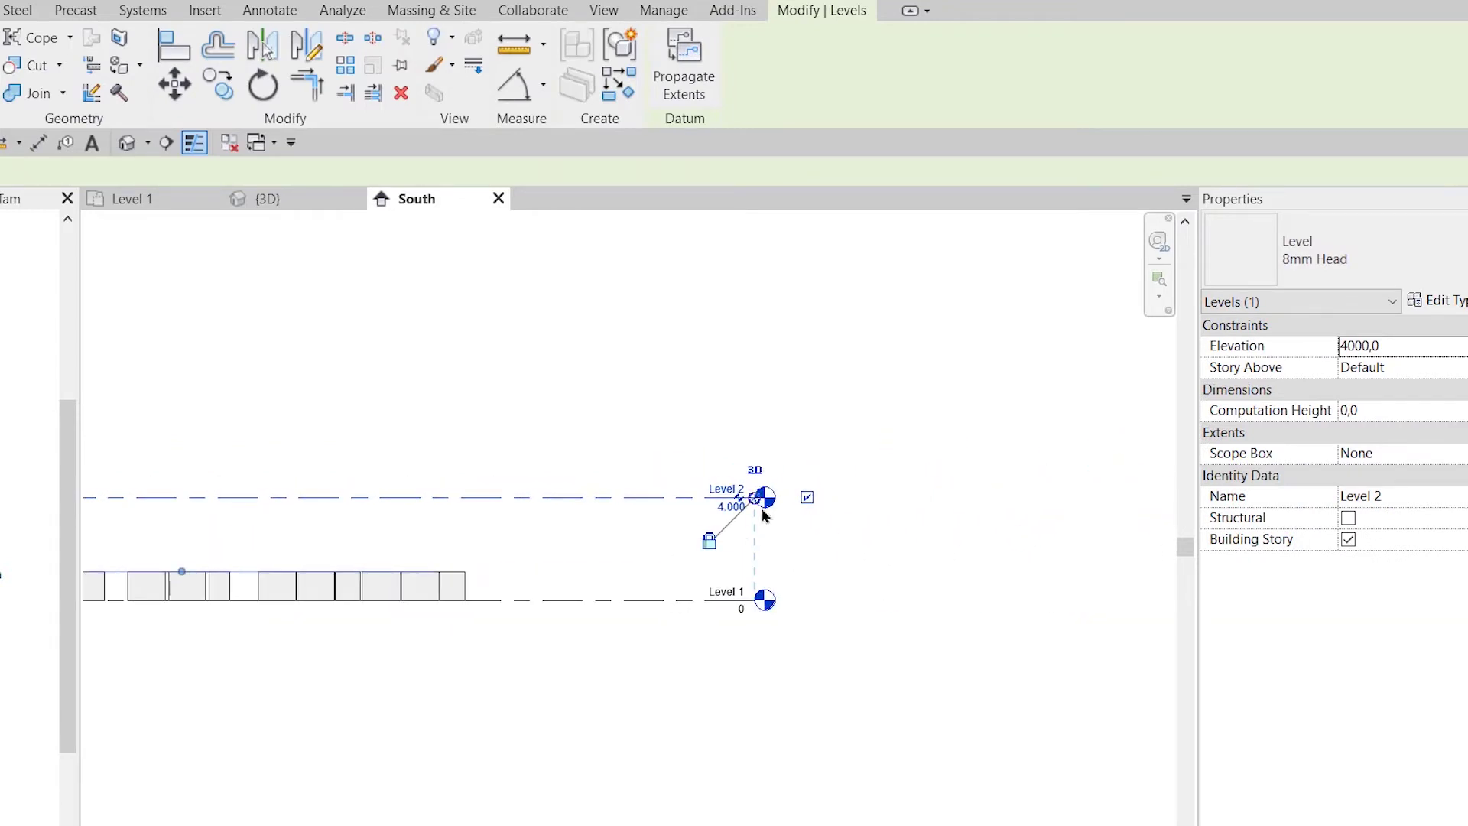
scroll(442, 544, "up", 5)
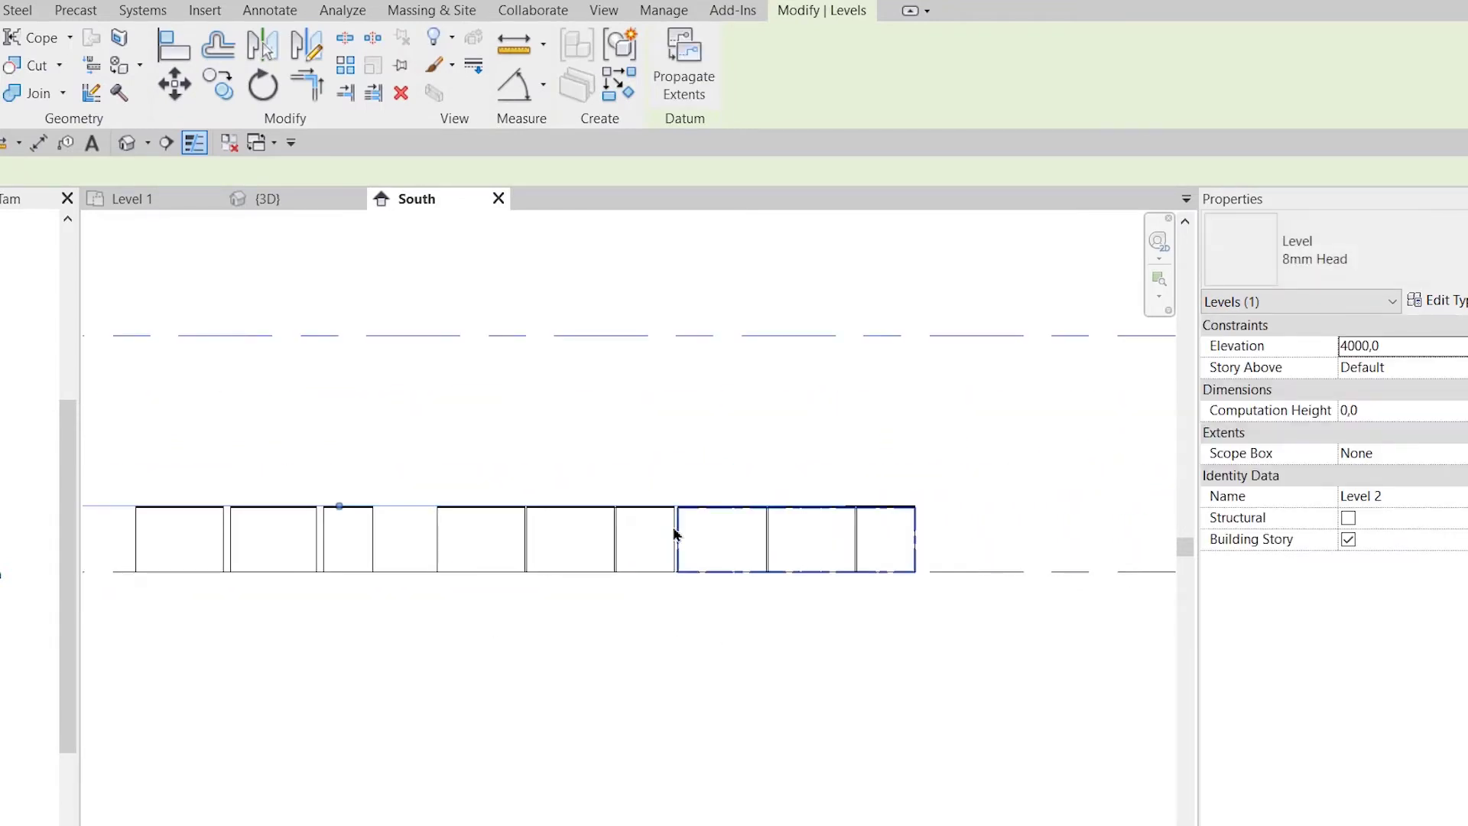
scroll(441, 543, "down", 3)
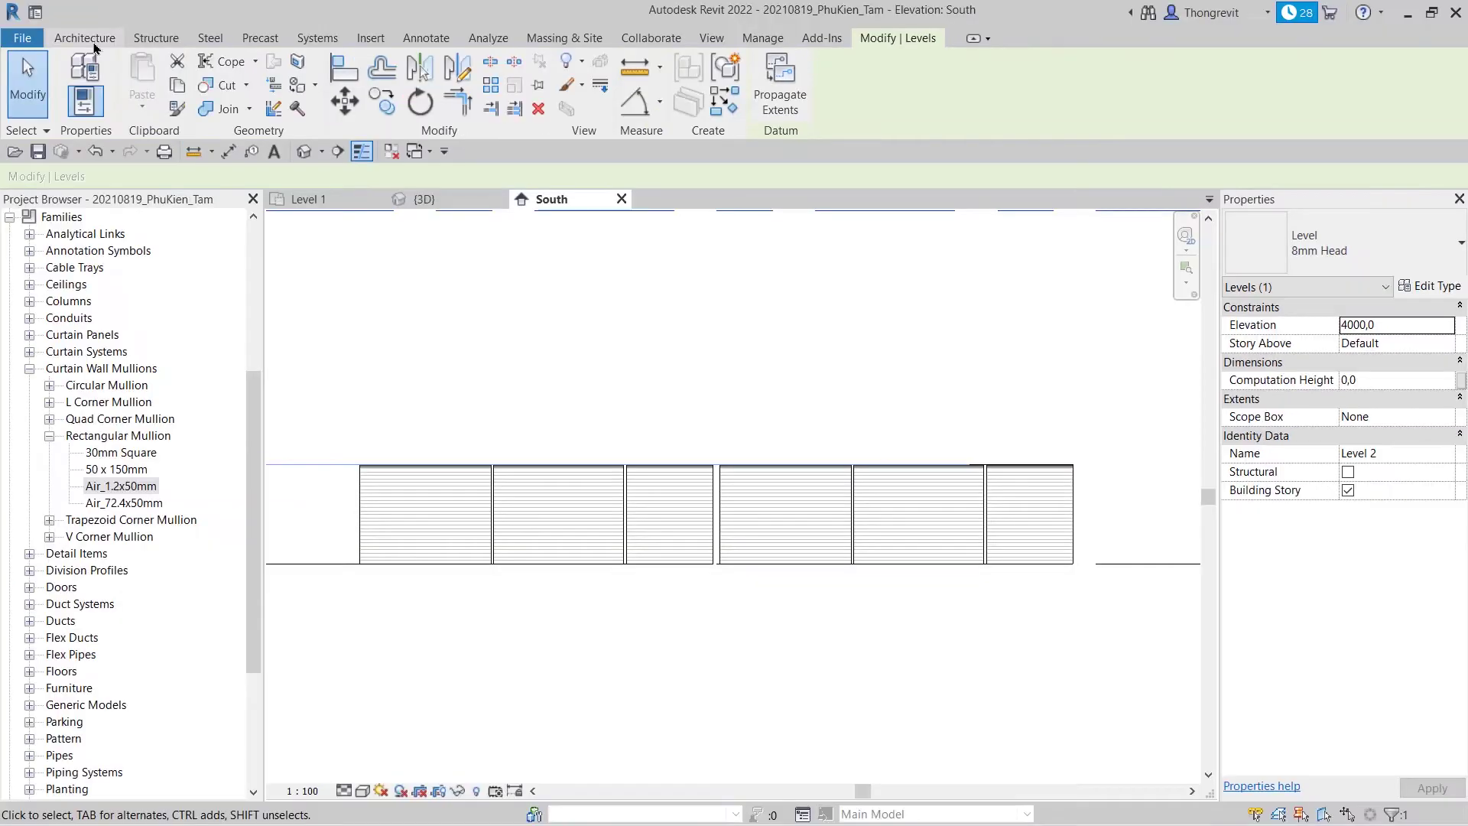
- Set the work plane on the middle glazing panel's side edge
left_click(1343, 80)
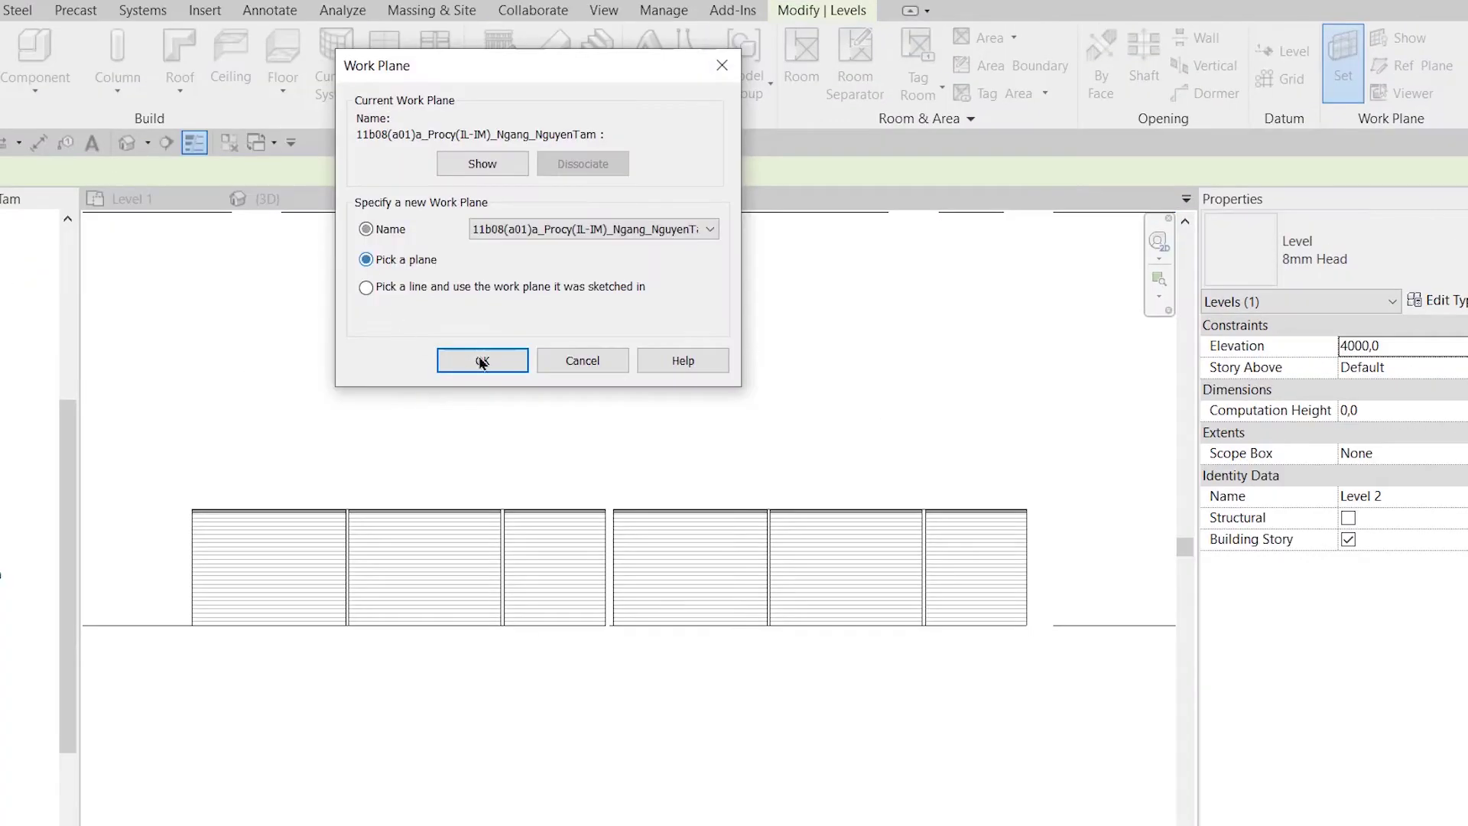
left_click(609, 337)
key("Tab")
key("Tab")
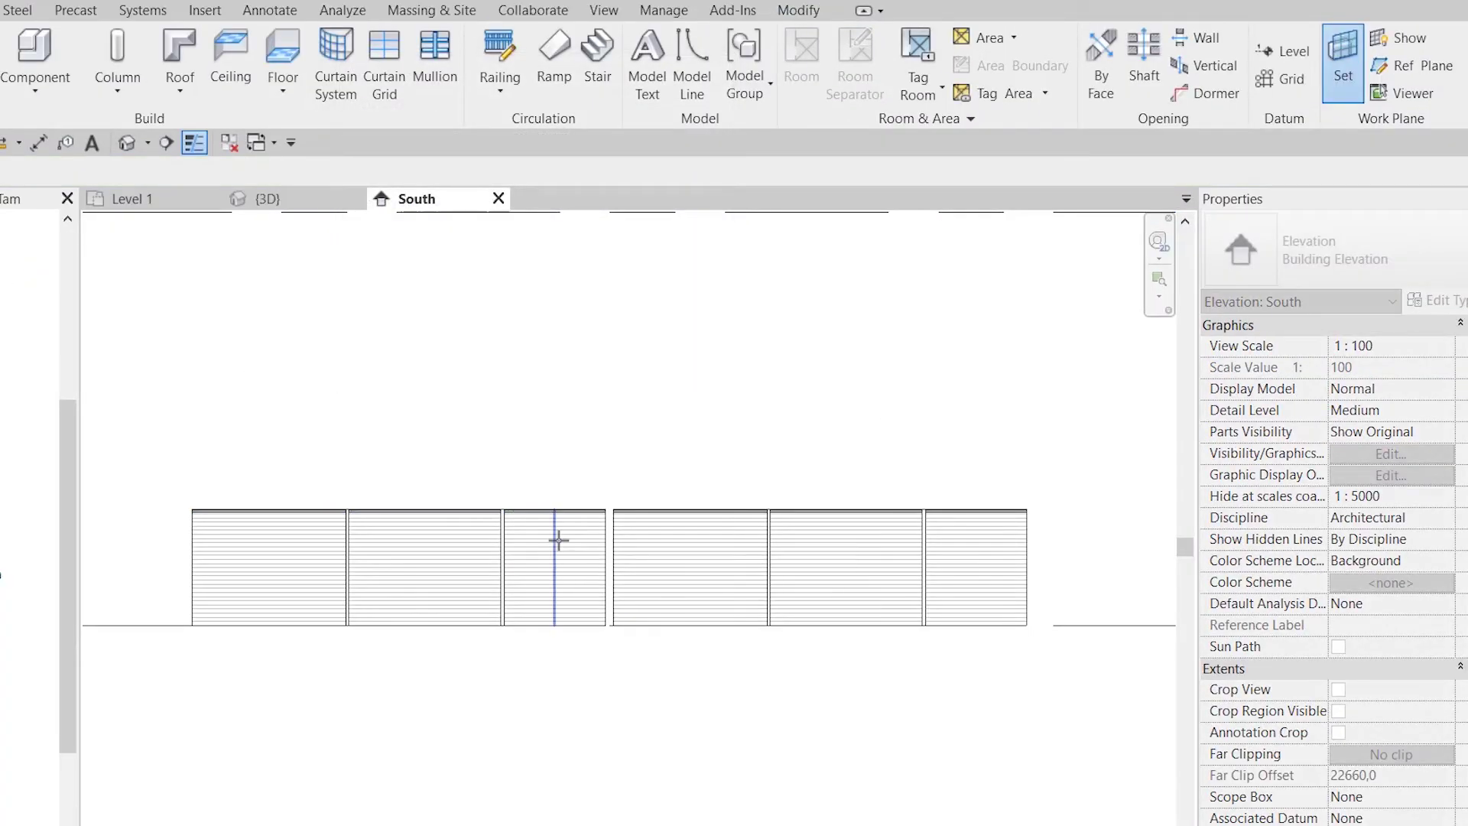
key("Tab")
left_click(559, 540)
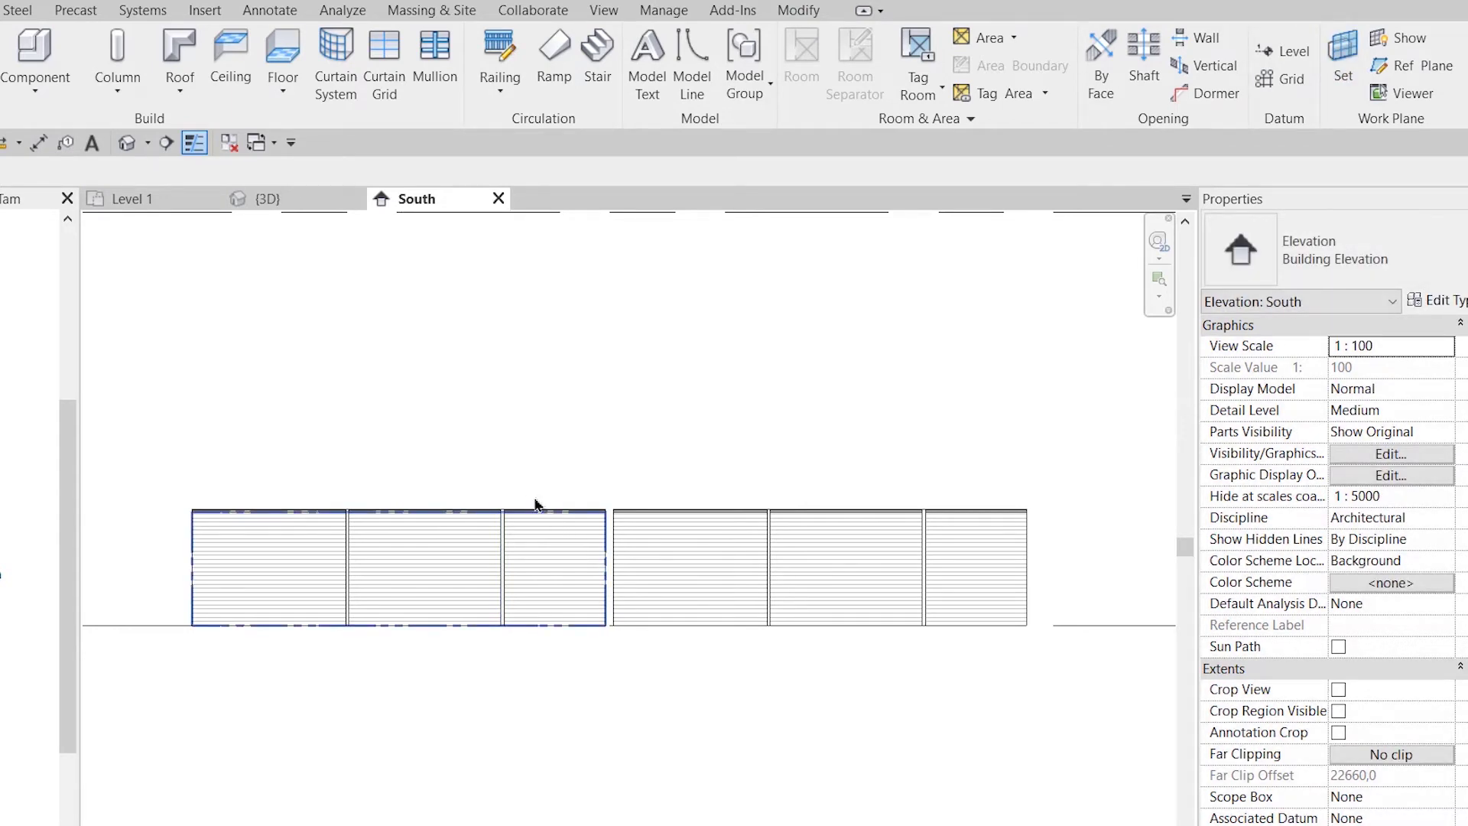
- Place the (203)_H_DiDayDien generic model trim along the panel edge and select it
left_click(42, 96)
left_click(77, 125)
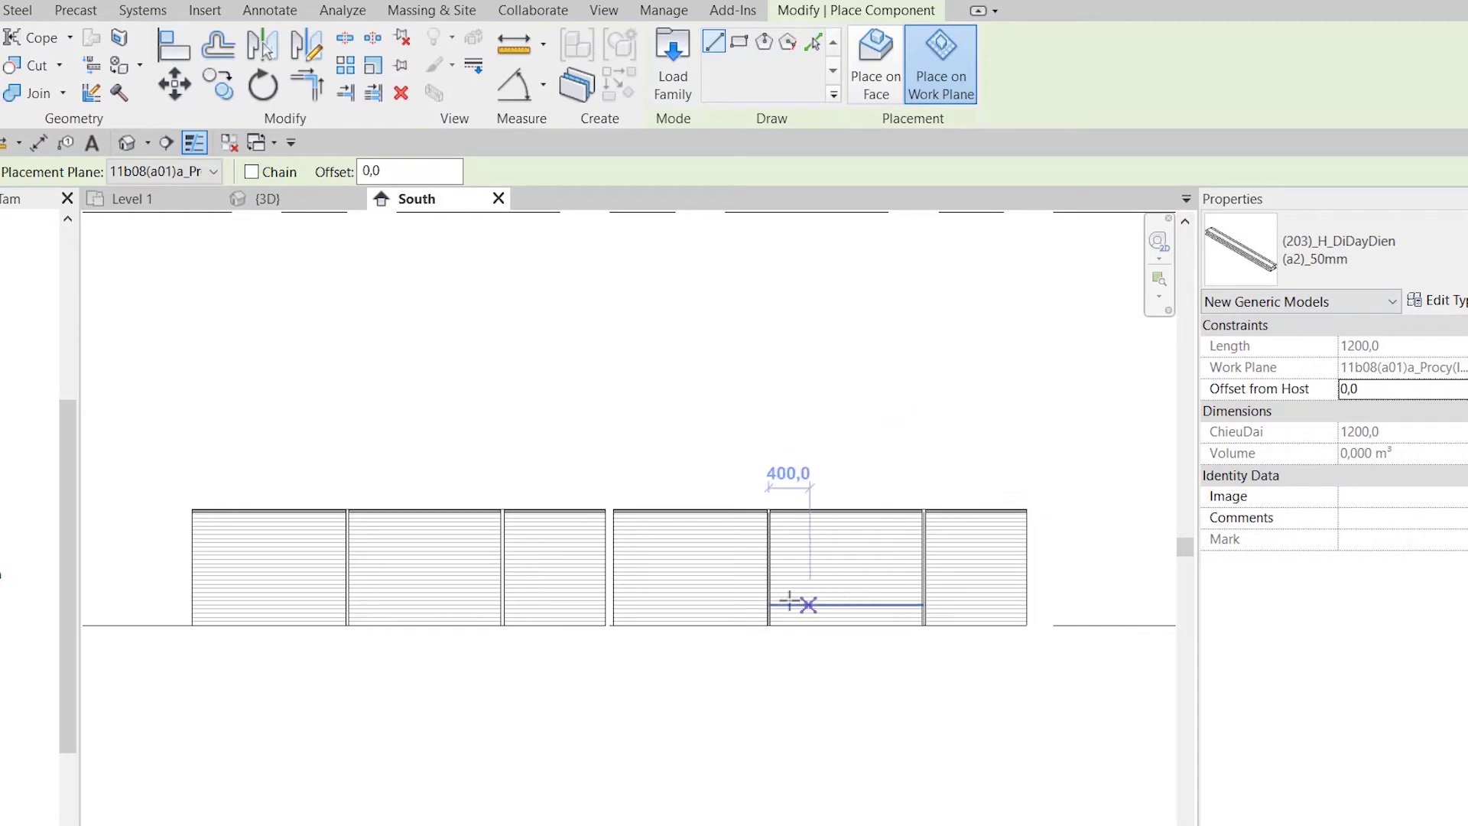
scroll(673, 492, "up", 5)
scroll(695, 430, "up", 4)
left_click(708, 420)
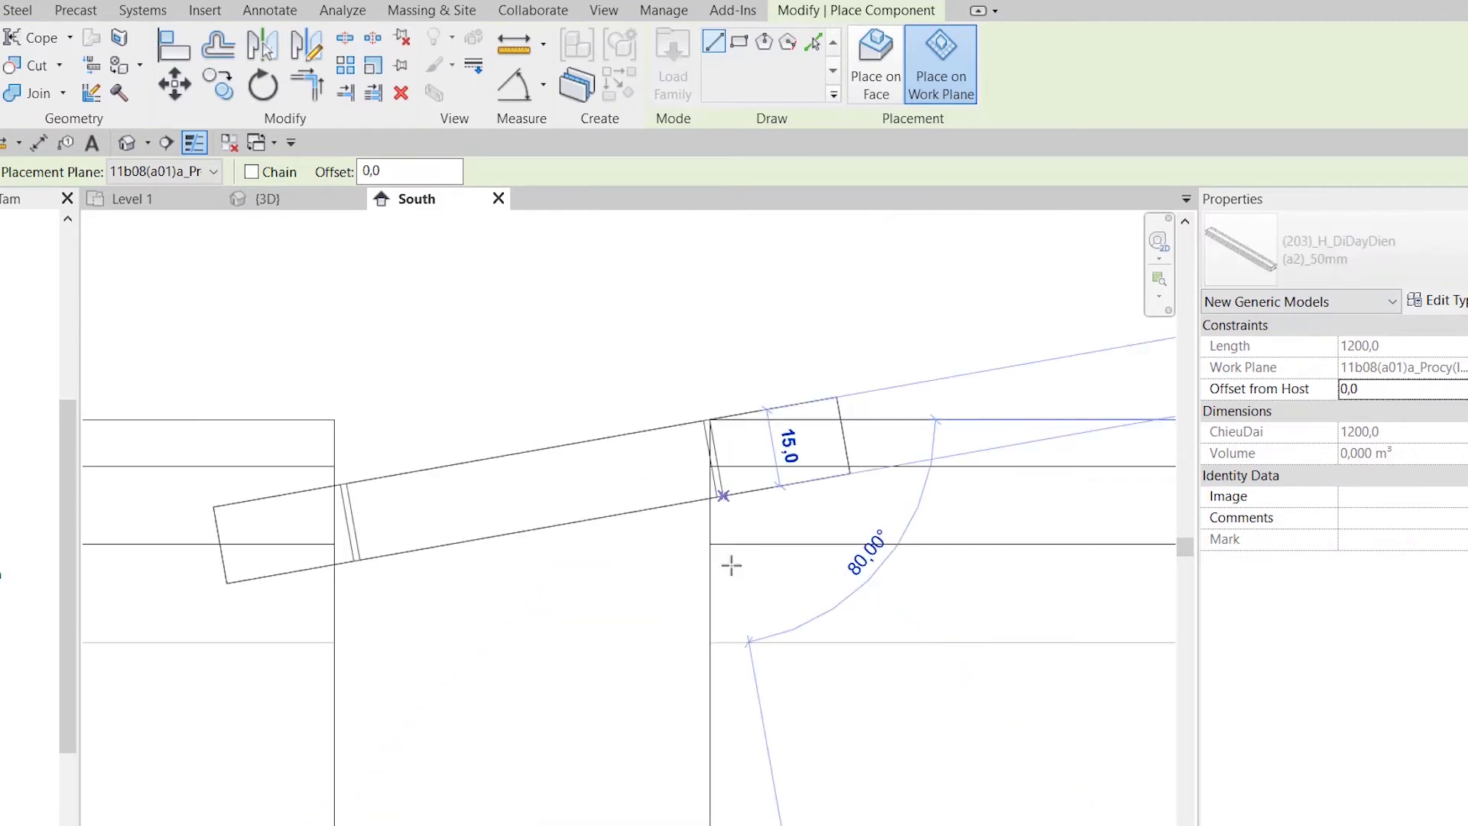
scroll(712, 634, "down", 3)
scroll(727, 767, "up", 3)
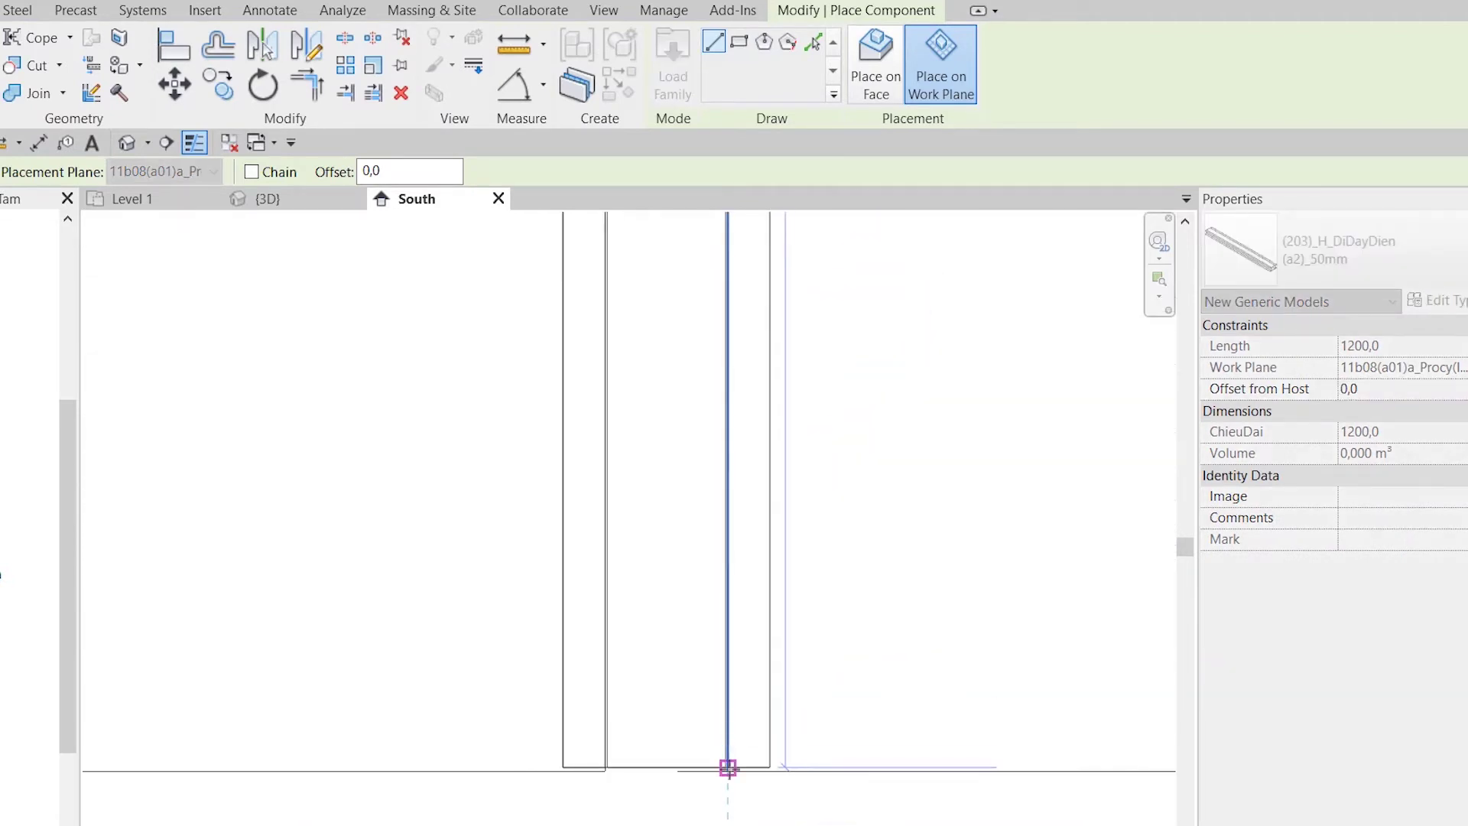
scroll(724, 777, "up", 2)
scroll(701, 757, "up", 2)
left_click(701, 757)
scroll(553, 766, "down", 3)
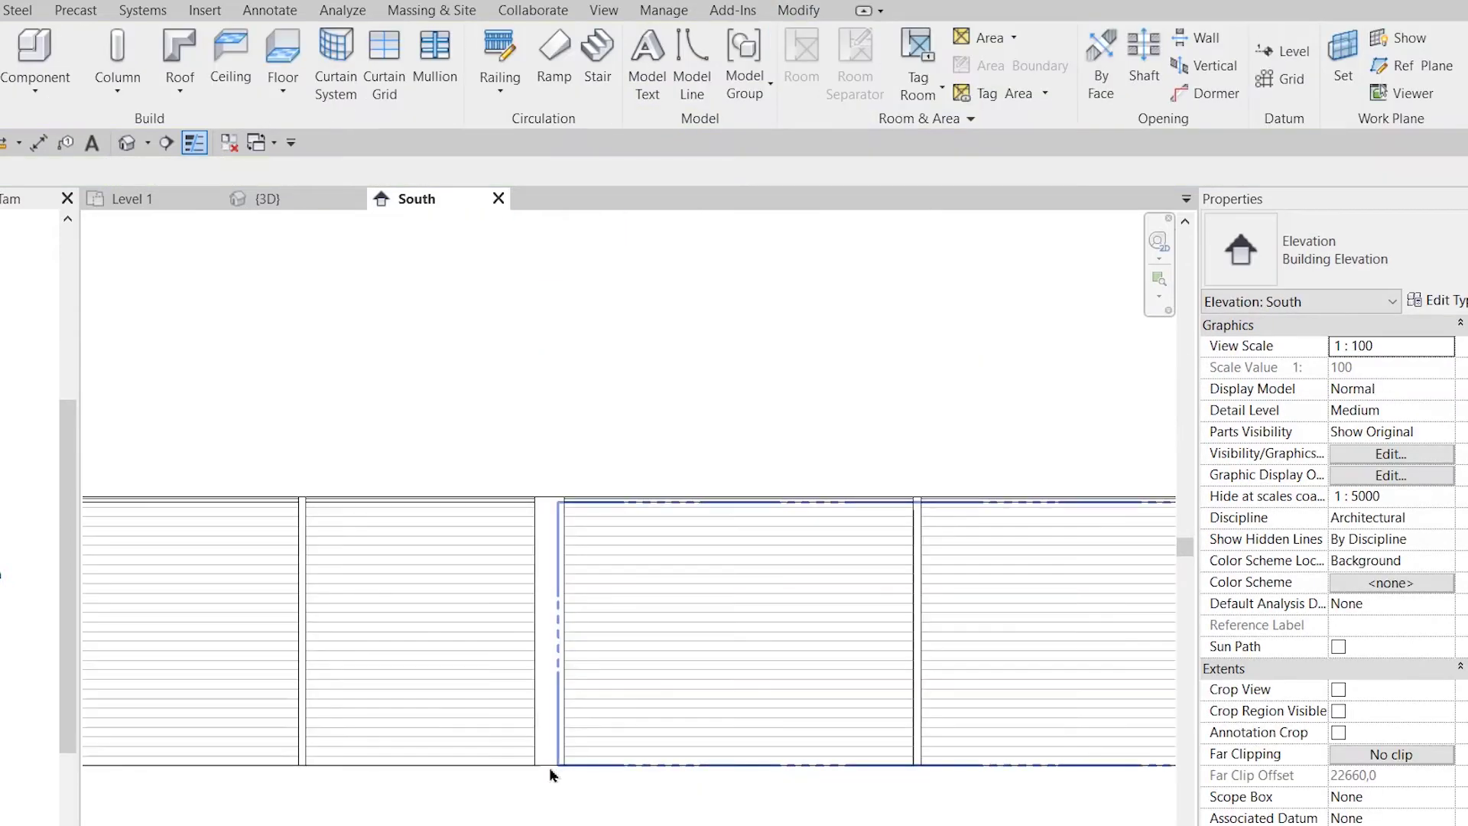
left_click(553, 766)
- Switch to the Level 1 plan view
scroll(595, 678, "down", 3)
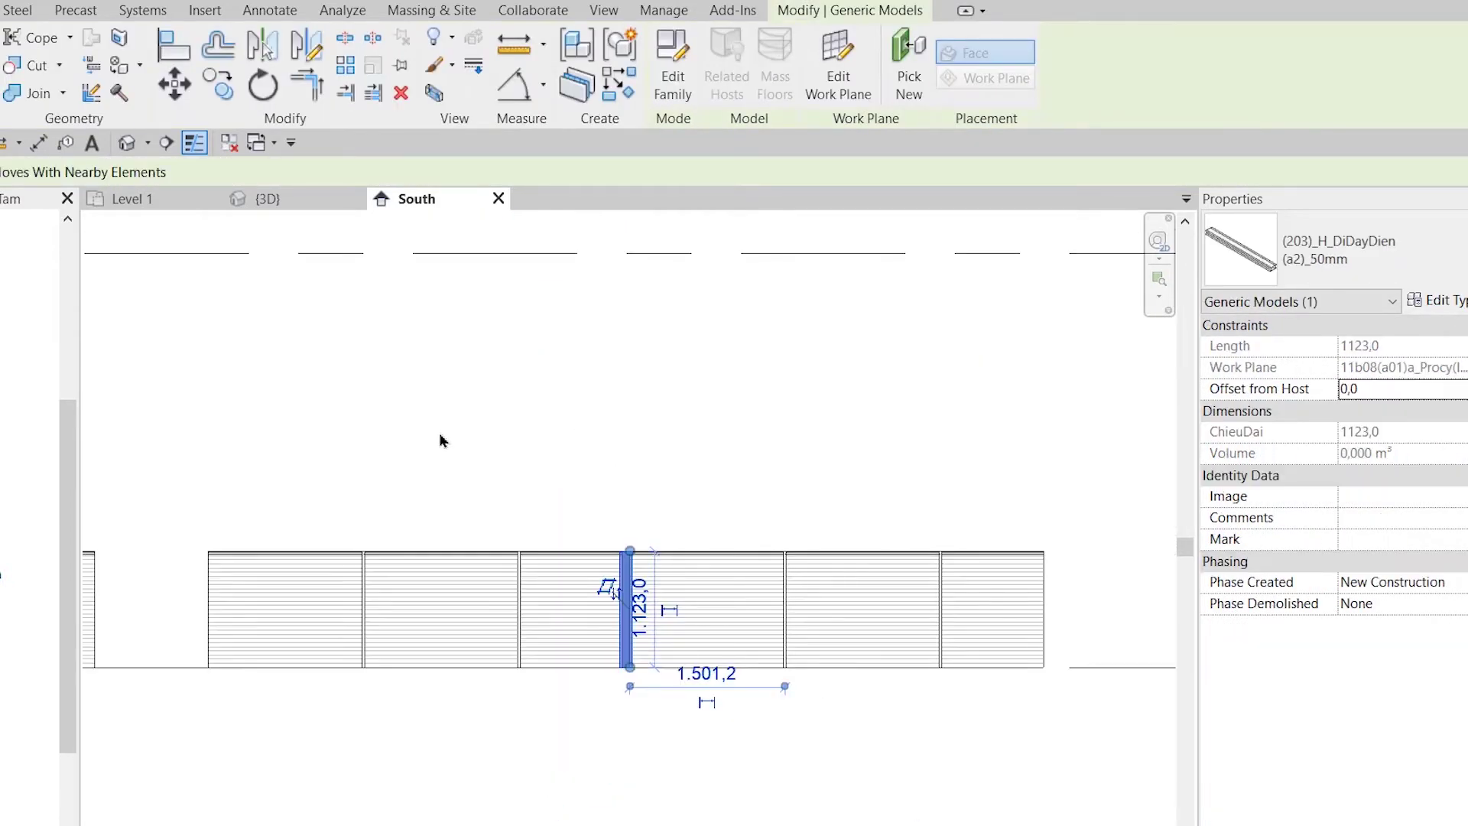
left_click(142, 199)
scroll(773, 503, "up", 3)
scroll(759, 495, "up", 2)
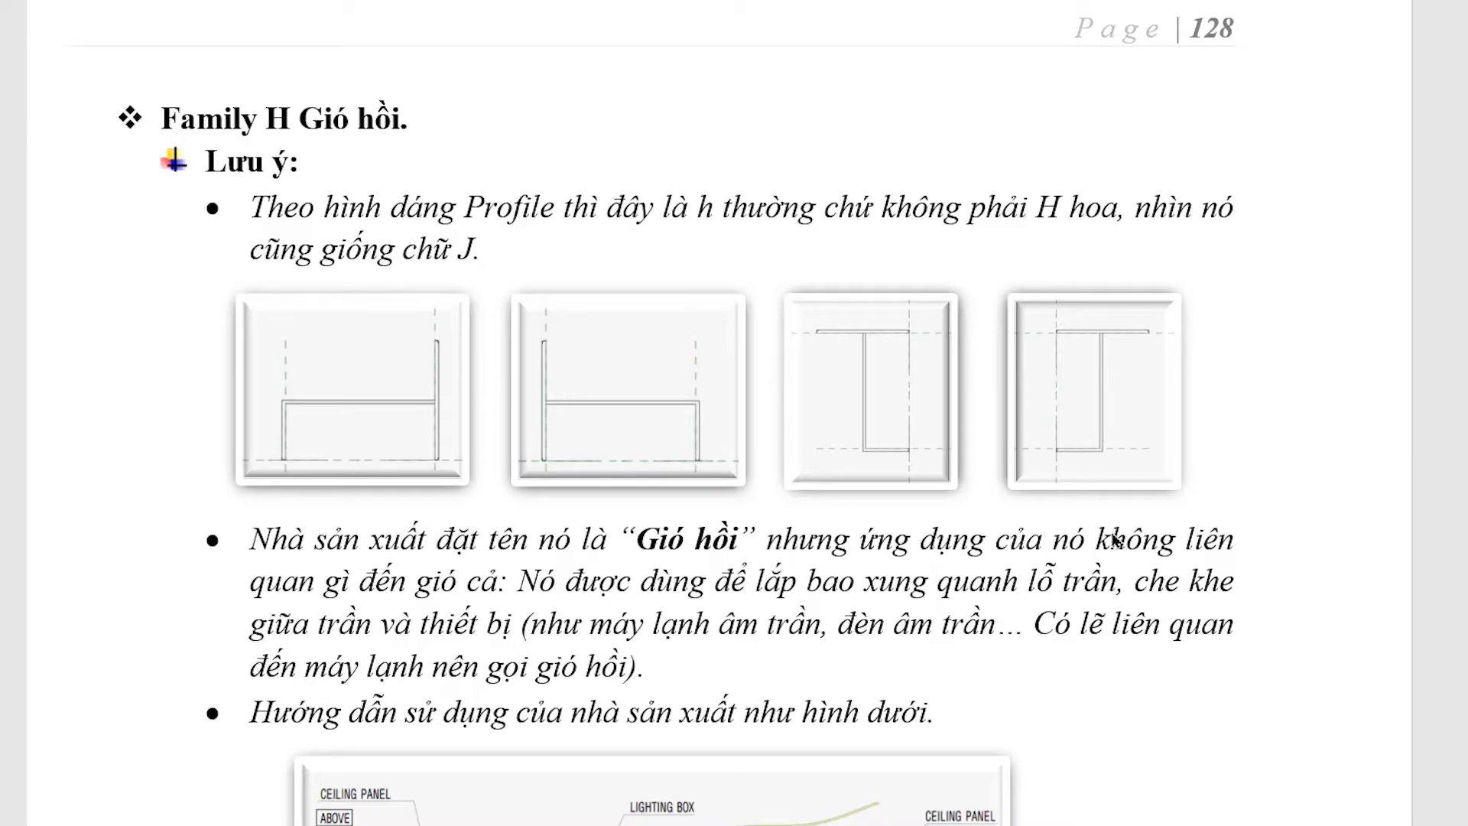
- Read through the page 128 H Gió hồi notes in the PDF, then return to Revit
scroll(1232, 604, "down", 2)
scroll(1239, 610, "down", 1)
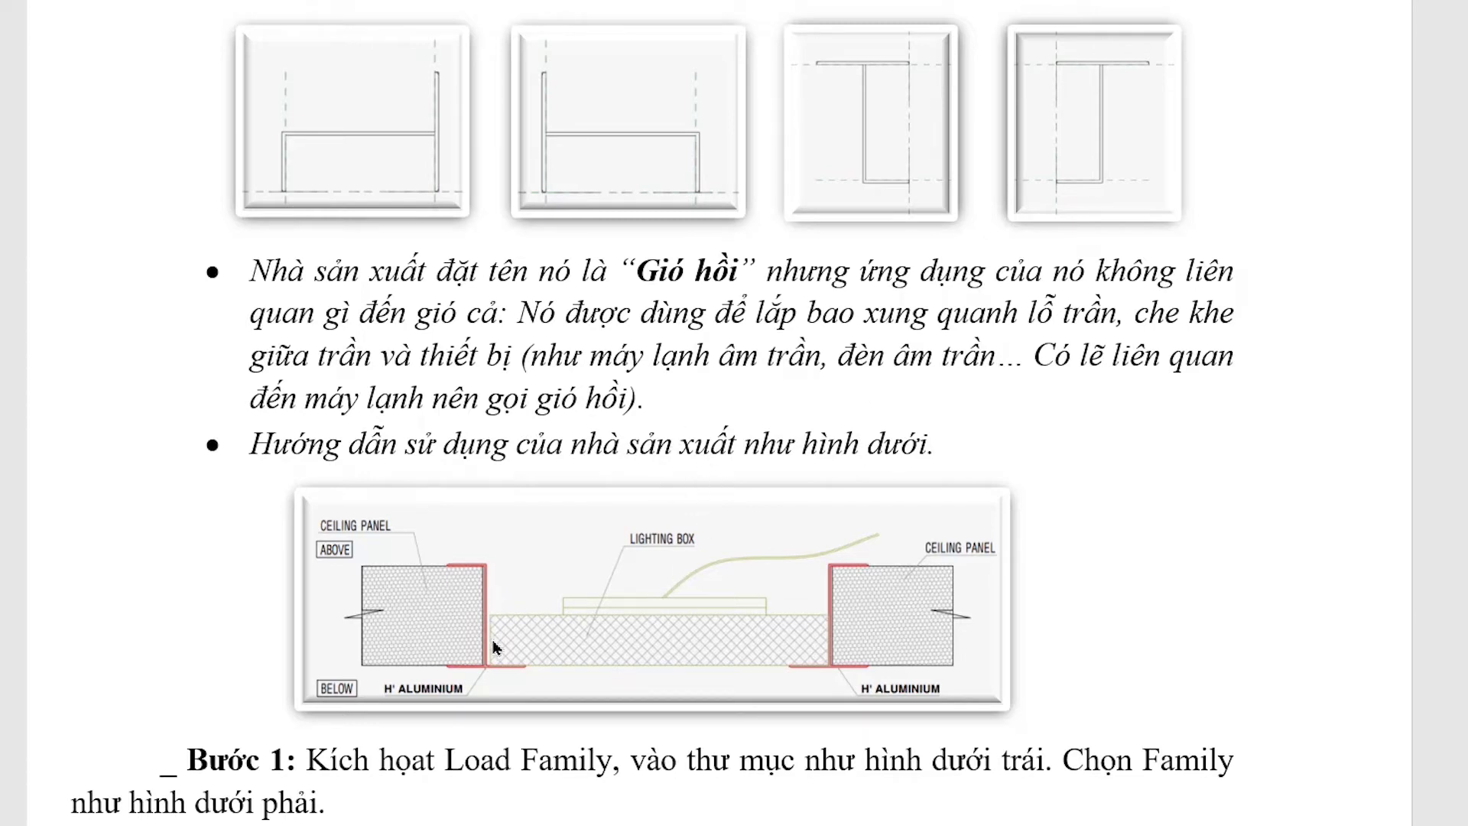
key("alt+Tab")
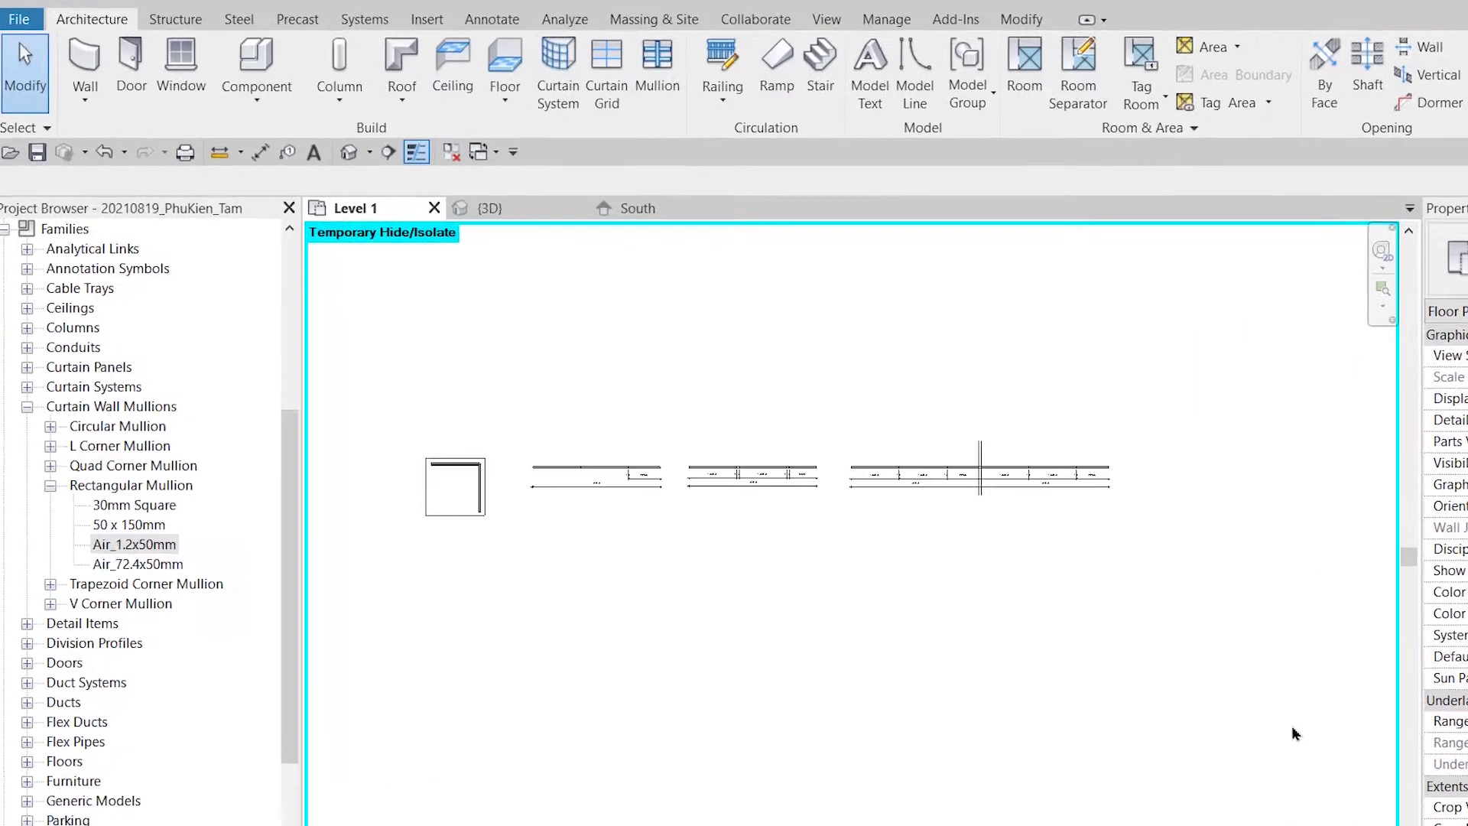
- Load (204)_H_Giohoi.rfa from the 04_H_GioHoi folder, then open the Air_1.2x50mm mullion type
left_click(452, 11)
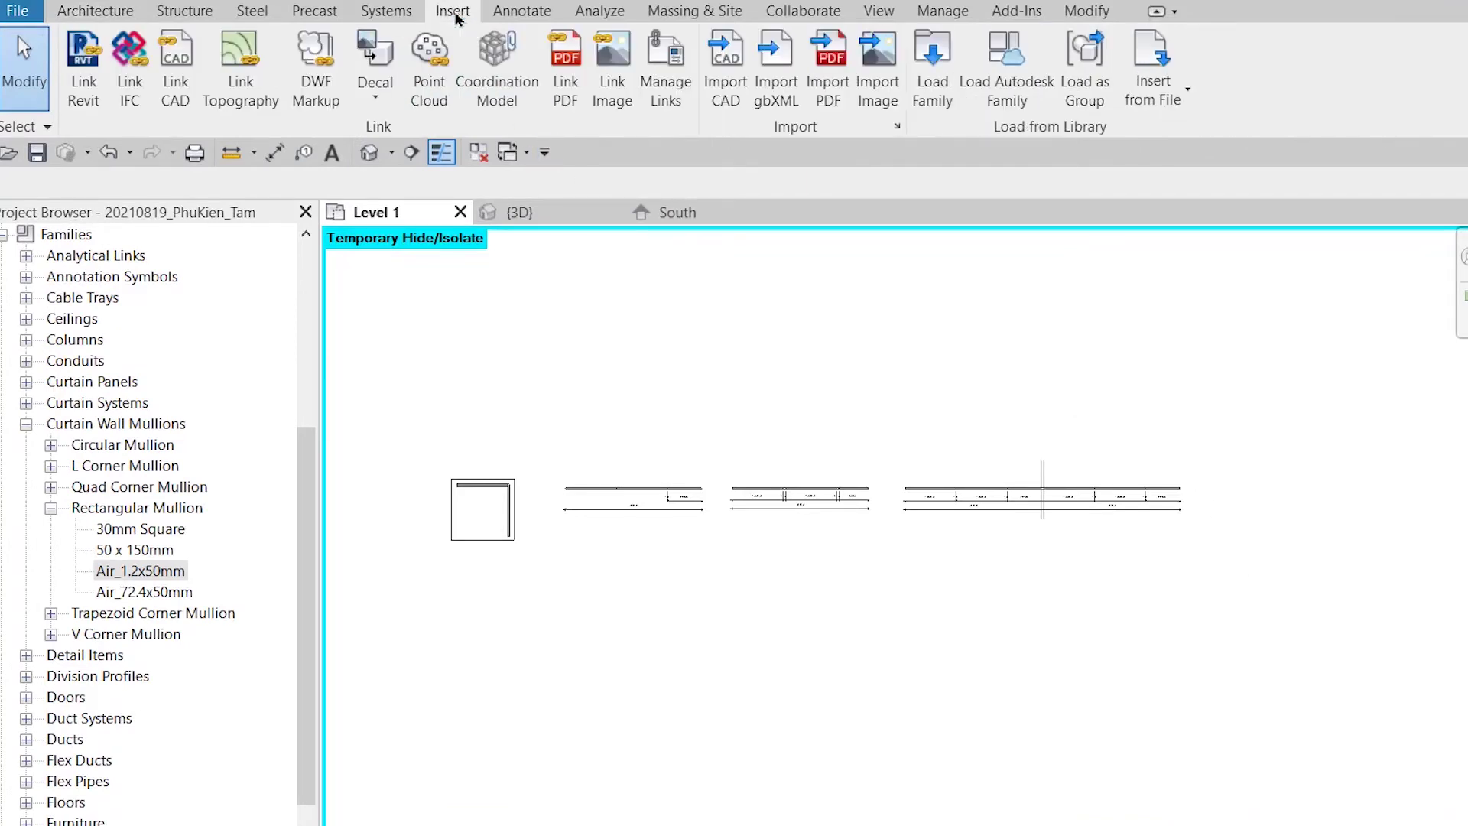
left_click(928, 65)
left_click(1259, 85)
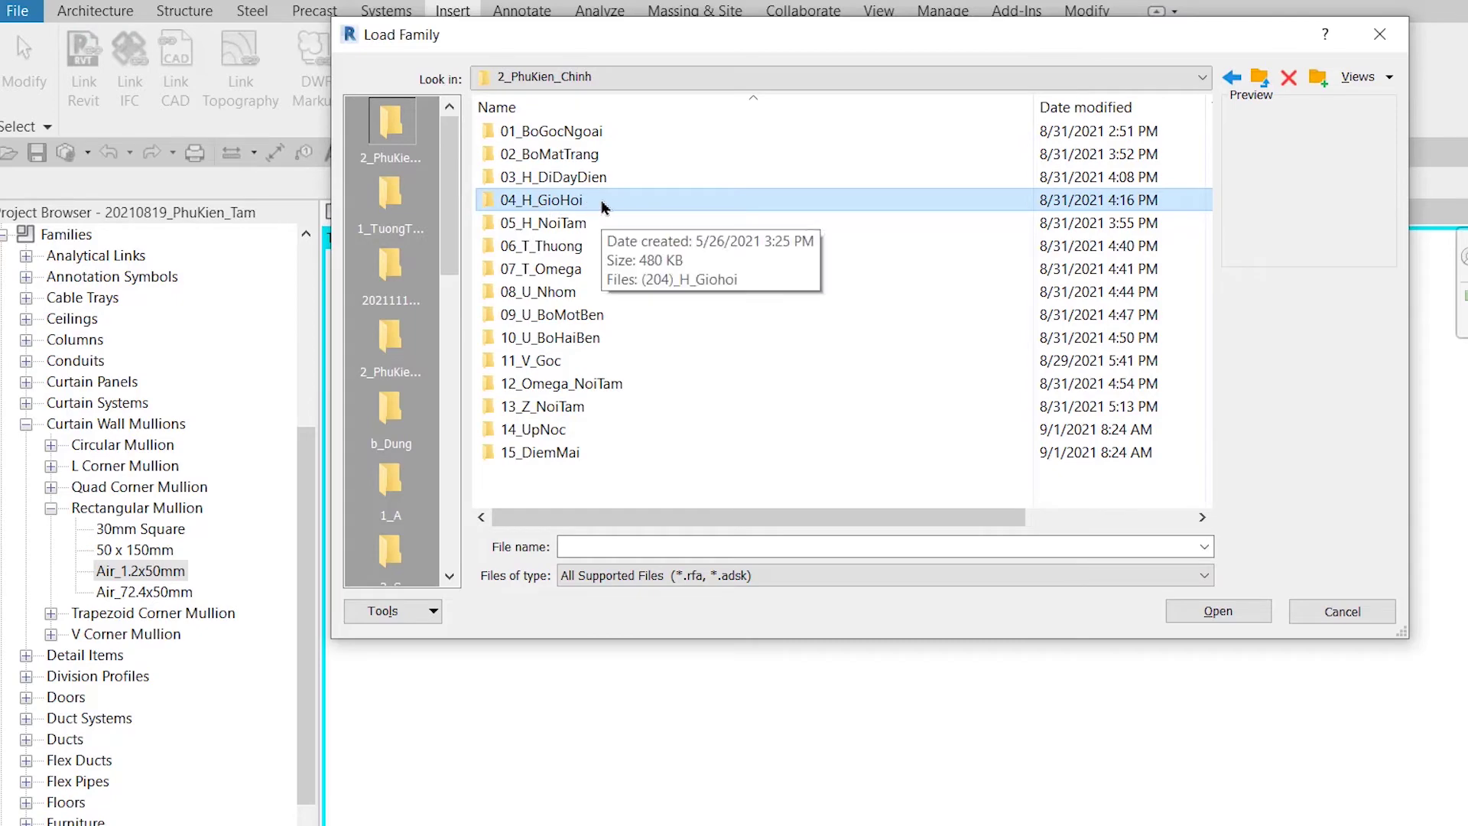
double_click(540, 205)
left_click(594, 136)
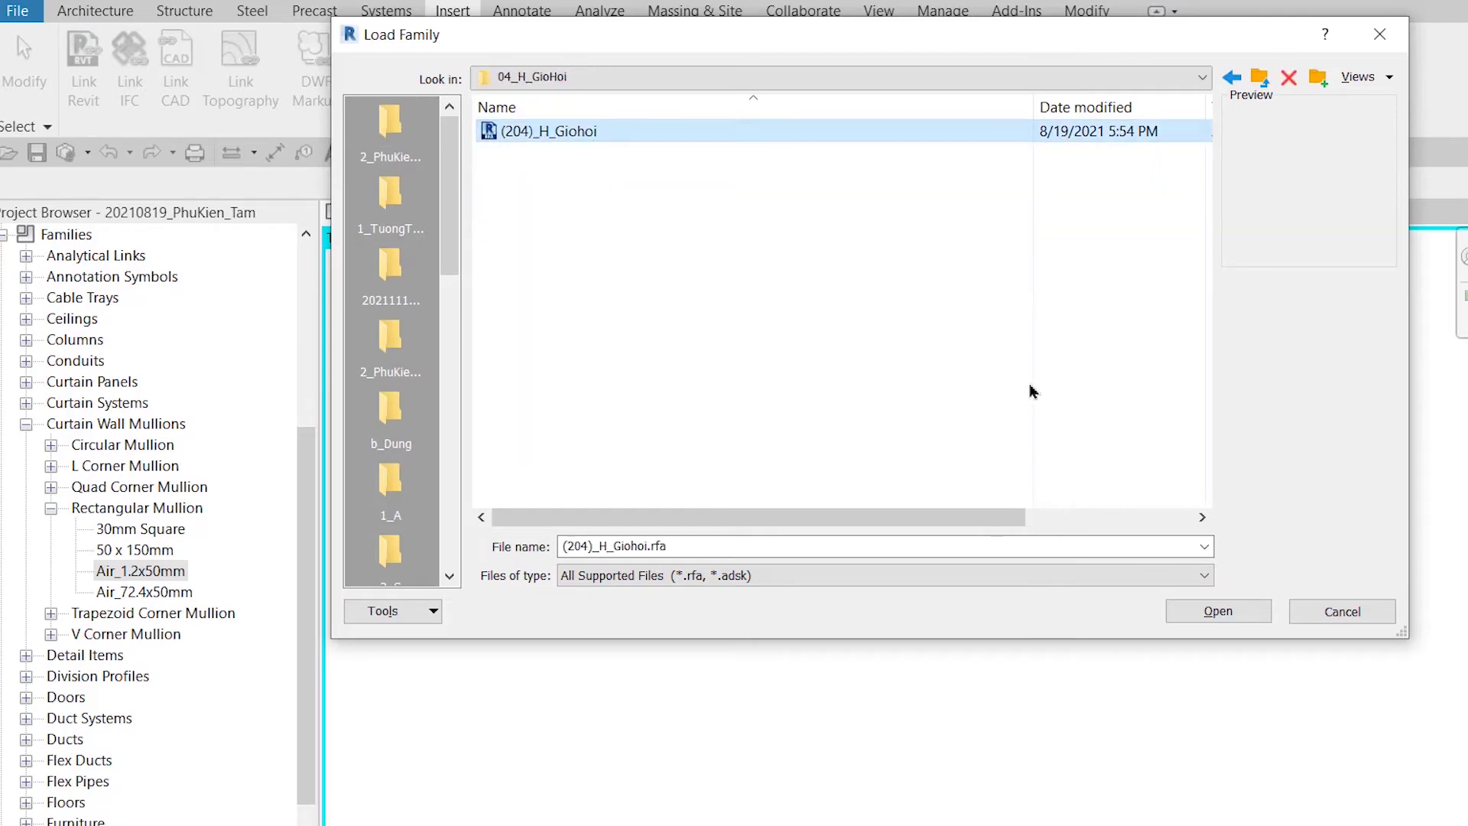
left_click(1202, 619)
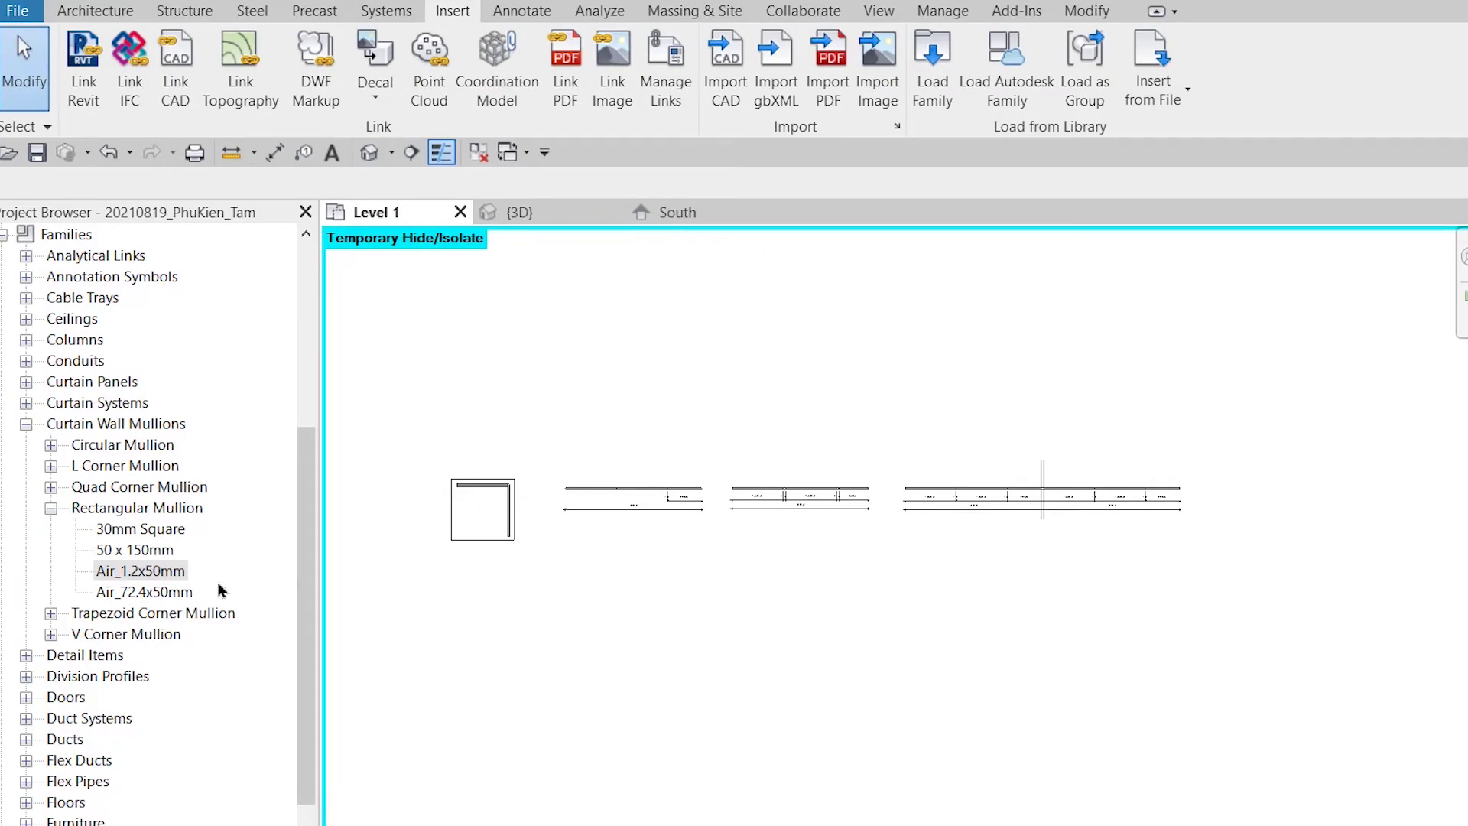
left_click(162, 571)
double_click(162, 572)
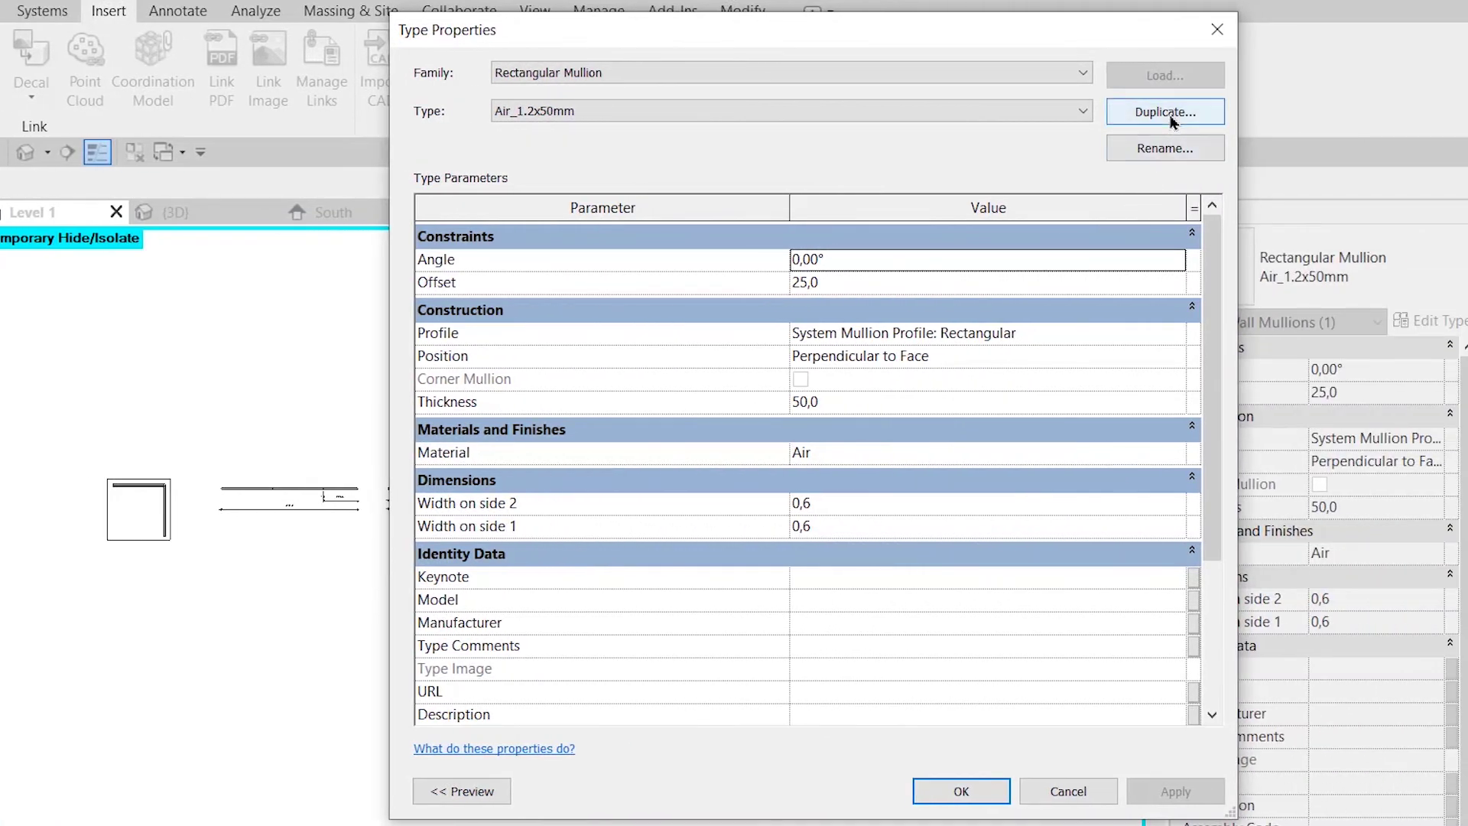
- Duplicate the Air_1.2x50mm mullion type as Air_2x50mm
left_click(1165, 112)
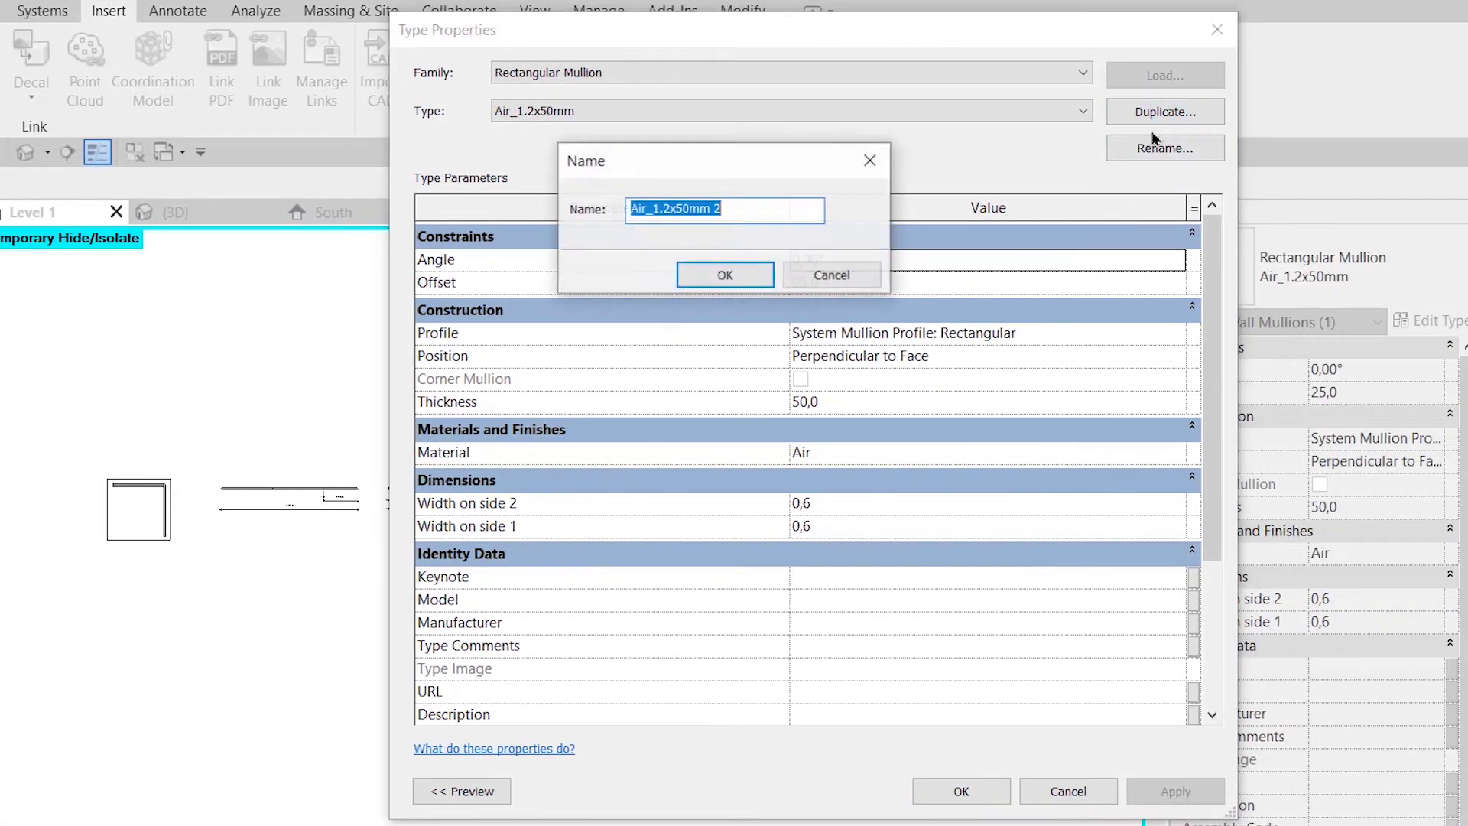
left_click_drag(652, 208, 664, 208)
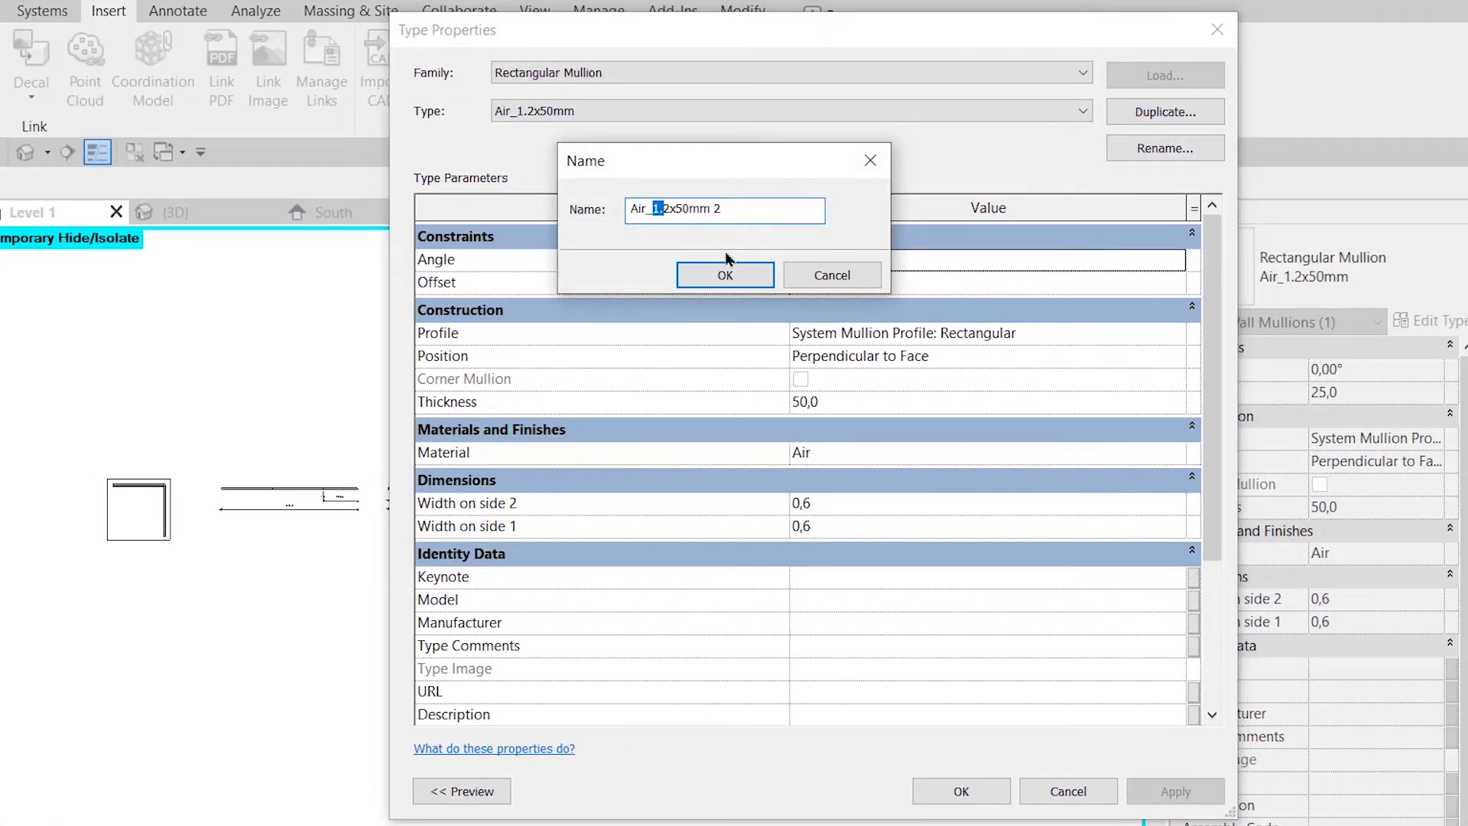
key("BackSpace")
left_click(732, 211)
key("BackSpace")
key("BackSpace")
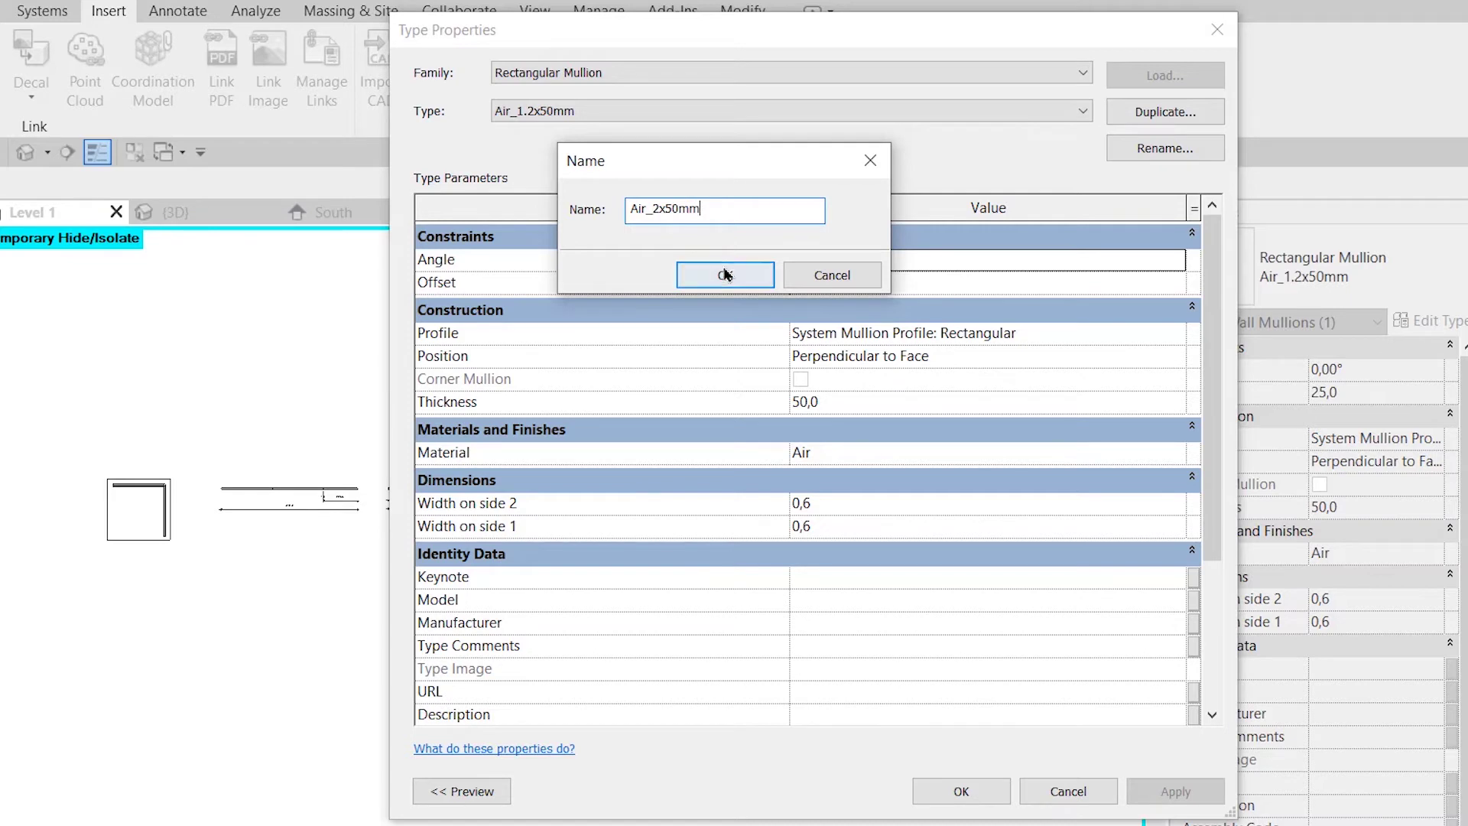
left_click(727, 274)
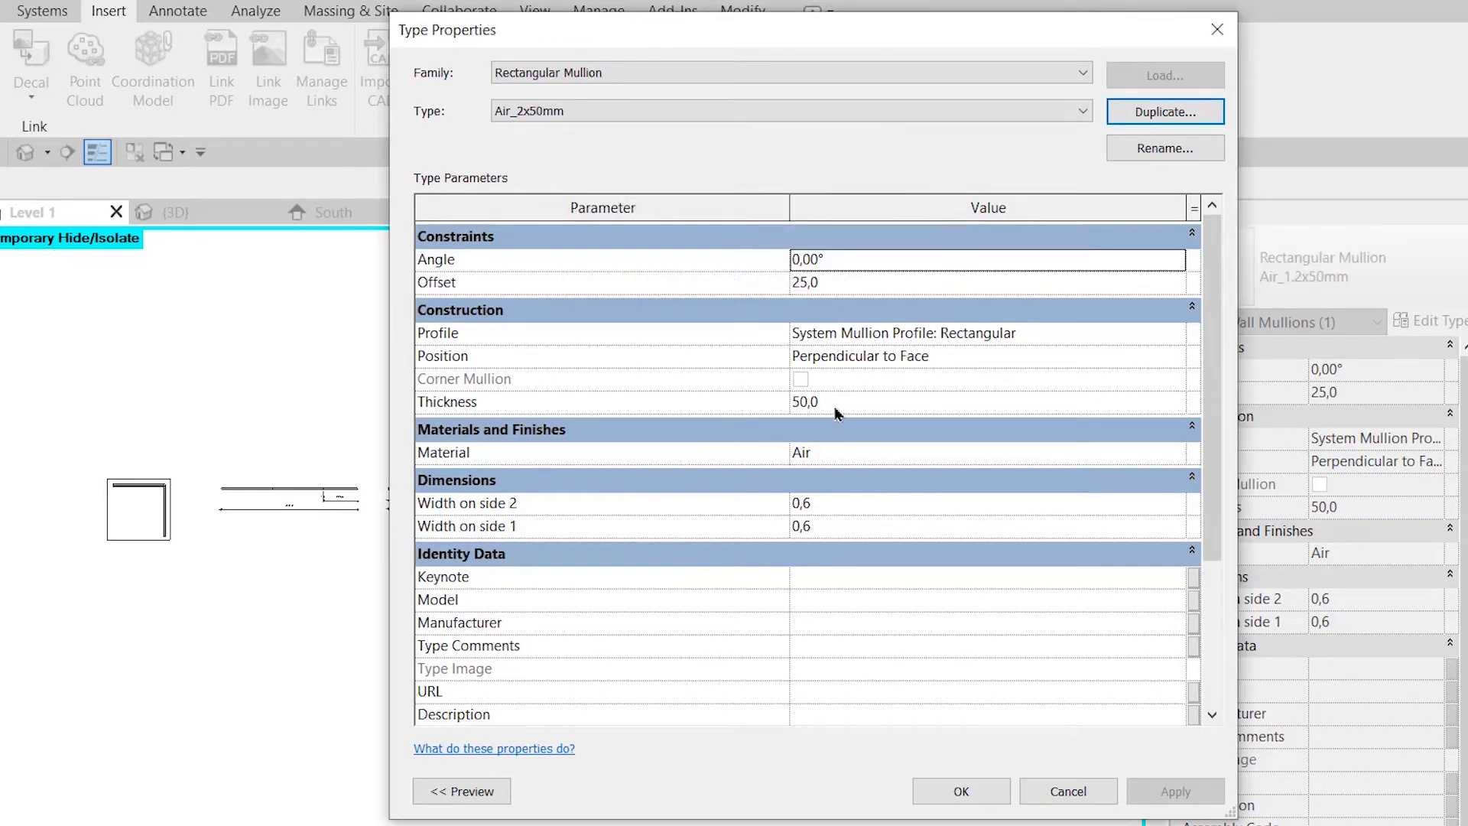
- Set the new type's Offset to -25 and both side widths to 1
left_click(799, 283)
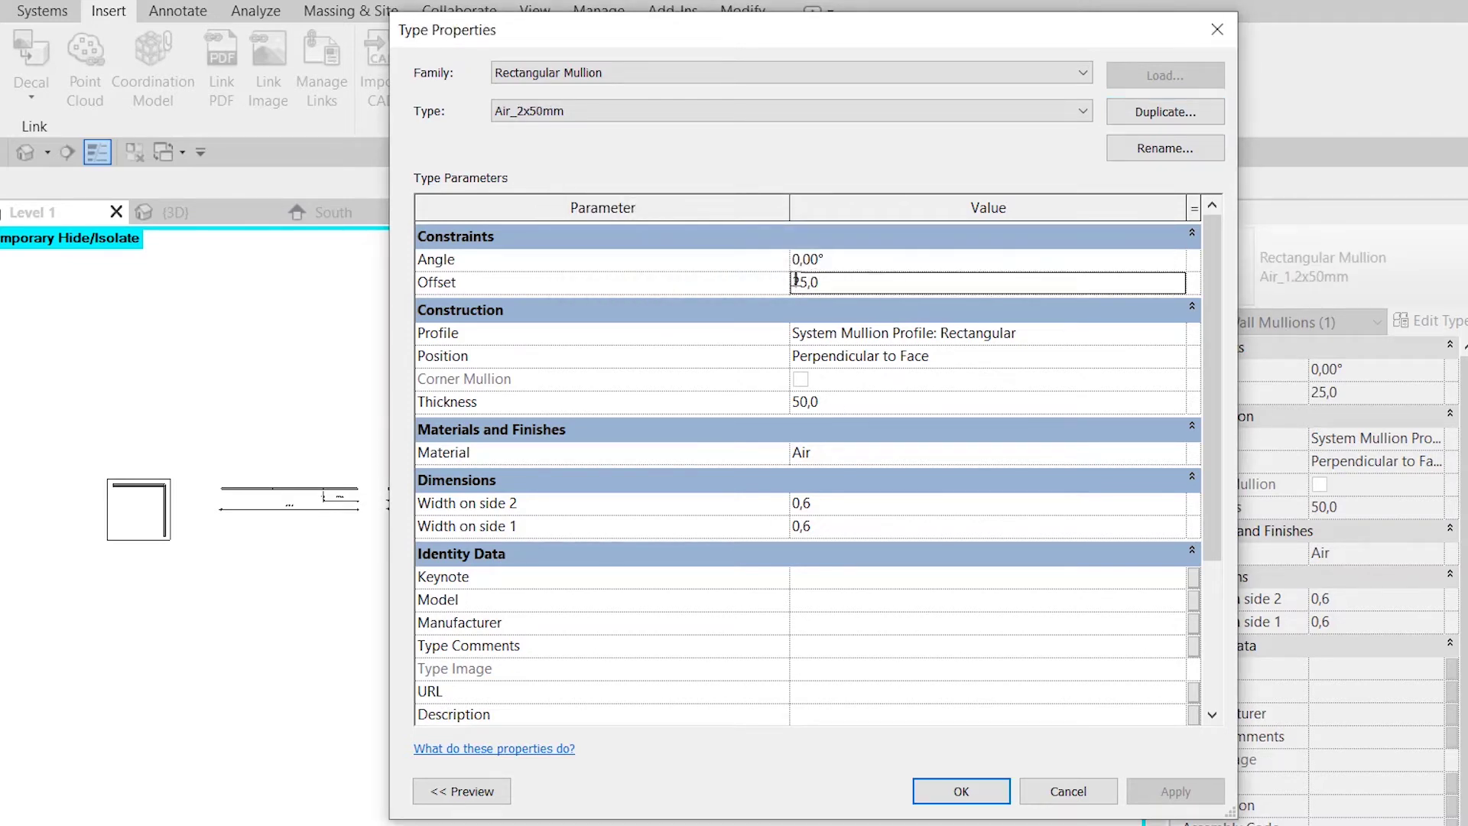
type("-")
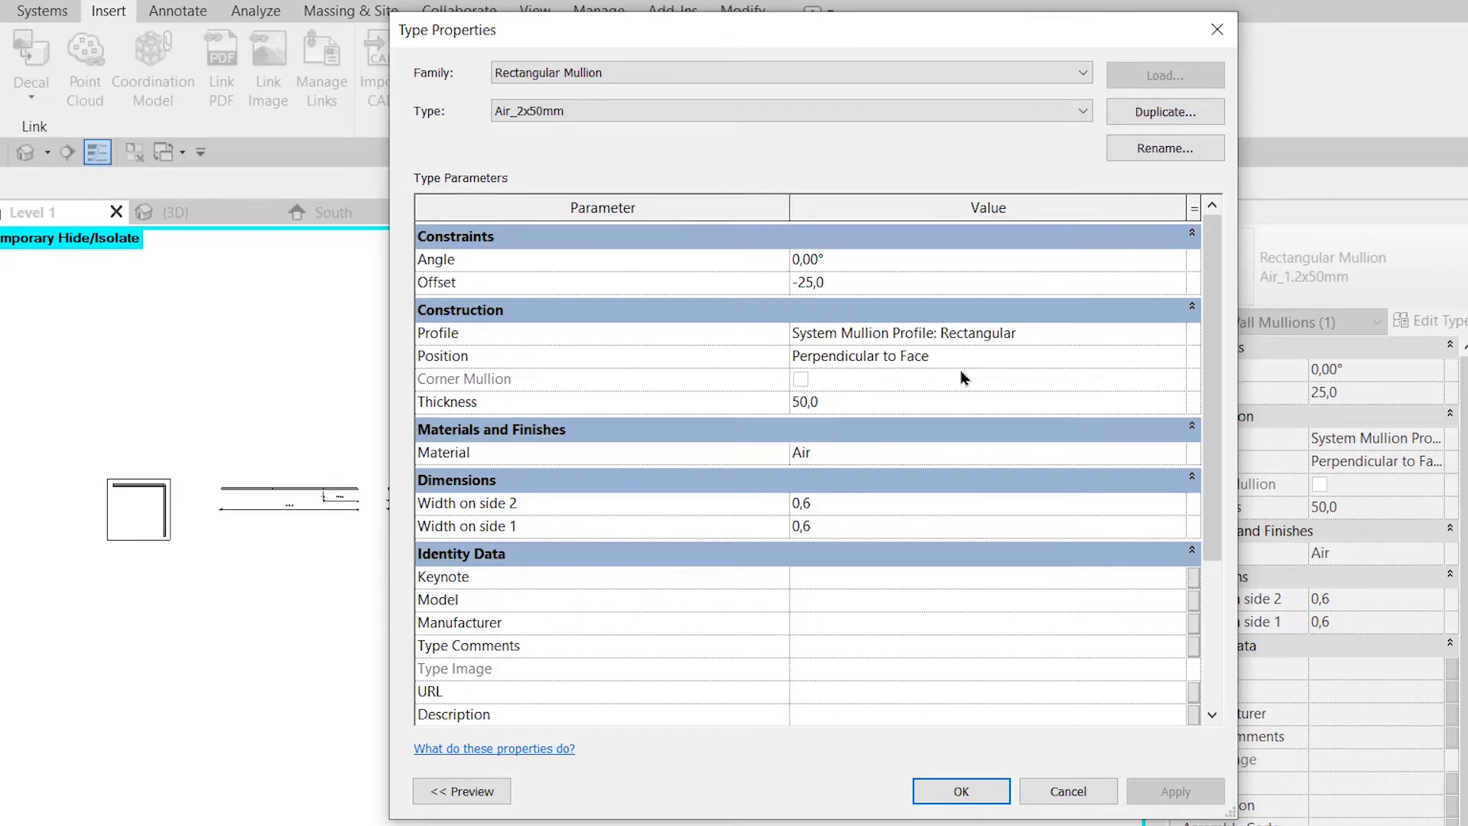
left_click(853, 508)
type("1")
left_click(853, 528)
type("1")
left_click(964, 795)
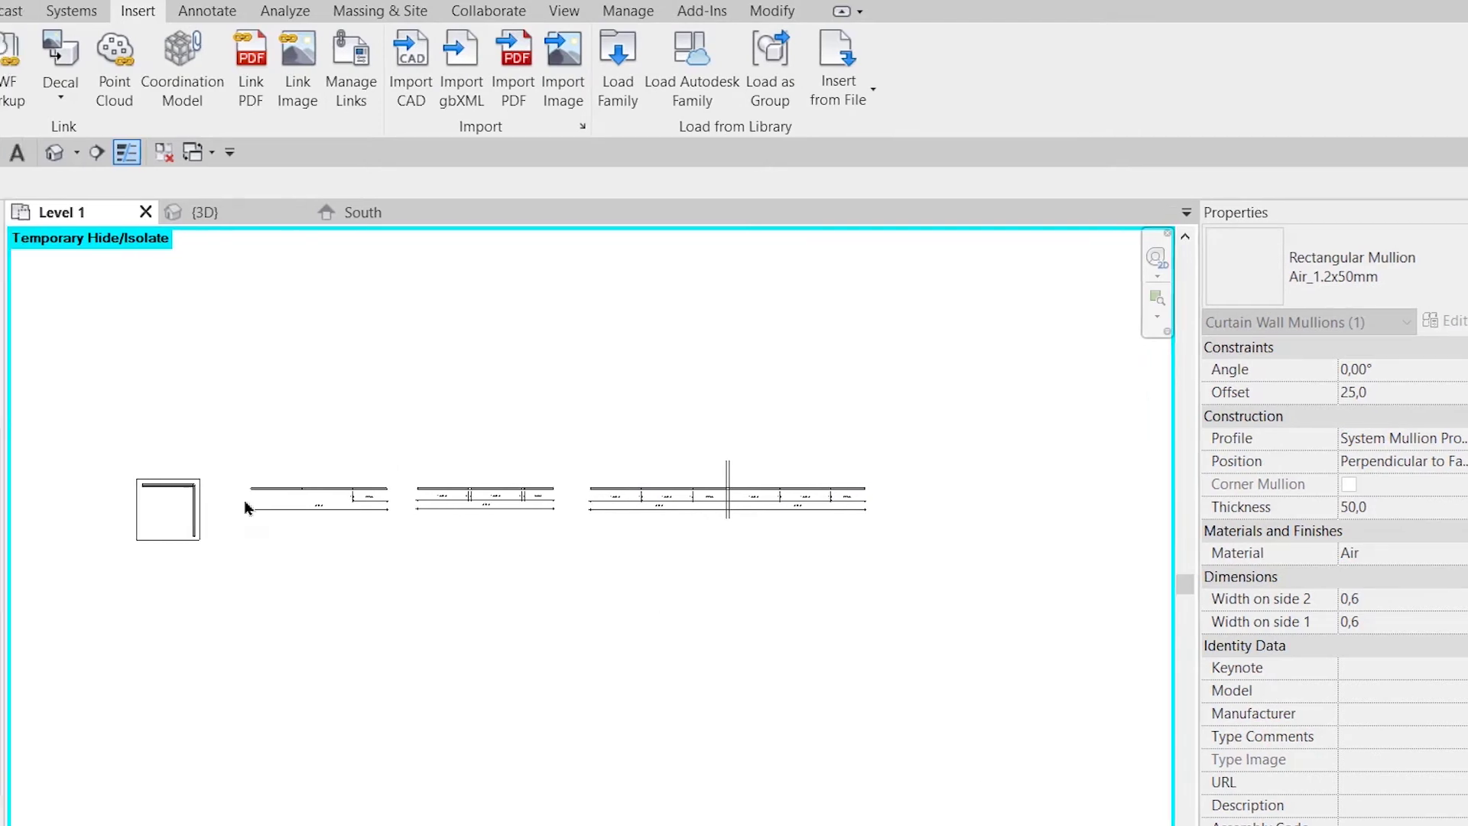
- Rename the Level 1 ceiling plan to Trần_Level 1 without renaming the level
left_click_drag(316, 483, 293, 265)
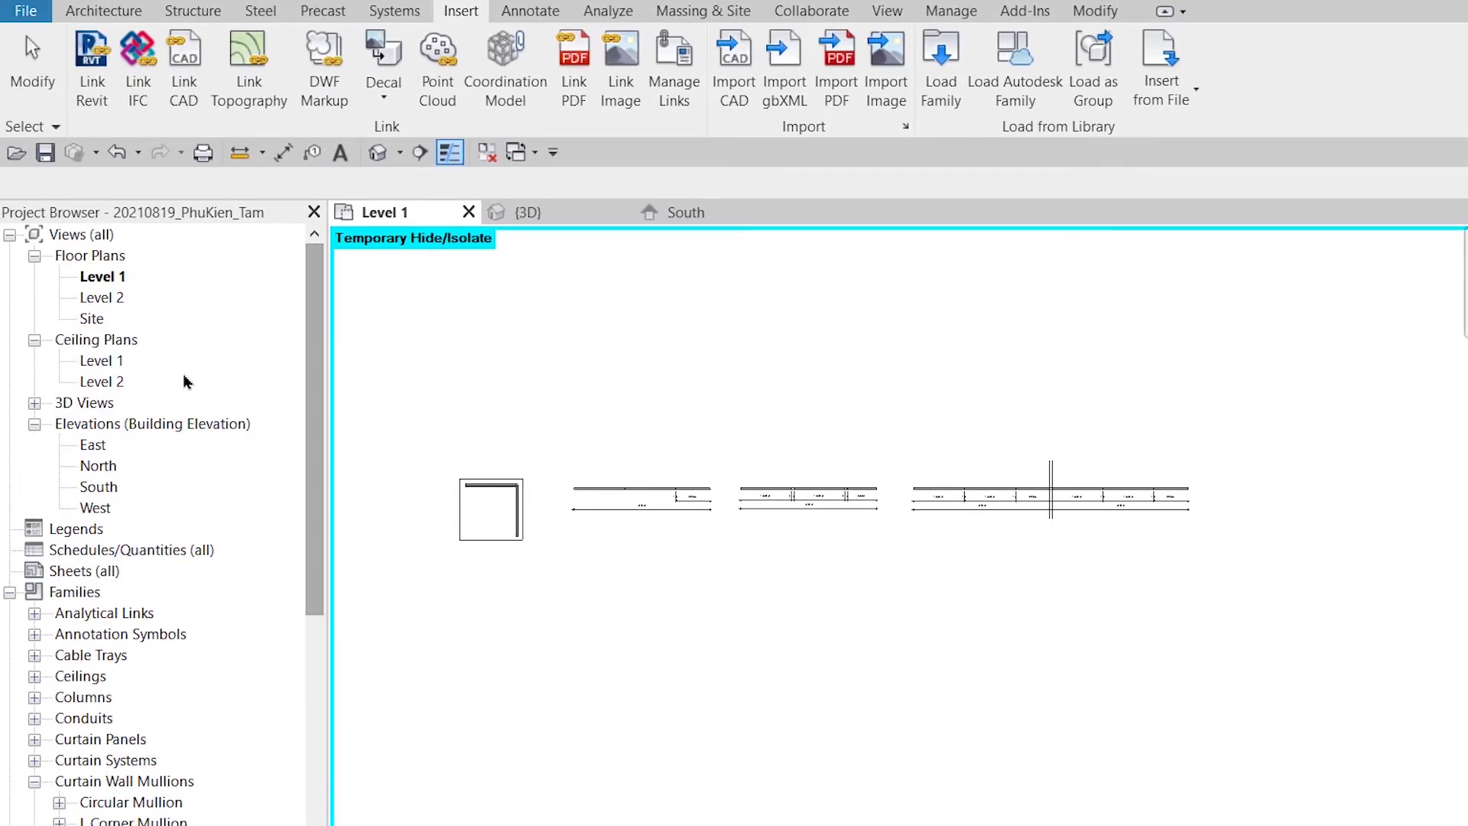
left_click(104, 367)
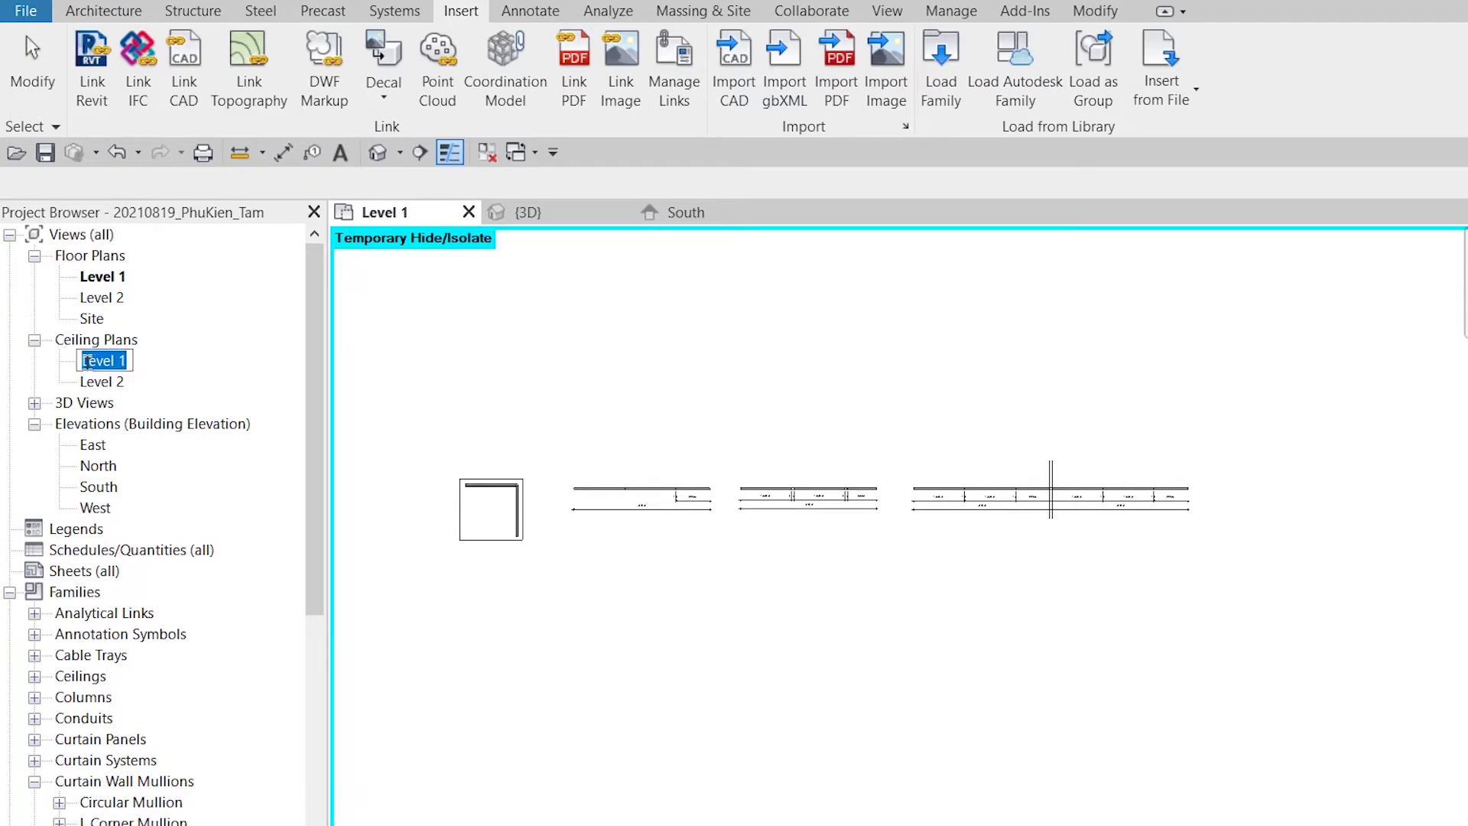
key("Home")
type("T")
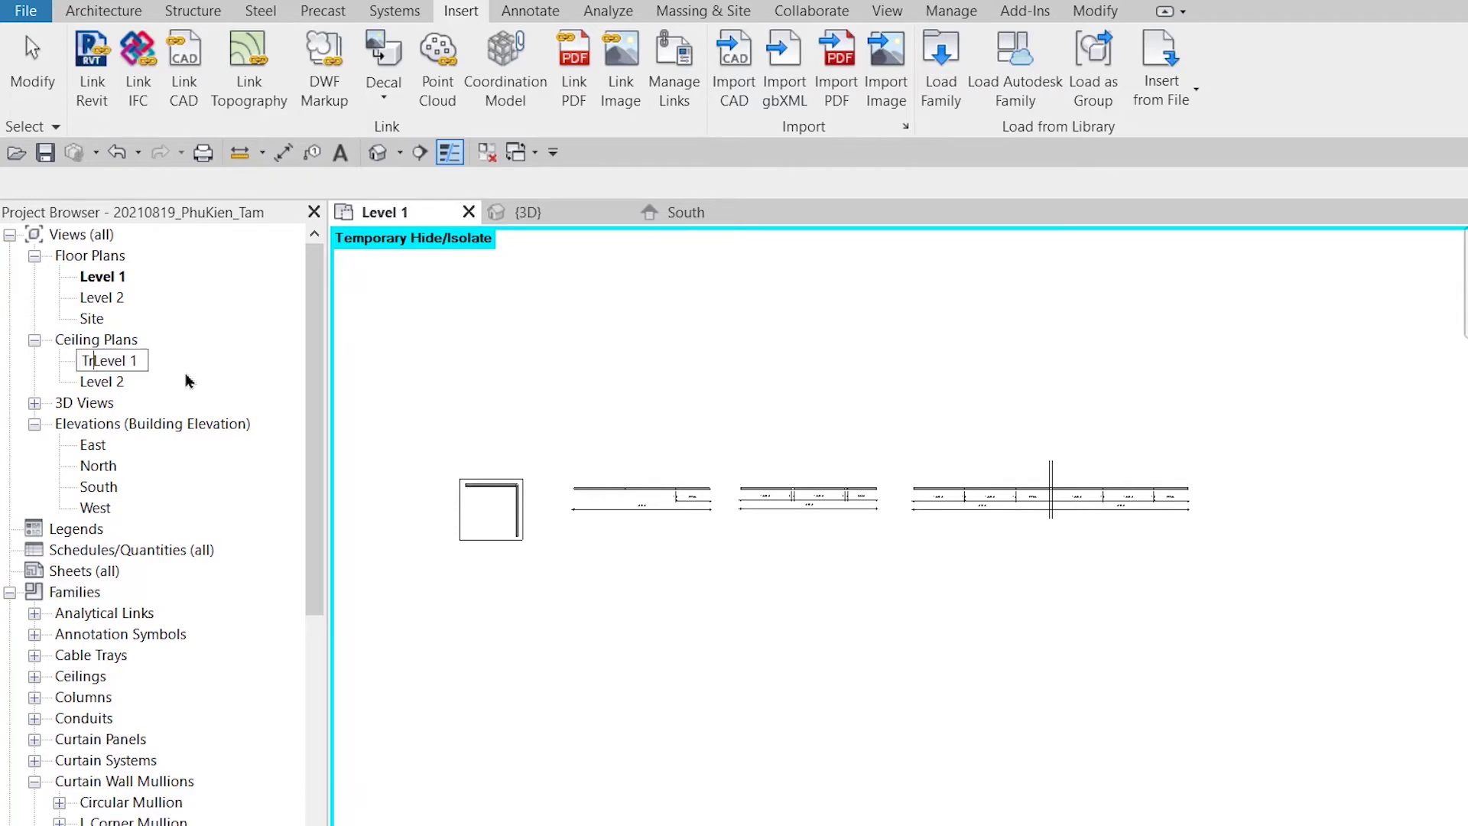
type("rần_")
key("Return")
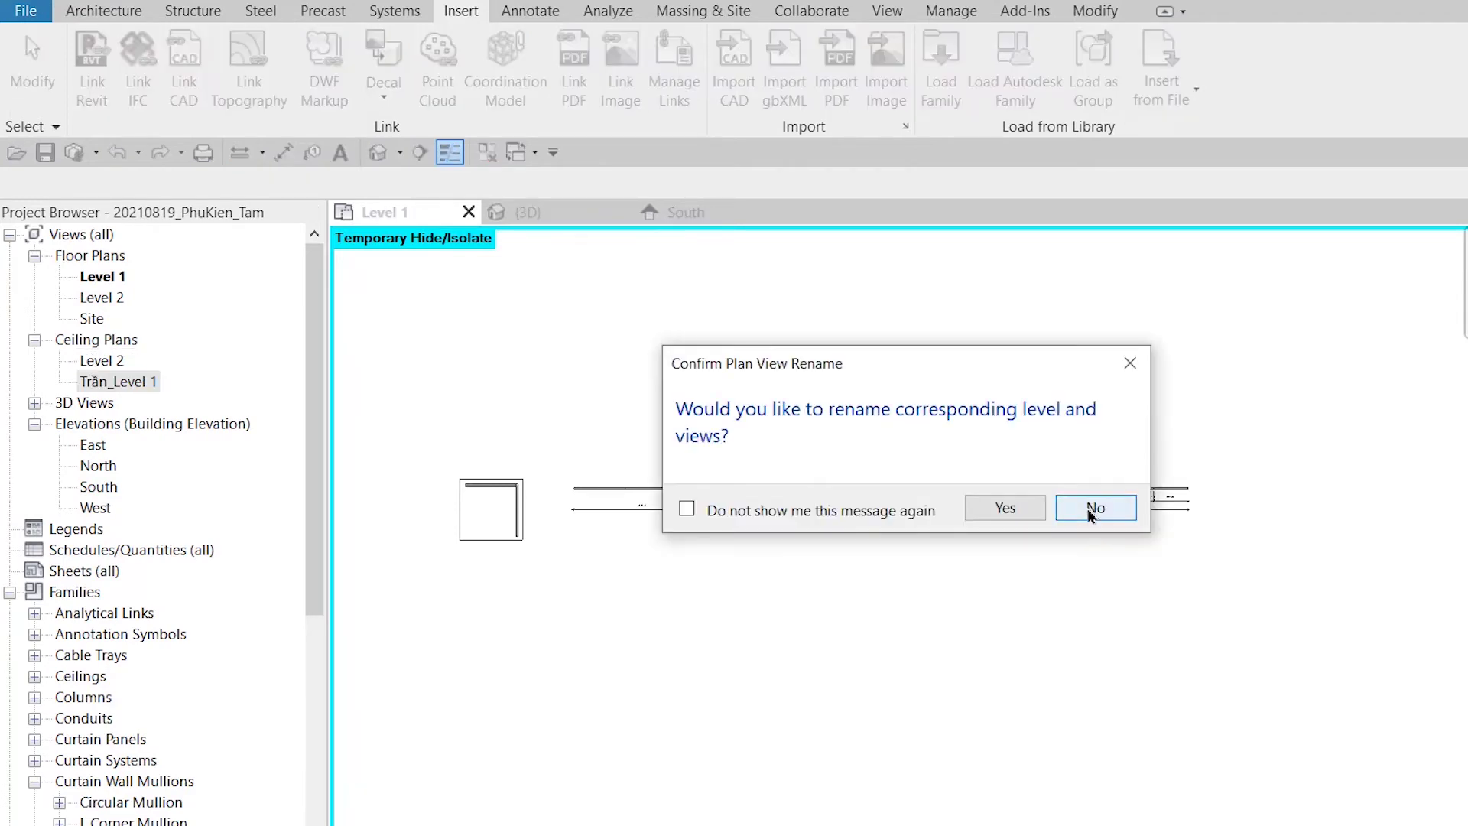
left_click(1098, 508)
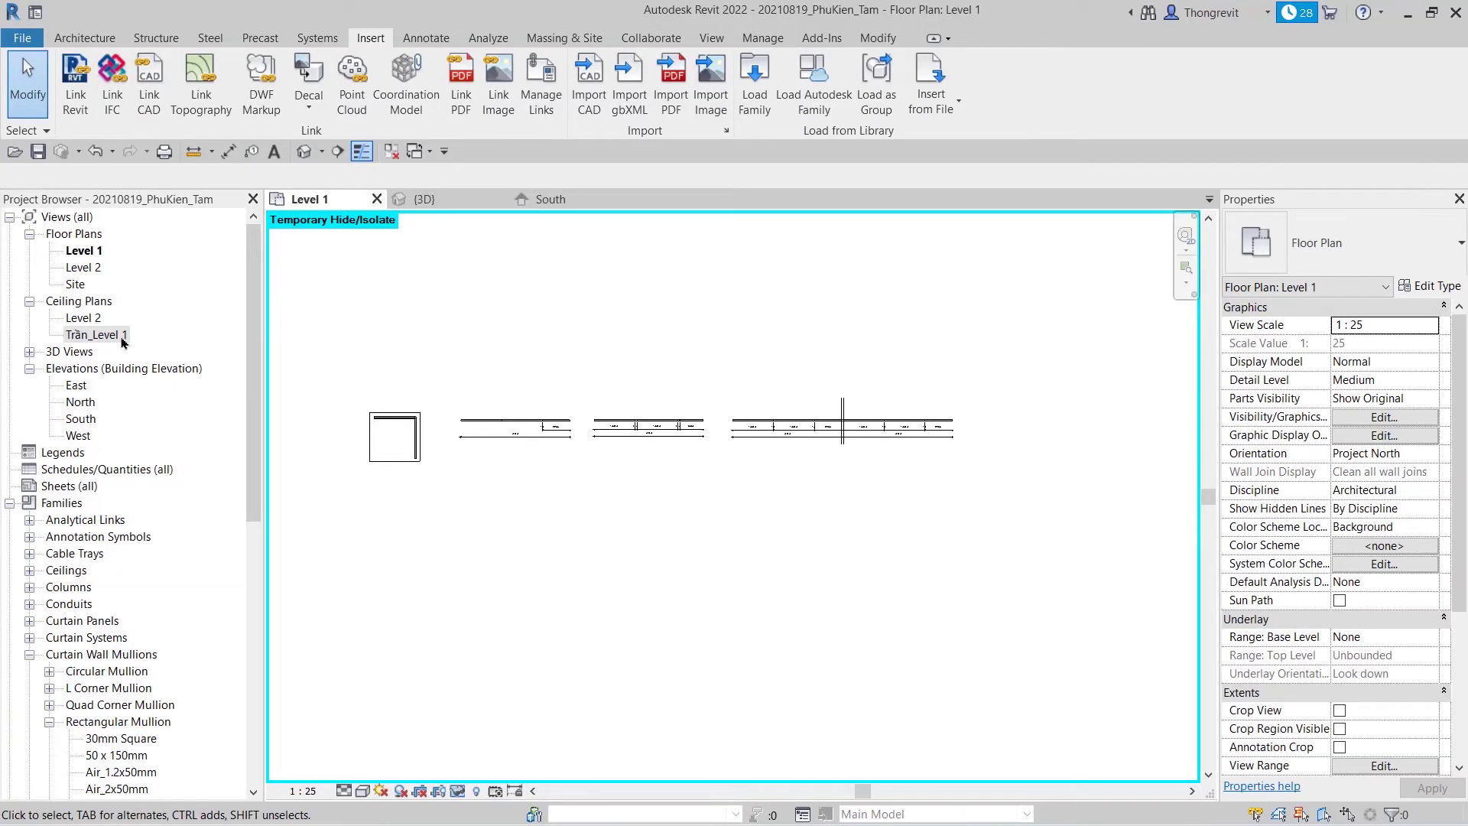
- Open Trần_Level 1 and lower its view range cut plane offset to 800
double_click(121, 337)
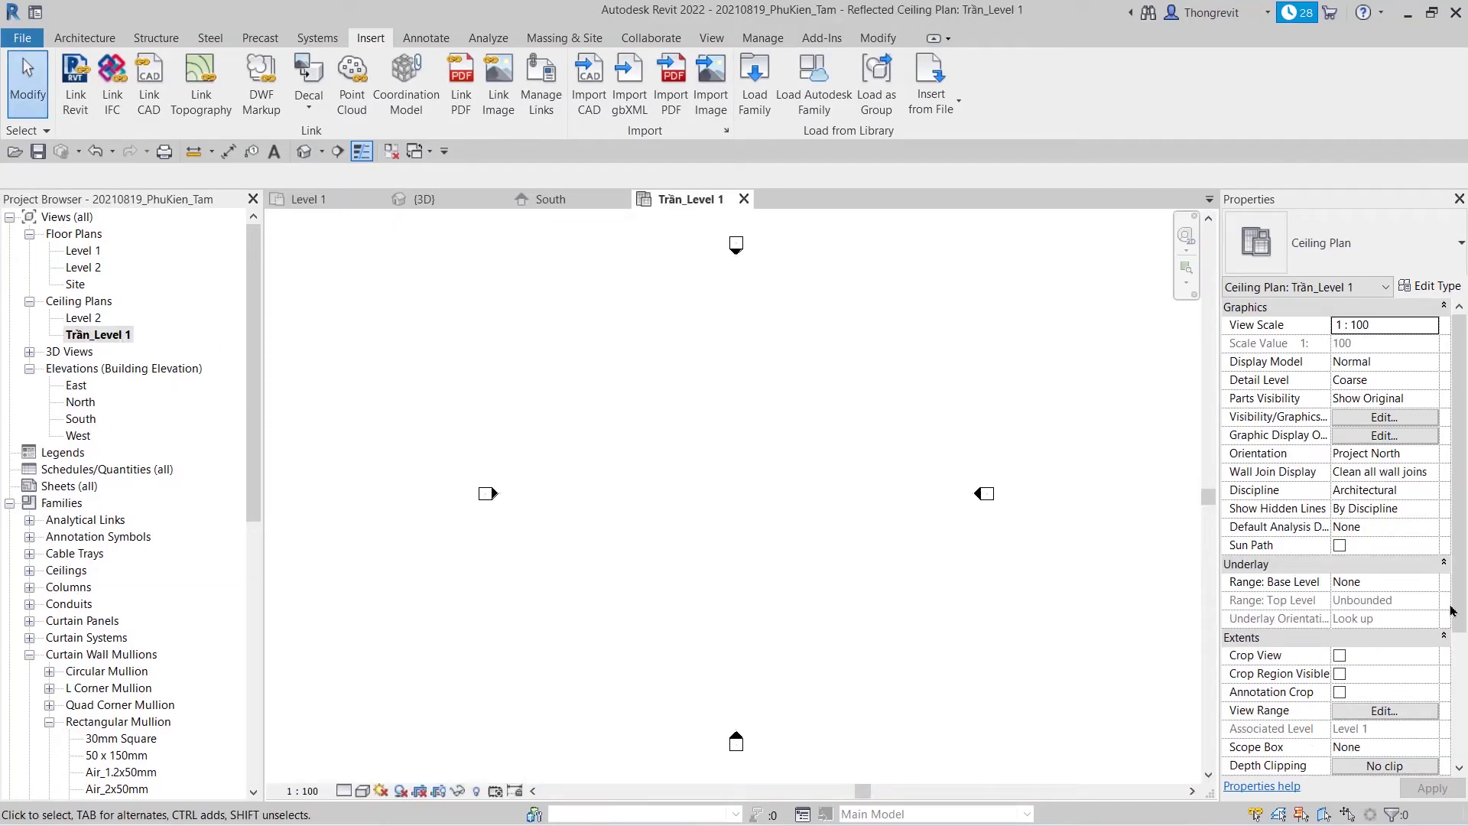
left_click(1401, 716)
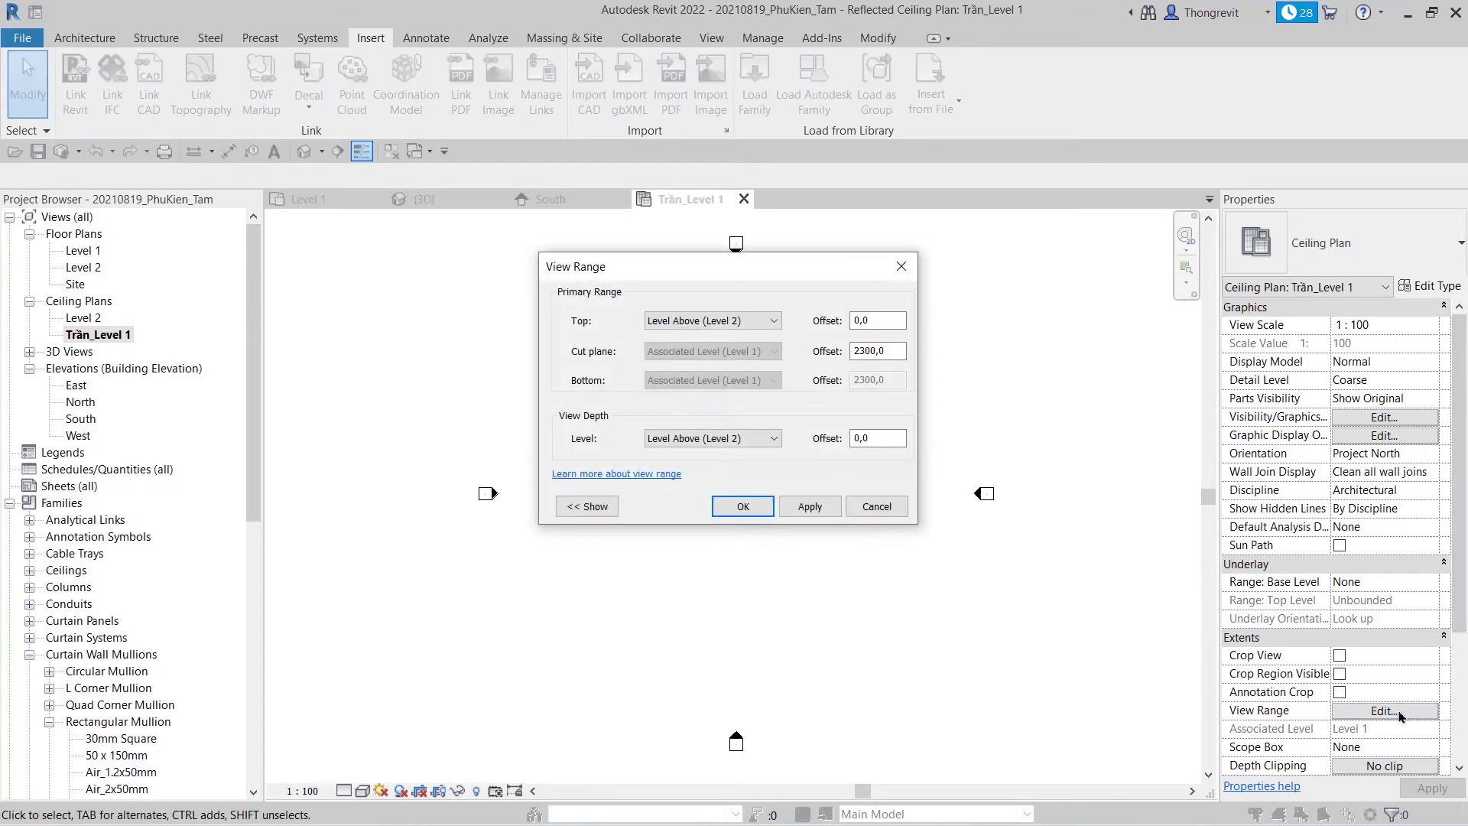
double_click(891, 351)
type("800")
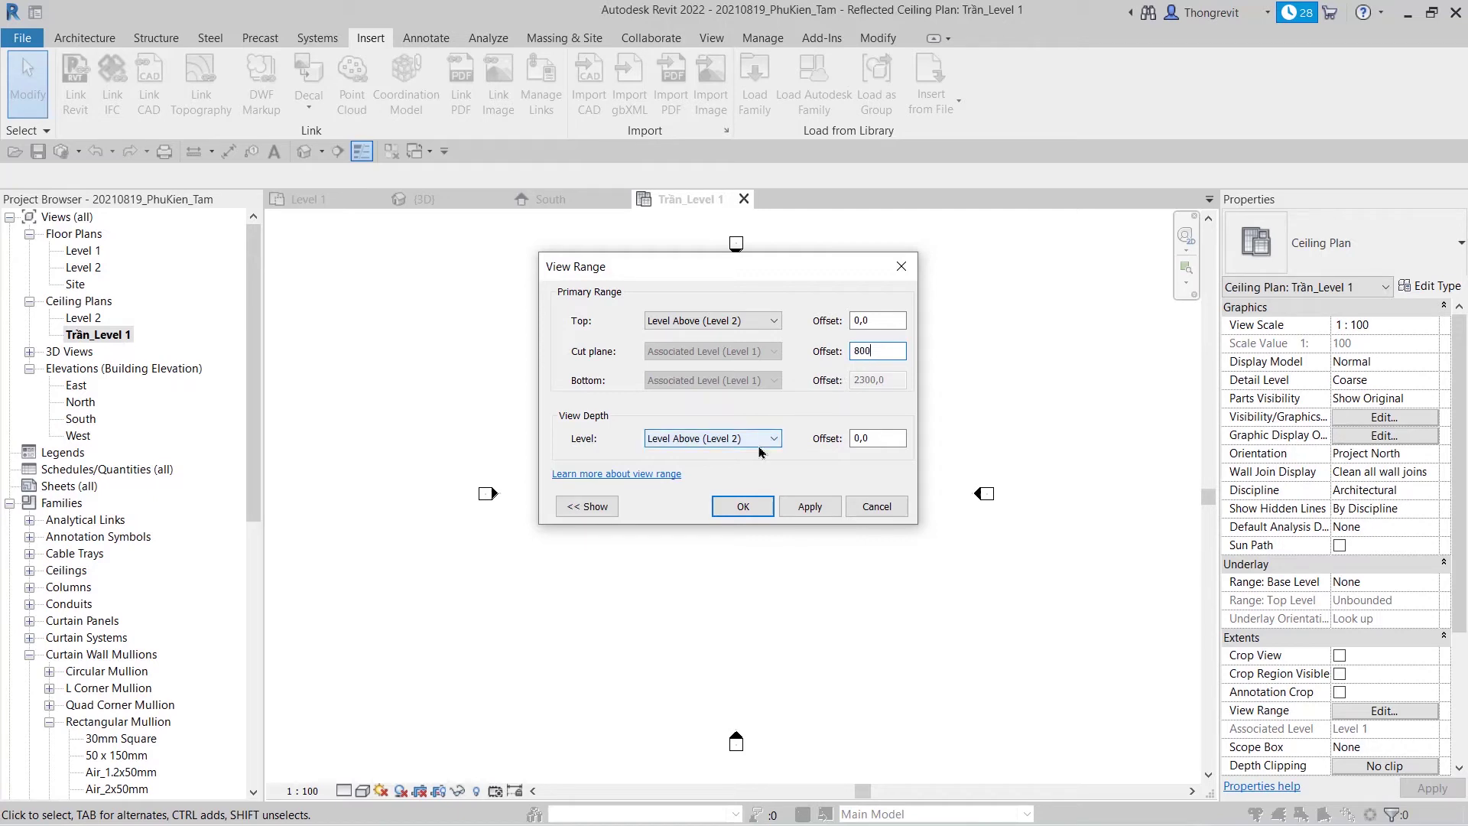
left_click(754, 507)
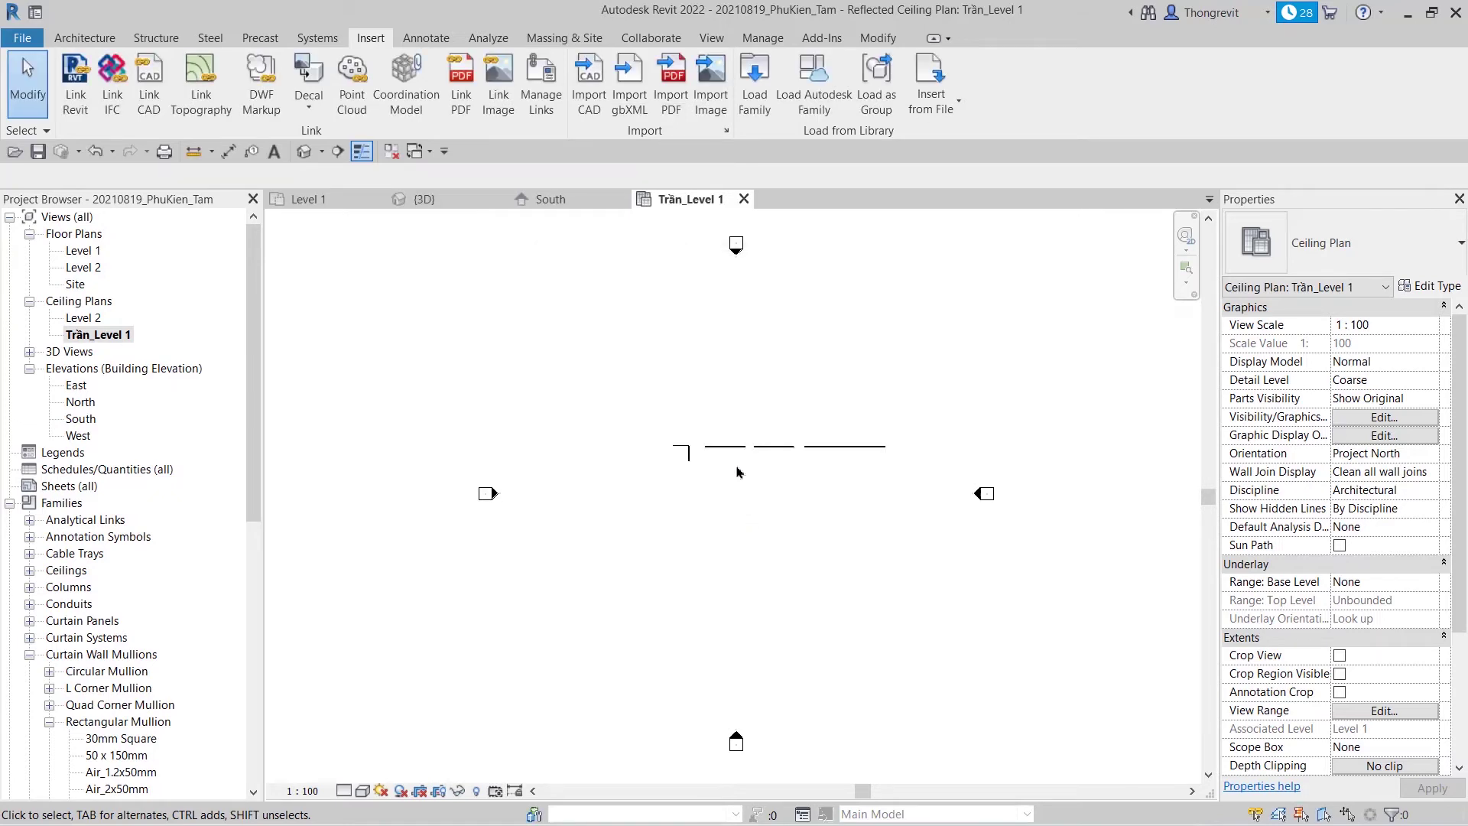
left_click(100, 42)
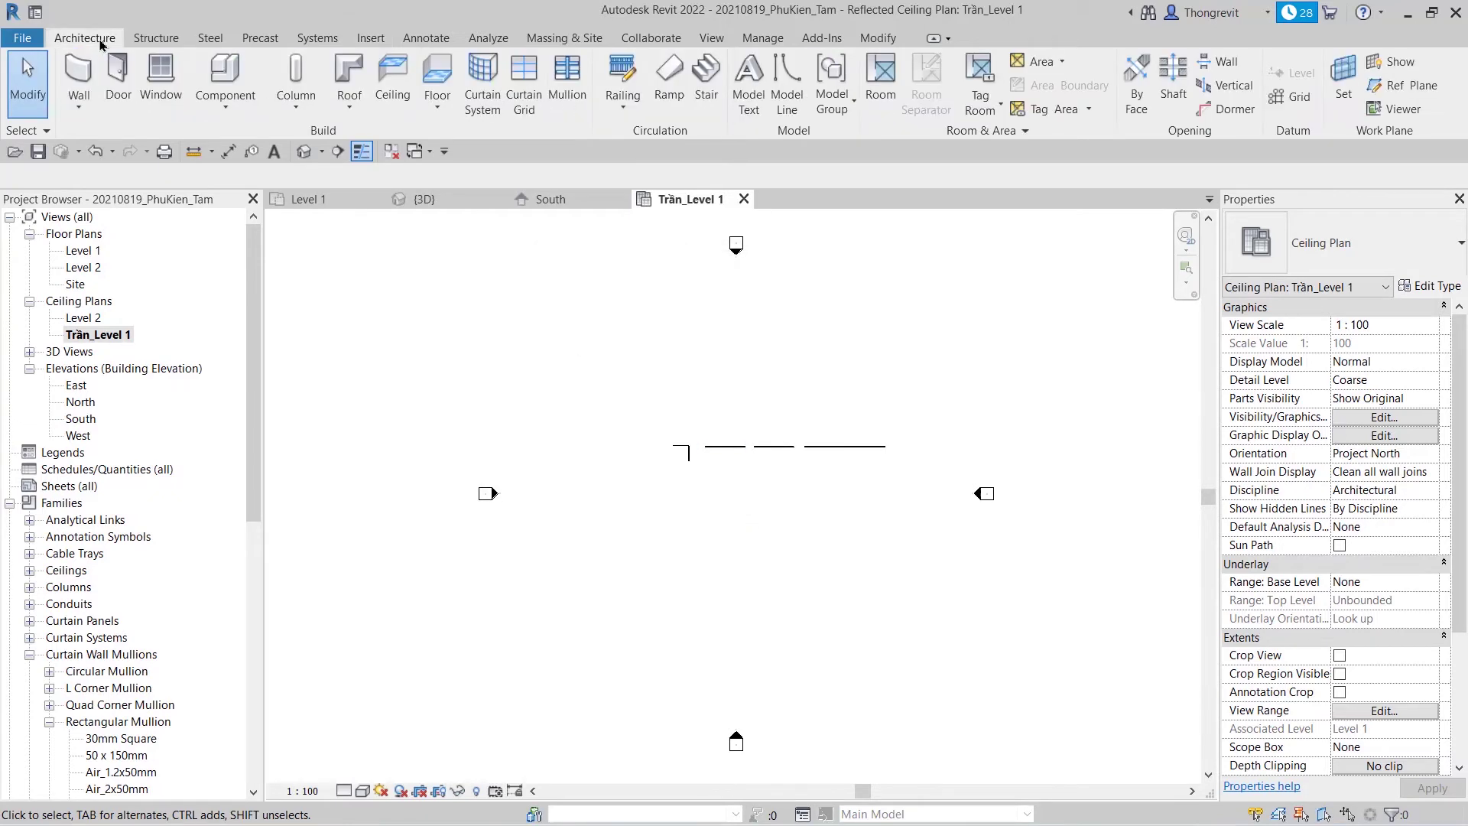
- Start a Roof by Footprint on Level 1 with 900 base offset and slope definition off
left_click(349, 106)
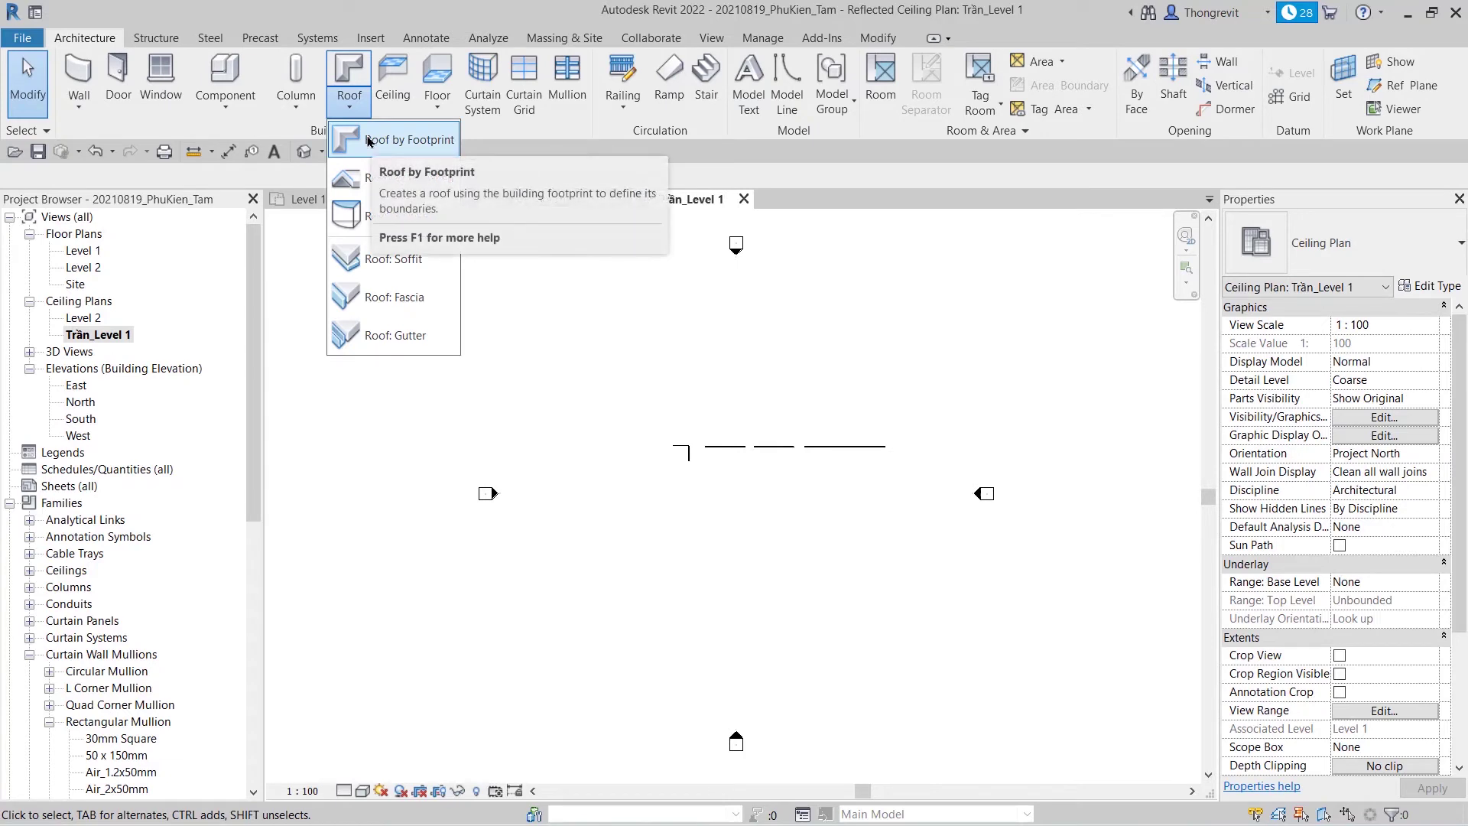
left_click(367, 141)
left_click(715, 431)
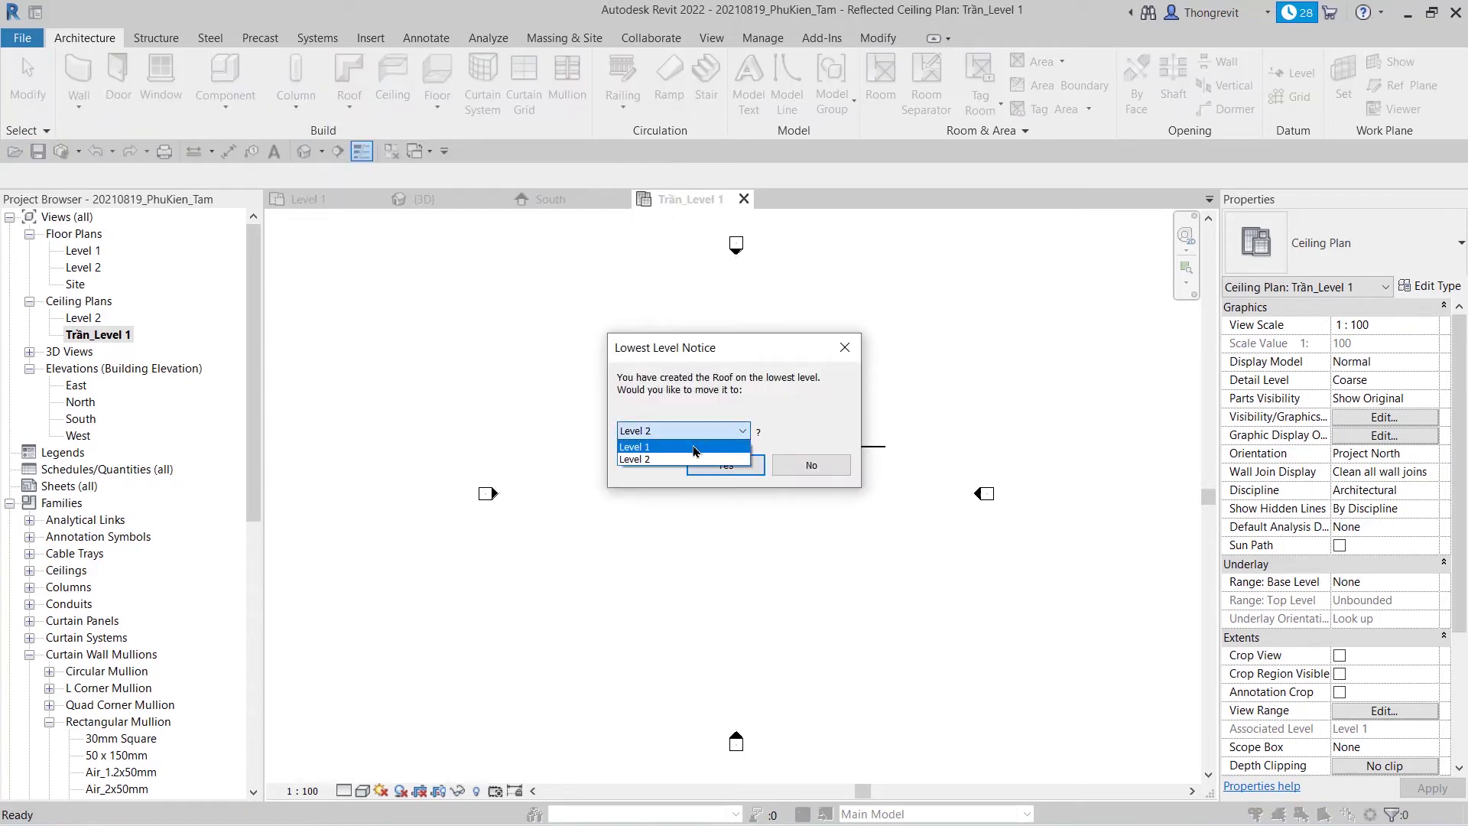
left_click(695, 448)
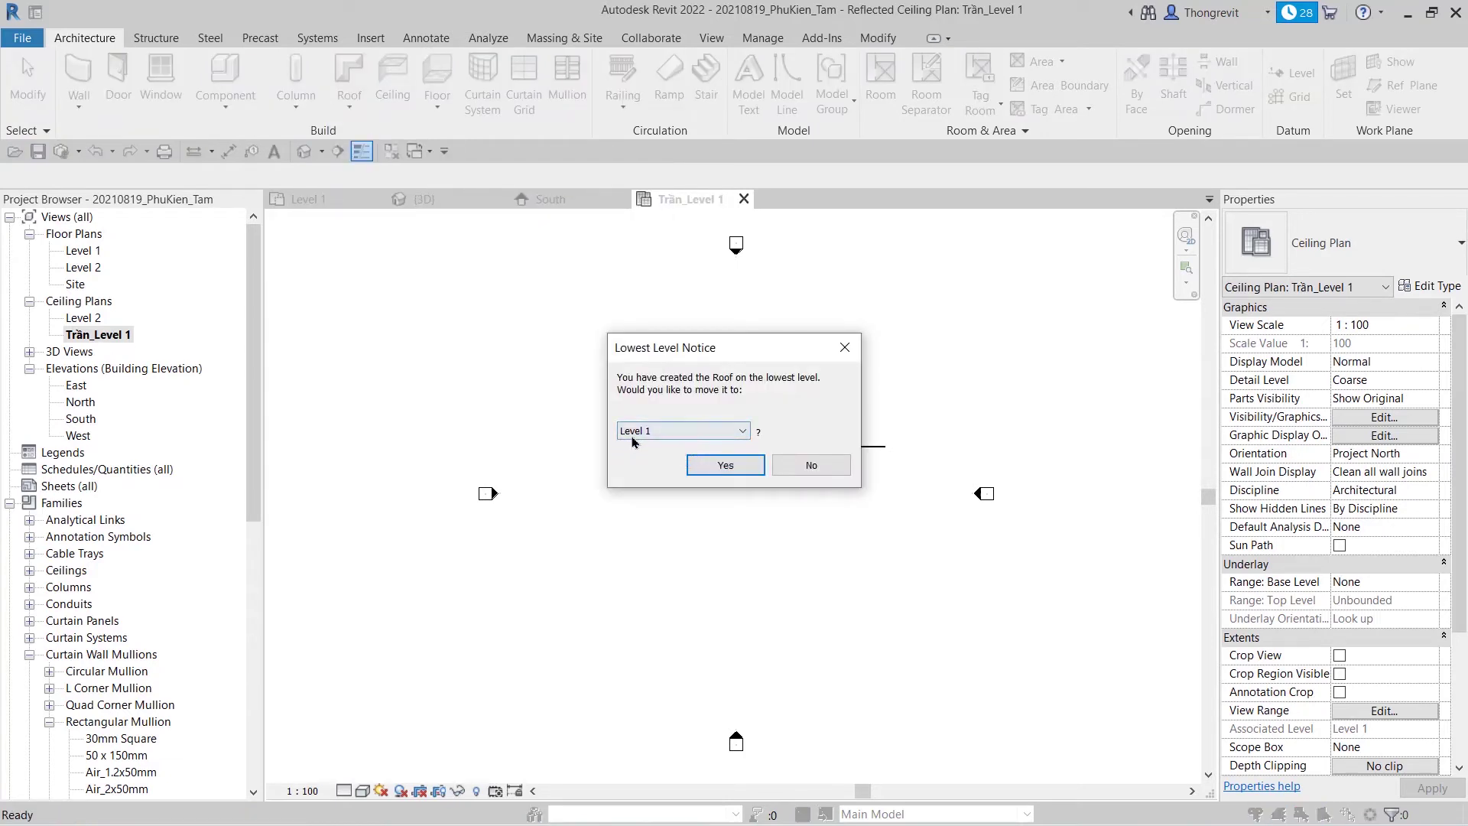
left_click(726, 467)
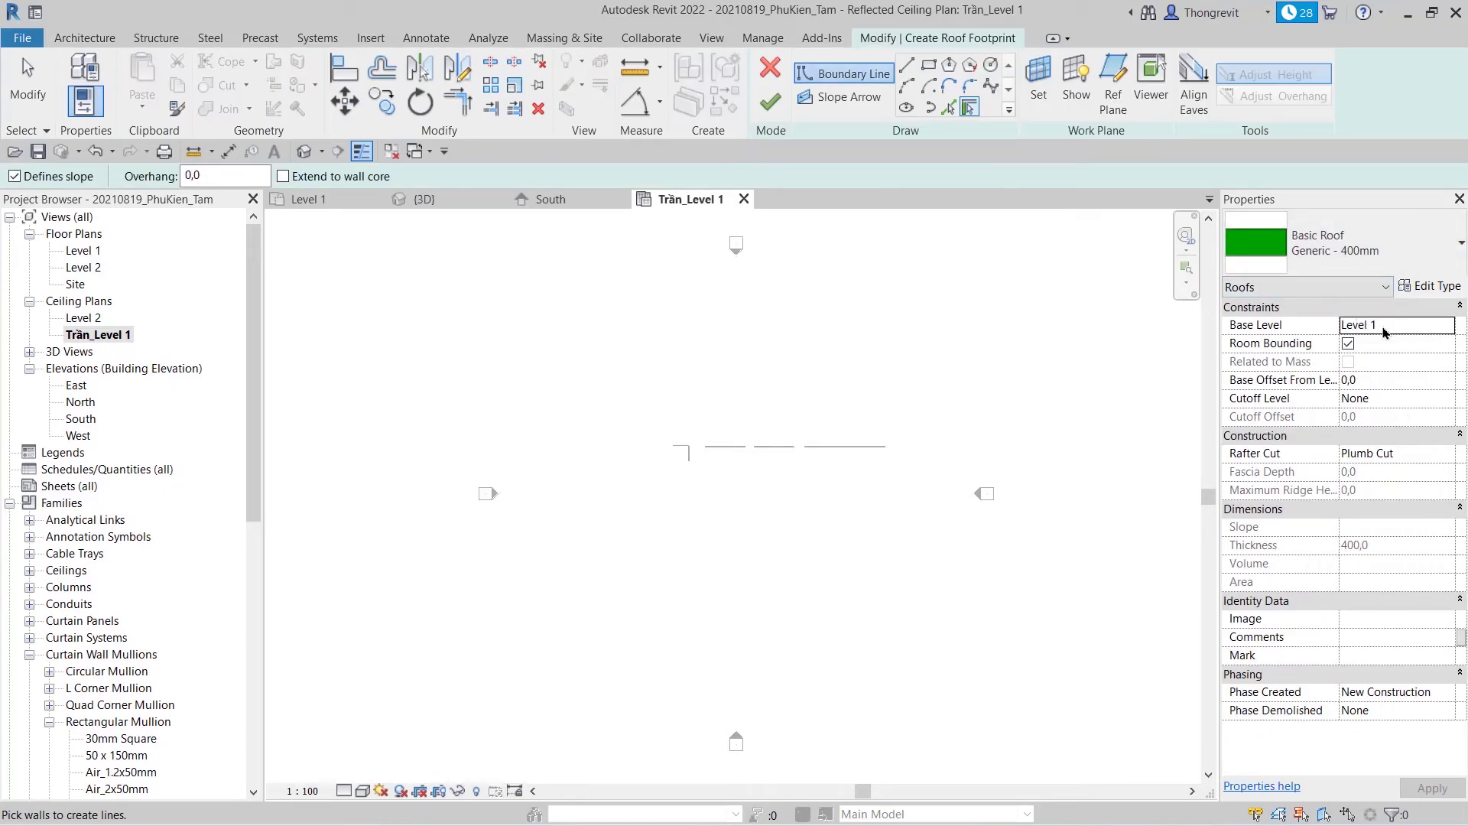
left_click(1381, 380)
type("90")
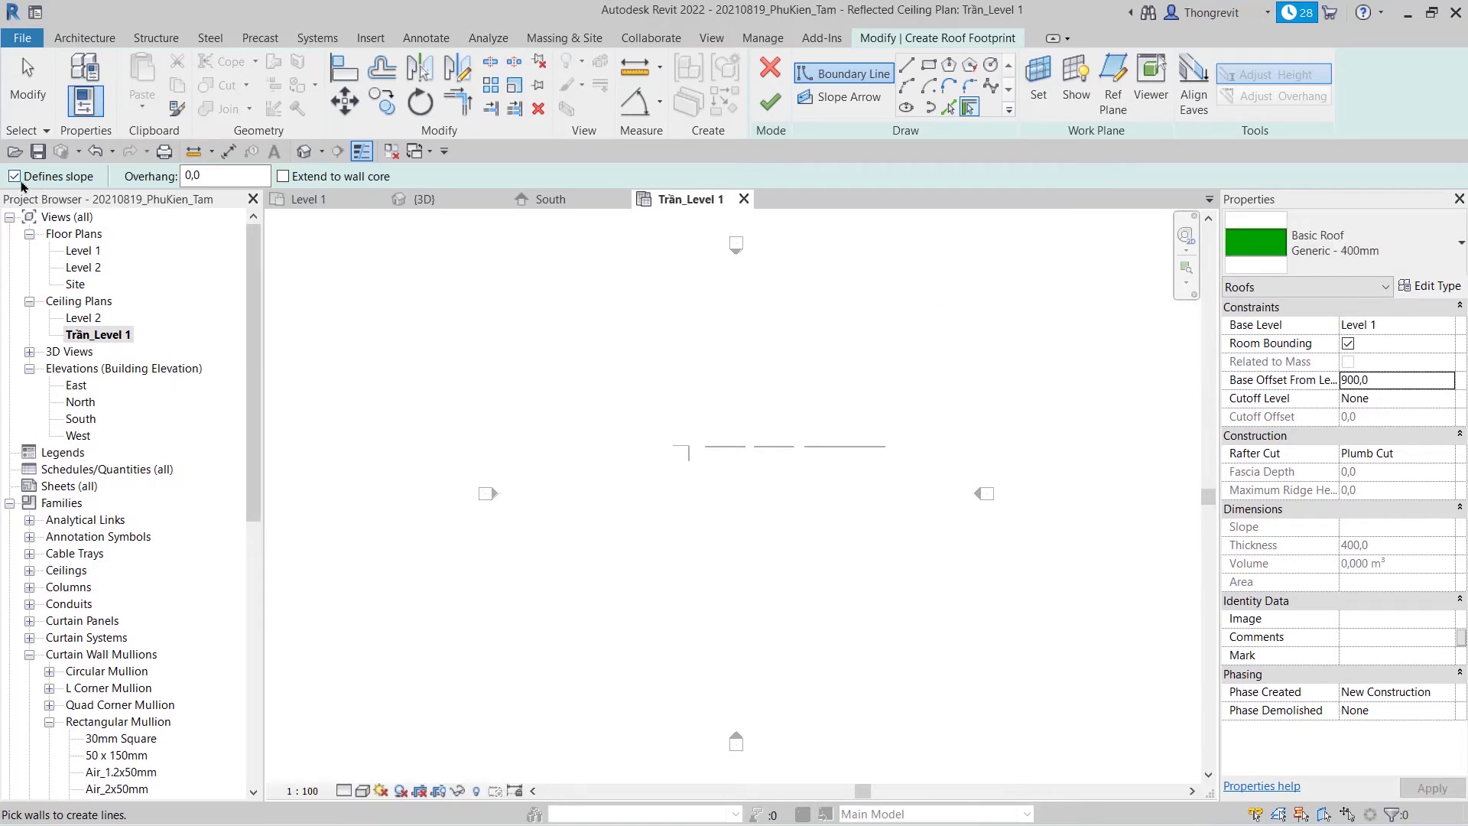
left_click(15, 177)
- Sketch a rectangular roof footprint
left_click(929, 71)
scroll(1029, 470, "up", 2)
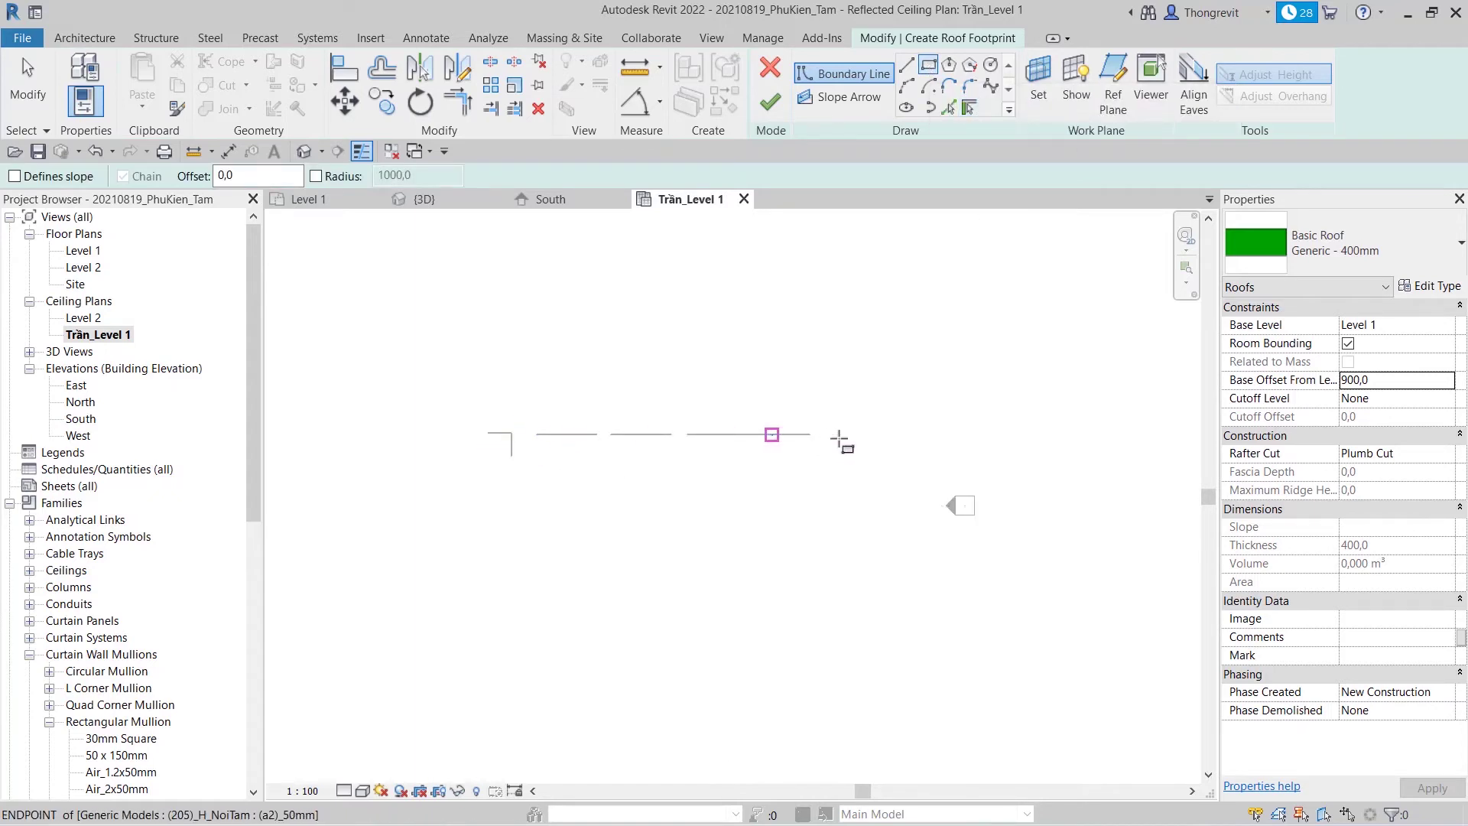
left_click(857, 408)
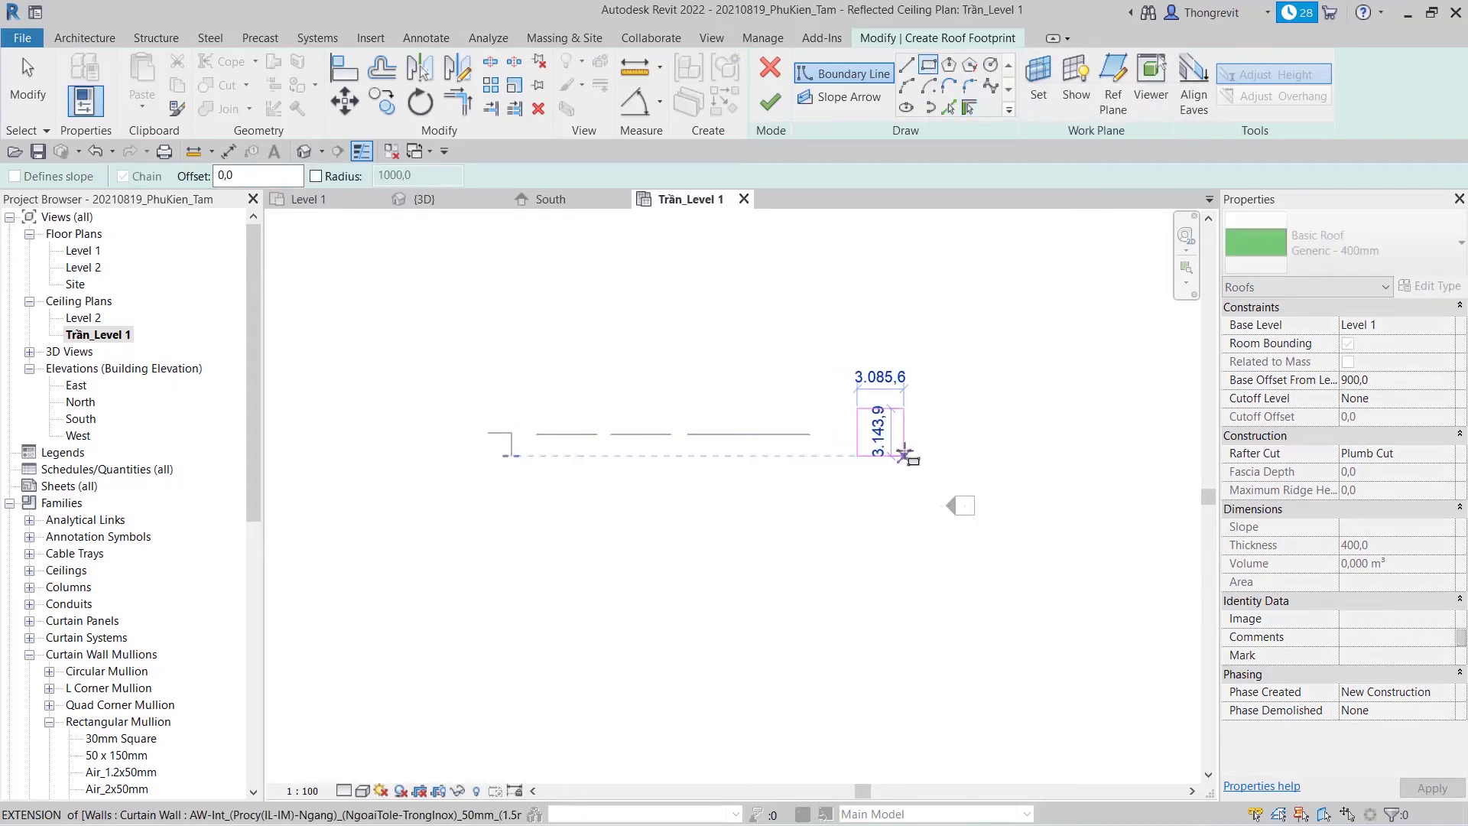
left_click(917, 437)
scroll(934, 457, "up", 2)
key("Escape")
key("Escape")
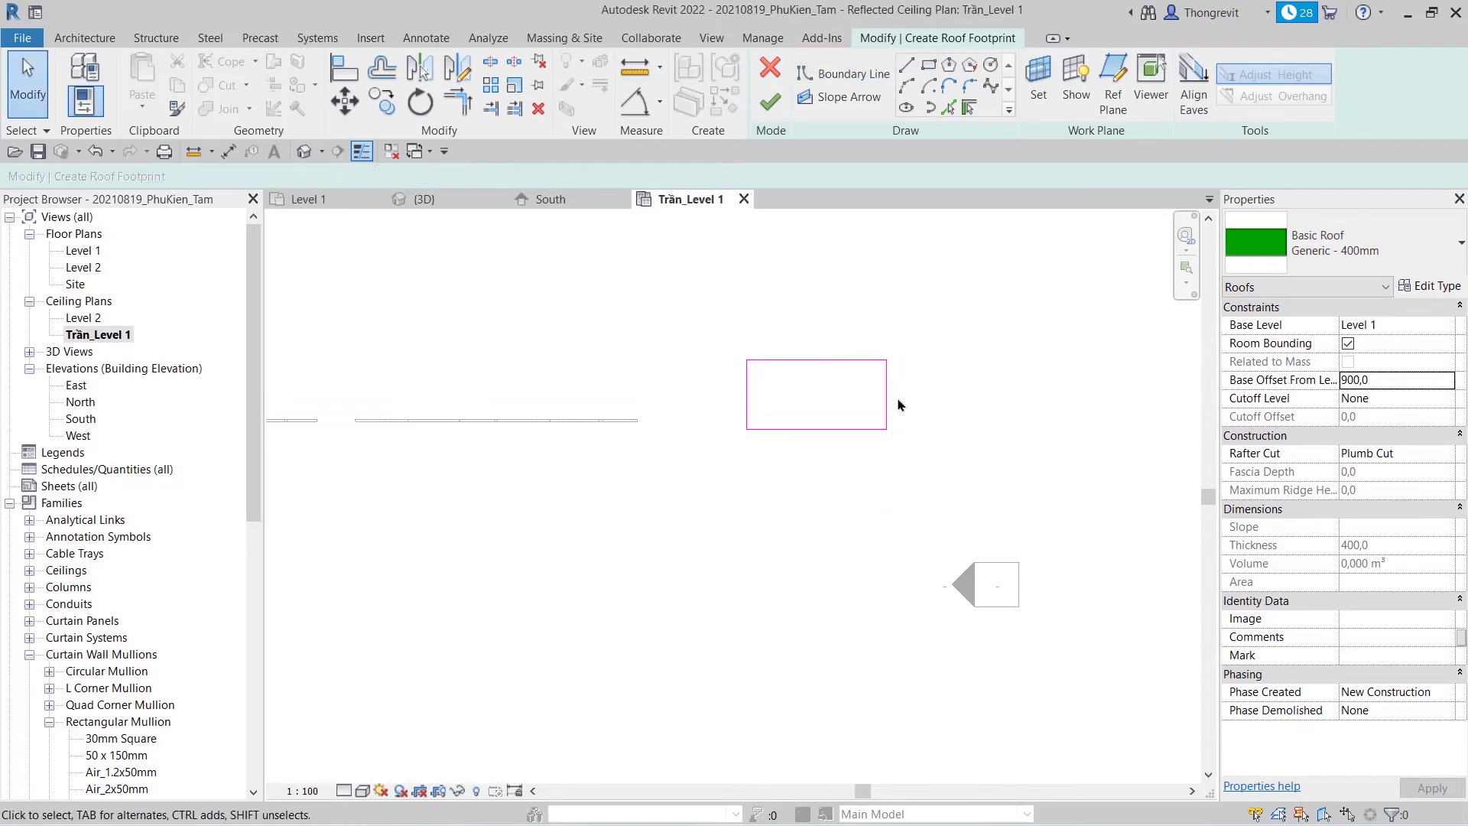
- Resize the footprint to 4500 by 3000 and finish the roof
left_click(891, 403)
left_click(837, 459)
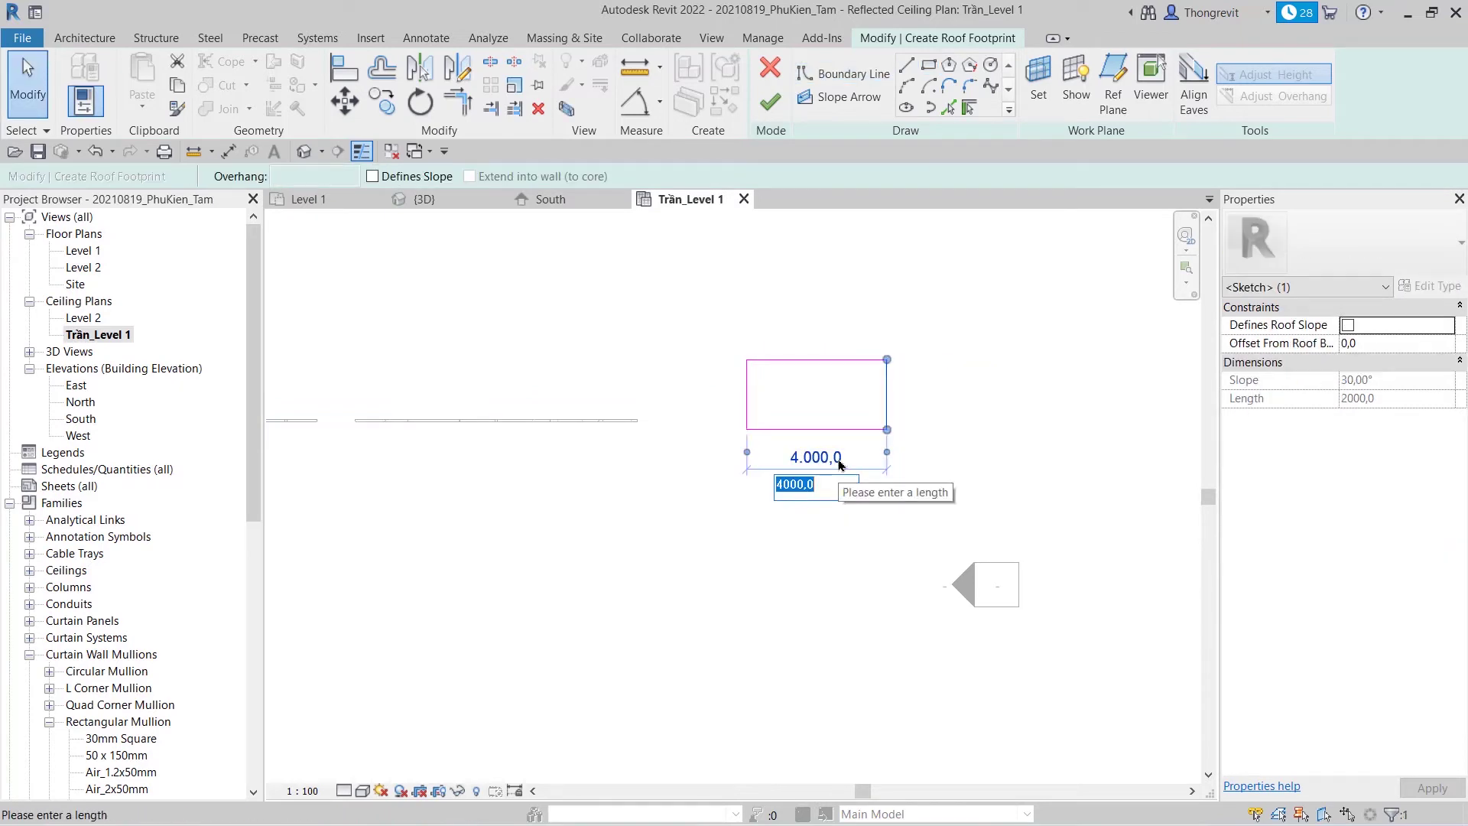
type("4500")
key("Return")
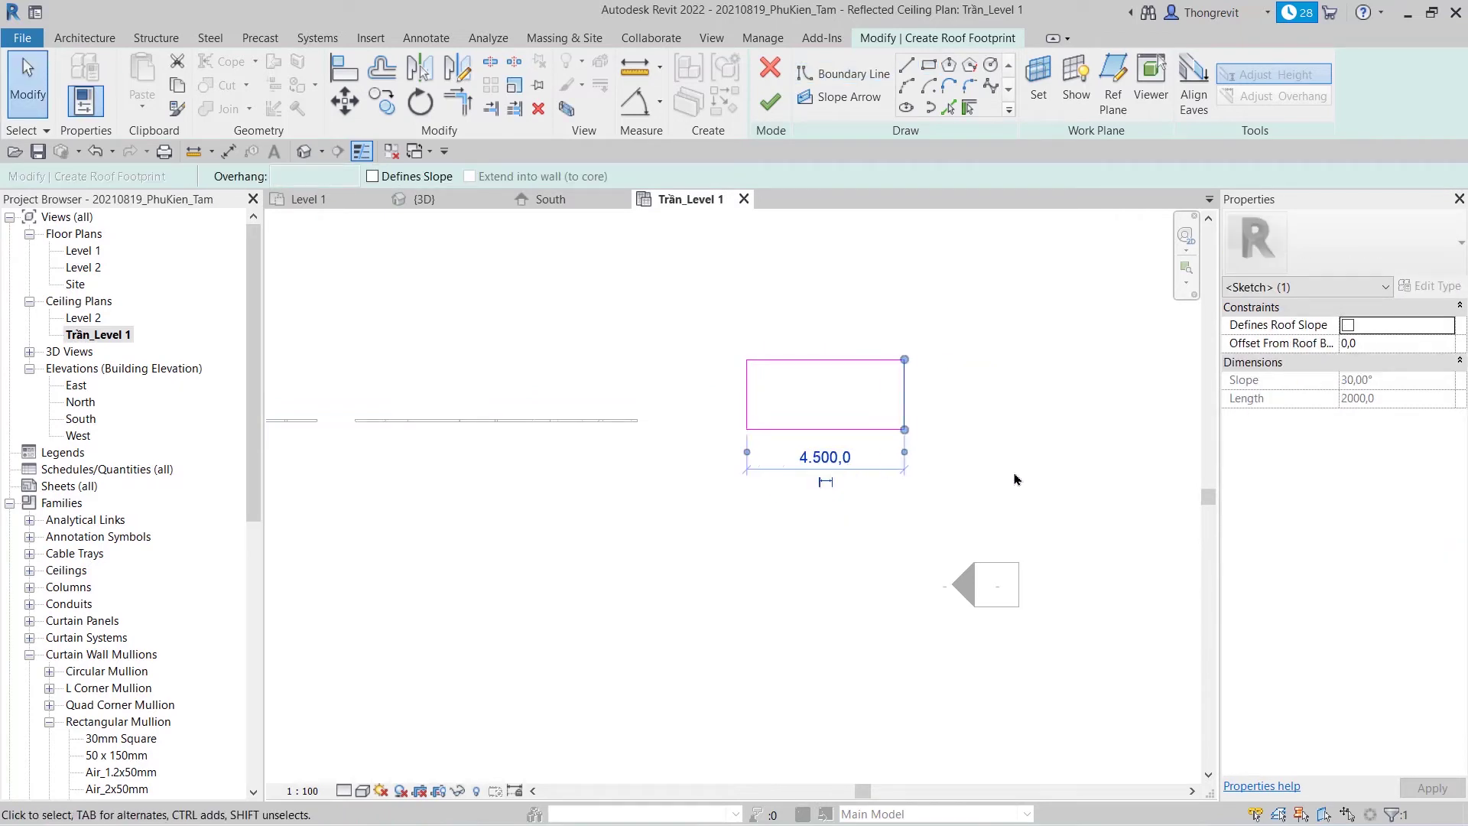
key("Escape")
left_click(837, 441)
left_click(694, 394)
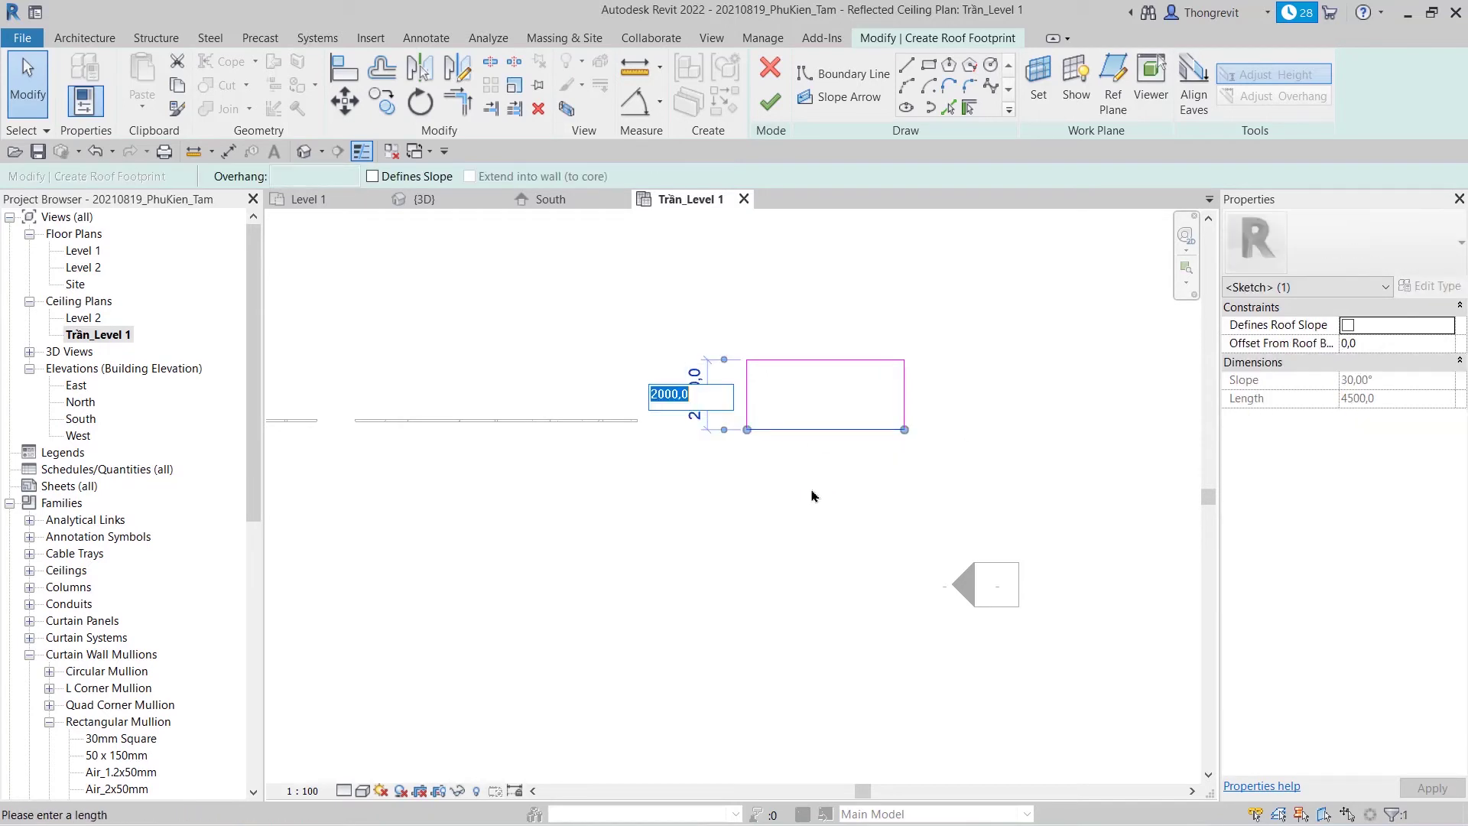
type("3000")
key("Return")
key("Escape")
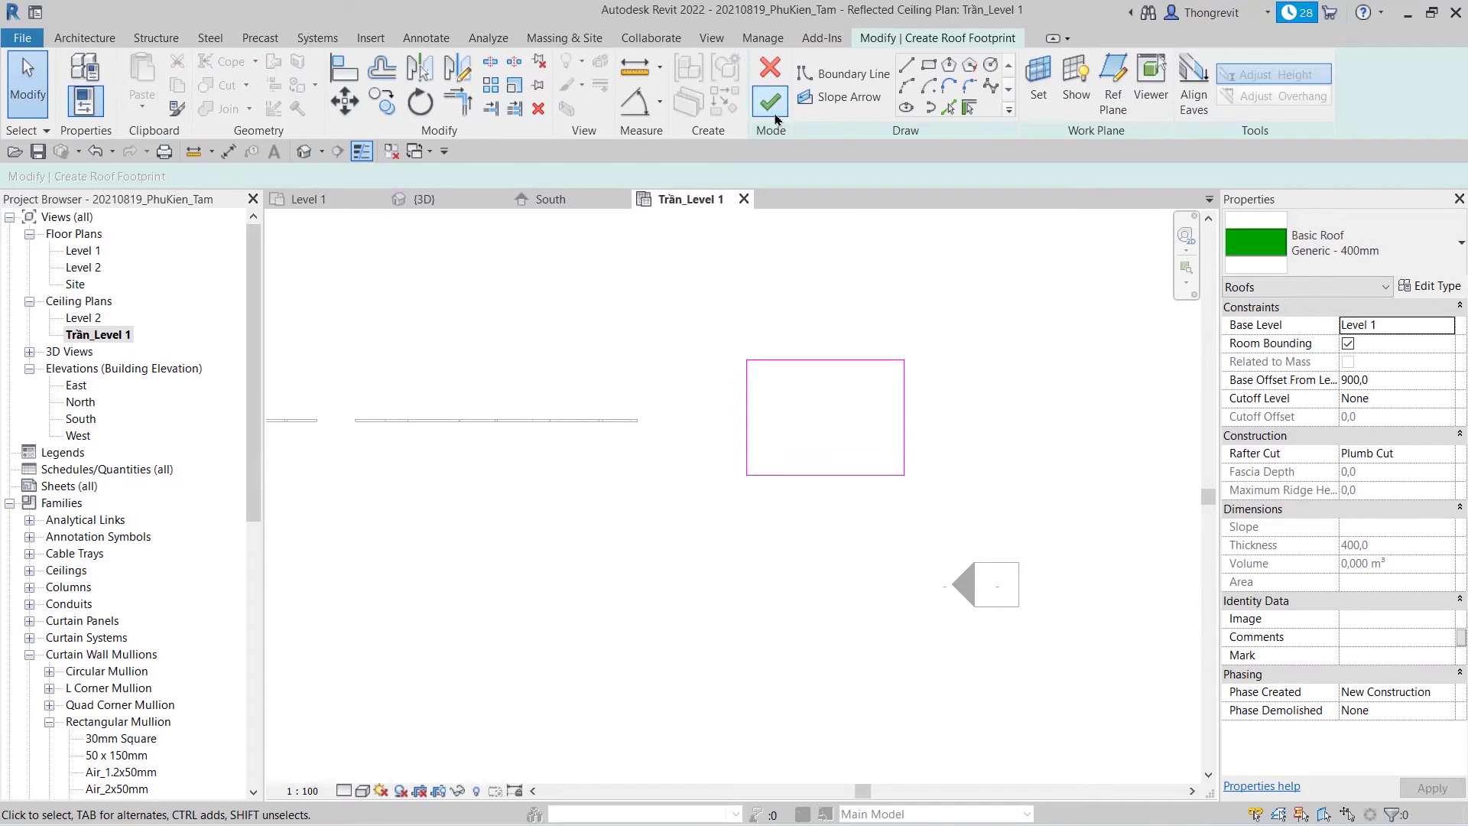
left_click(770, 101)
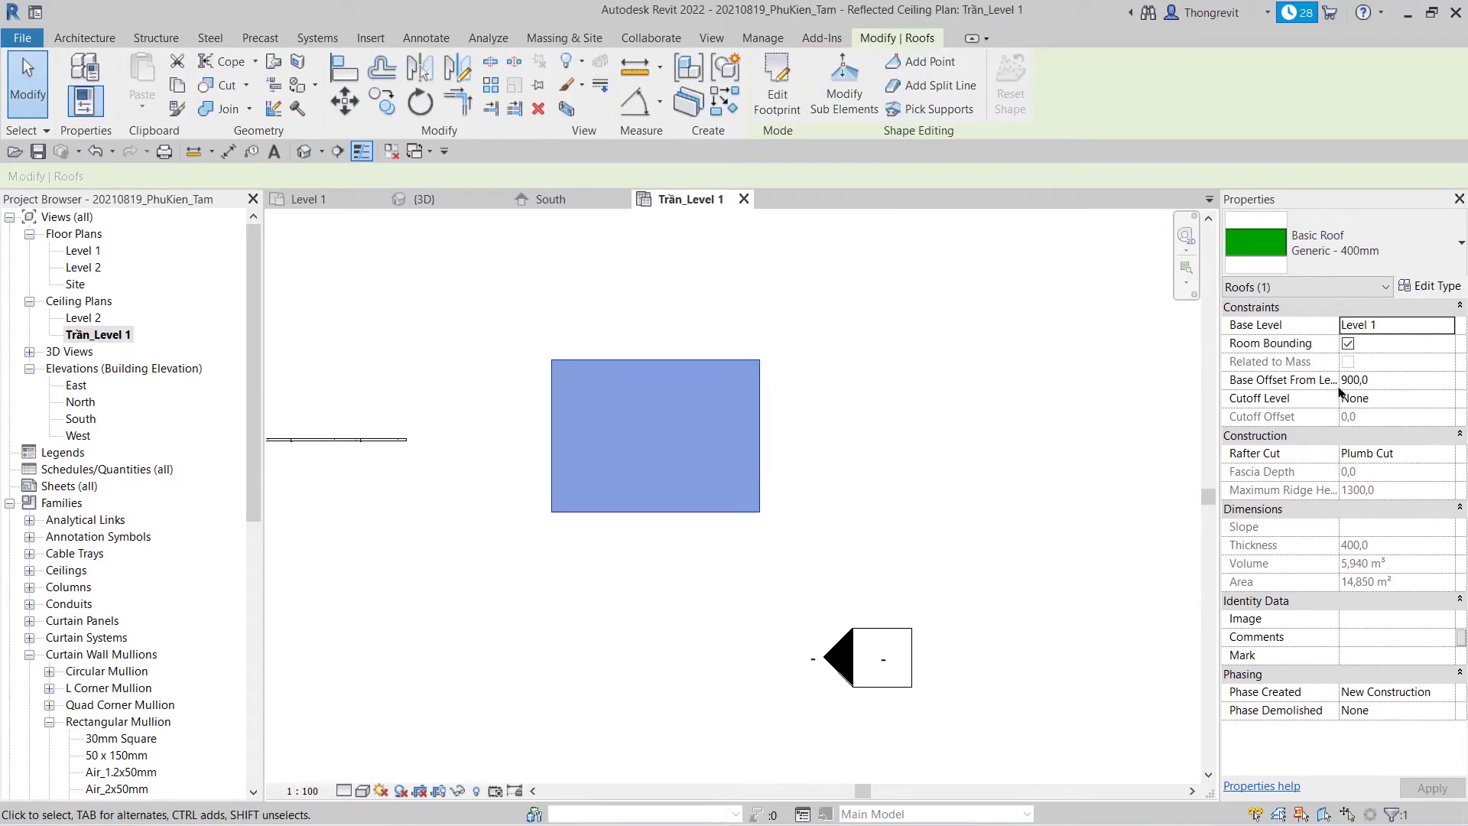
- Switch the roof to Sloped Glazing and duplicate it as ACe_(Procy(IL-IM)-Ngang)_(DuoiInox-TrenTole)_50mm_(1.5m_T-2mm)
left_click(1428, 286)
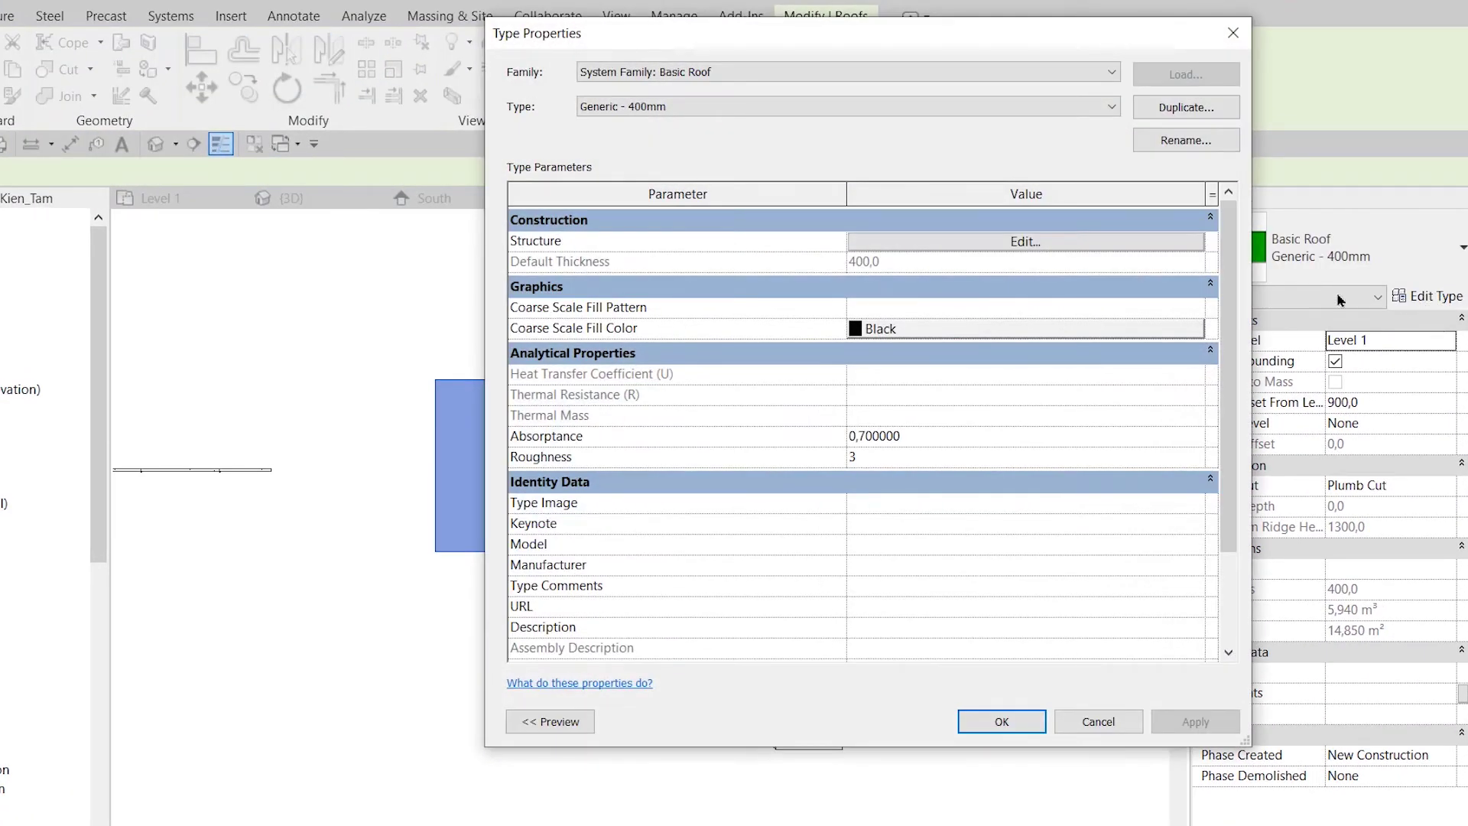
left_click(871, 76)
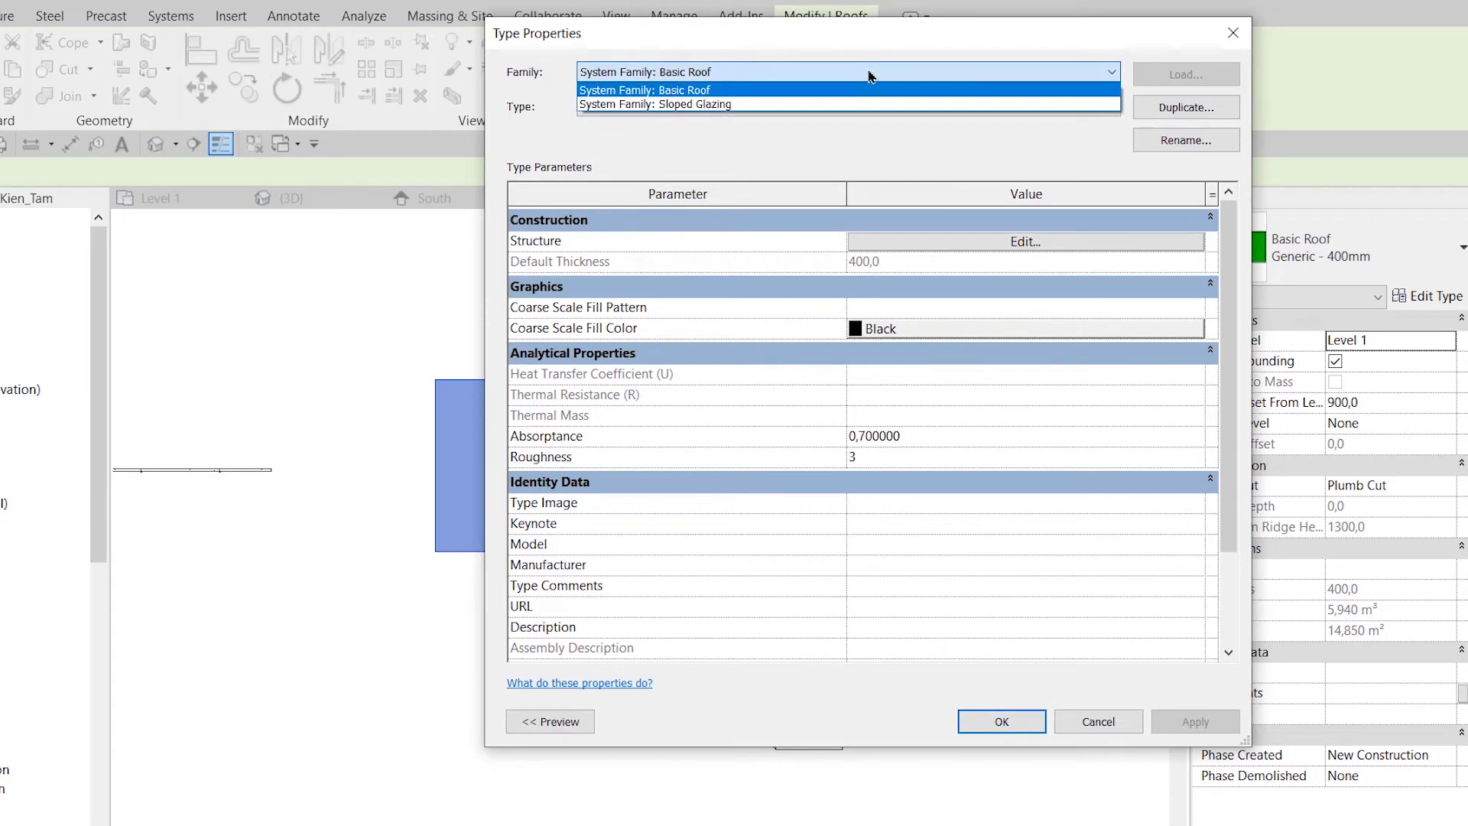
left_click(746, 104)
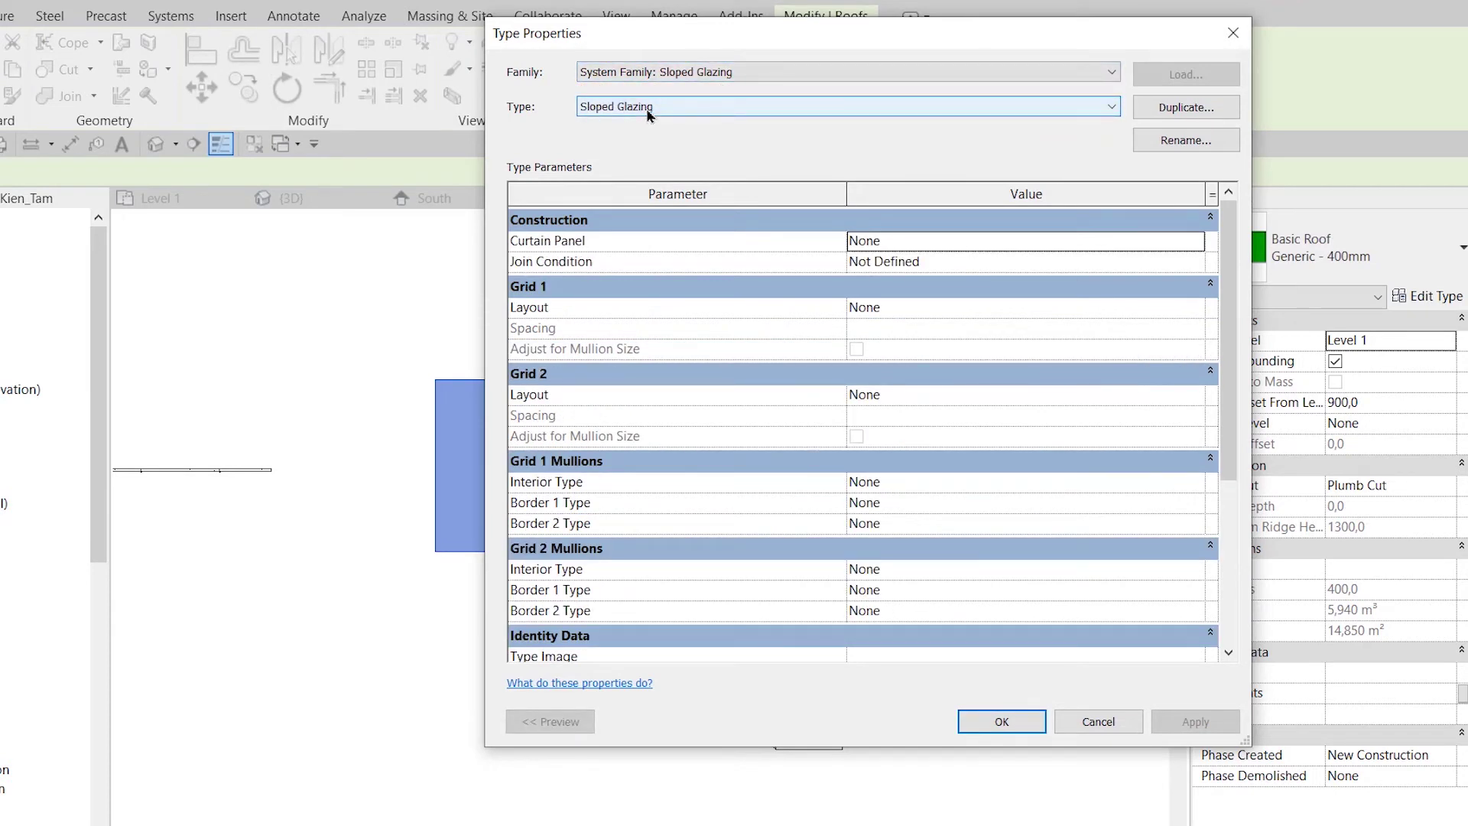
left_click(1186, 108)
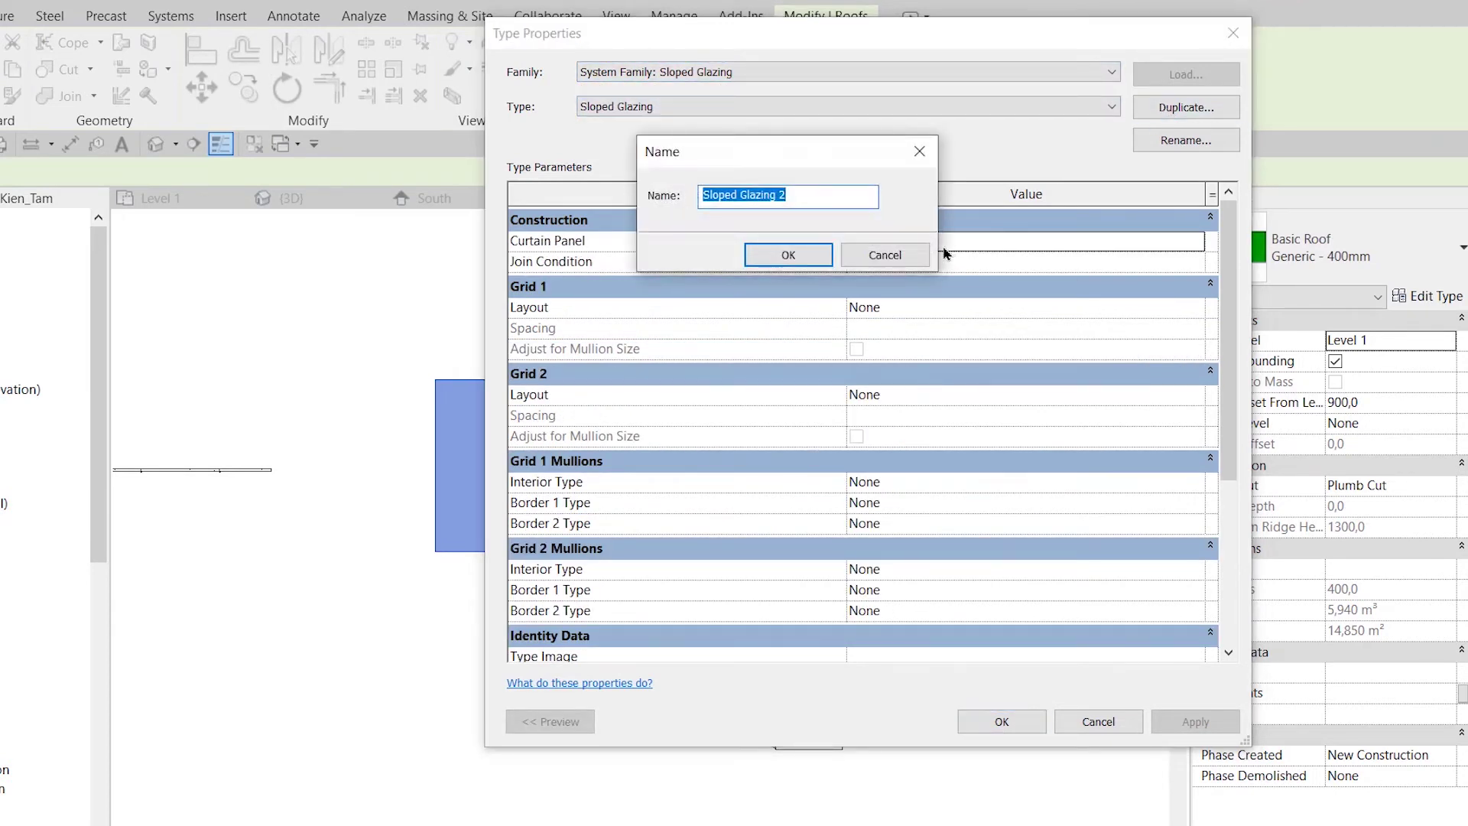
type("ACe")
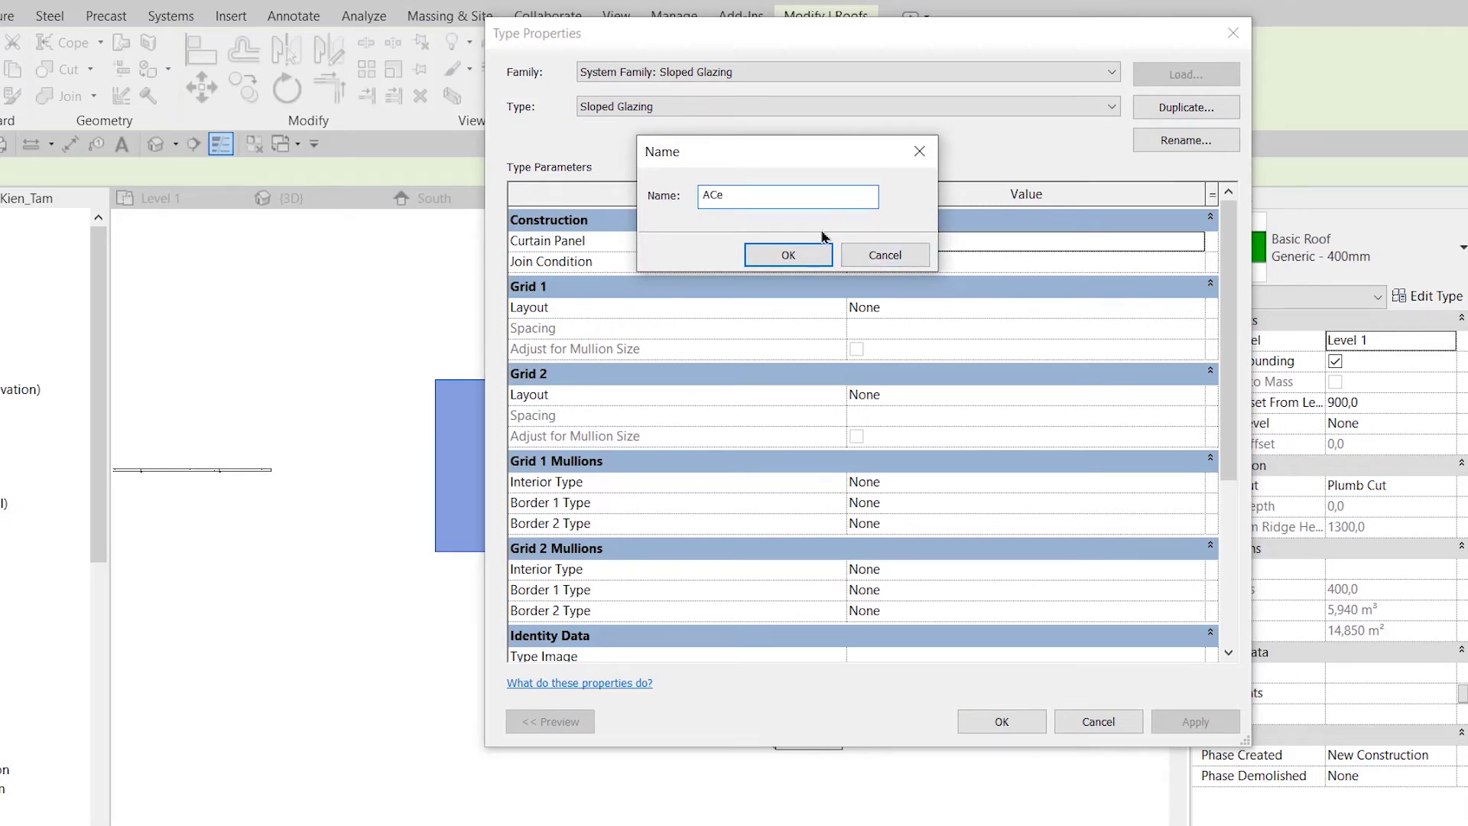
type("_(Pro")
type("cy(1")
type("M)-Ng")
type("ang)_(")
type("DuoiInox-T")
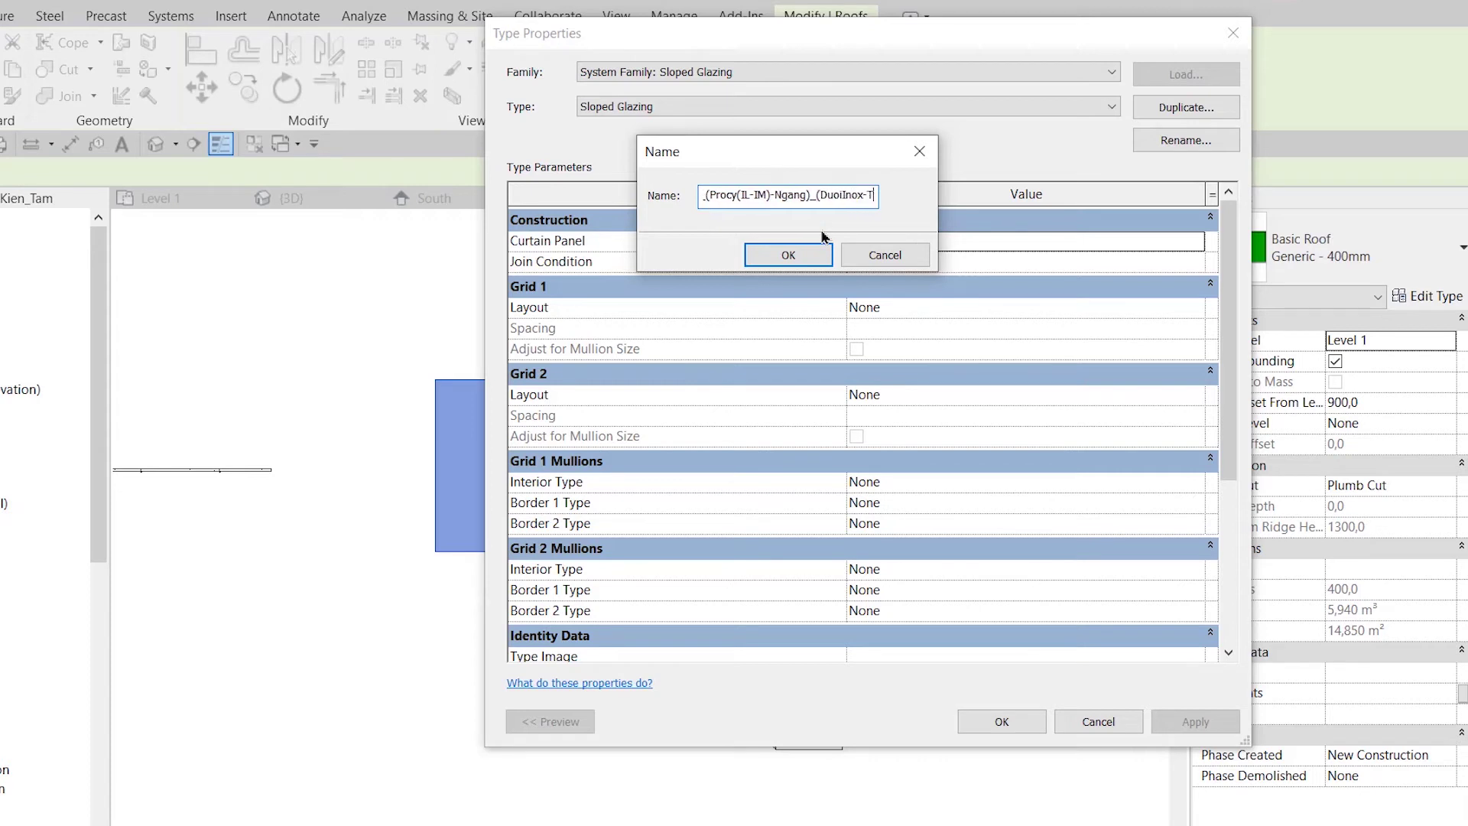
type("renTole)_")
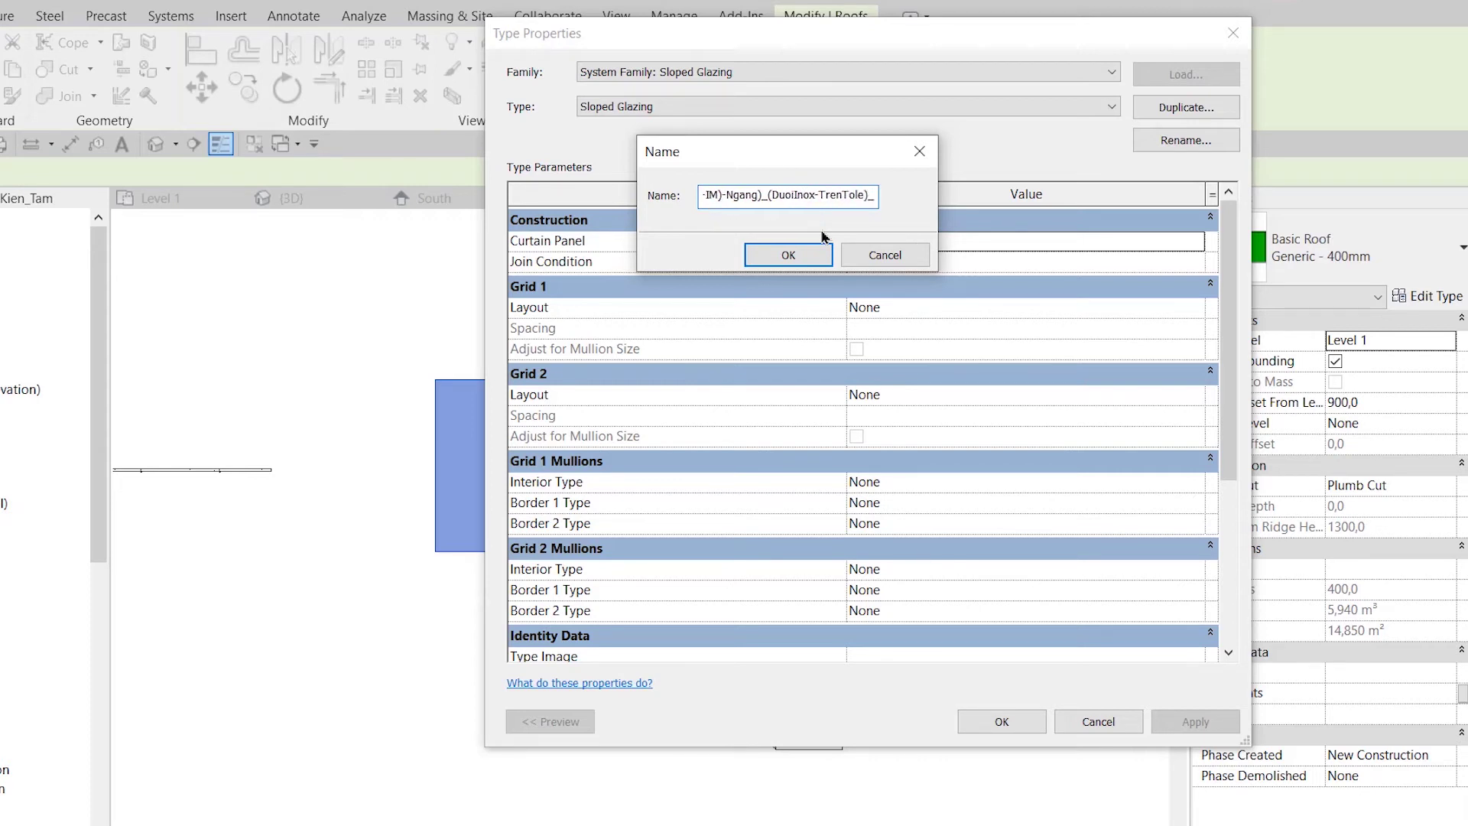
type("50mm_(")
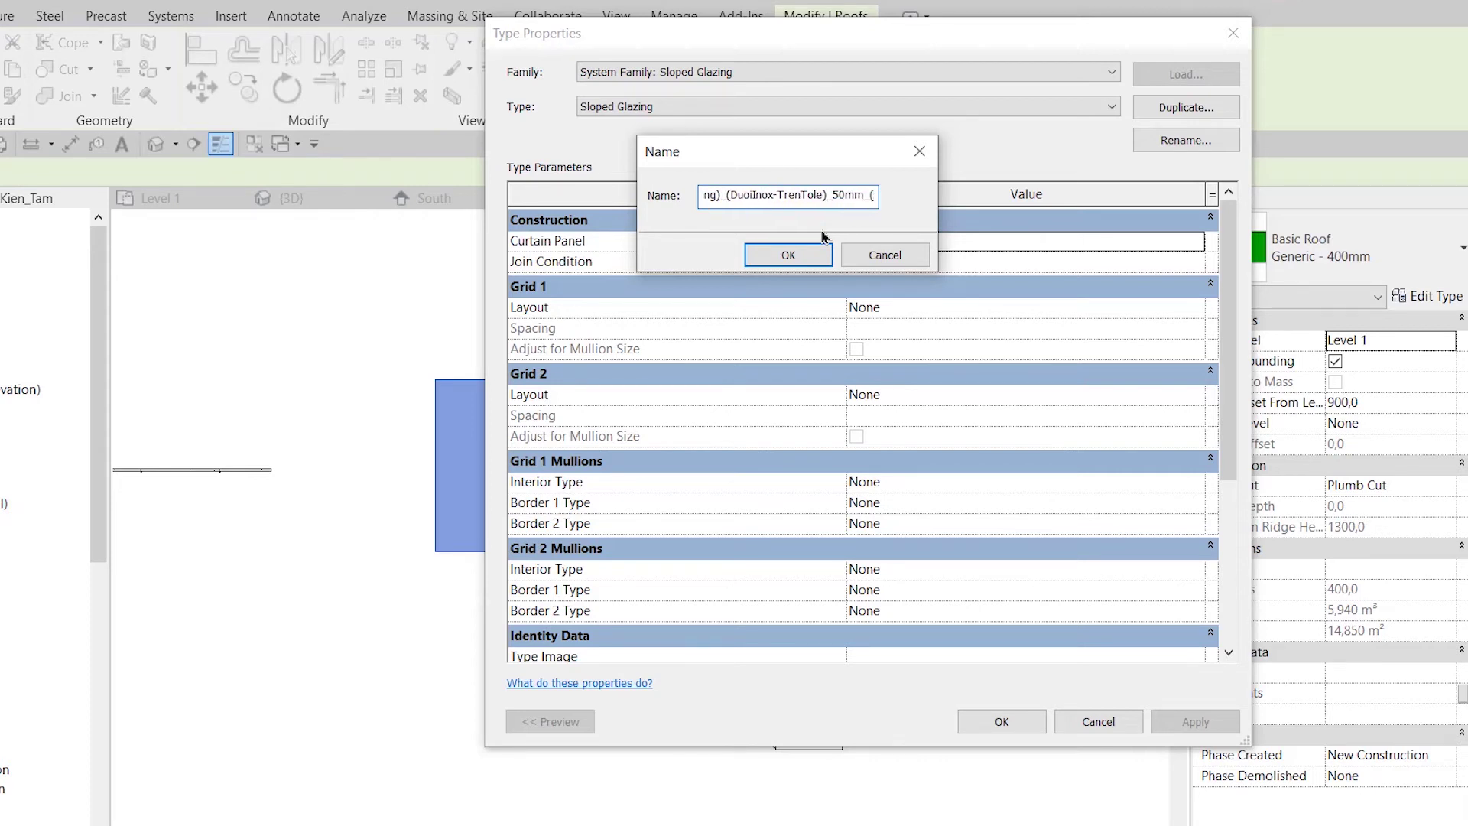
type("1.")
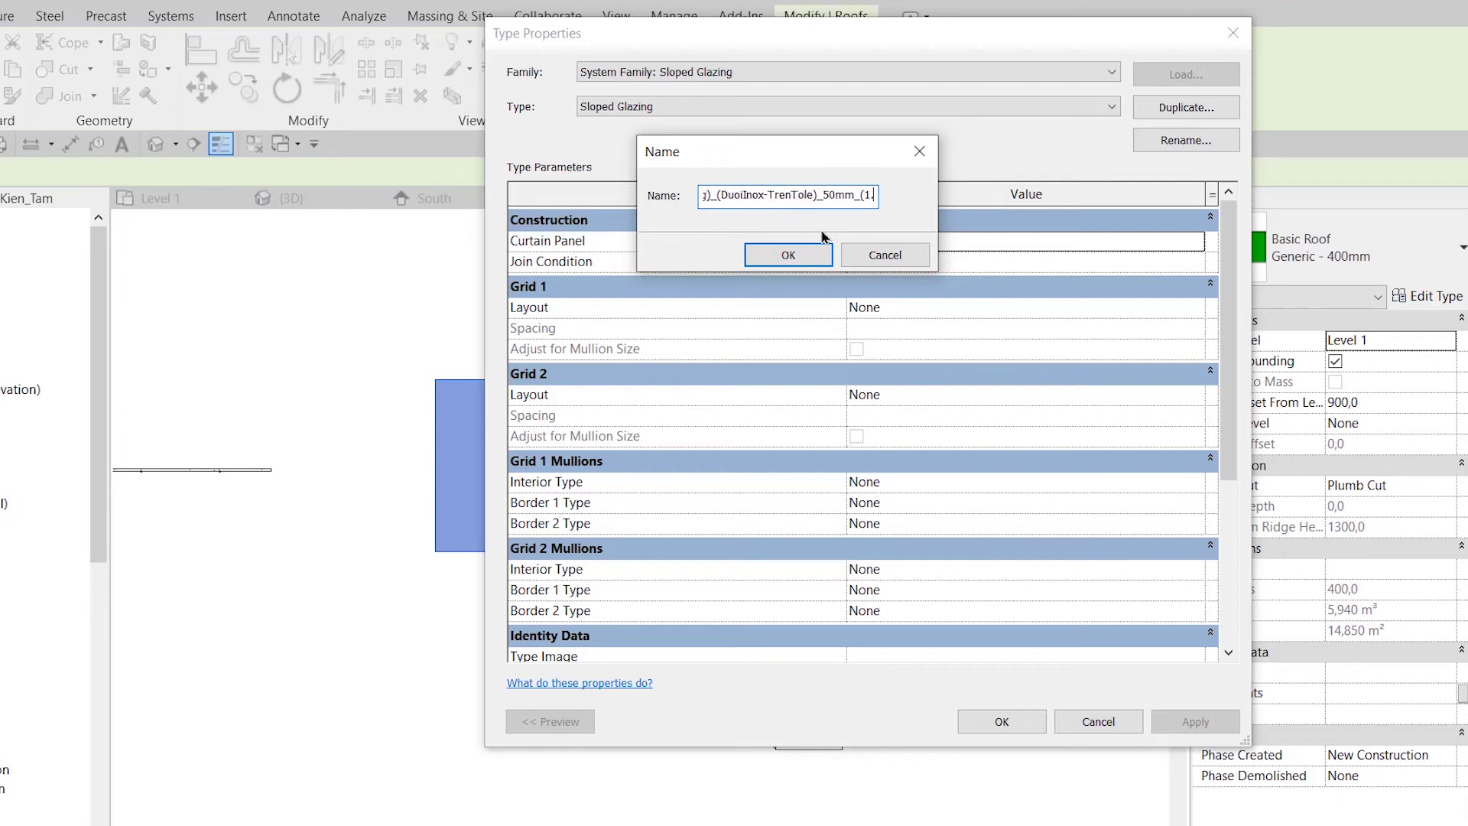
type("5m_T")
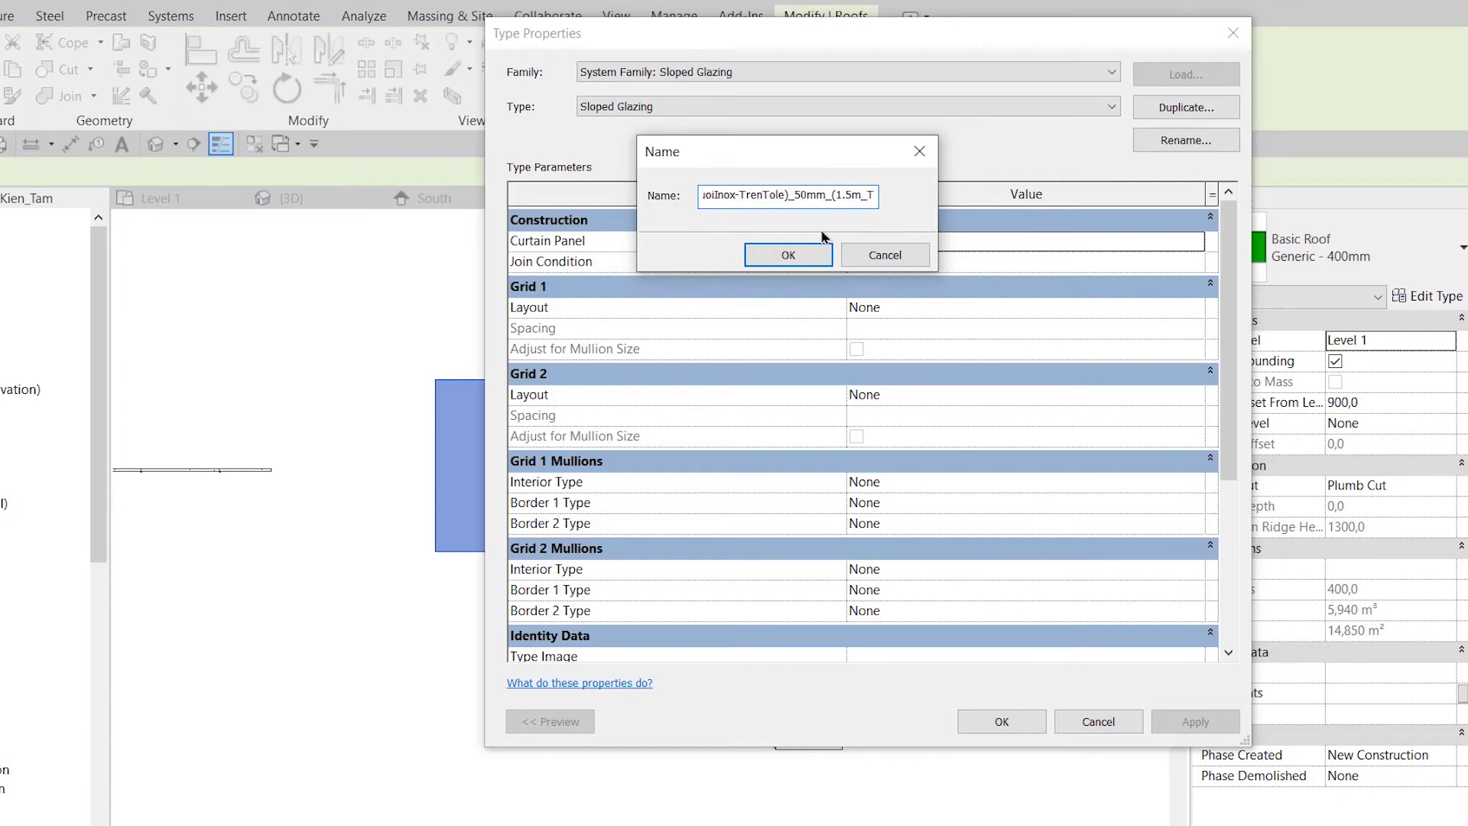
type("-2mm)")
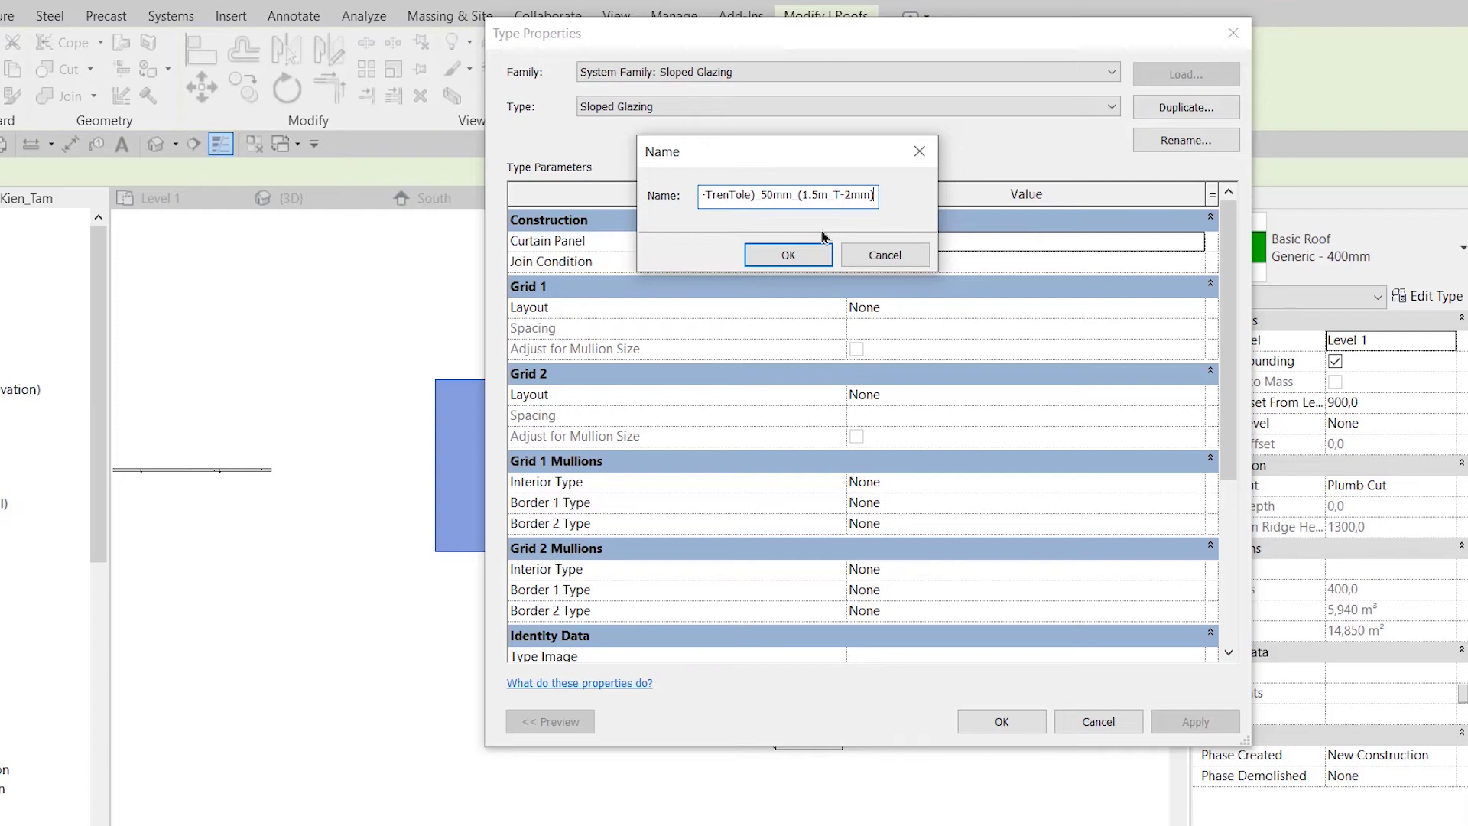
left_click(792, 252)
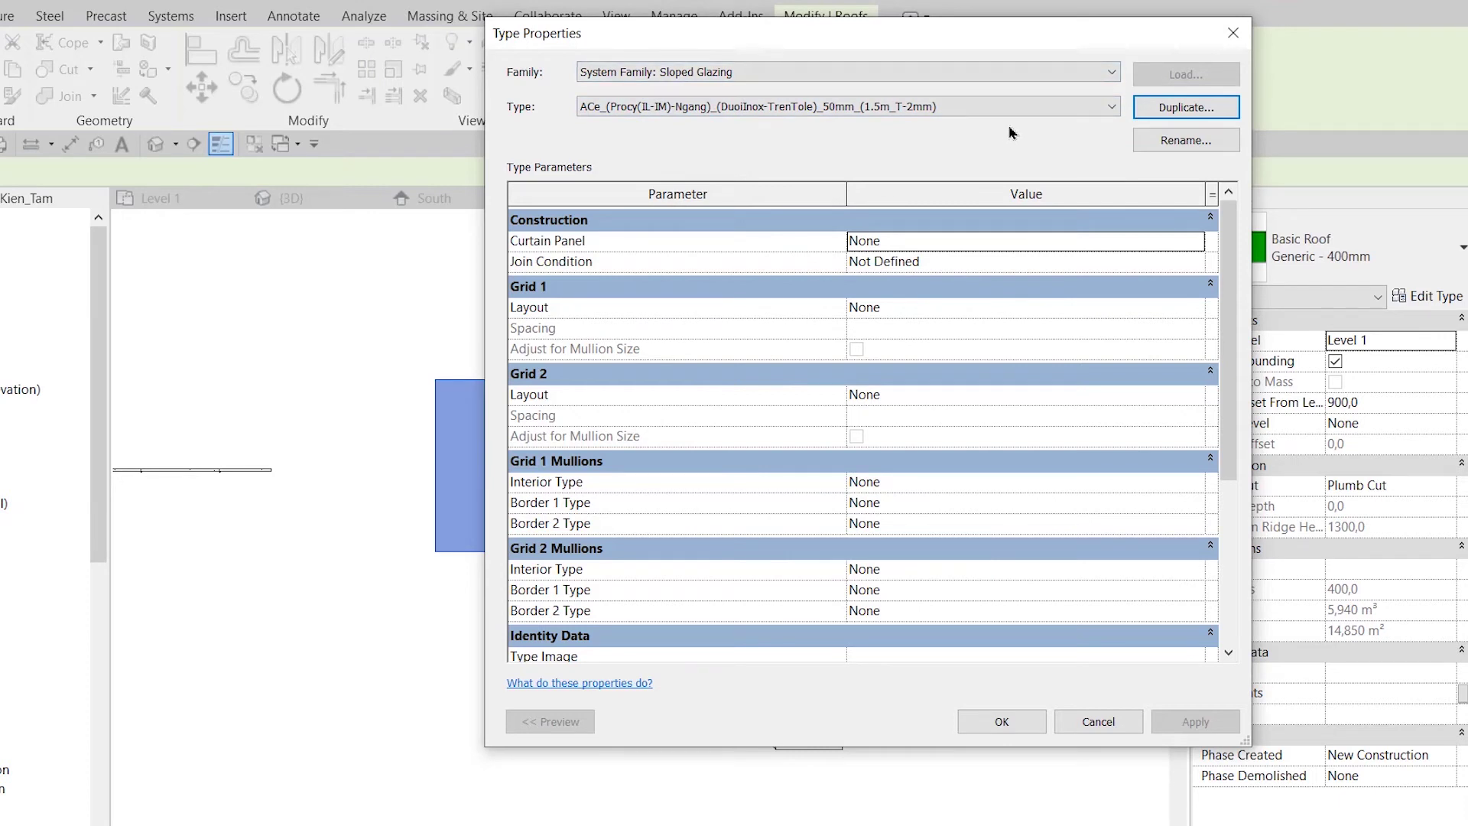
- Set the curtain panel to (c2)_Ngoài(Inox)_Trong(Tole)_50mm
left_click_drag(846, 193, 672, 194)
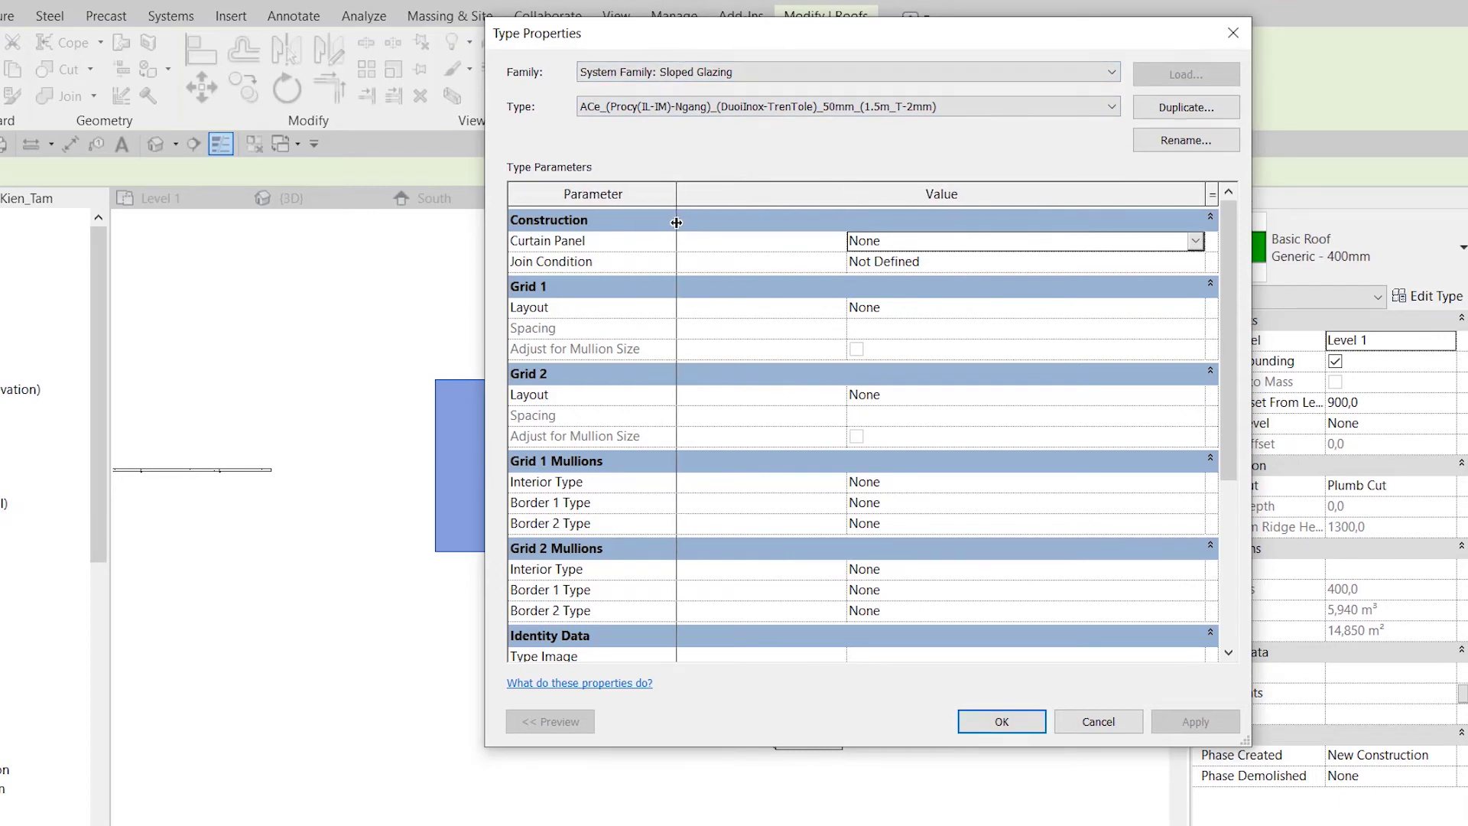
left_click(1196, 241)
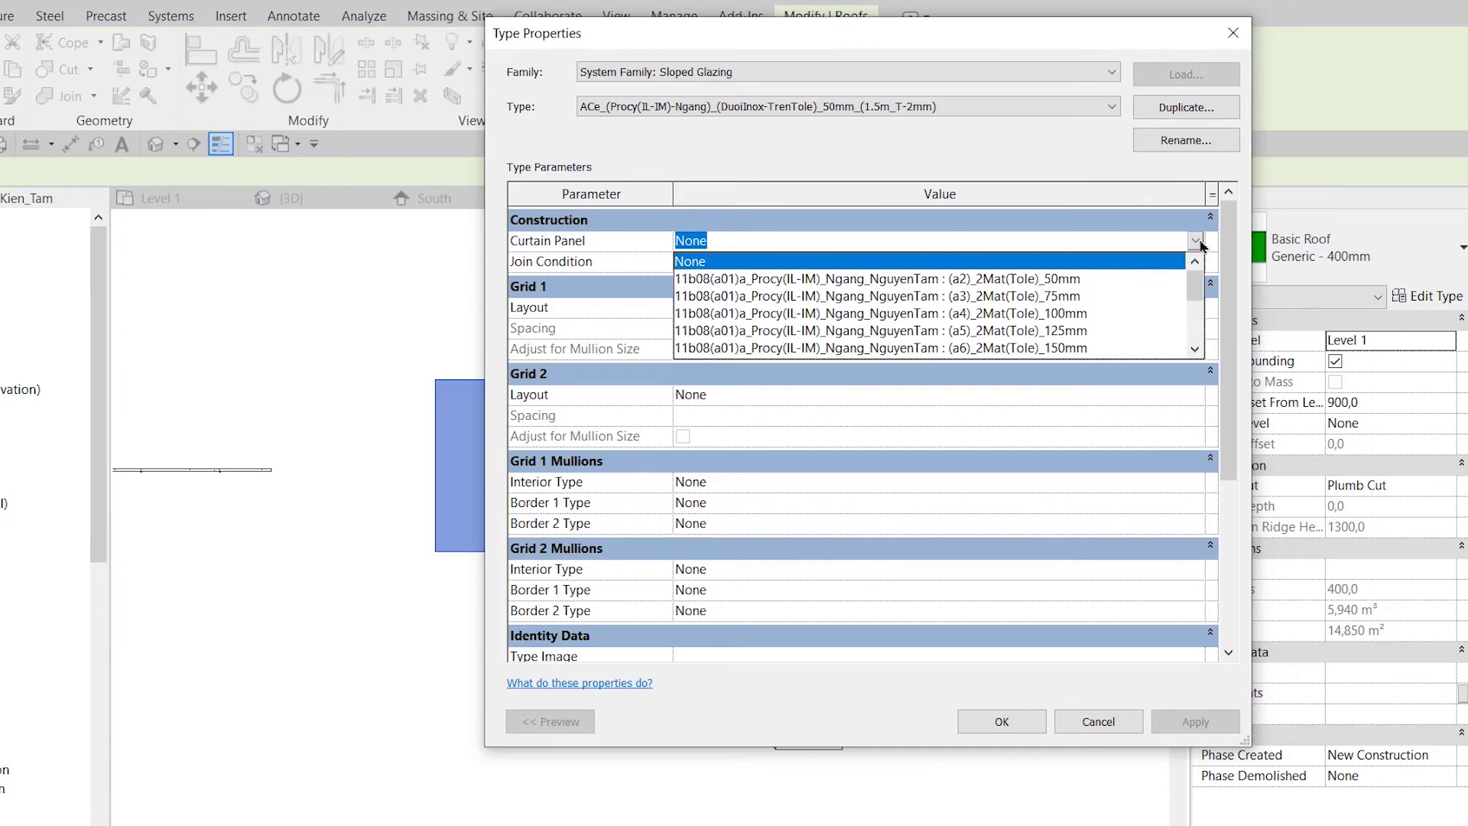
scroll(1193, 348, "down", 5)
left_click(1104, 331)
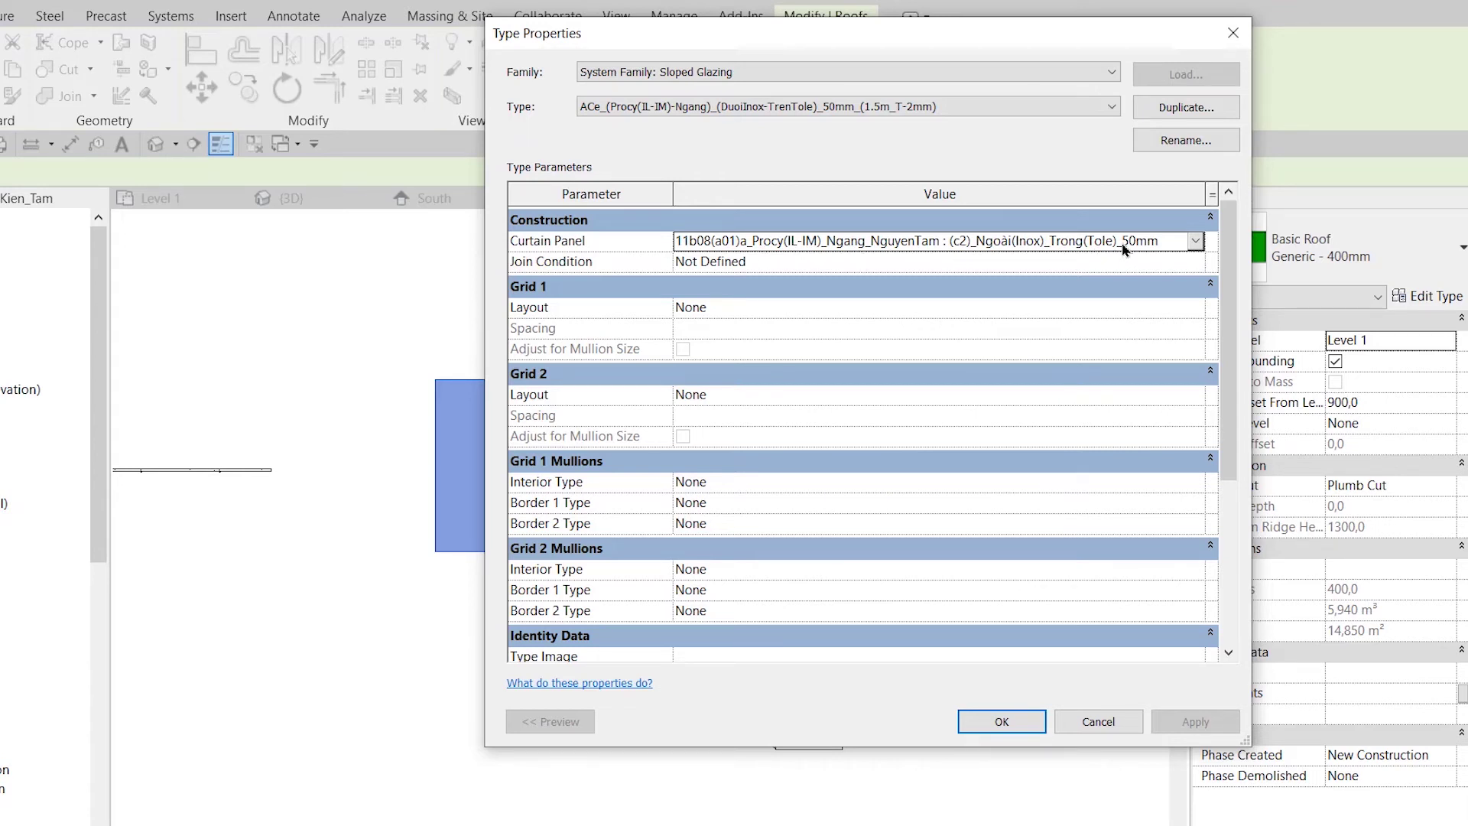
- Set Grid 1 to Fixed Distance at 1502 and Grid 2 to Fixed Distance at 1100
left_click(1082, 310)
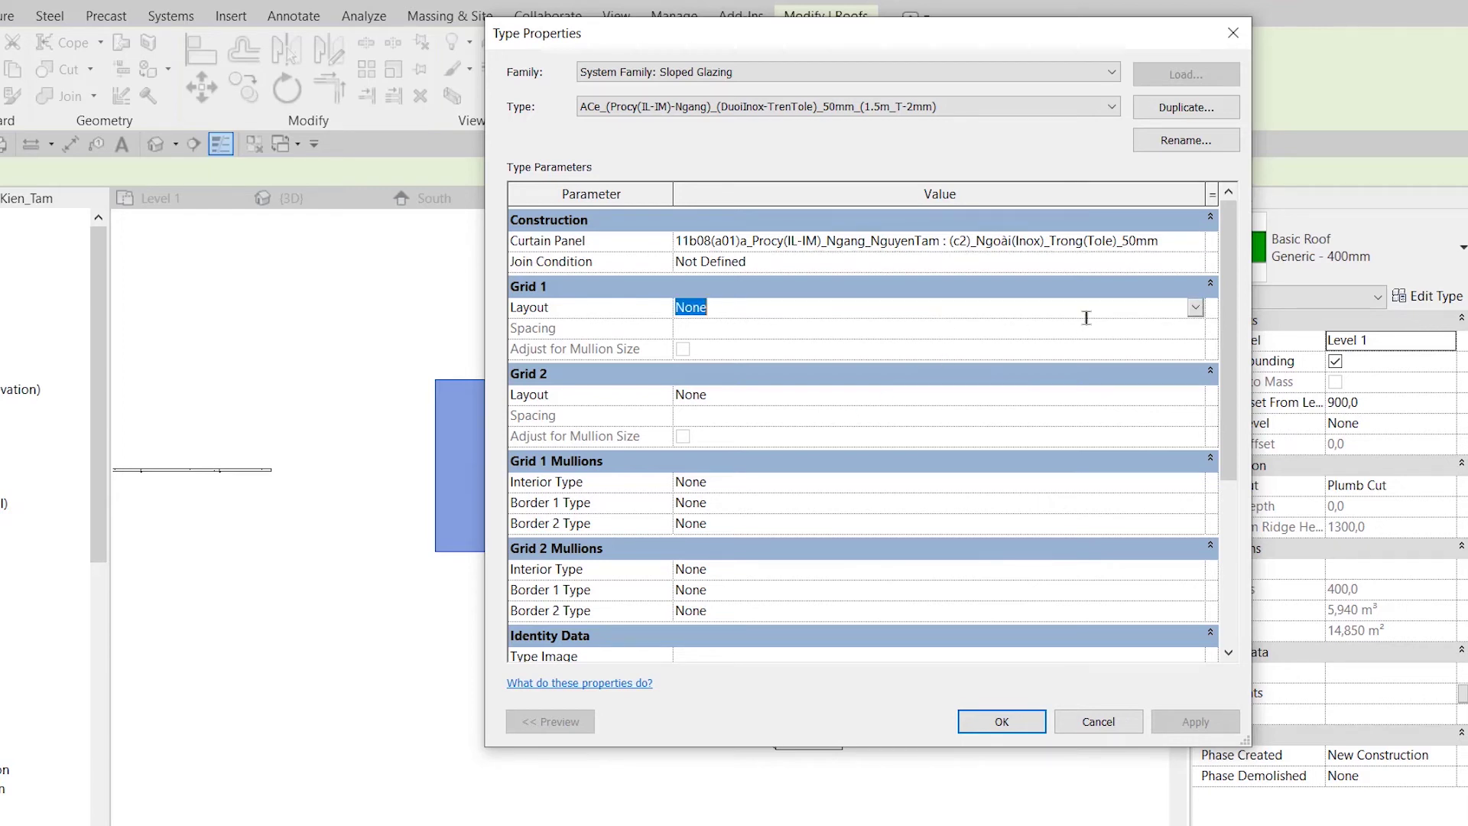
left_click(1184, 306)
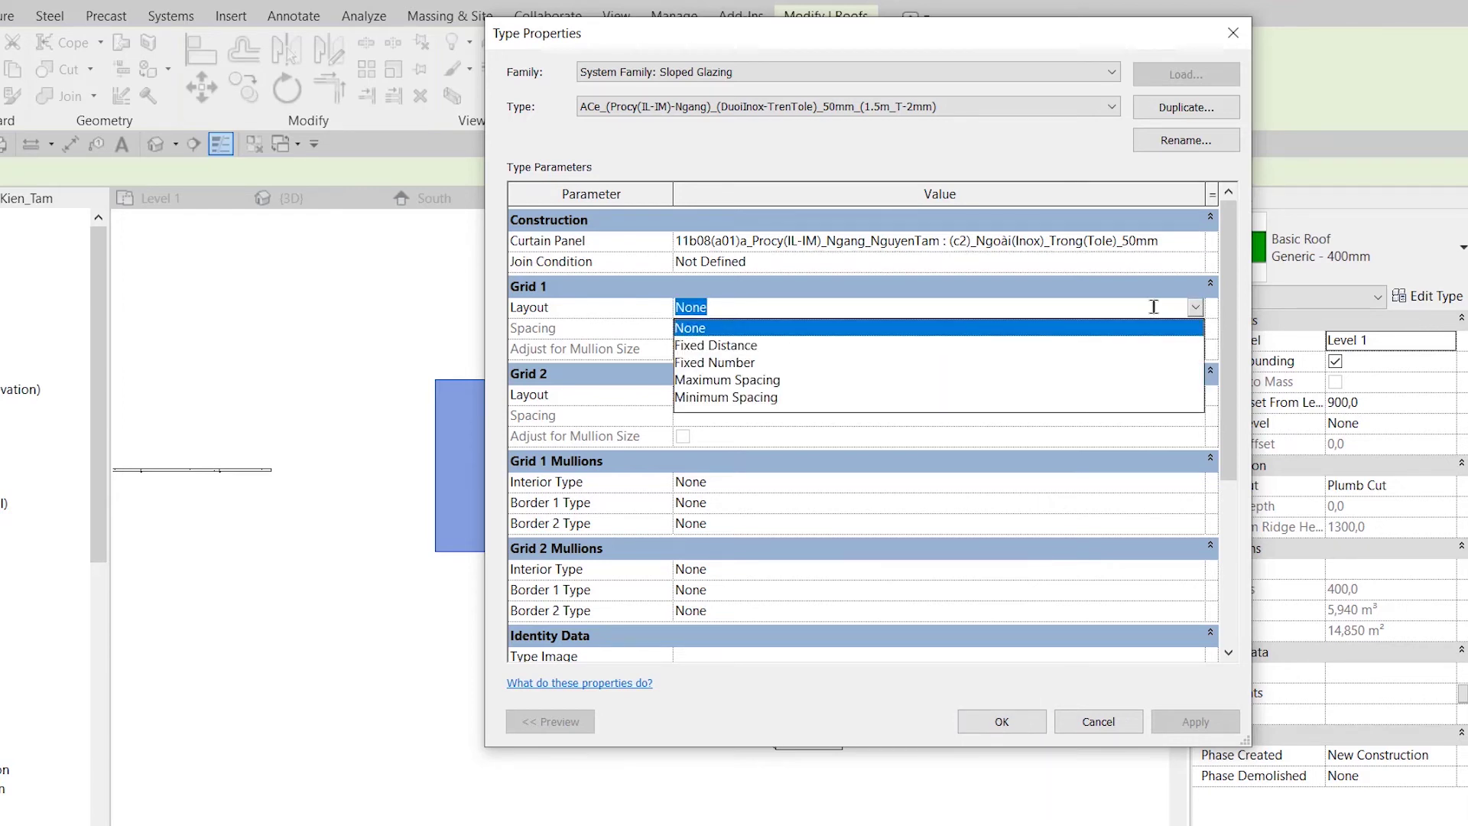
left_click(765, 345)
type("1502")
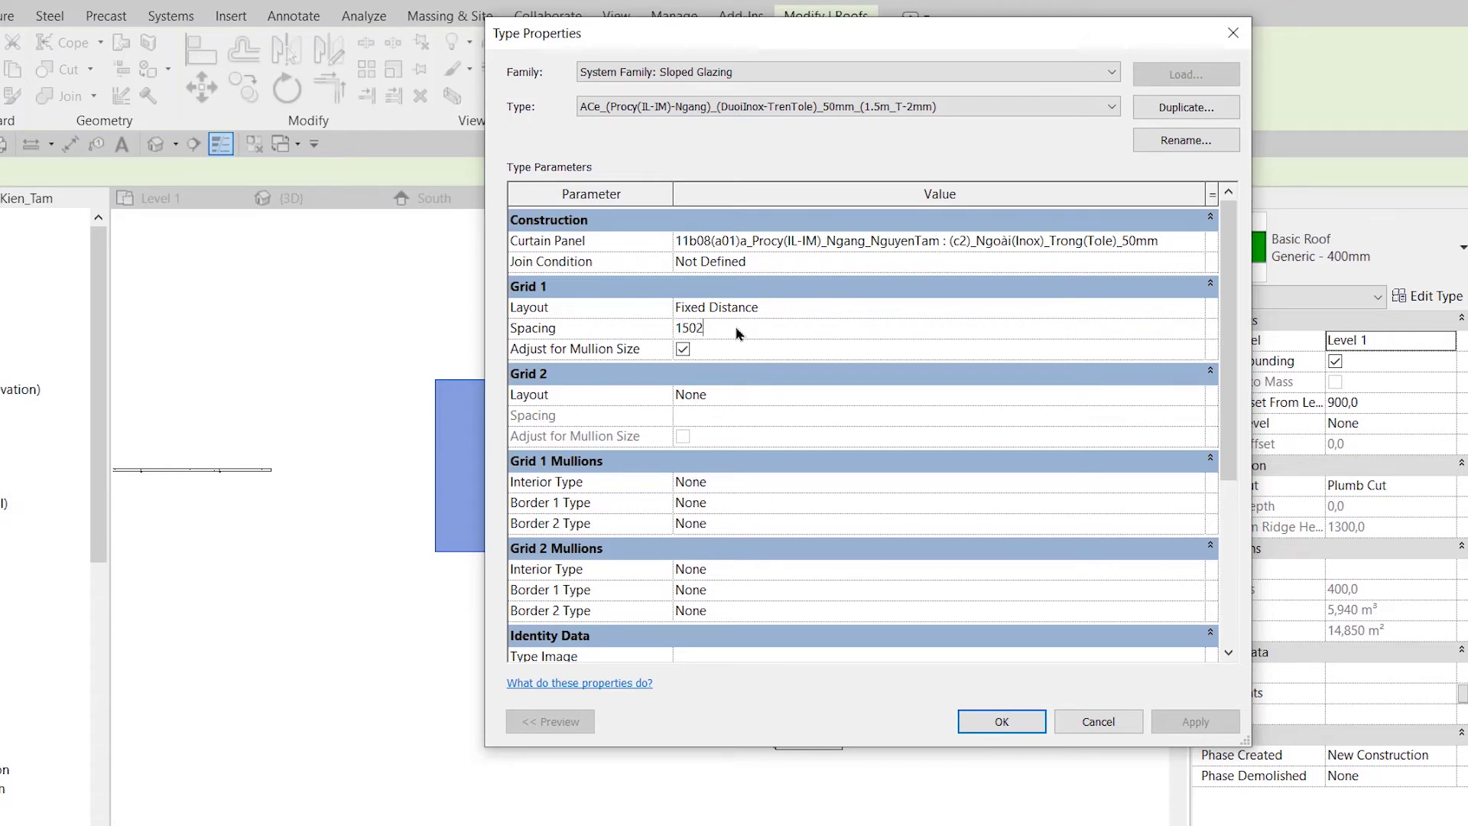
left_click(744, 396)
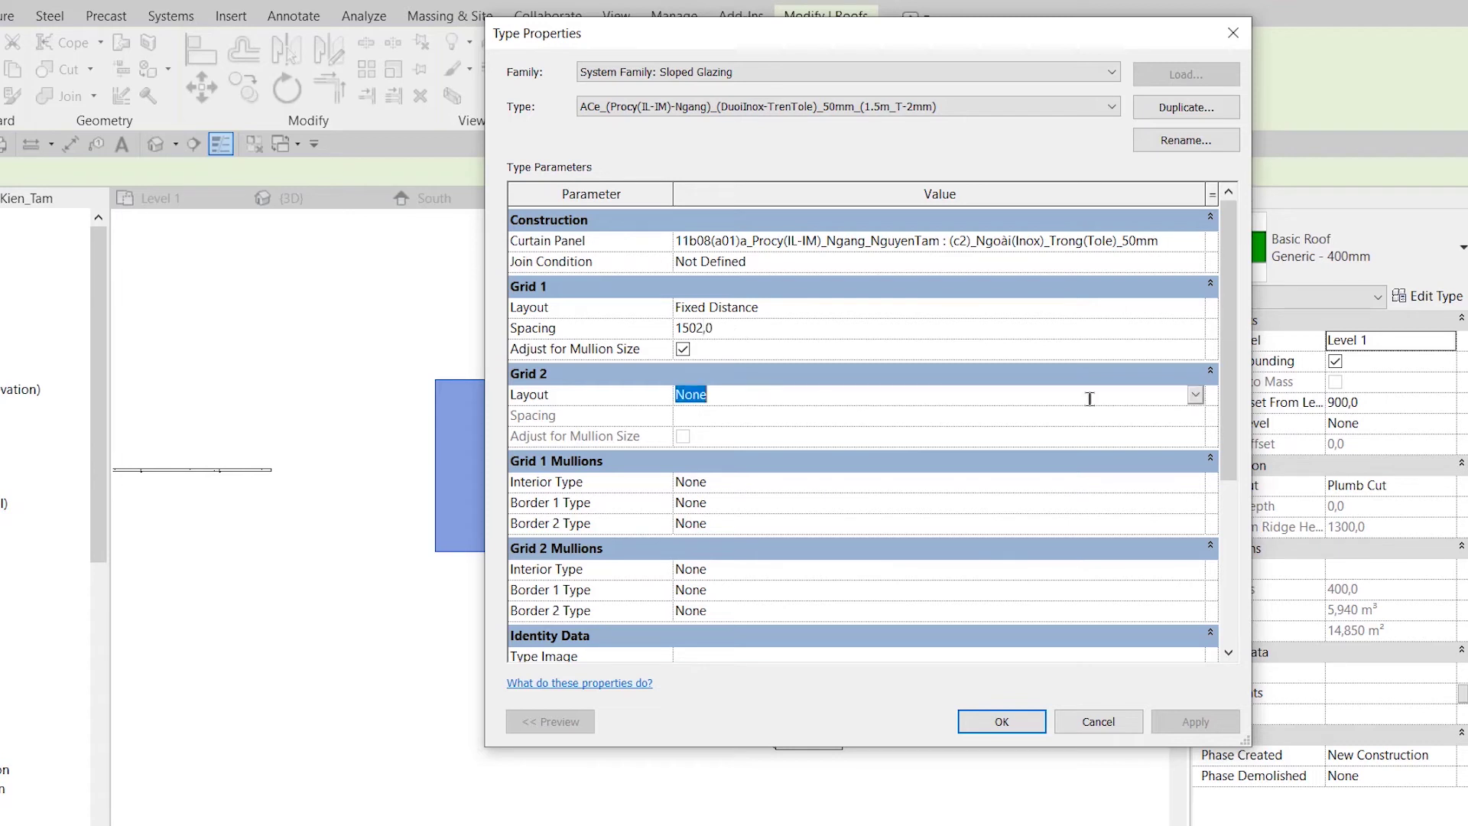
left_click(1158, 396)
left_click(746, 435)
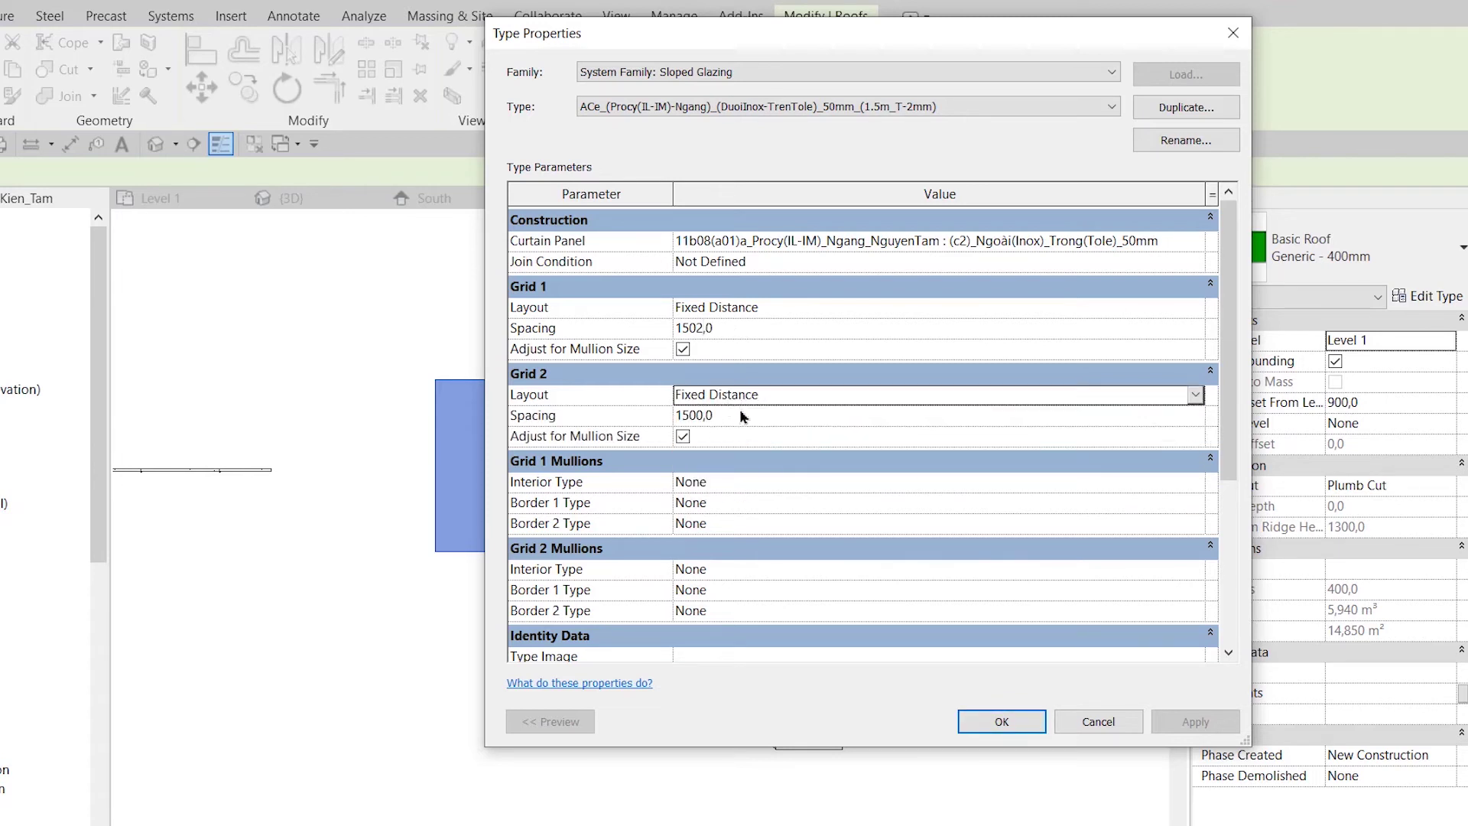
left_click(740, 413)
type("11")
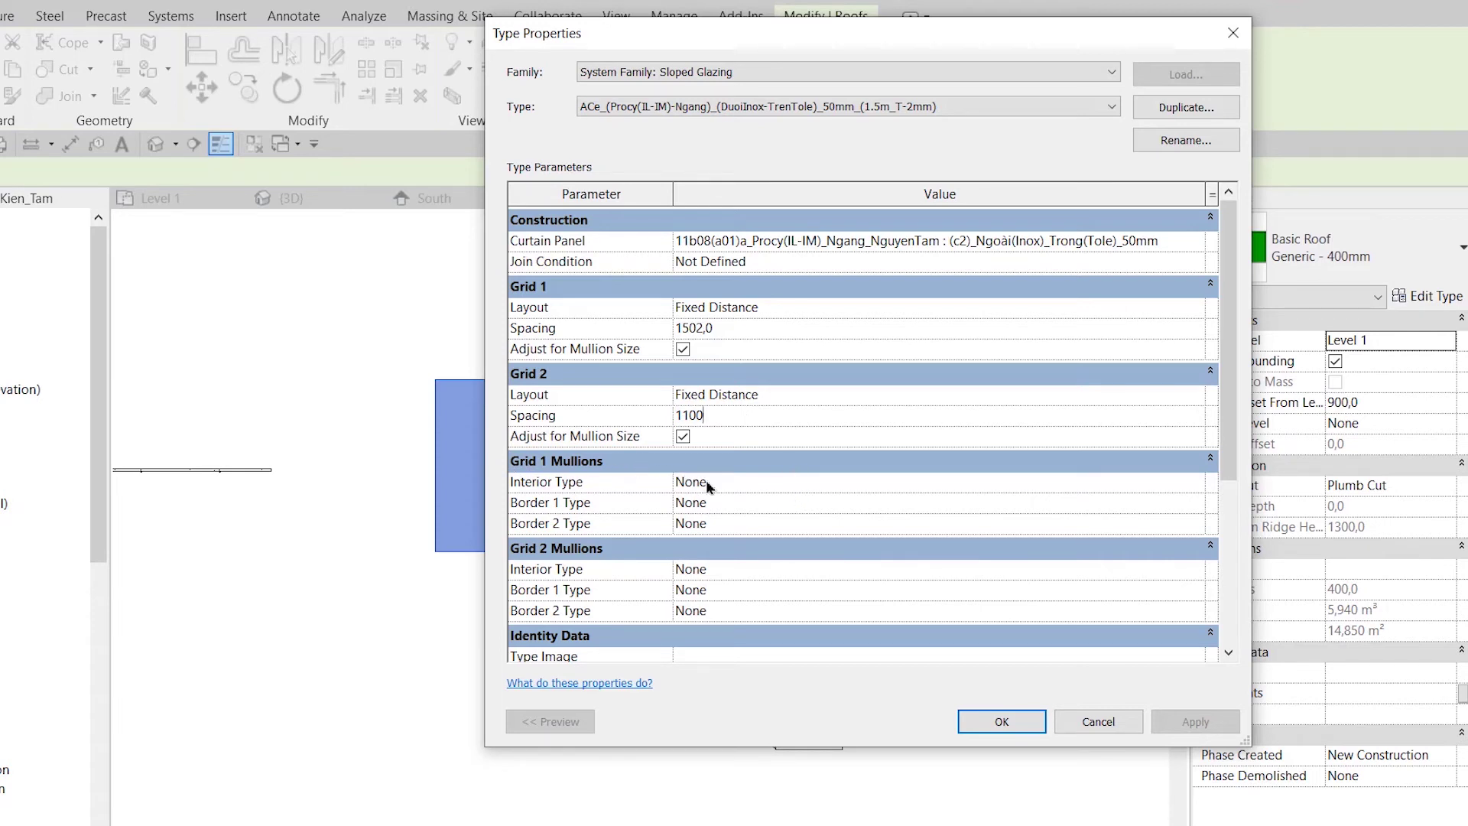
- Make Rectangular Mullion : Air_2x50mm the Grid 1 interior mullion type
left_click(783, 483)
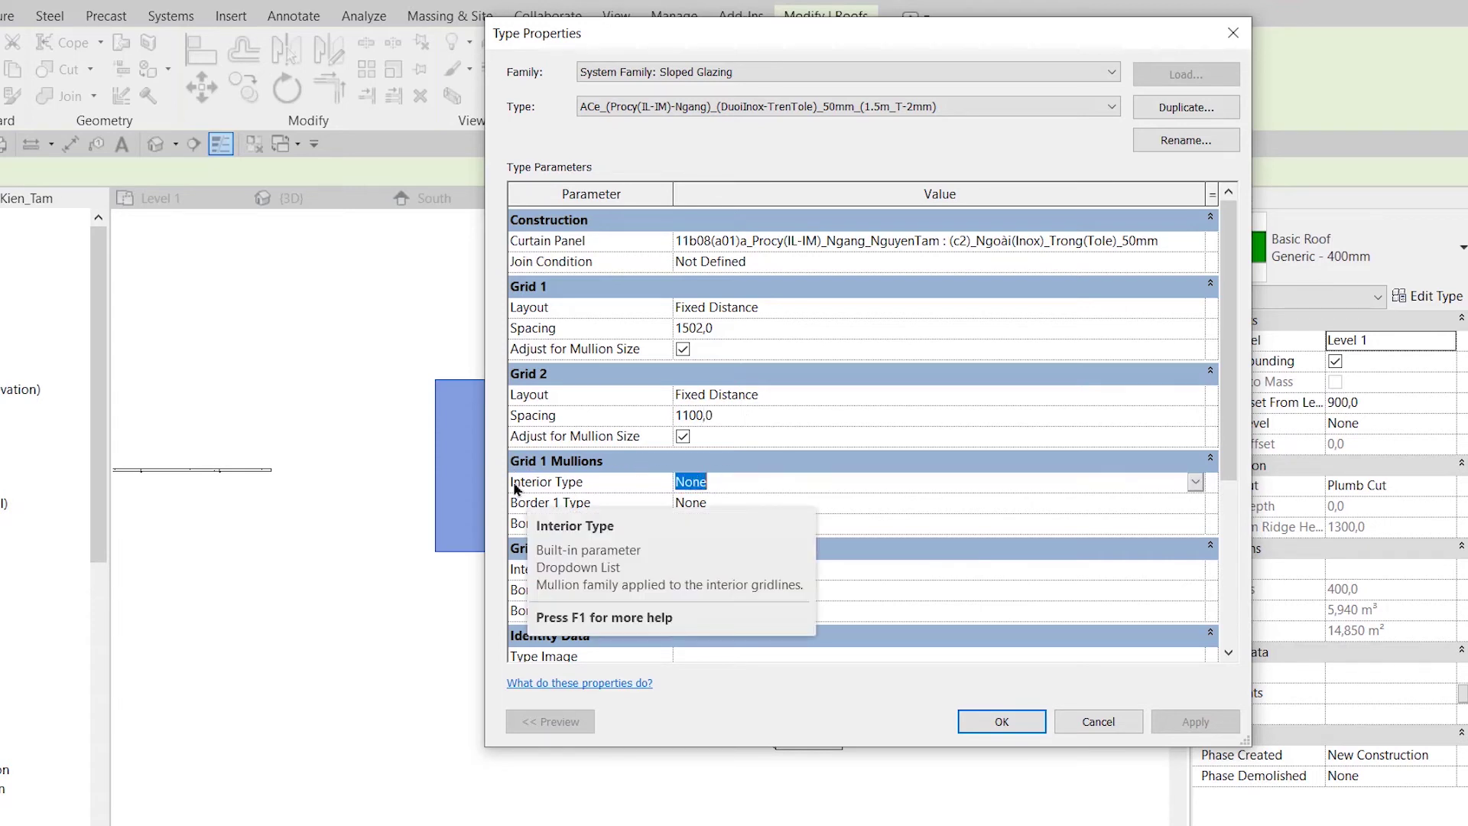
left_click(1195, 482)
scroll(869, 585, "down", 1)
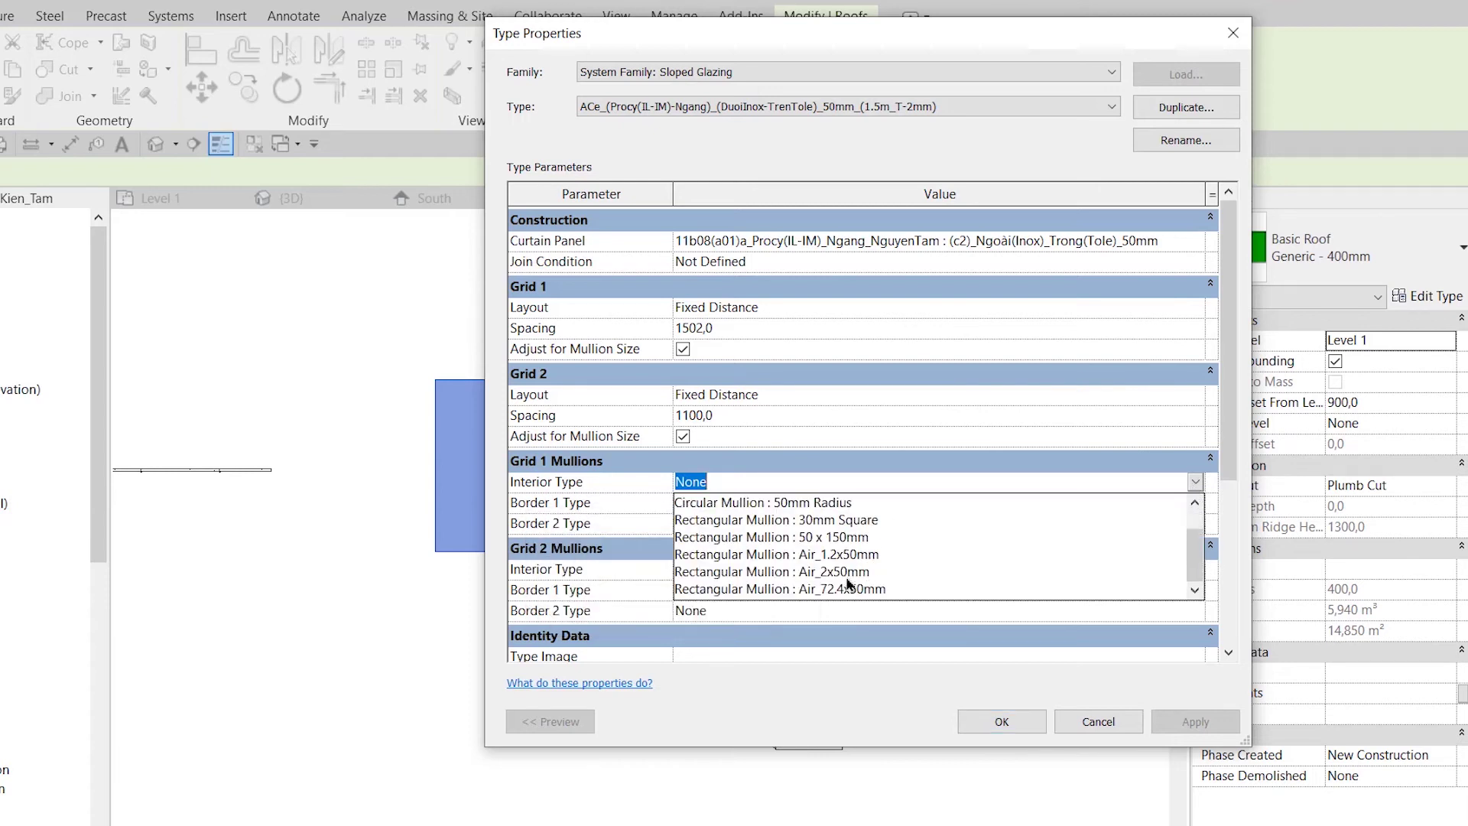
left_click(850, 574)
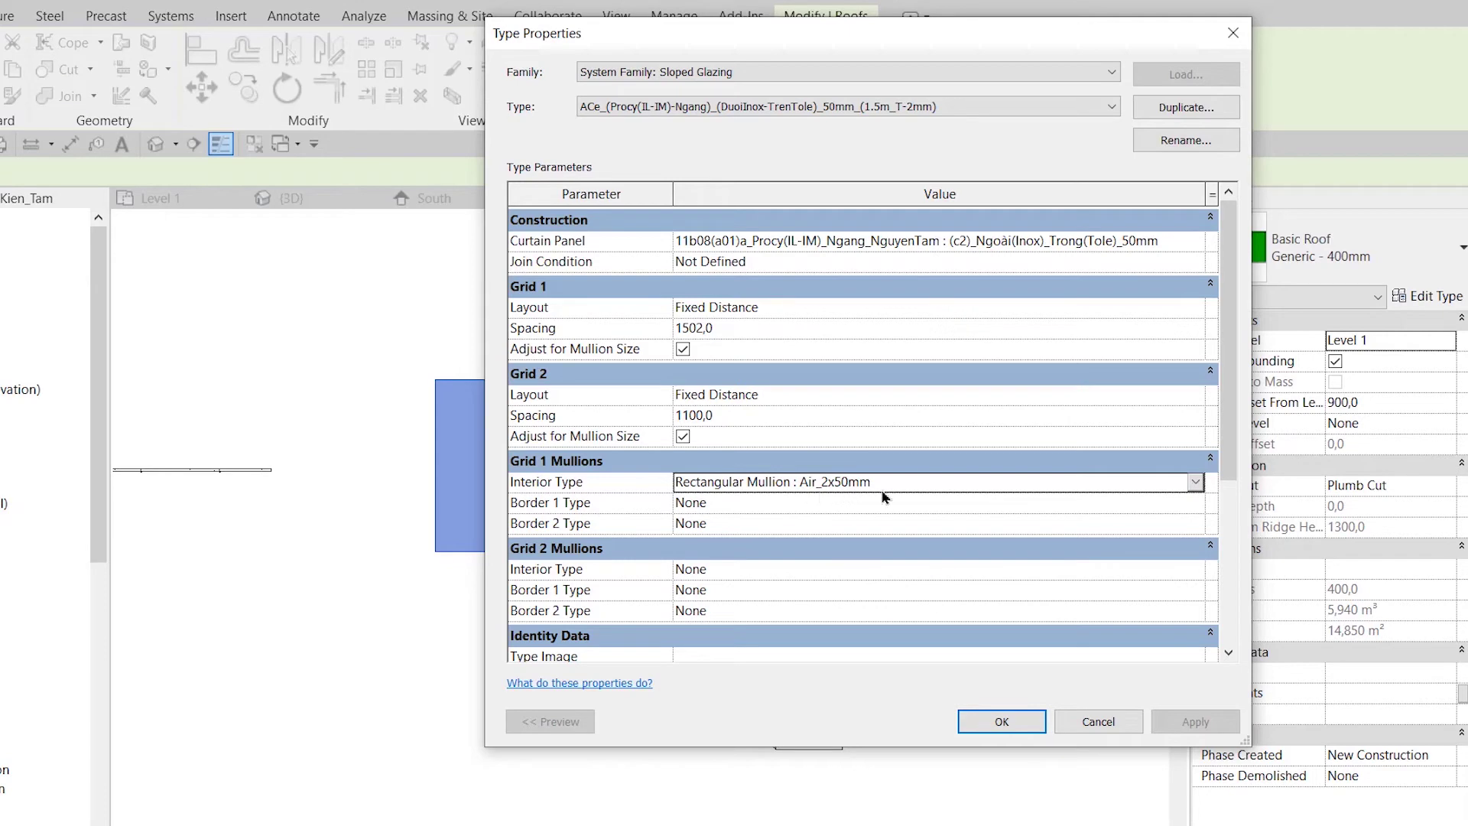
- Apply the grid settings to the glazing roof and show the plan at Medium detail
left_click(994, 720)
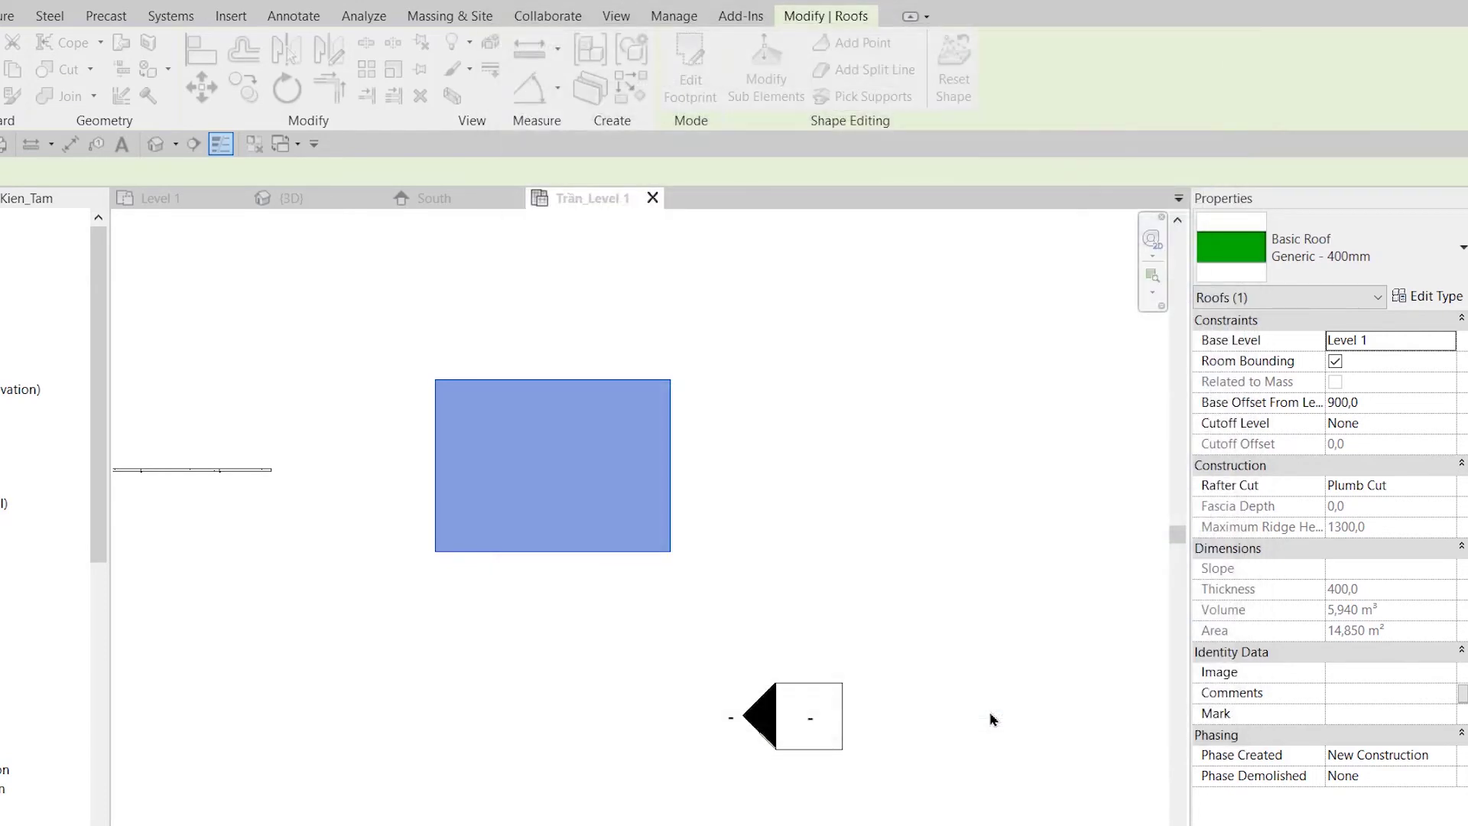
left_click(1044, 659)
scroll(699, 673, "up", 3)
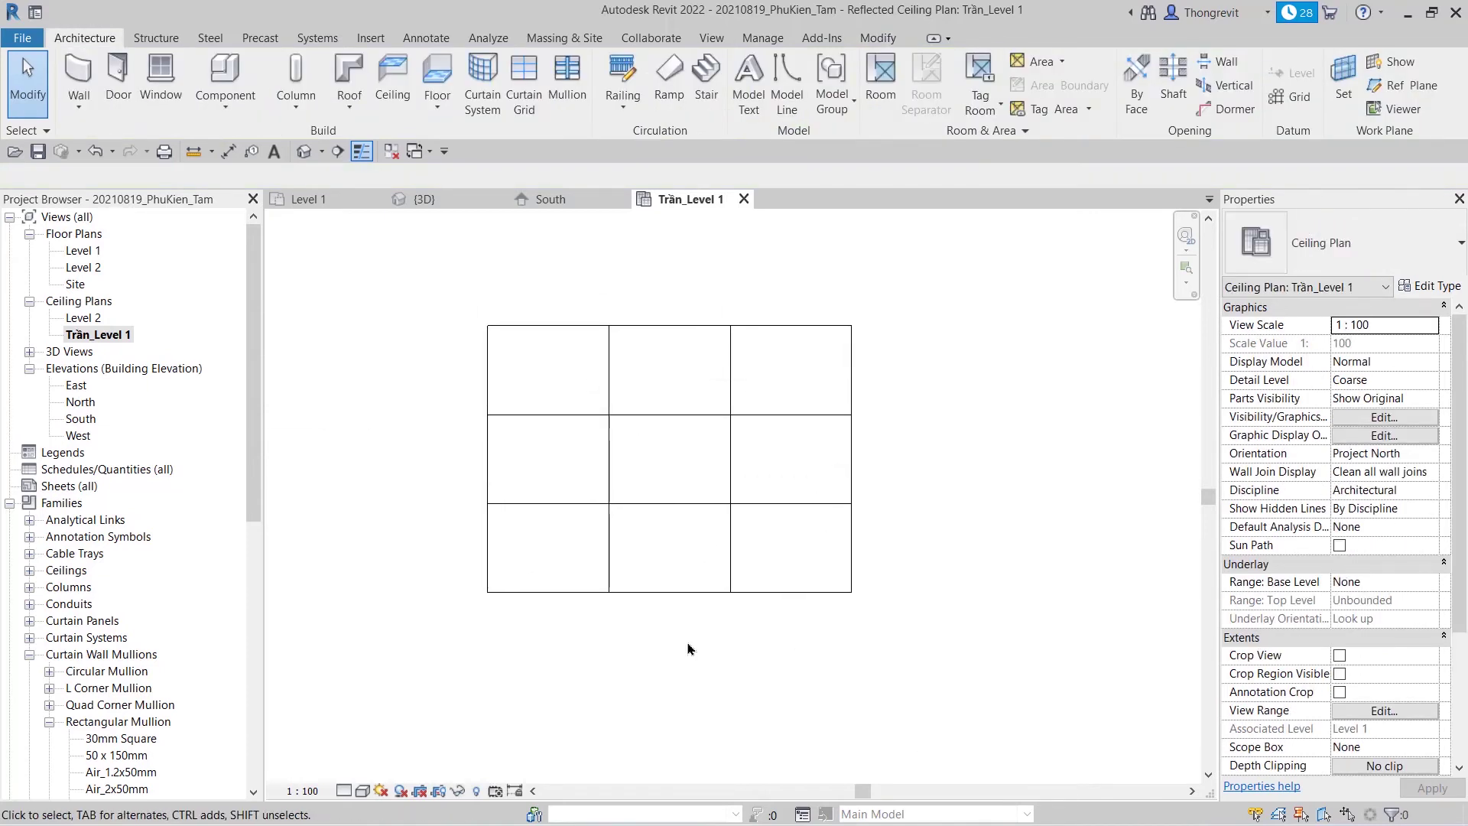
left_click(344, 790)
left_click(377, 756)
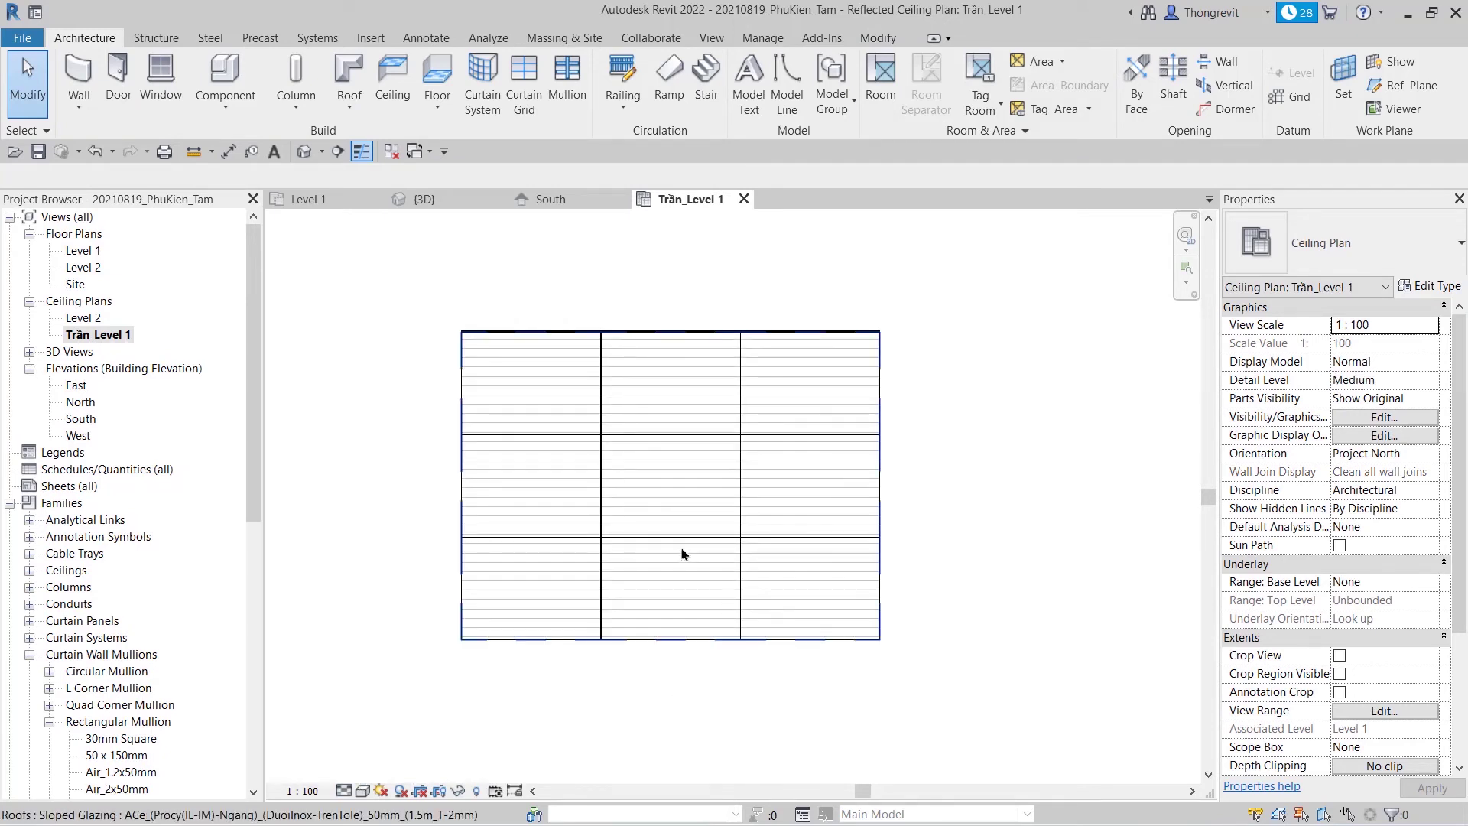
- Change the centre glazing panel's family to Empty System Panel
left_click(667, 502)
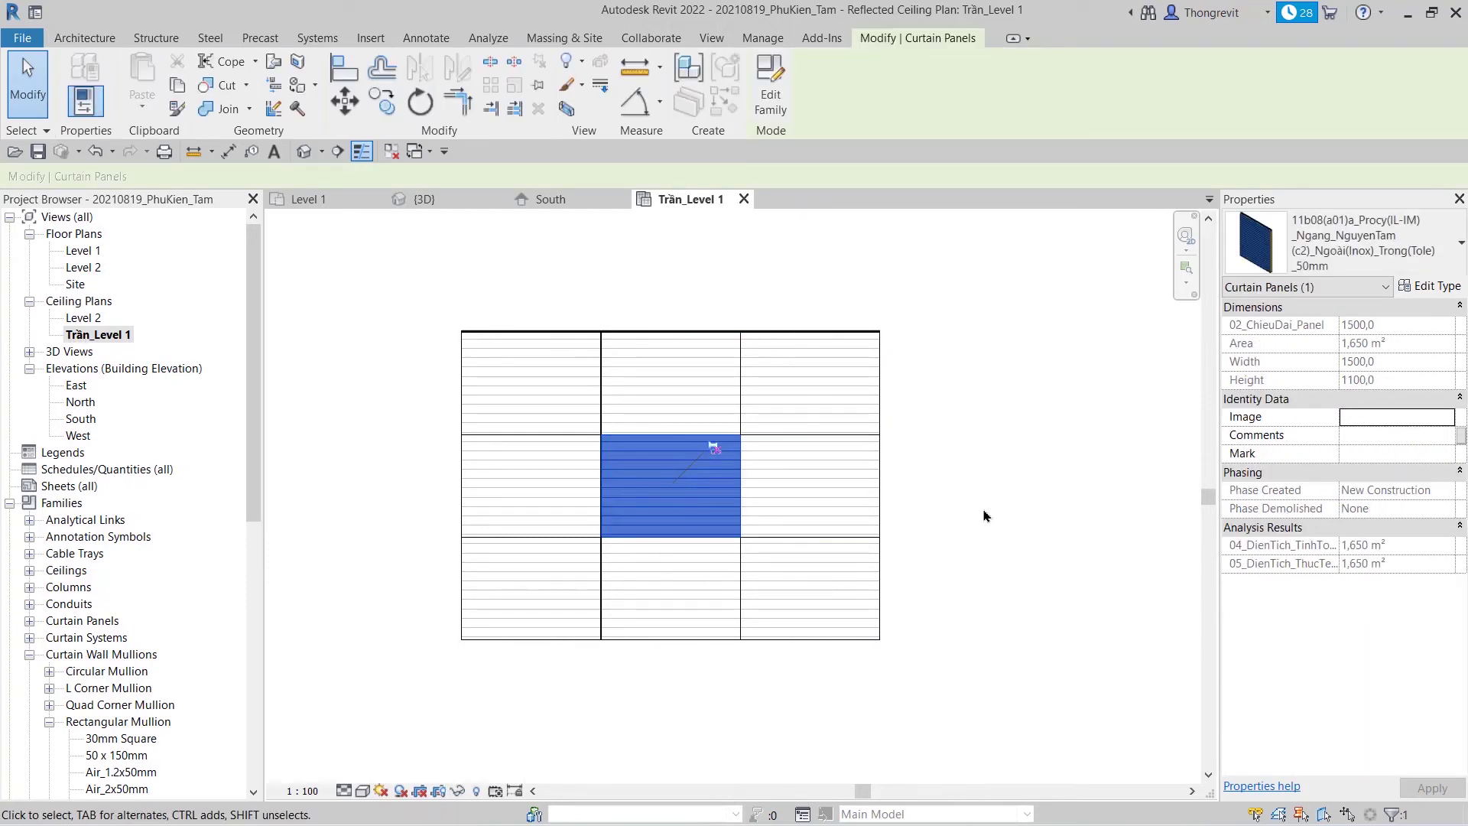
left_click(1429, 286)
left_click(985, 91)
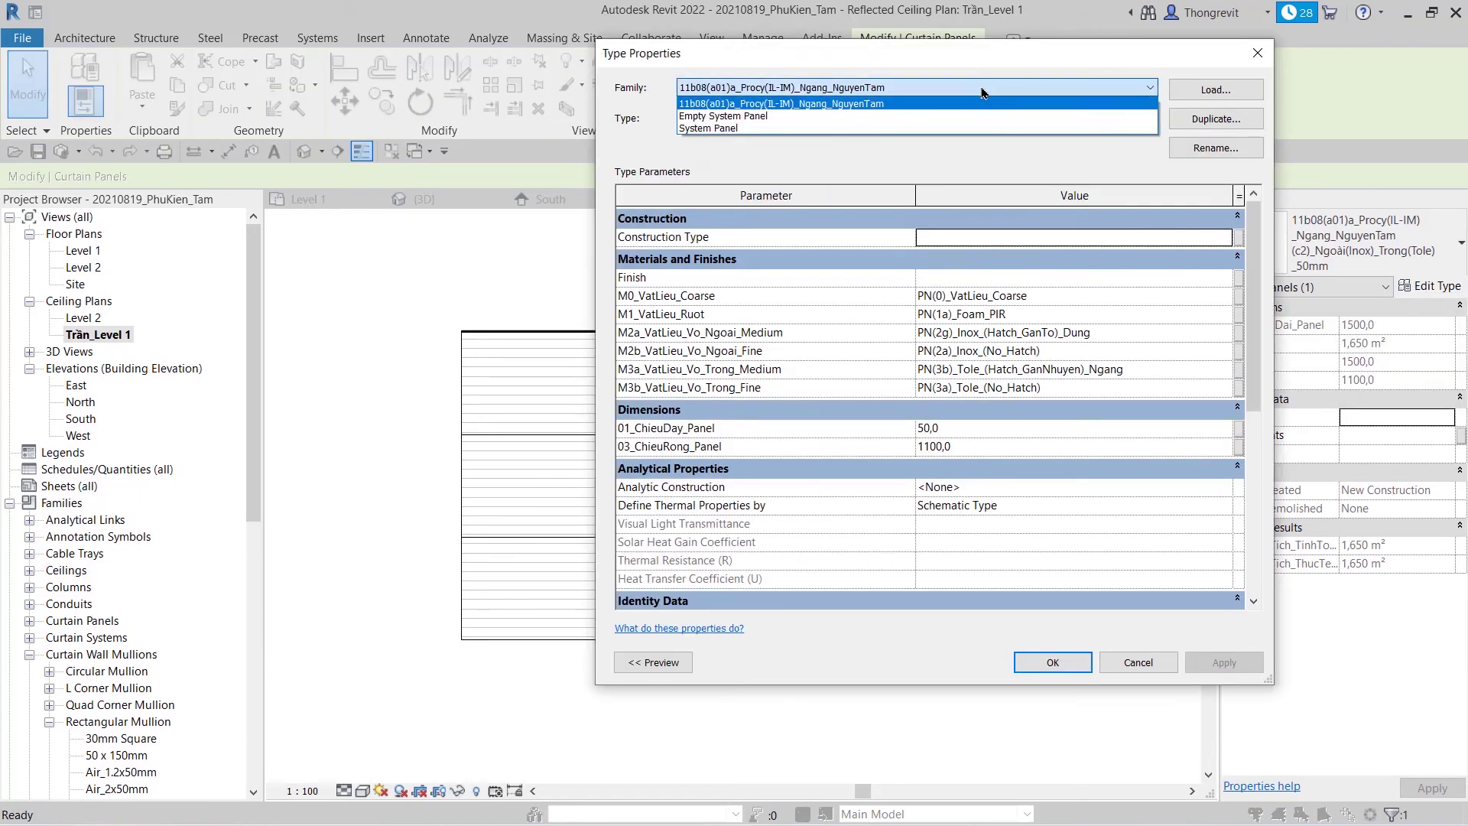
left_click(849, 115)
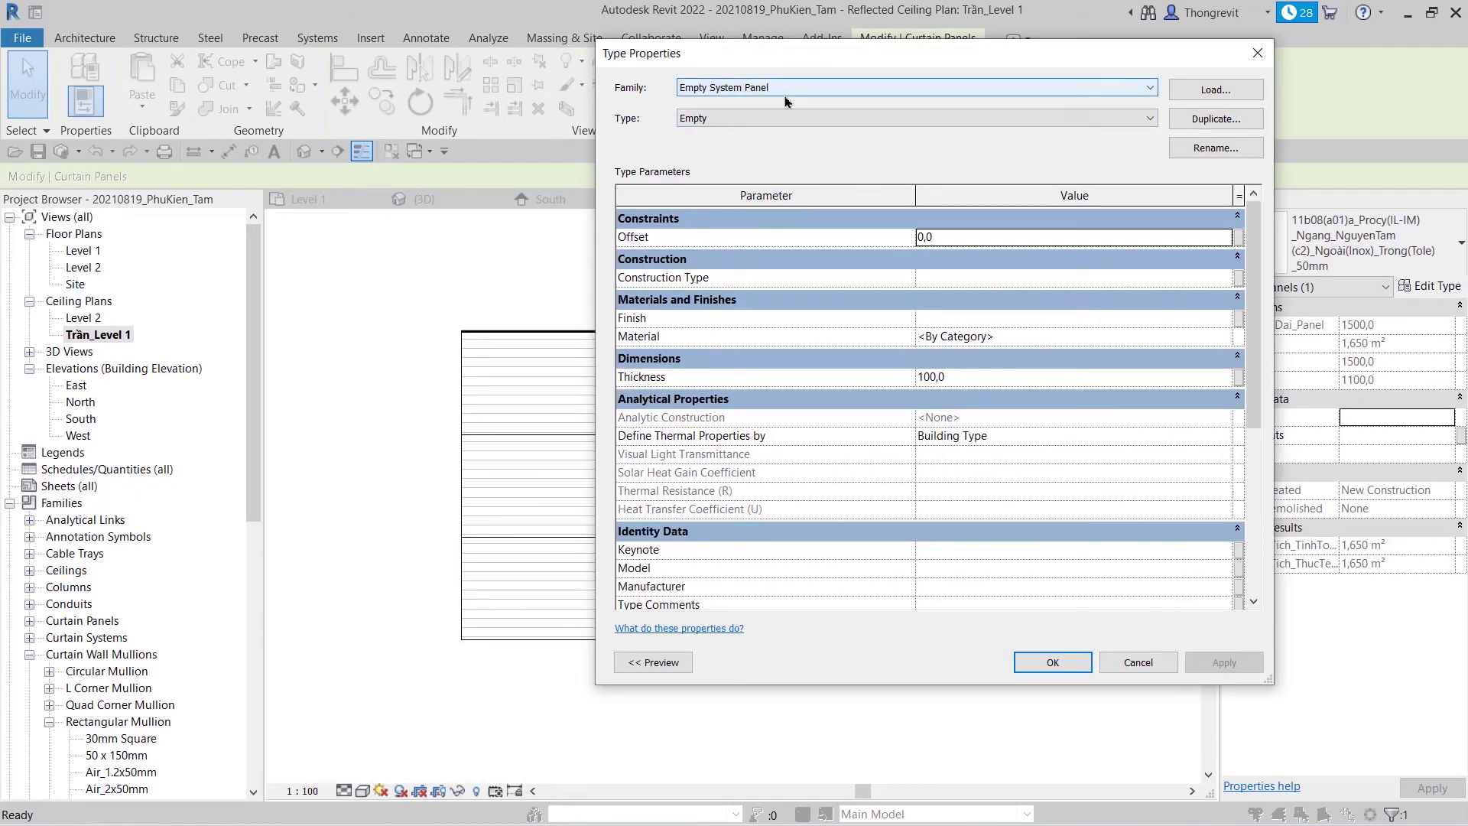
left_click(1062, 665)
left_click(998, 656)
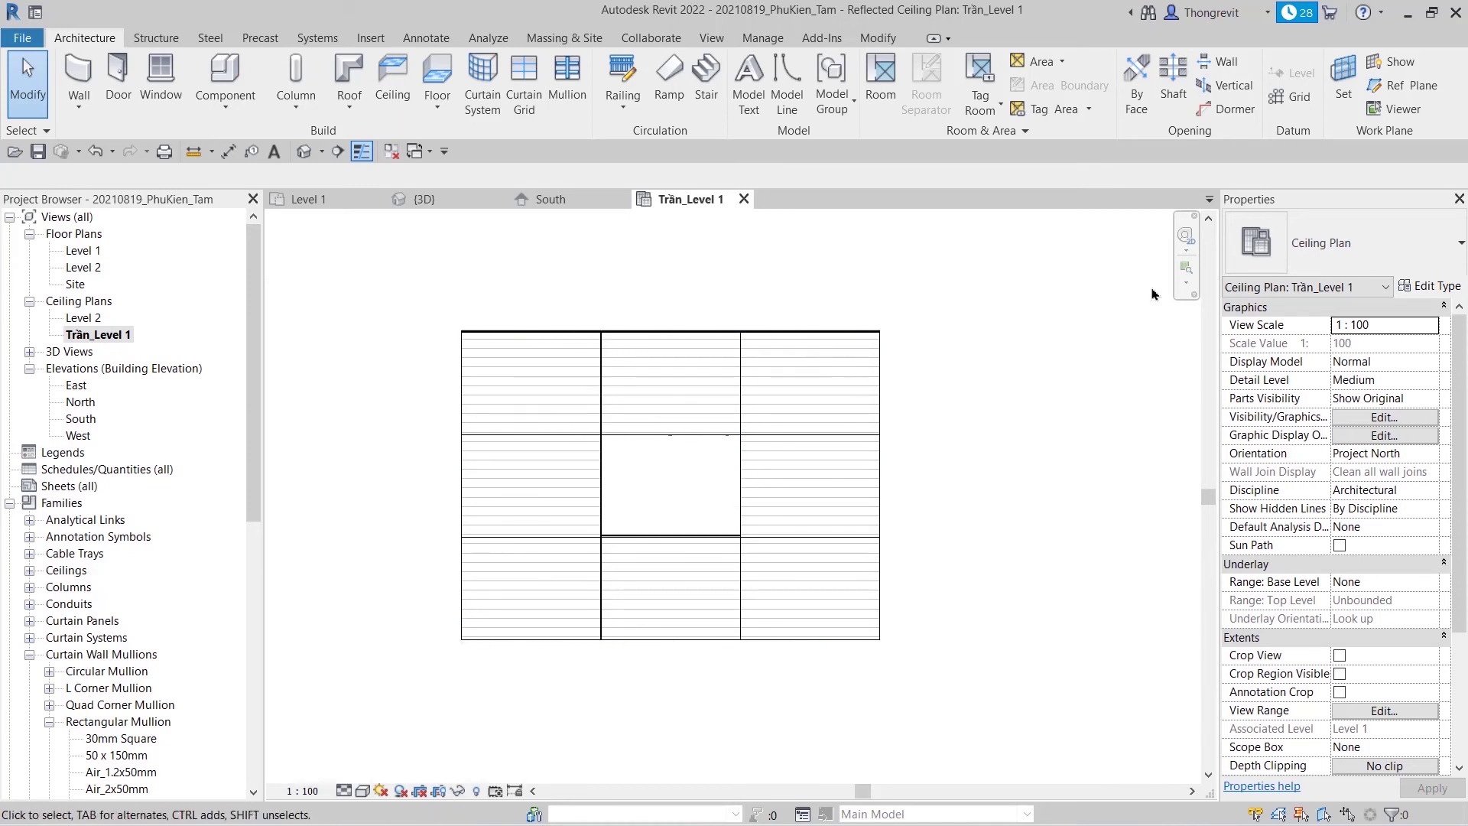
- Set the roof's curtain panel as the work plane and start placing the (204)_H_Giohoi component
left_click(1344, 98)
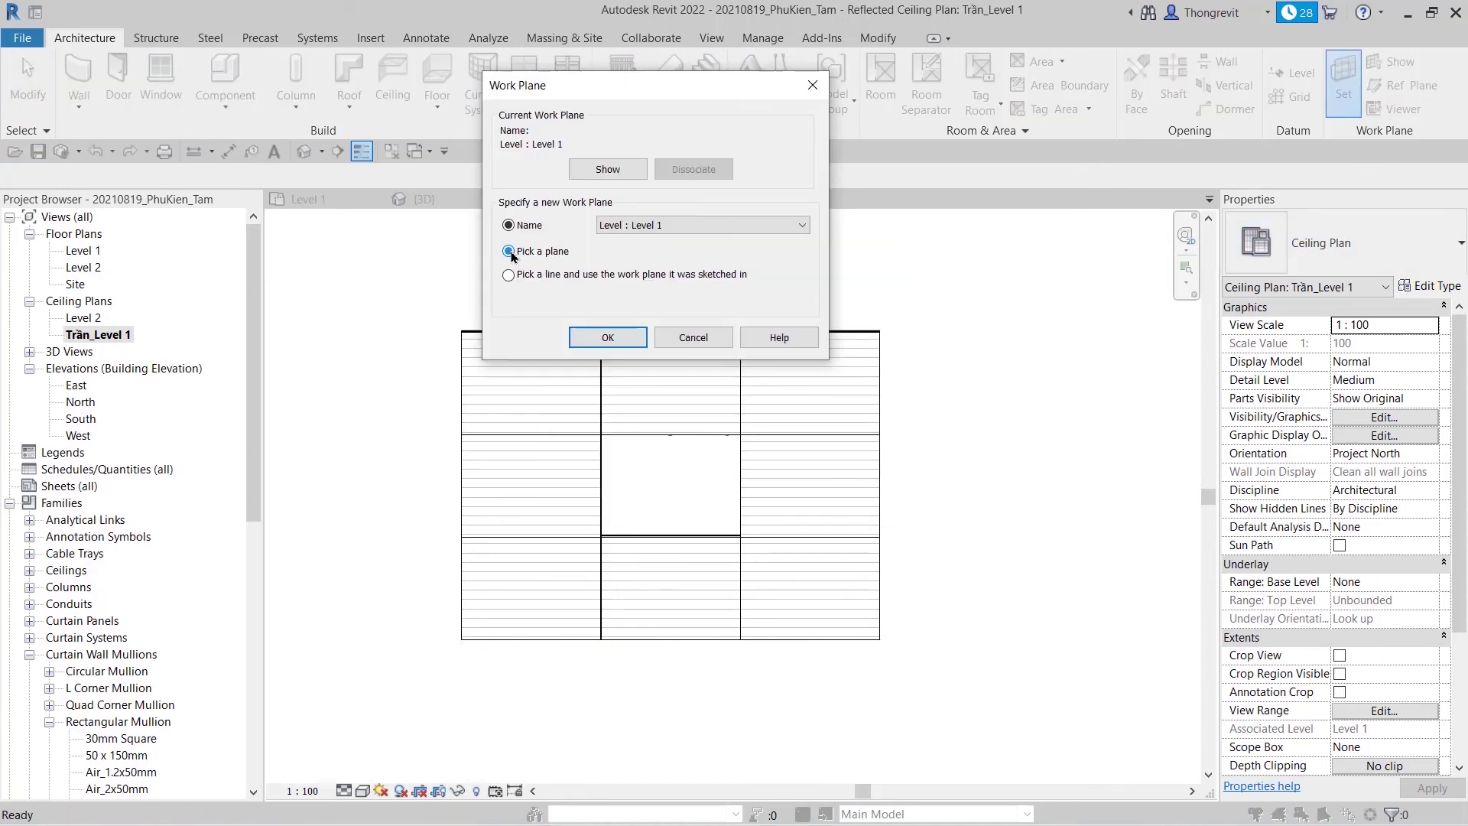
left_click(509, 252)
left_click(608, 337)
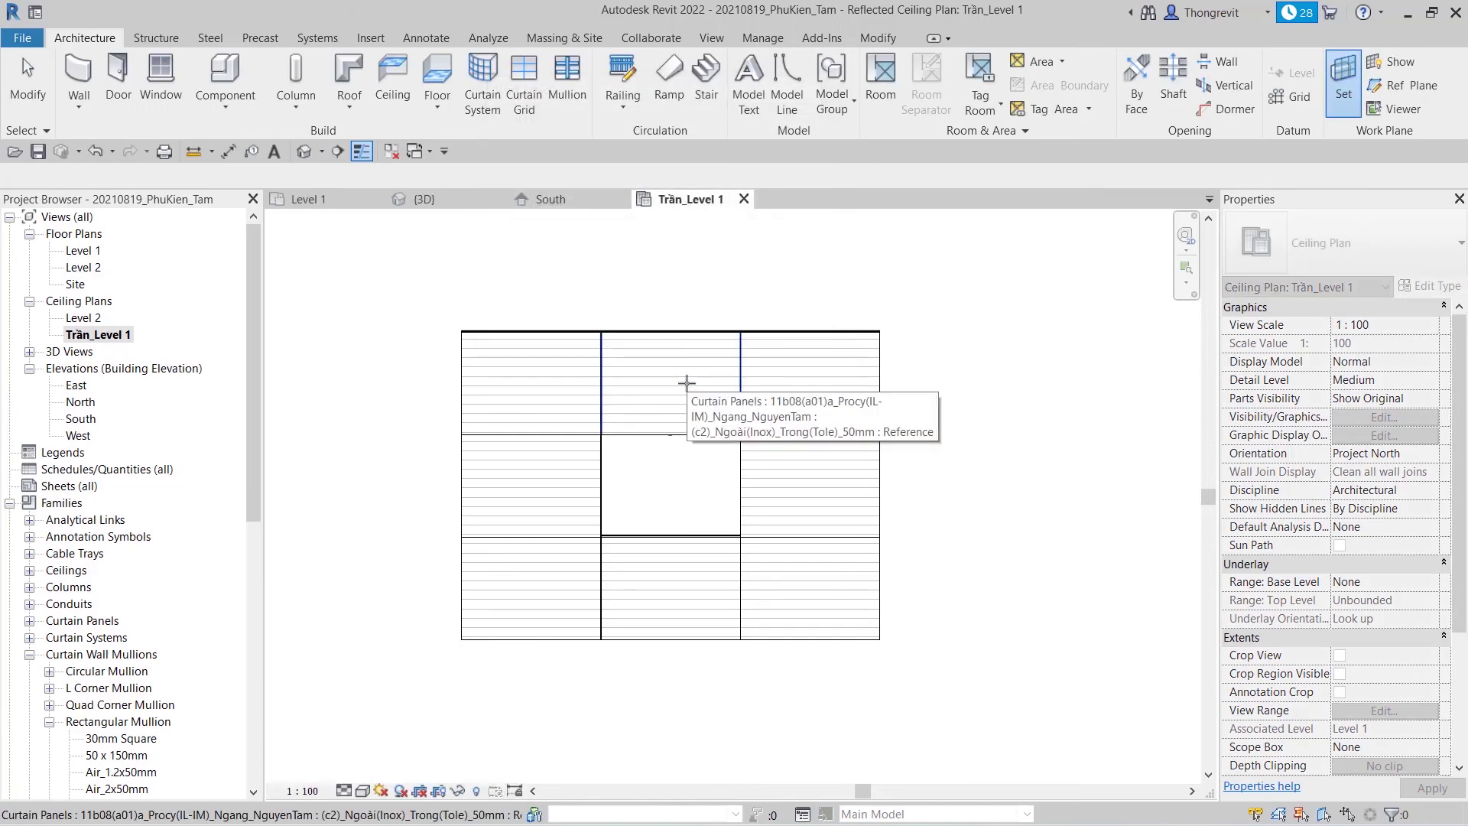
left_click(686, 382)
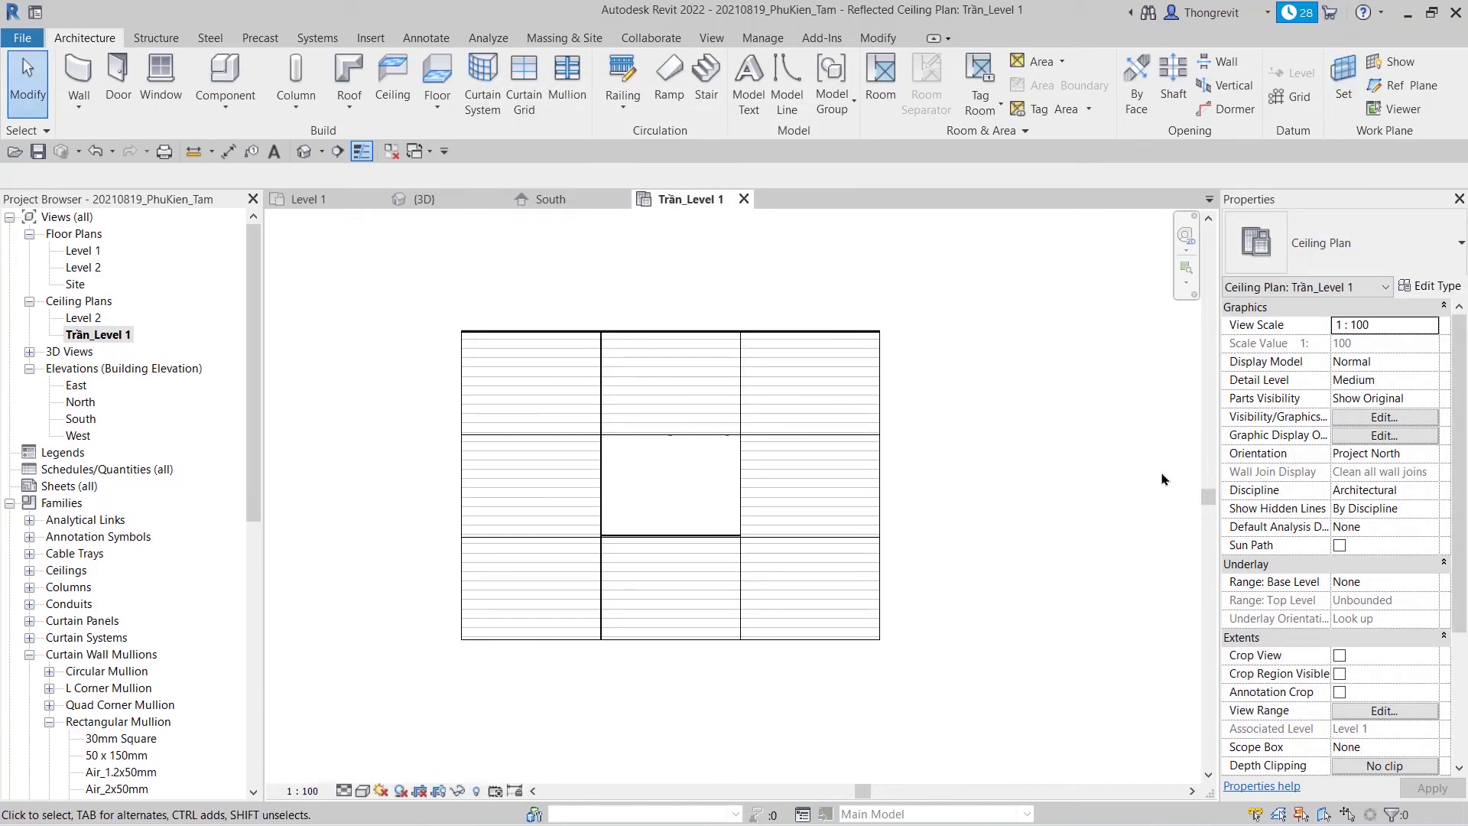
left_click(225, 107)
left_click(245, 139)
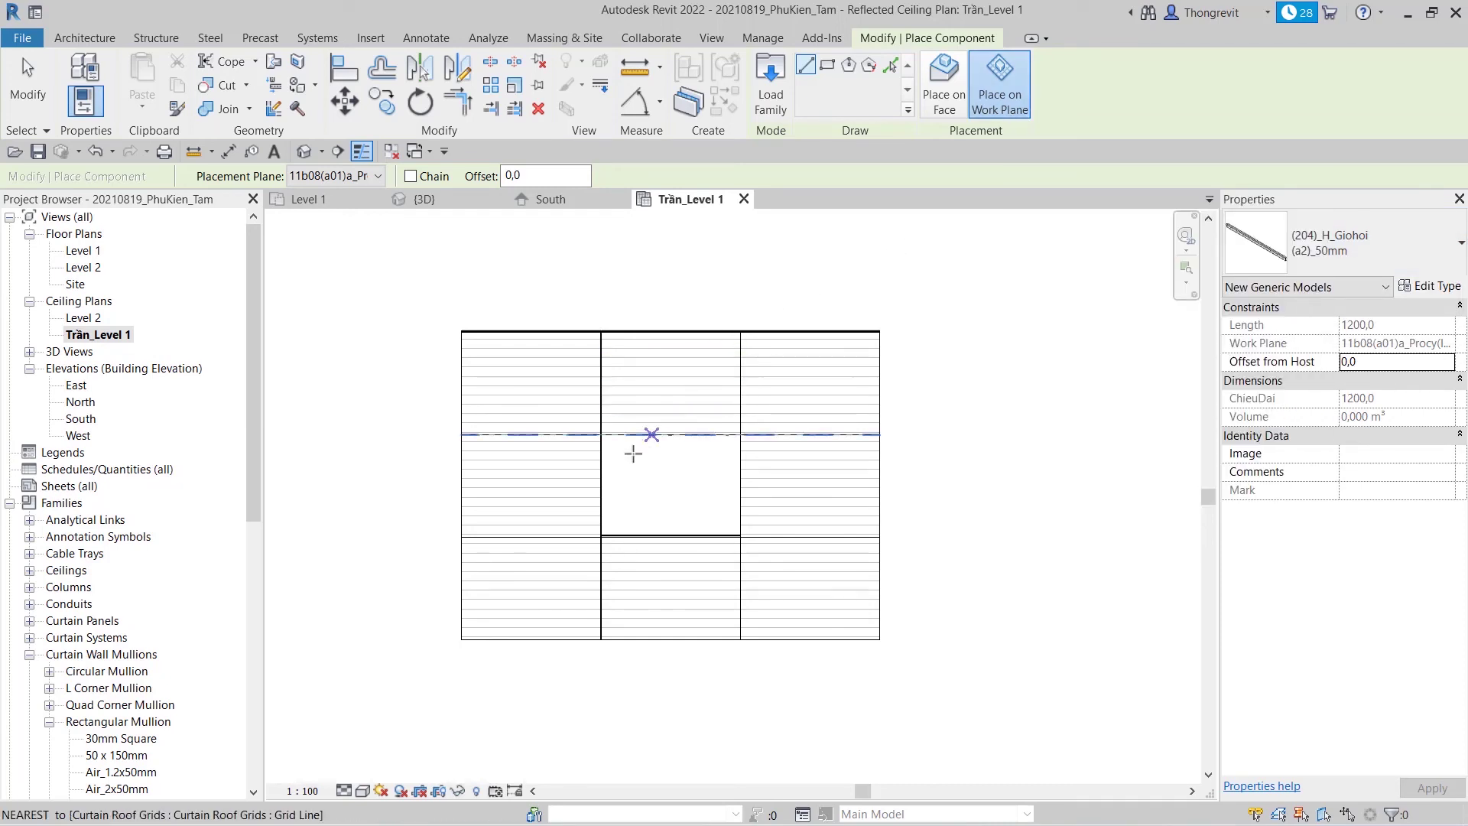
- Place the 1200-long (204)_H_Giohoi trim from the grid intersection along the grid line
scroll(602, 446, "up", 3)
scroll(597, 436, "up", 2)
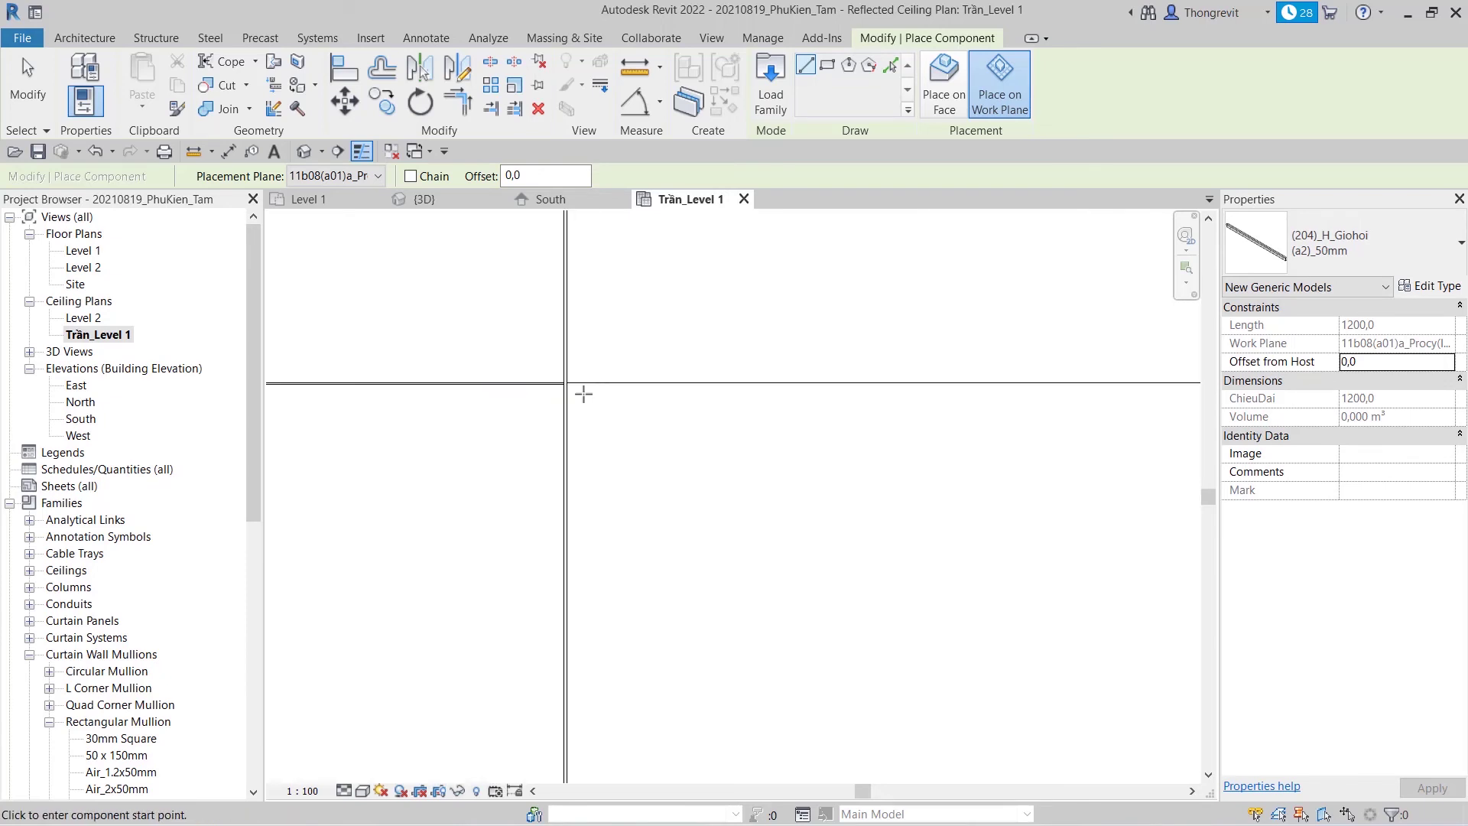
scroll(571, 385, "up", 1)
left_click(514, 341)
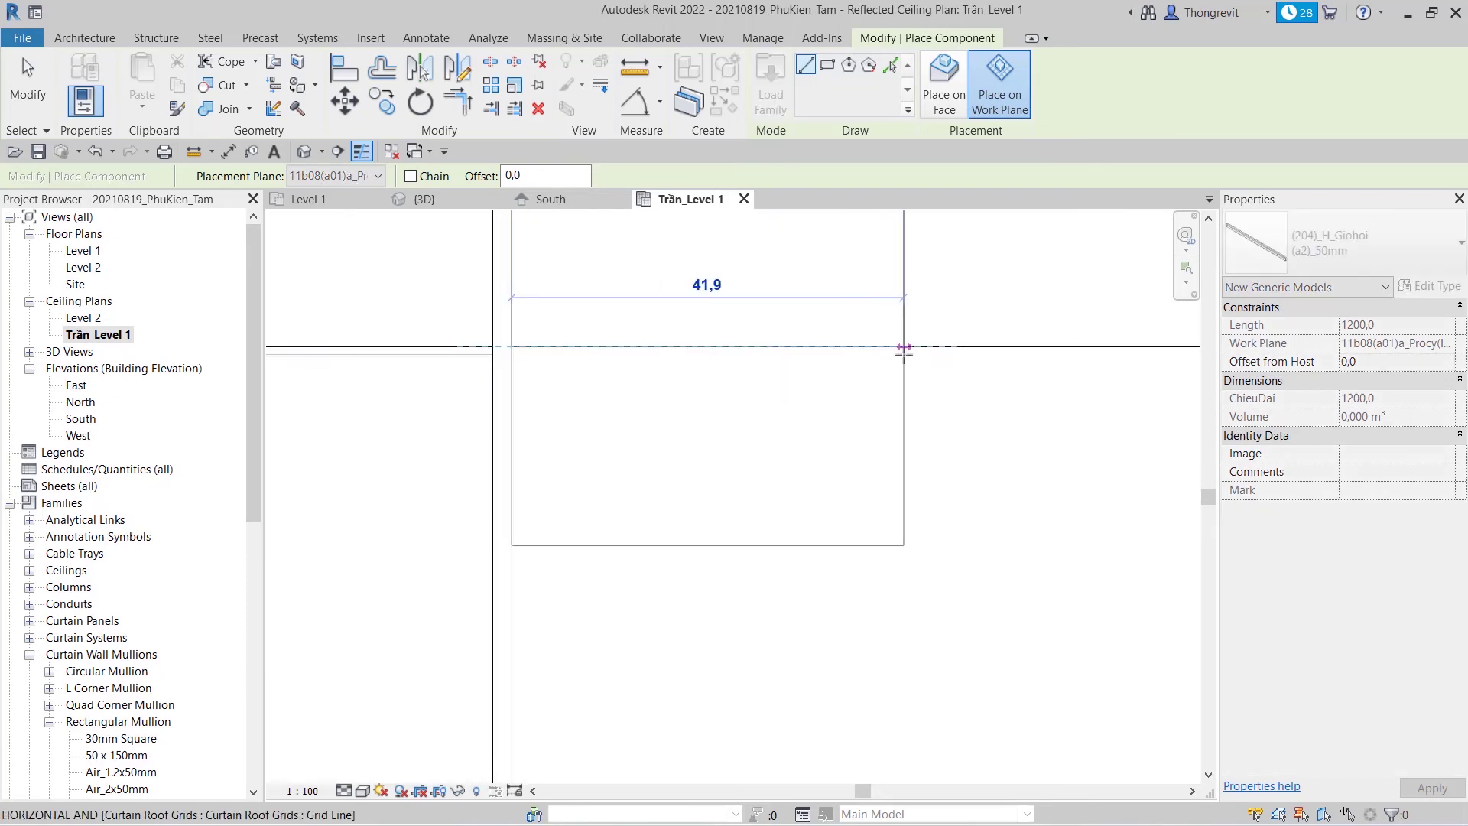
scroll(953, 345, "down", 1)
scroll(917, 350, "down", 1)
left_click(950, 383)
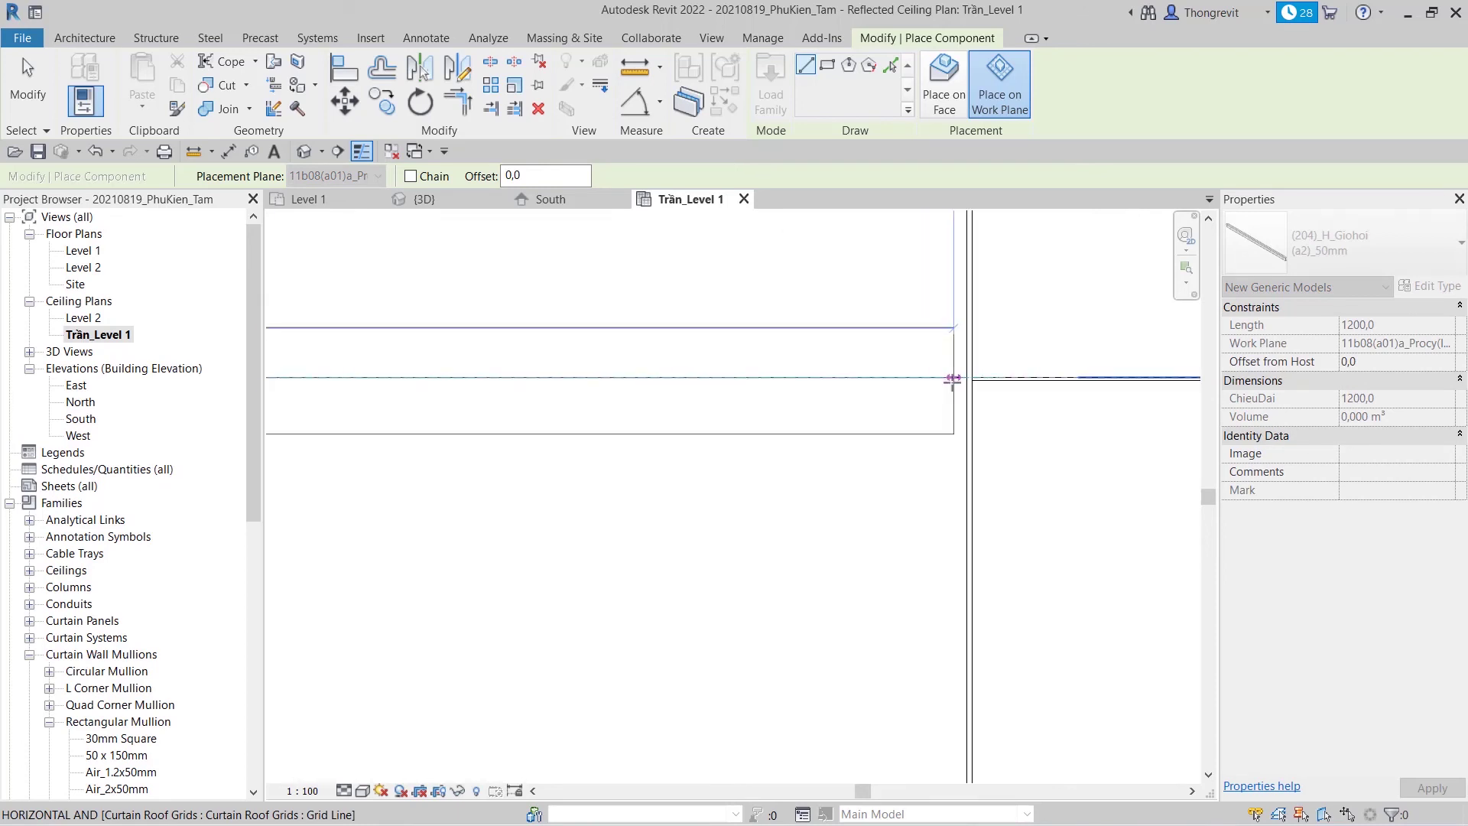
key("Escape")
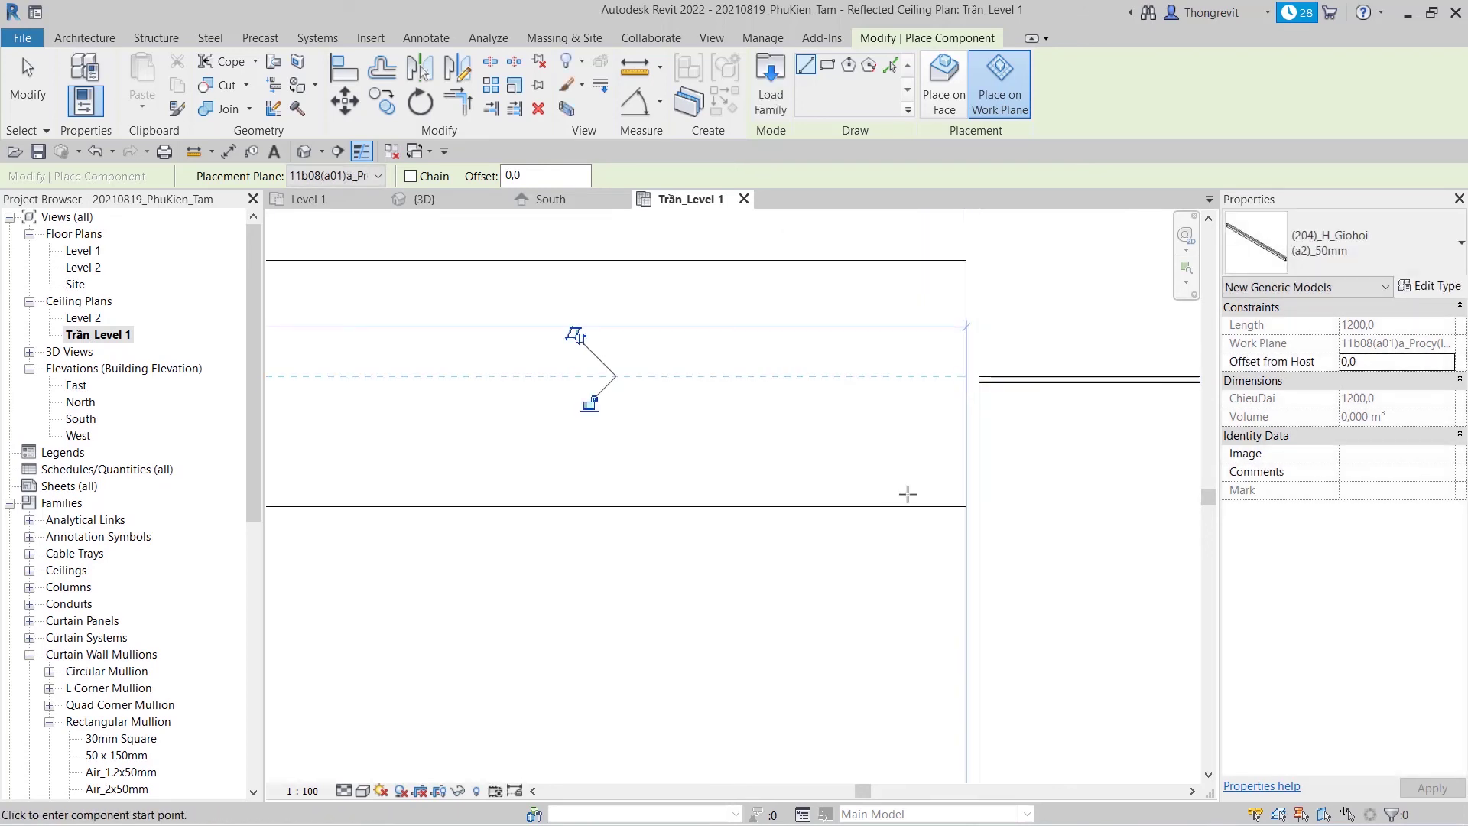
key("Escape")
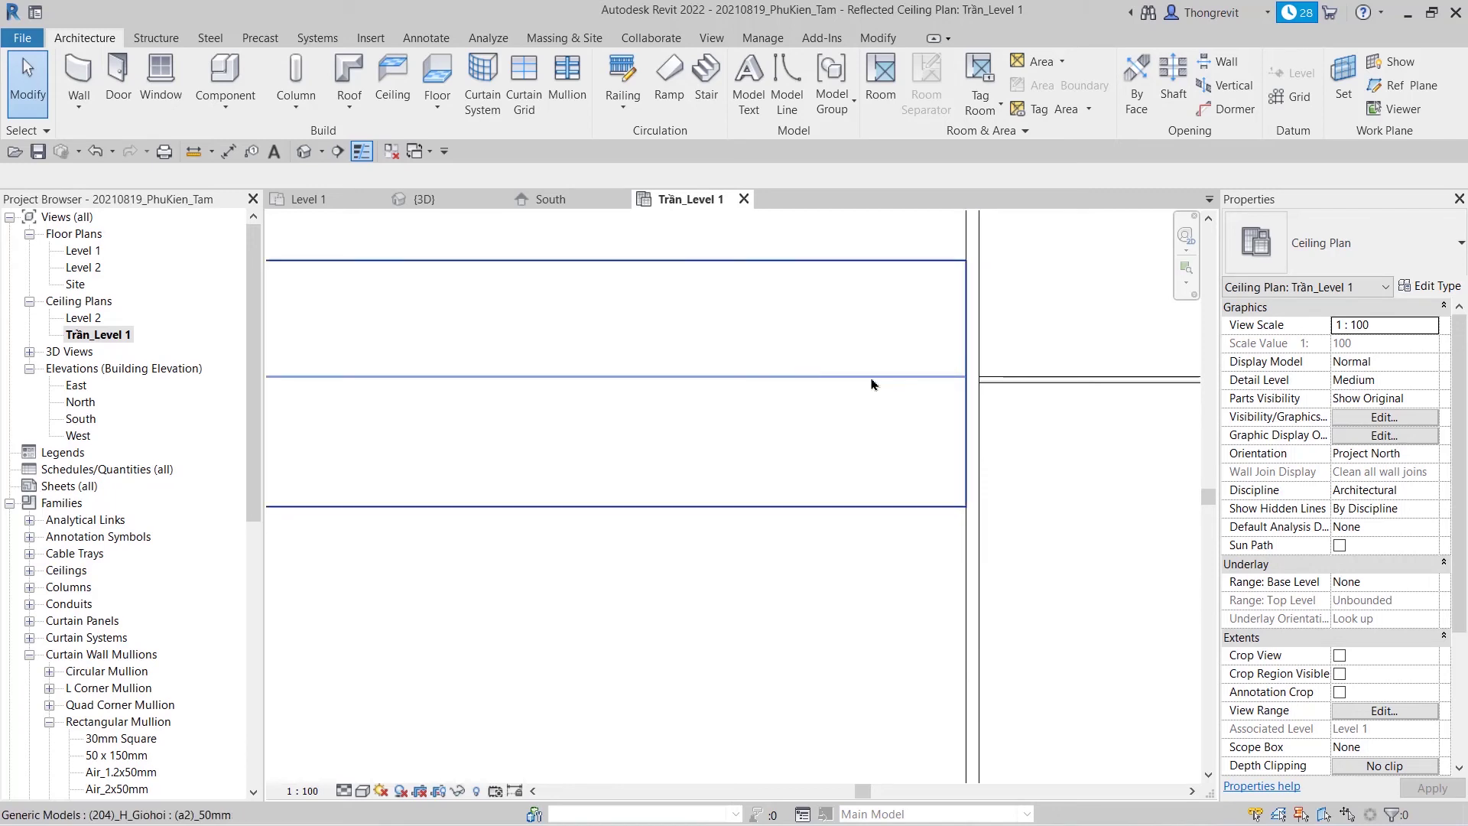
scroll(797, 545, "down", 3)
scroll(797, 545, "down", 2)
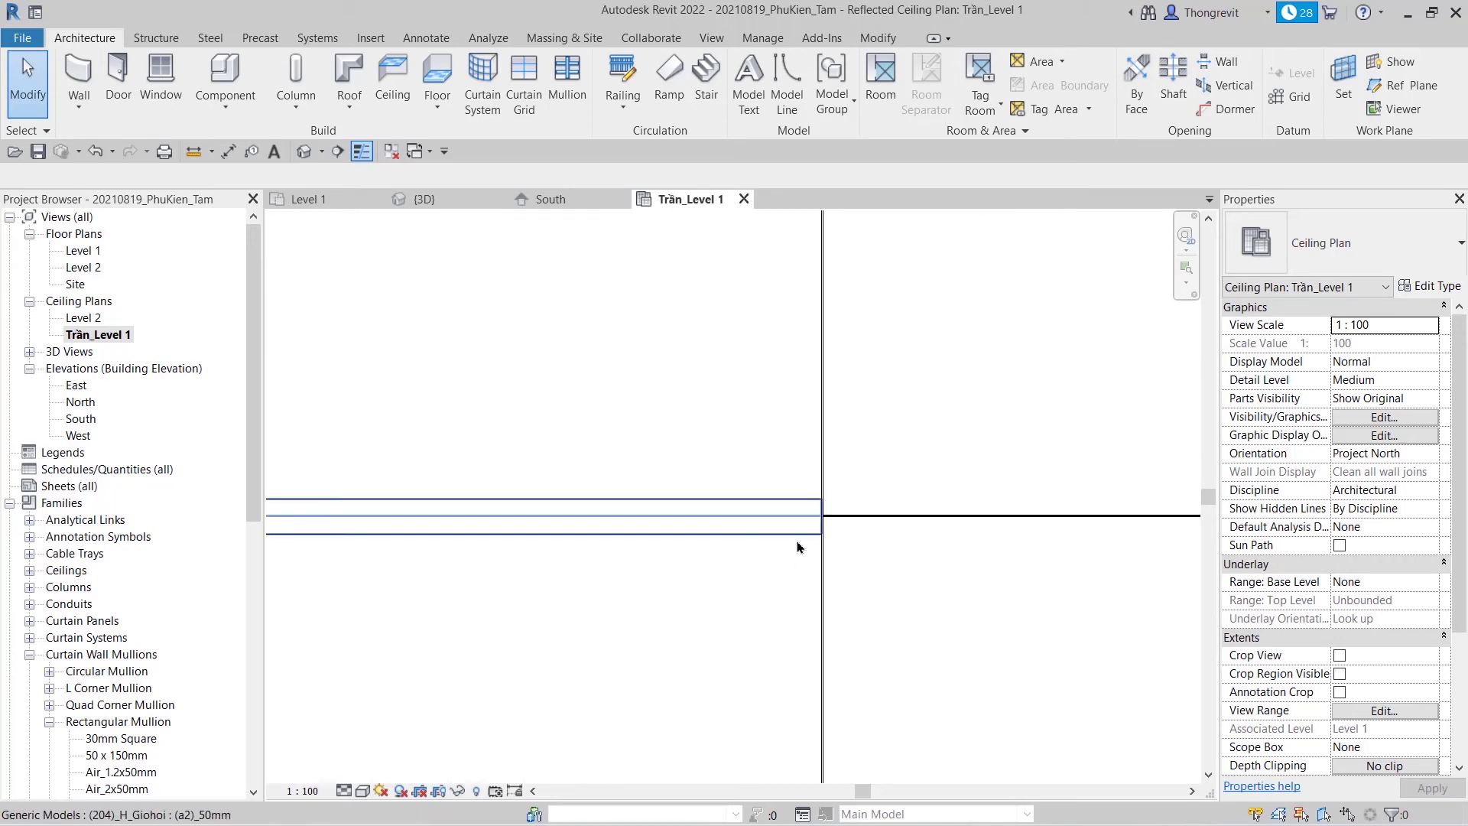
scroll(792, 493, "down", 3)
- Draw a section line (SE) through the centre panel and open the Detail 0 section
key("s")
key("e")
left_click(771, 410)
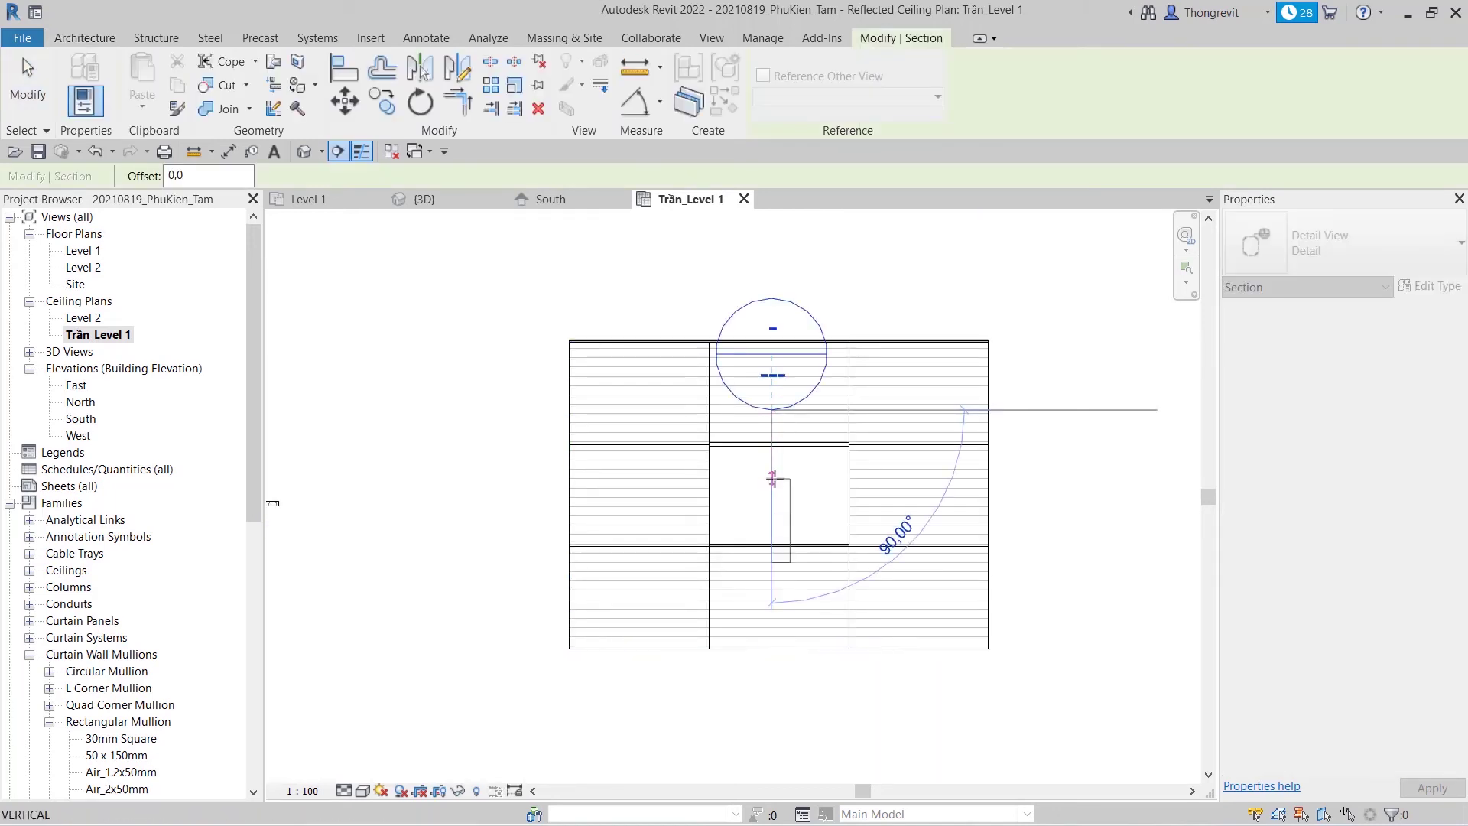
left_click(772, 488)
key("Escape")
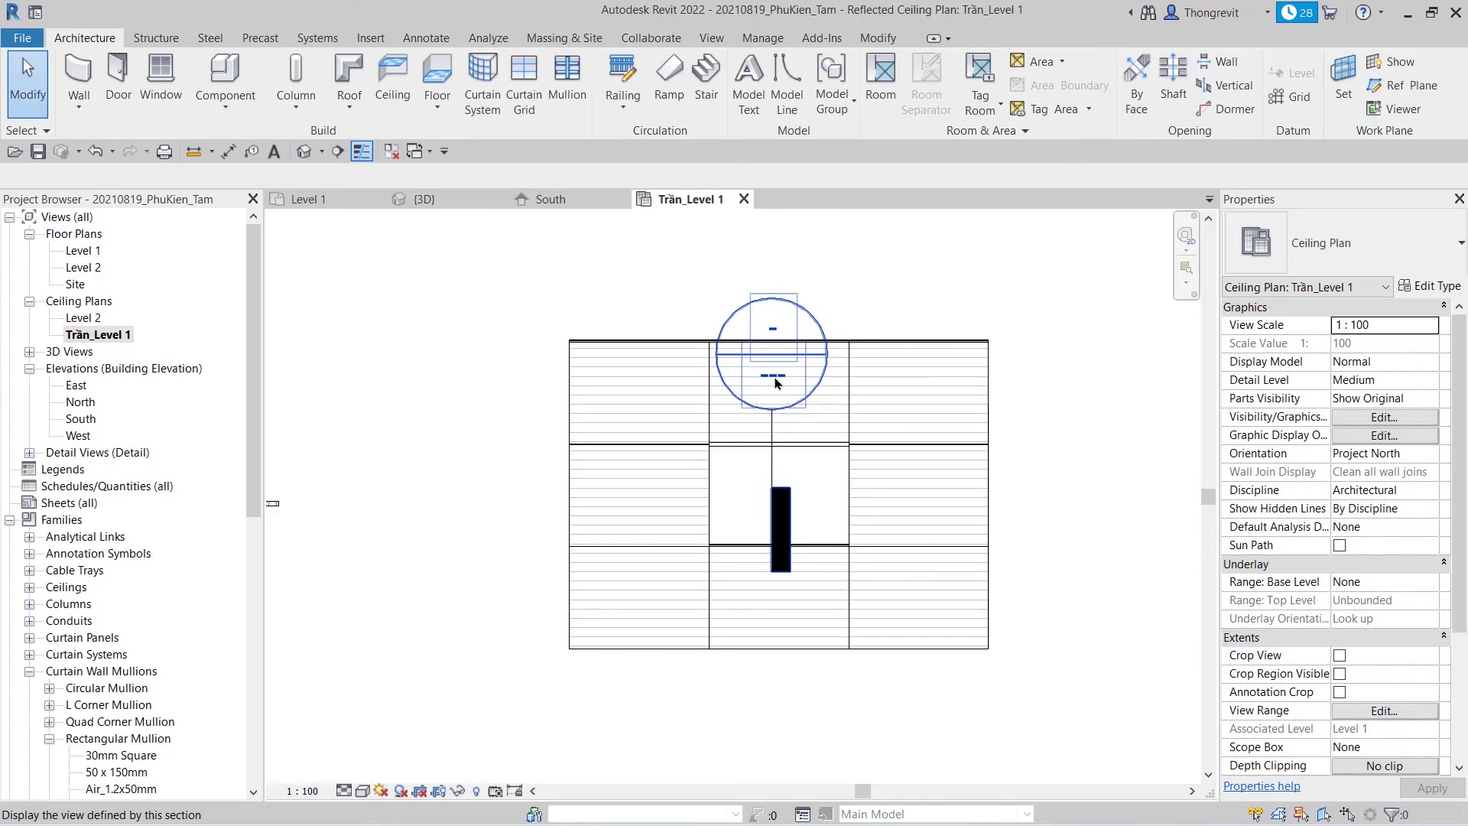
double_click(774, 383)
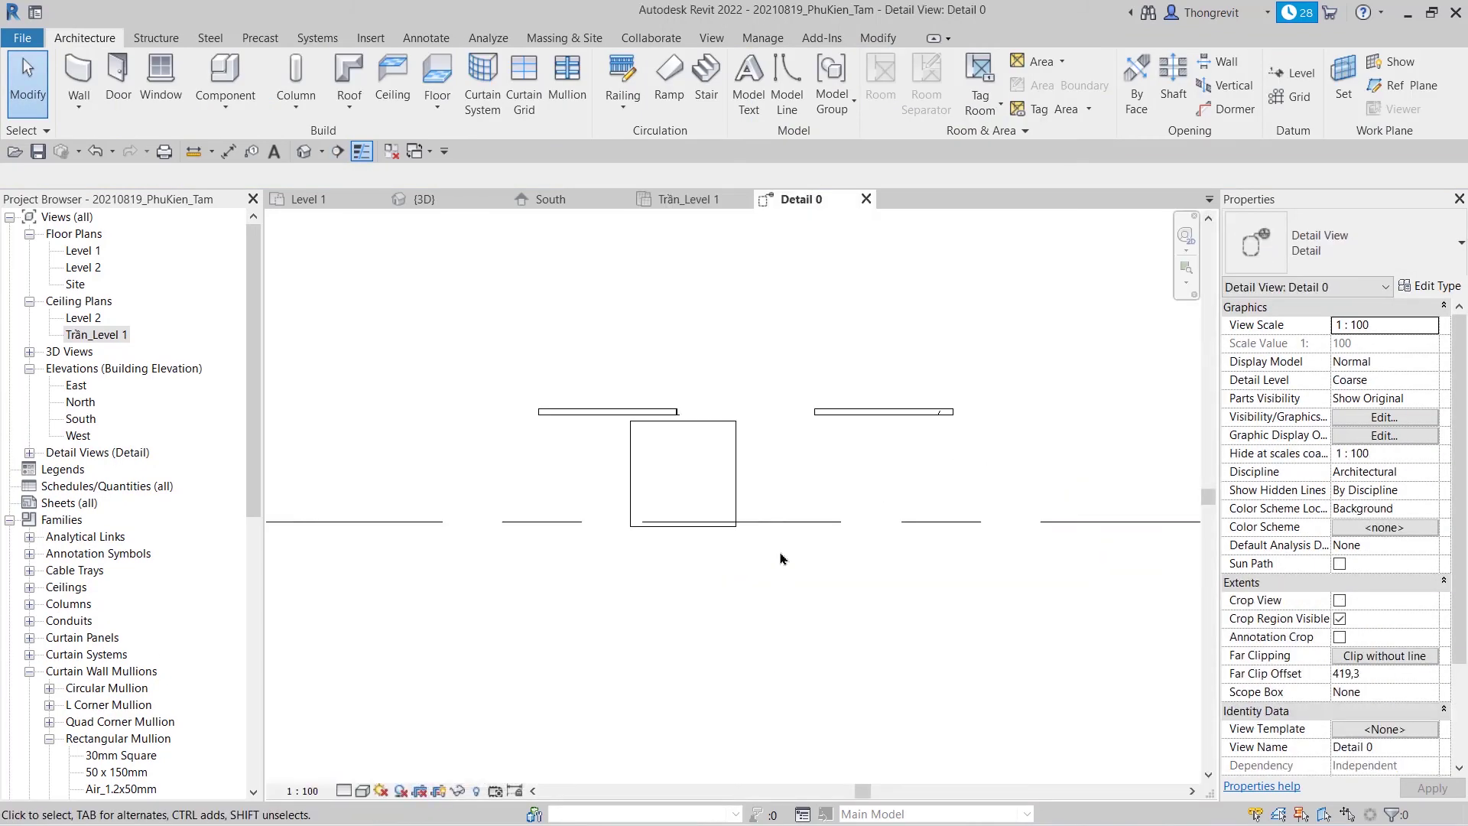
middle_click_drag(779, 559, 688, 678)
scroll(596, 564, "up", 2)
scroll(563, 599, "up", 3)
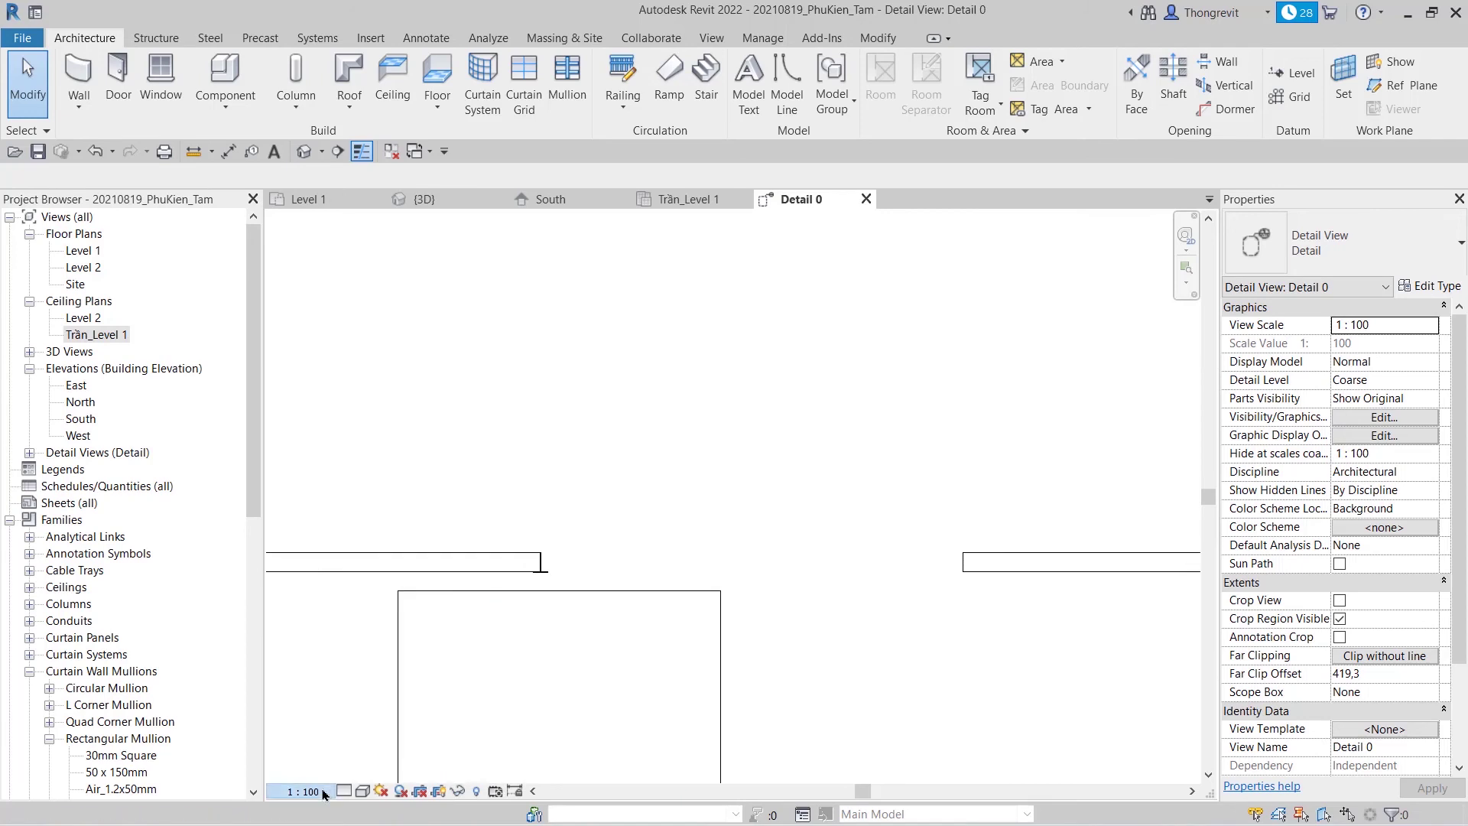
- Set the Detail 0 section to 1:25 scale and Fine detail, then inspect the H_Giohoi profile
left_click(323, 794)
left_click(337, 652)
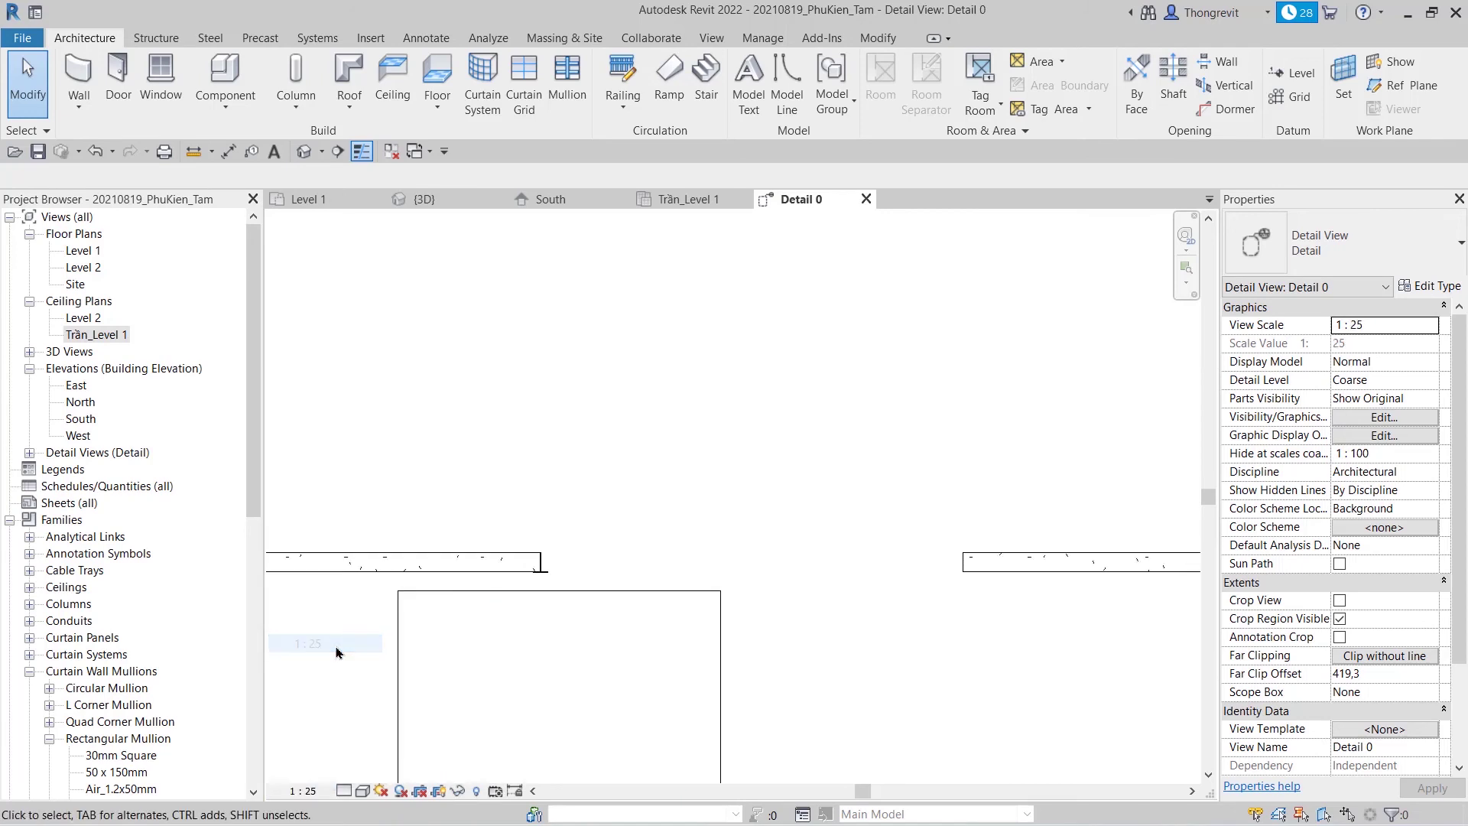
left_click(361, 790)
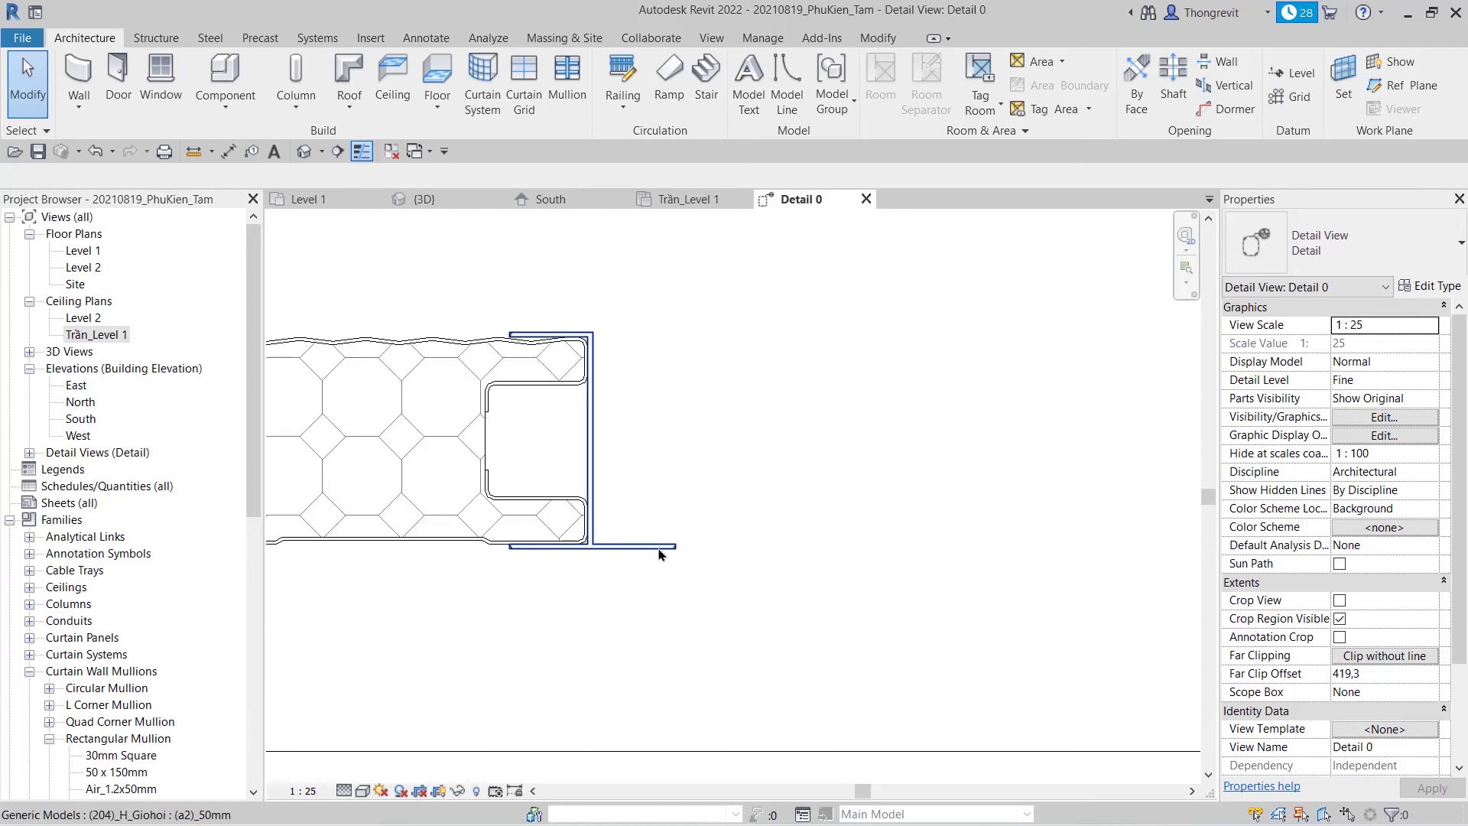
left_click(661, 554)
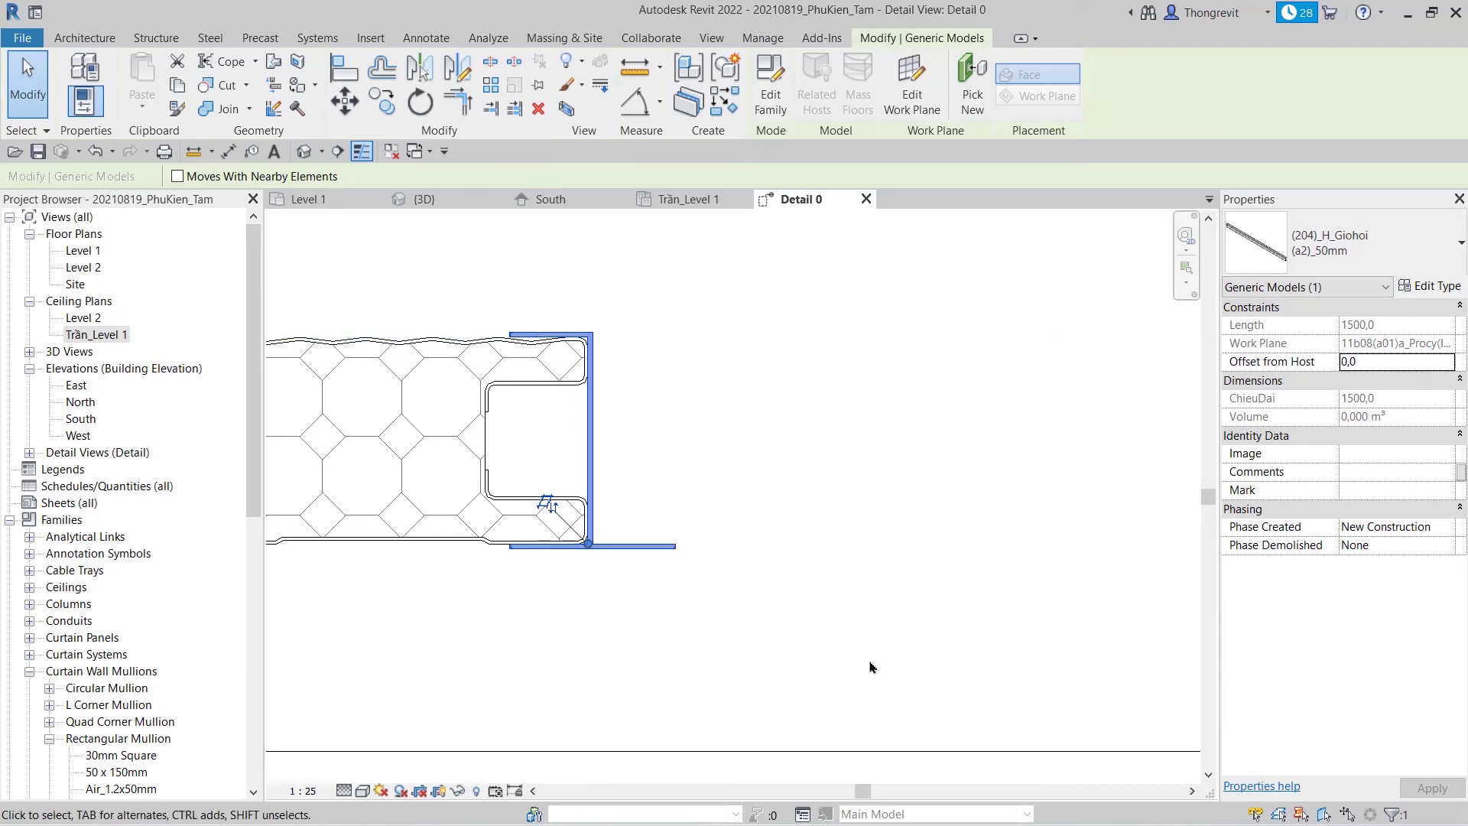
scroll(870, 667, "down", 5)
scroll(894, 604, "down", 3)
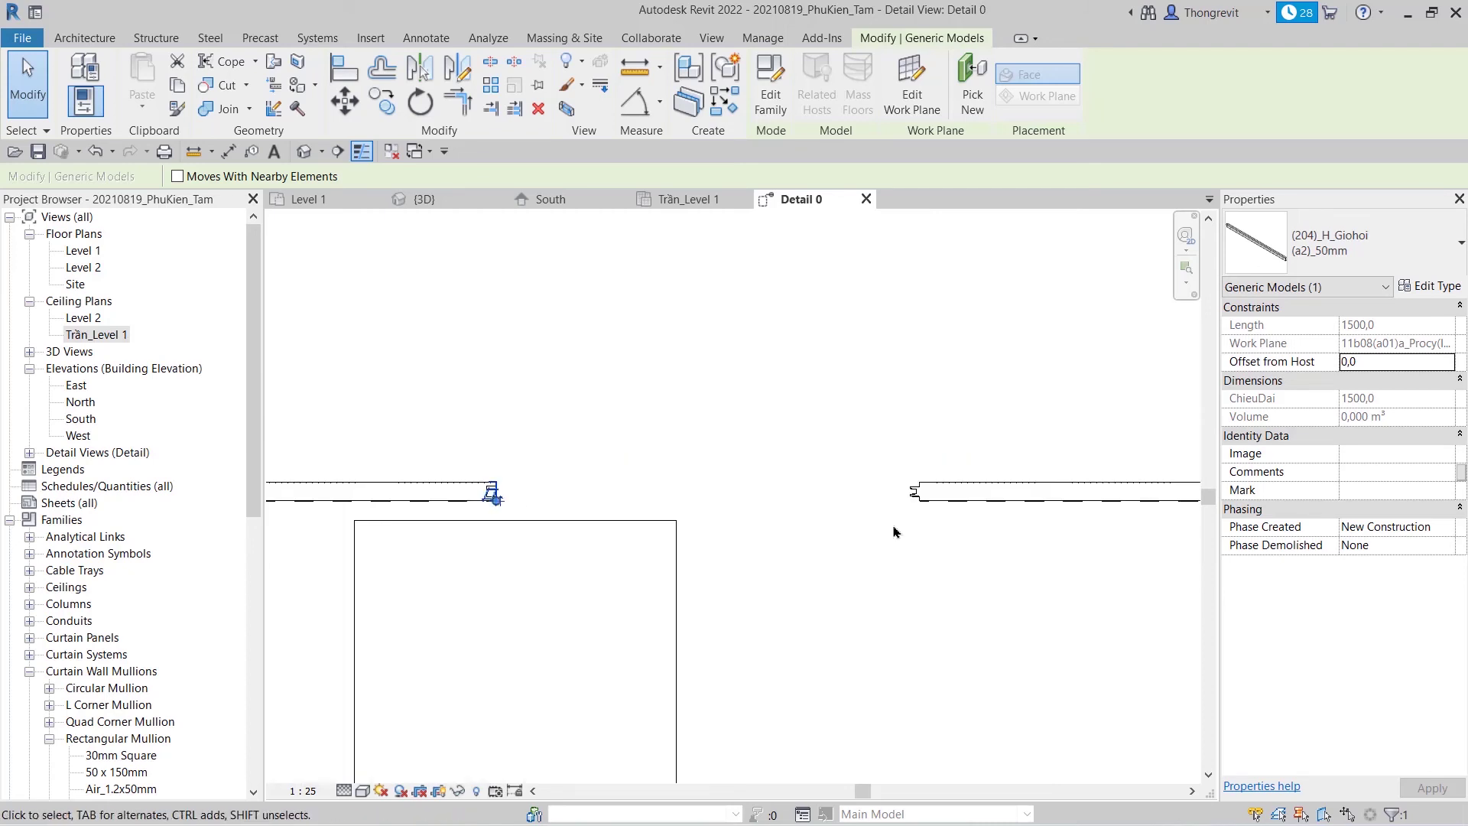
key("Escape")
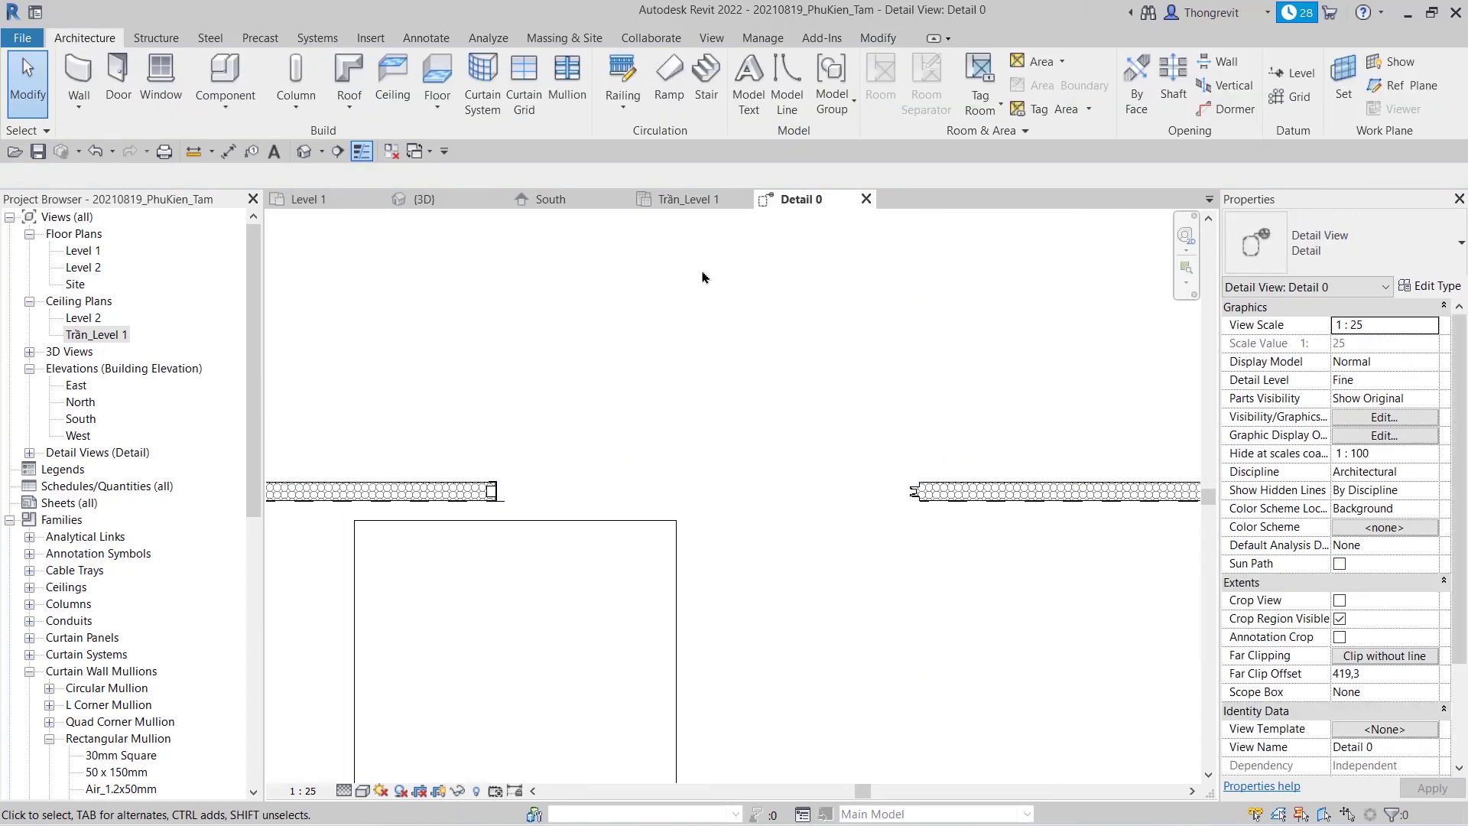
- In the Trần_Level 1 plan, select the edge trim and begin mirroring it
left_click(685, 199)
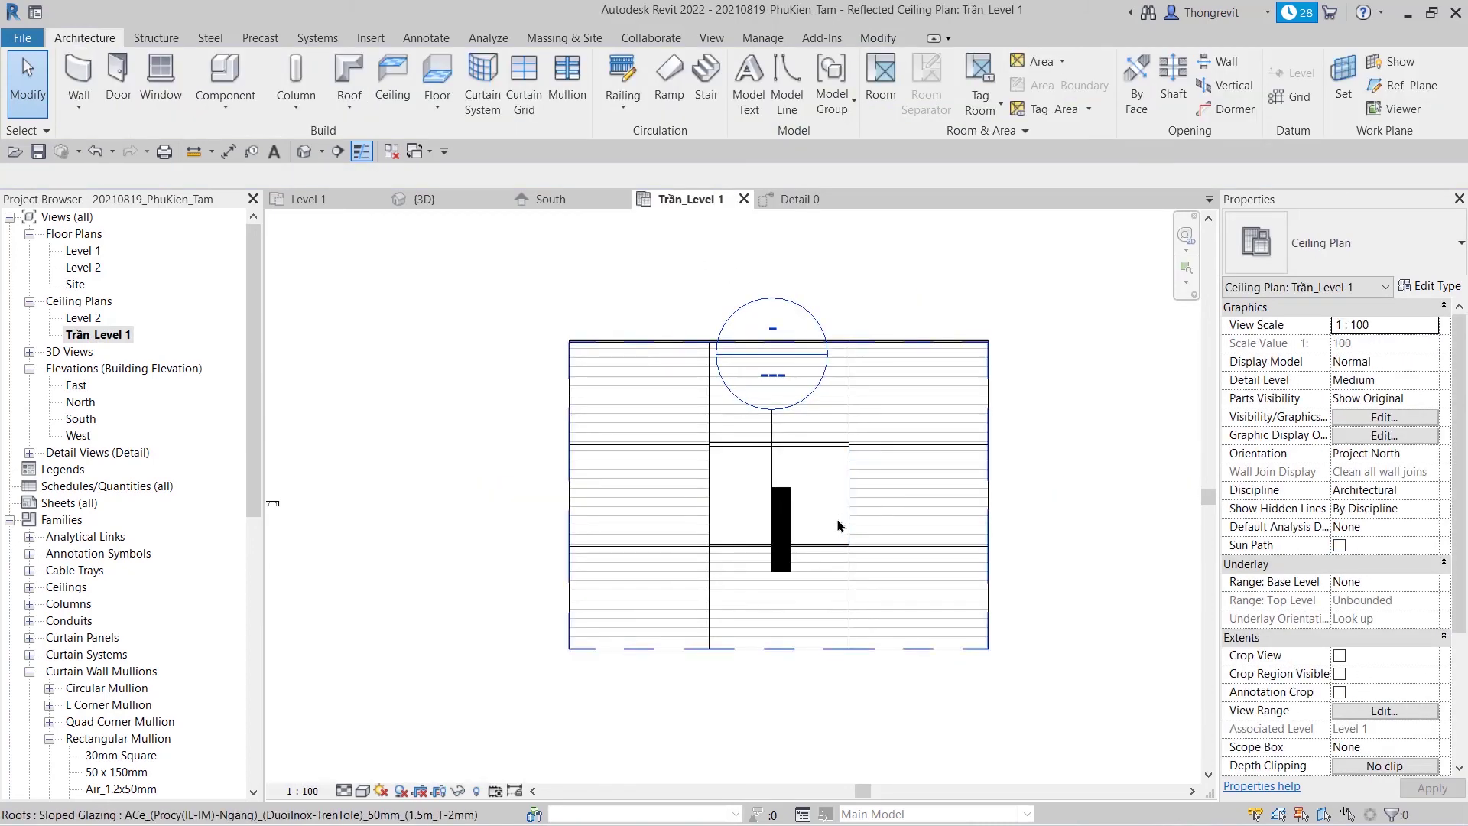
scroll(834, 516, "up", 4)
left_click(784, 343)
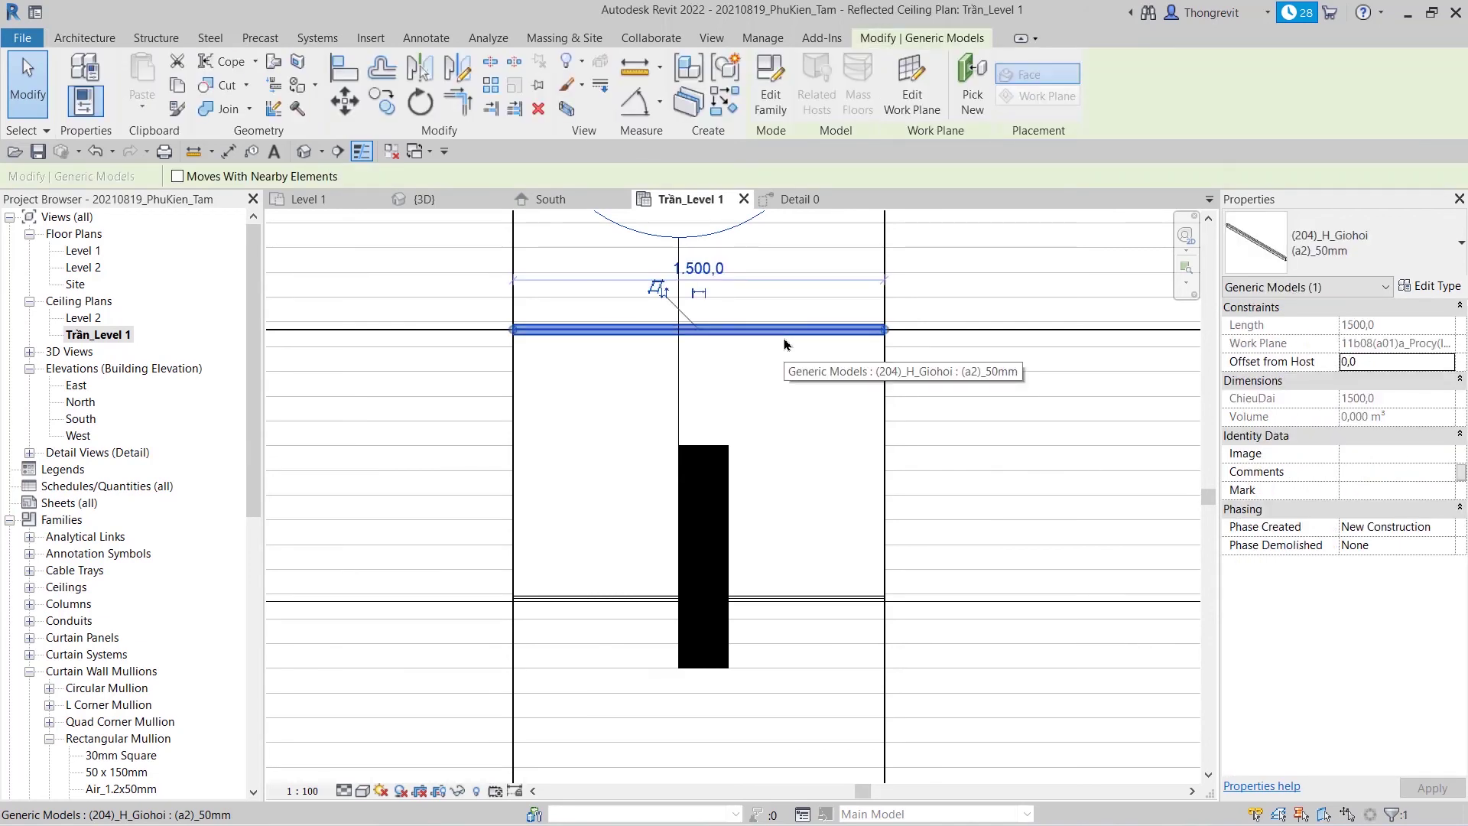
left_click(457, 76)
left_click(881, 461)
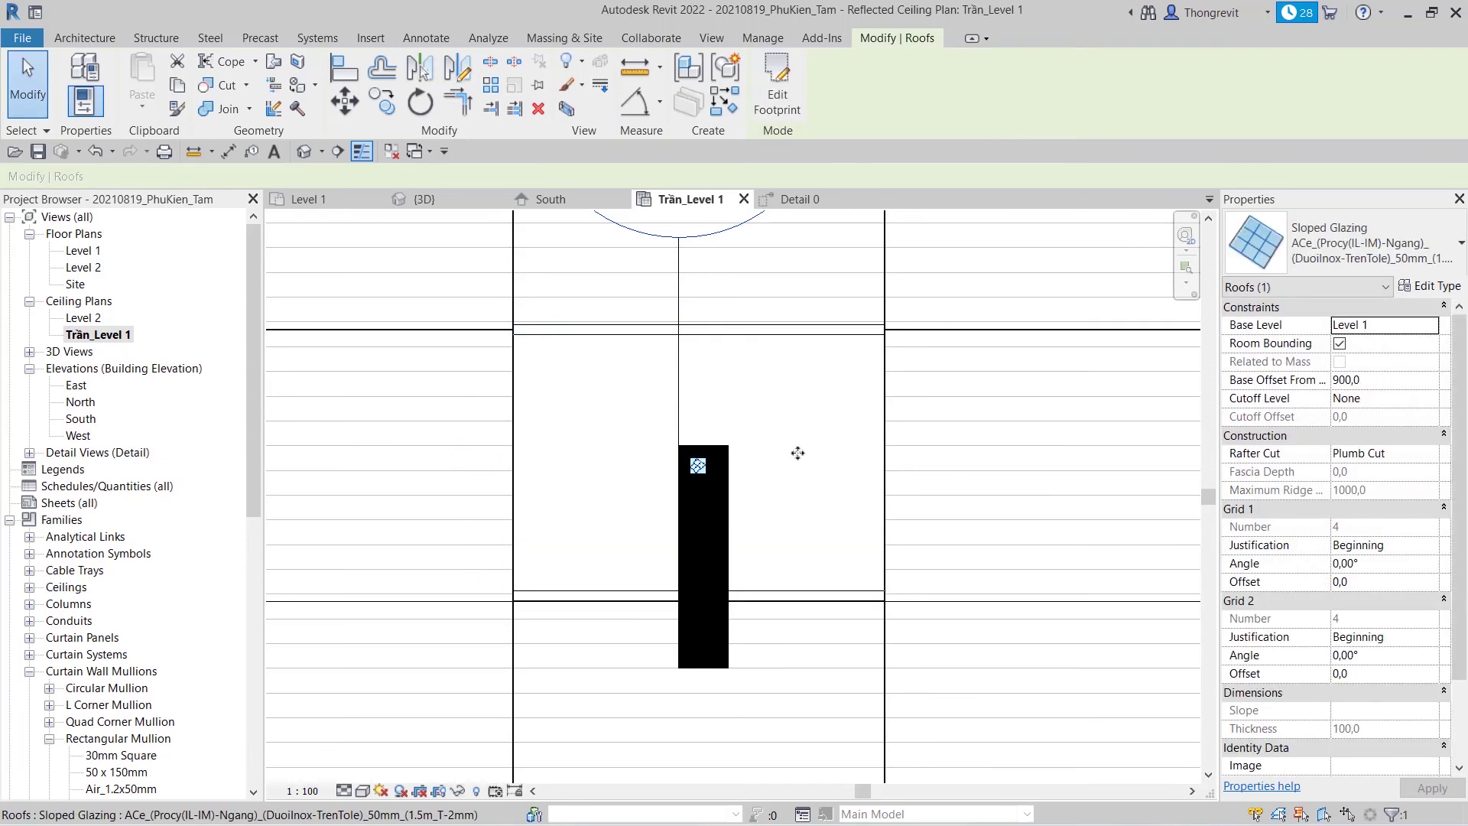
scroll(798, 452, "down", 2)
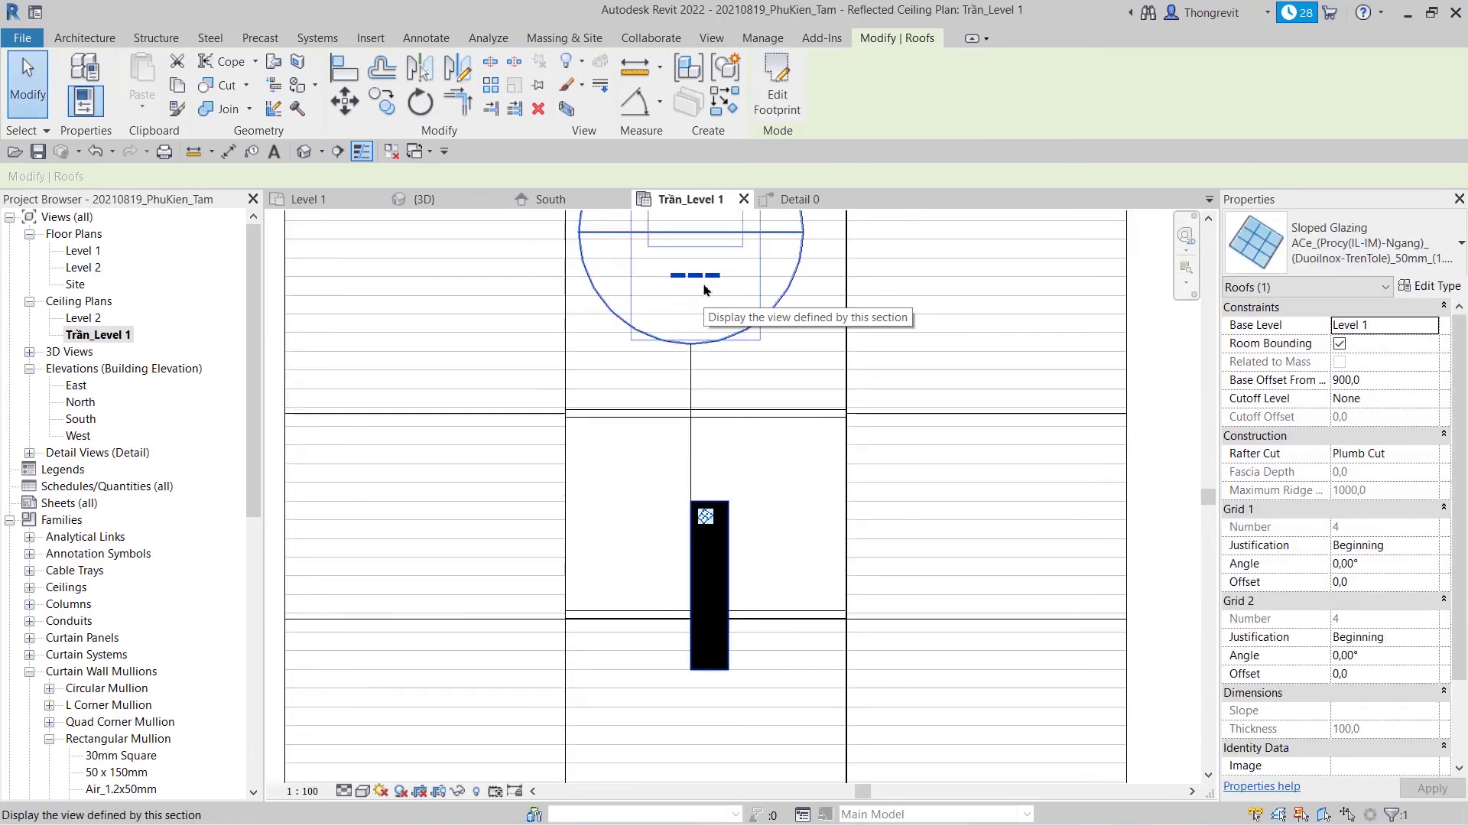
- In the Detail 0 section, align (AL) the H_Giohoi trim to the glazing panel edge
double_click(704, 289)
scroll(704, 599, "up", 3)
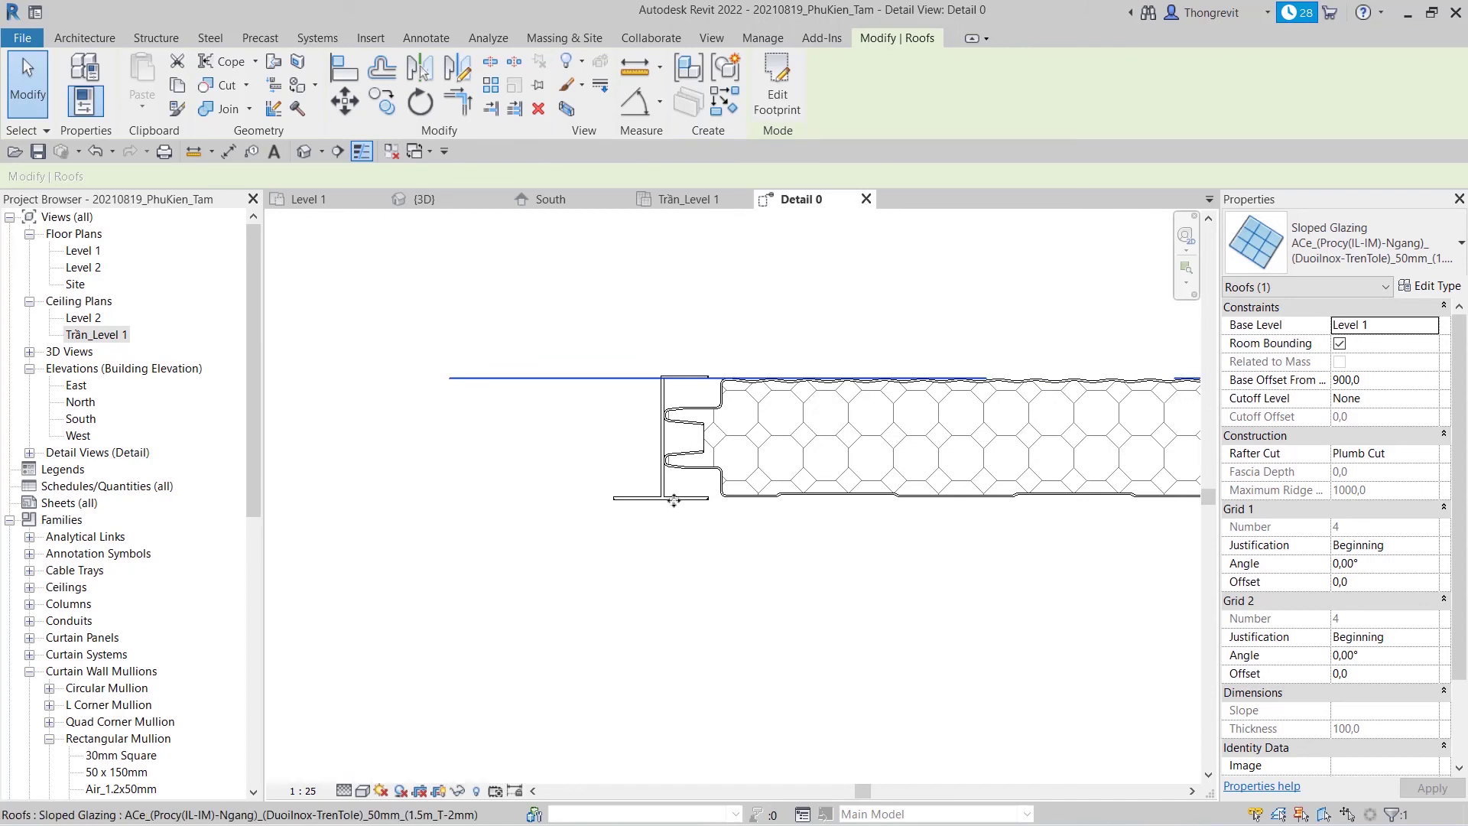
left_click(664, 498)
scroll(635, 505, "up", 3)
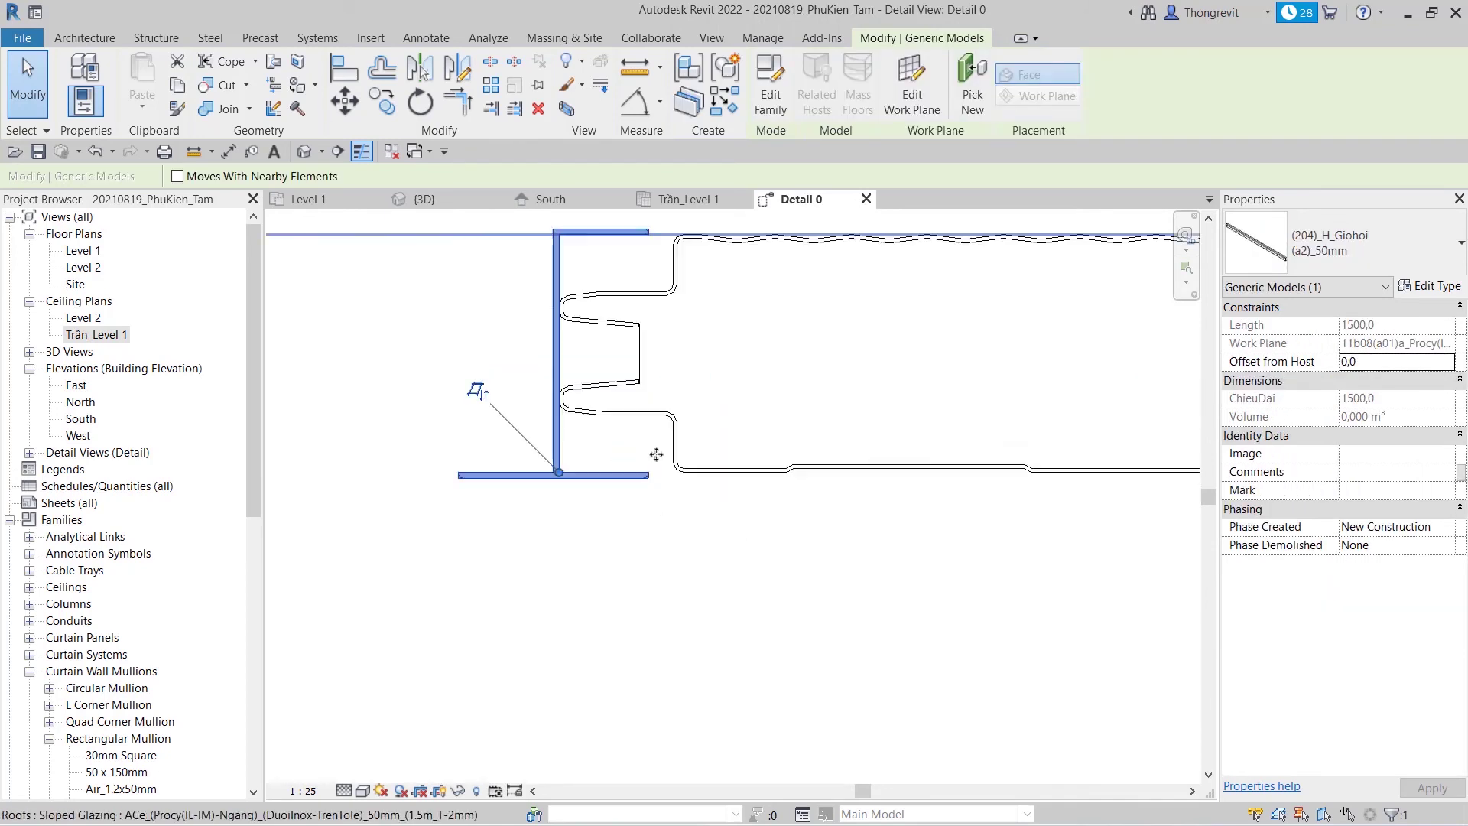
key("a")
key("l")
left_click(667, 496)
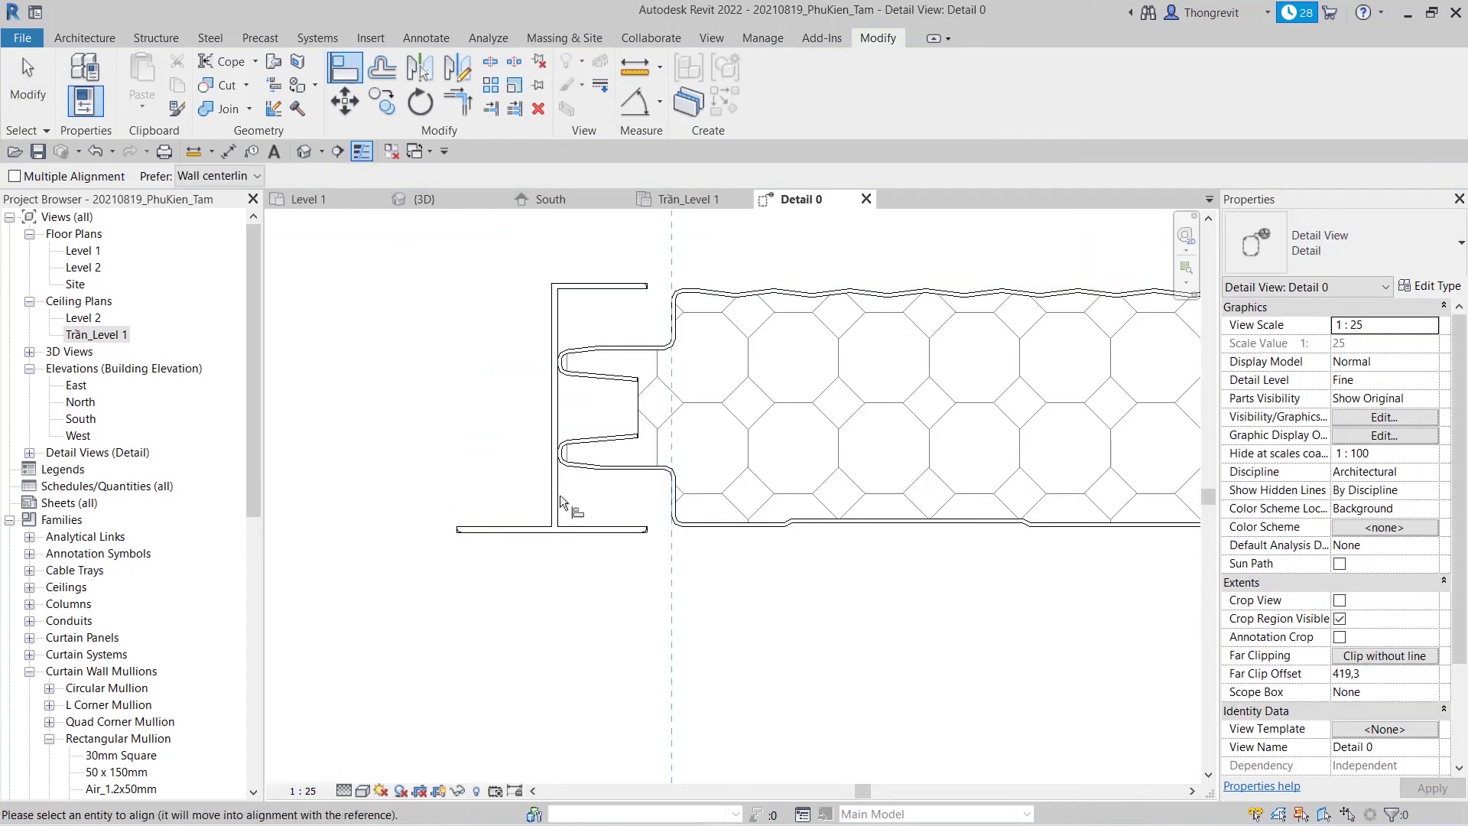
left_click(557, 494)
key("Escape")
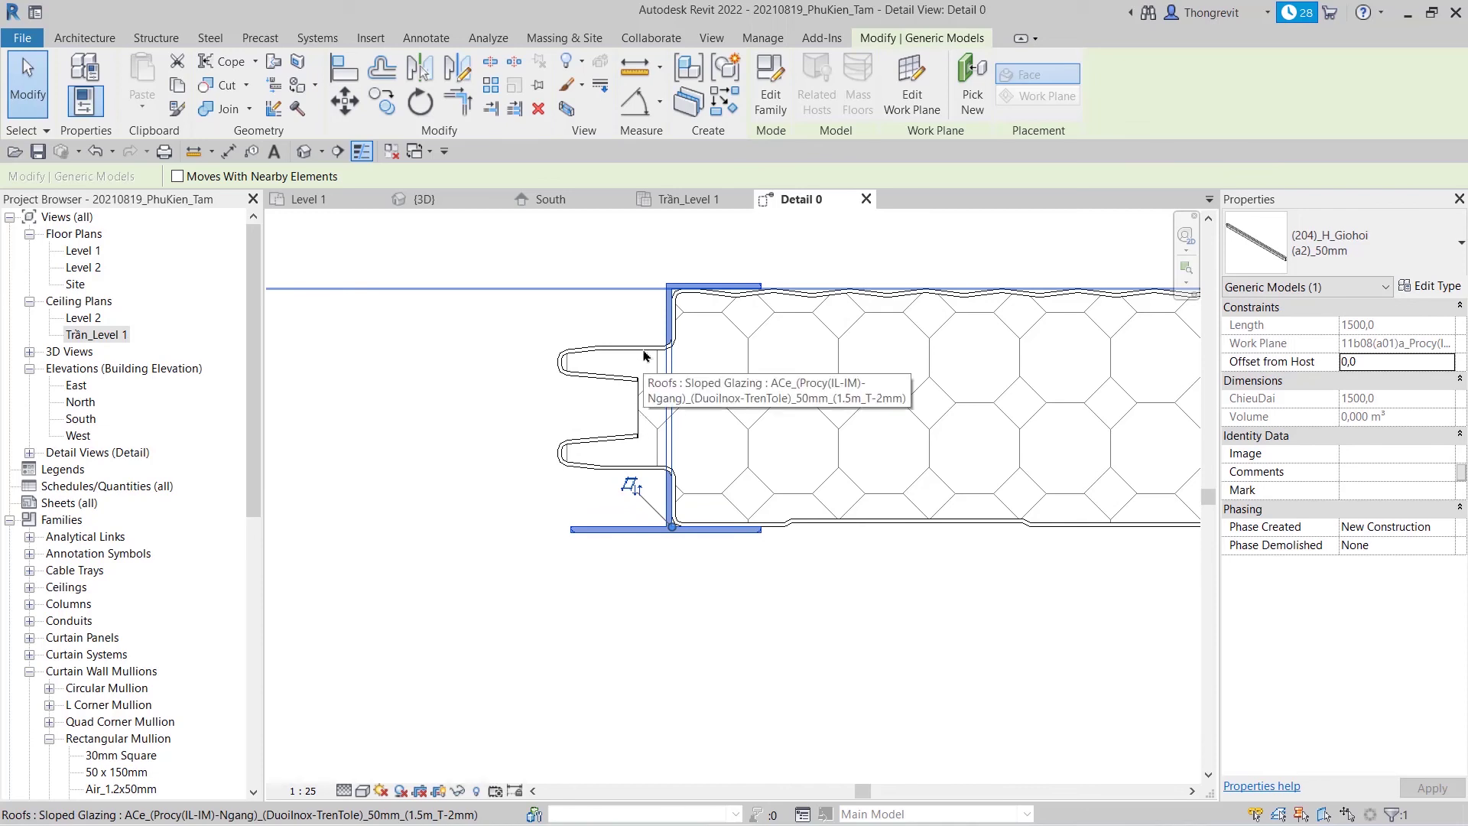
key("Escape")
scroll(828, 635, "down", 2)
scroll(827, 635, "down", 2)
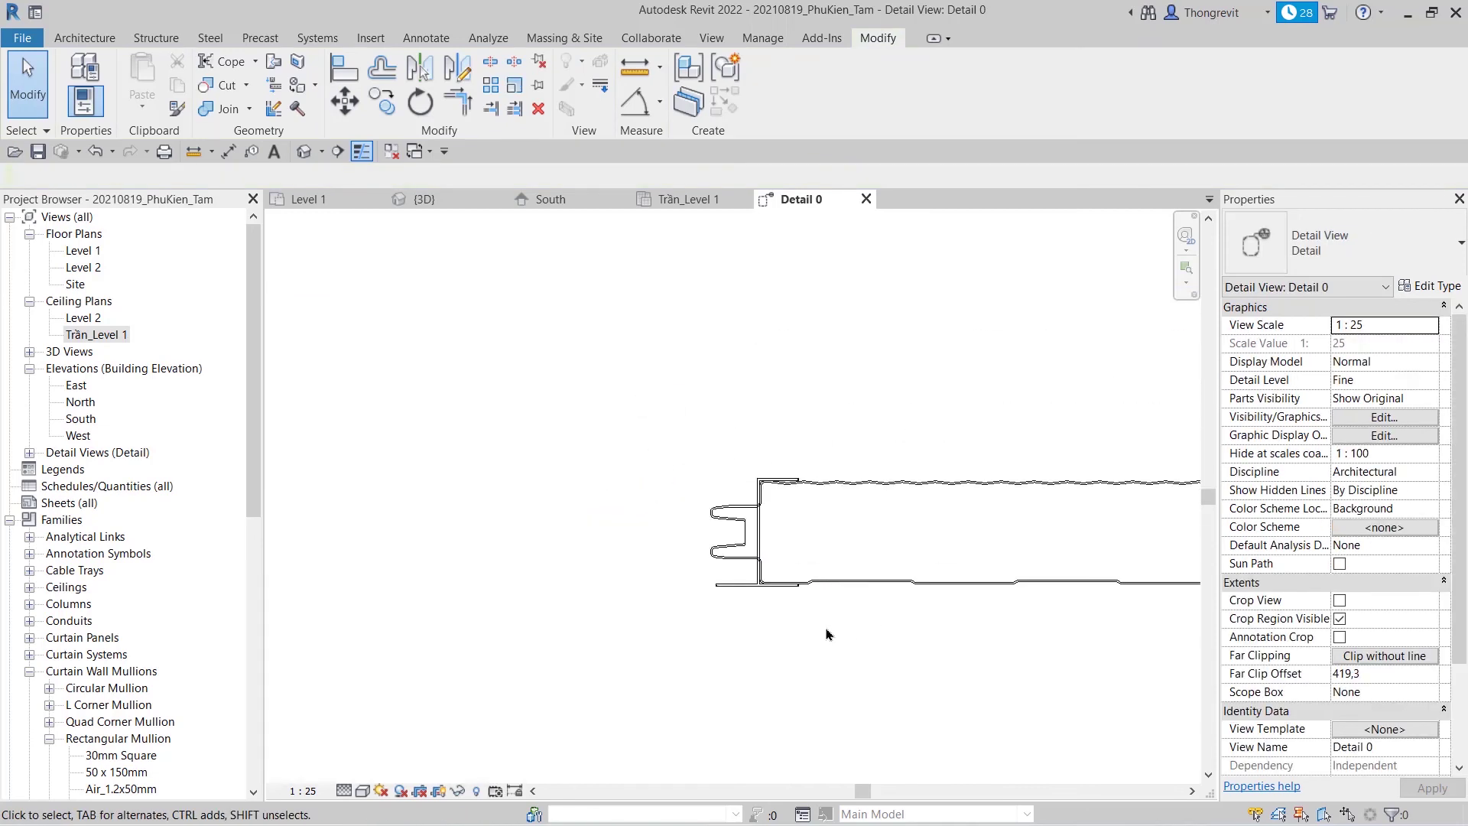
scroll(825, 636, "down", 1)
scroll(825, 637, "down", 2)
scroll(824, 639, "down", 2)
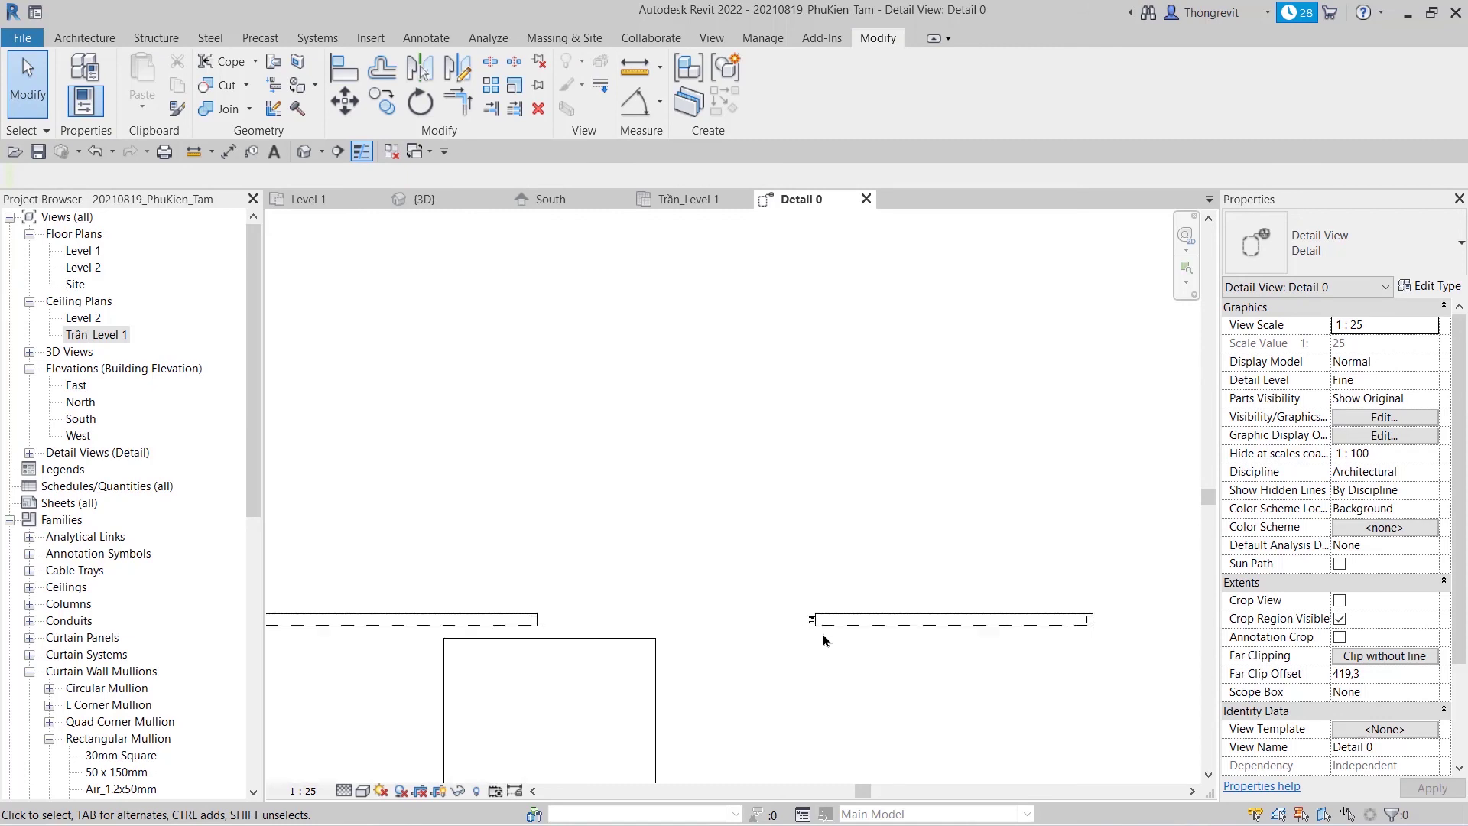
scroll(830, 579, "down", 2)
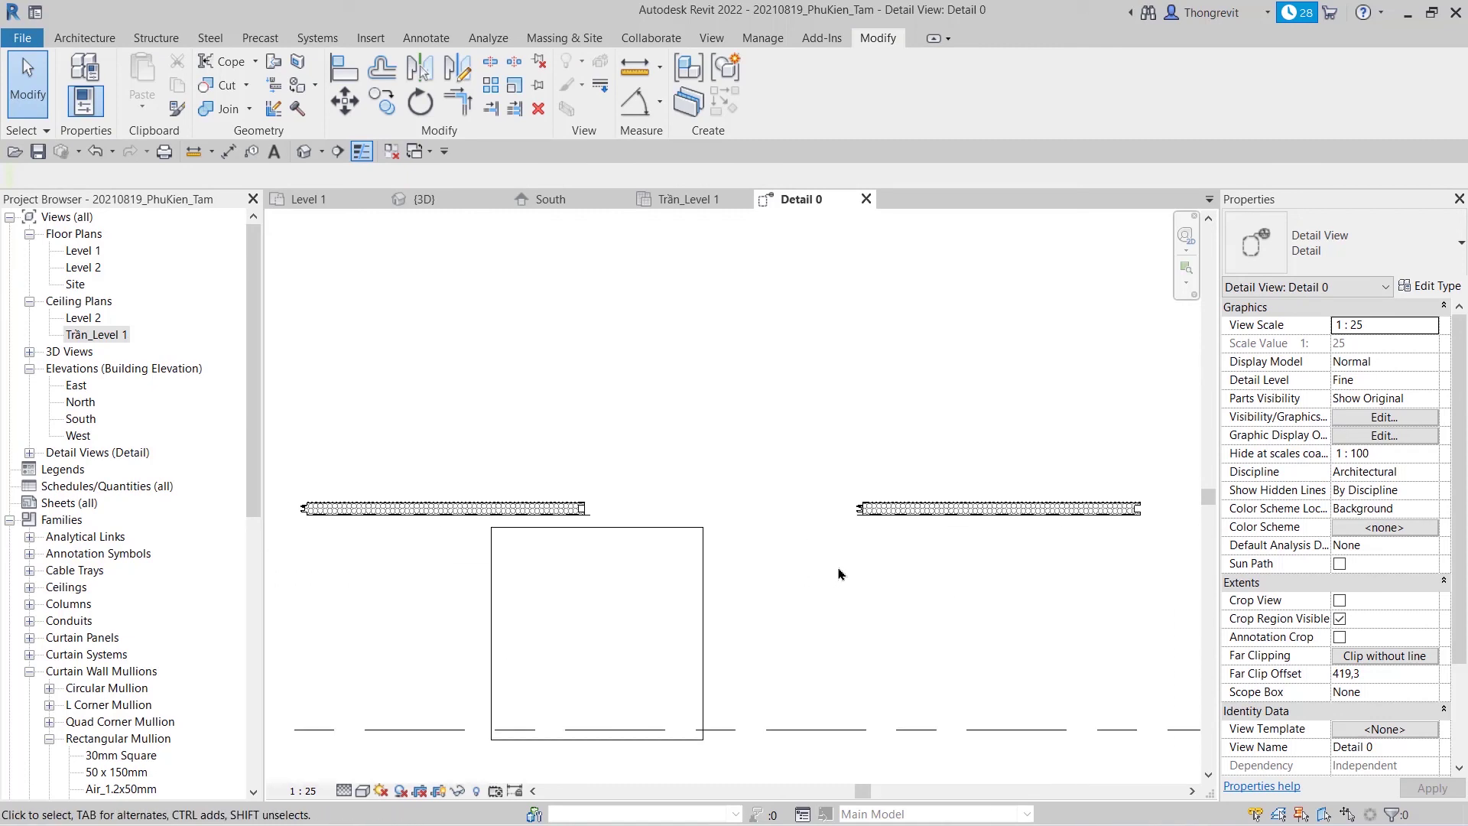
- In the {3D} view, select the sloped glazing roof and the trim along the opening edge
left_click(425, 199)
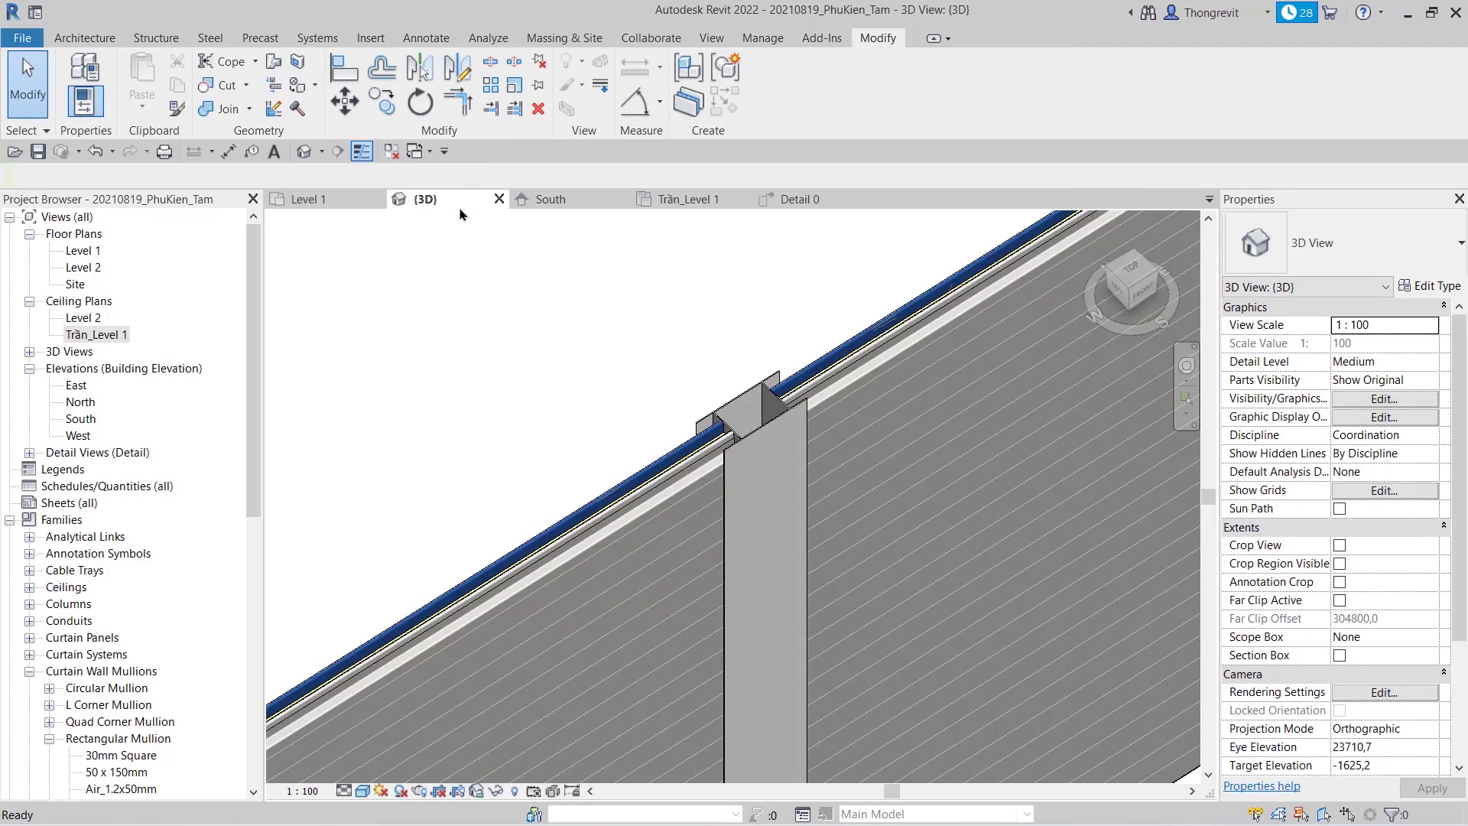
scroll(921, 505, "down", 2)
scroll(940, 498, "down", 3)
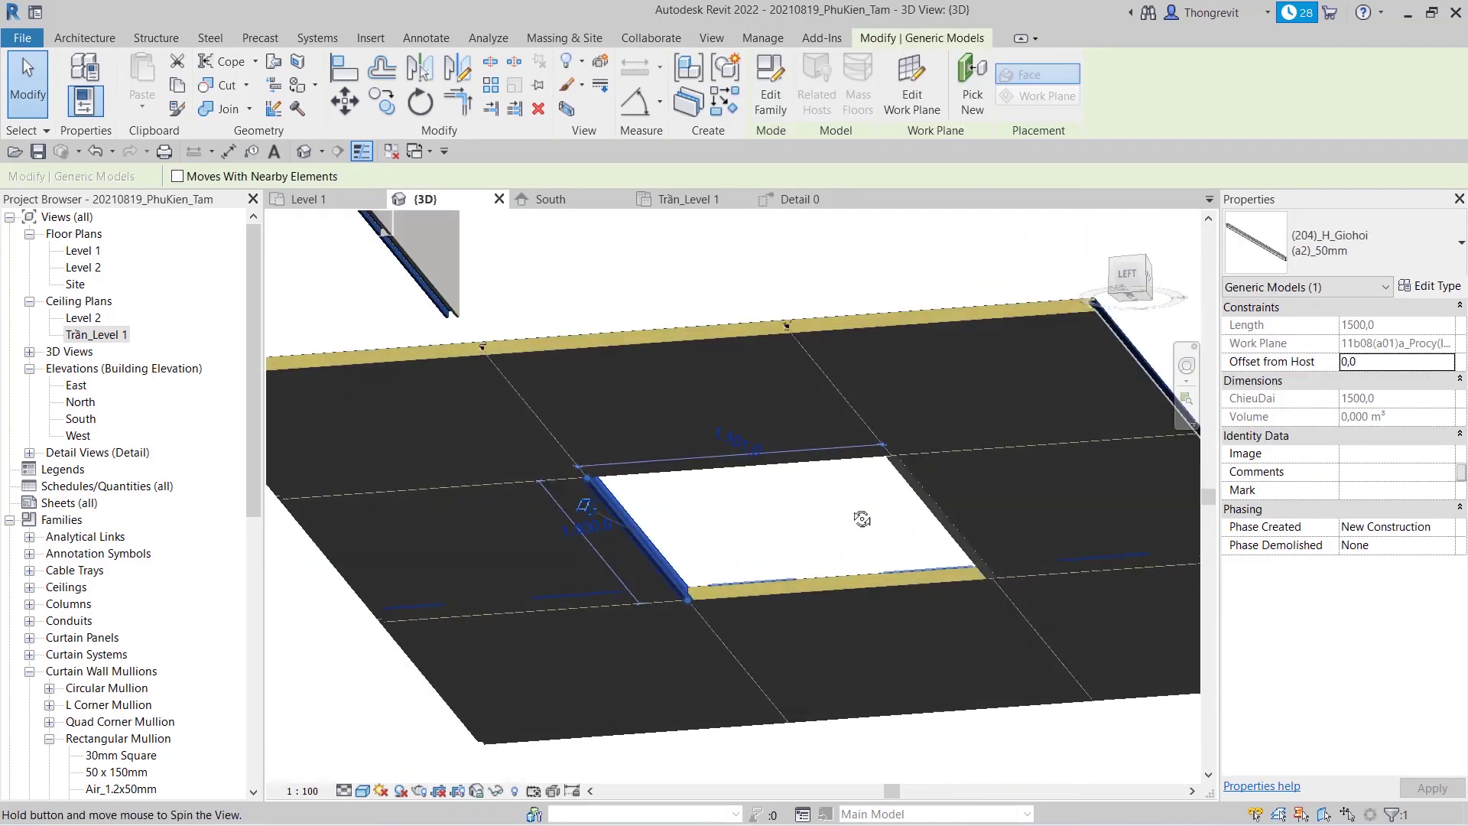
middle_click_drag(858, 514, 887, 547, "shift")
scroll(920, 607, "up", 2)
left_click(920, 607)
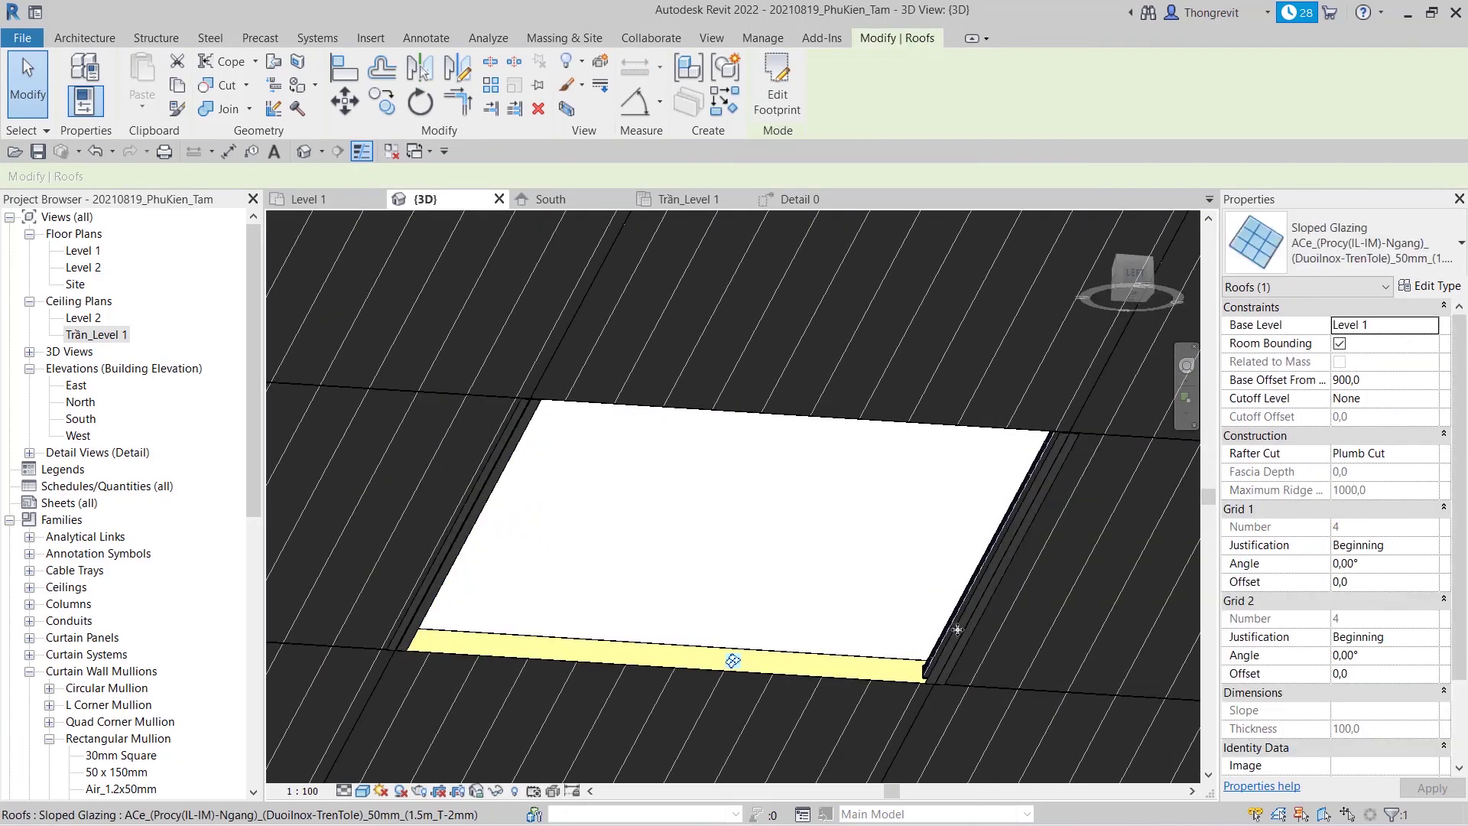
left_click(937, 630)
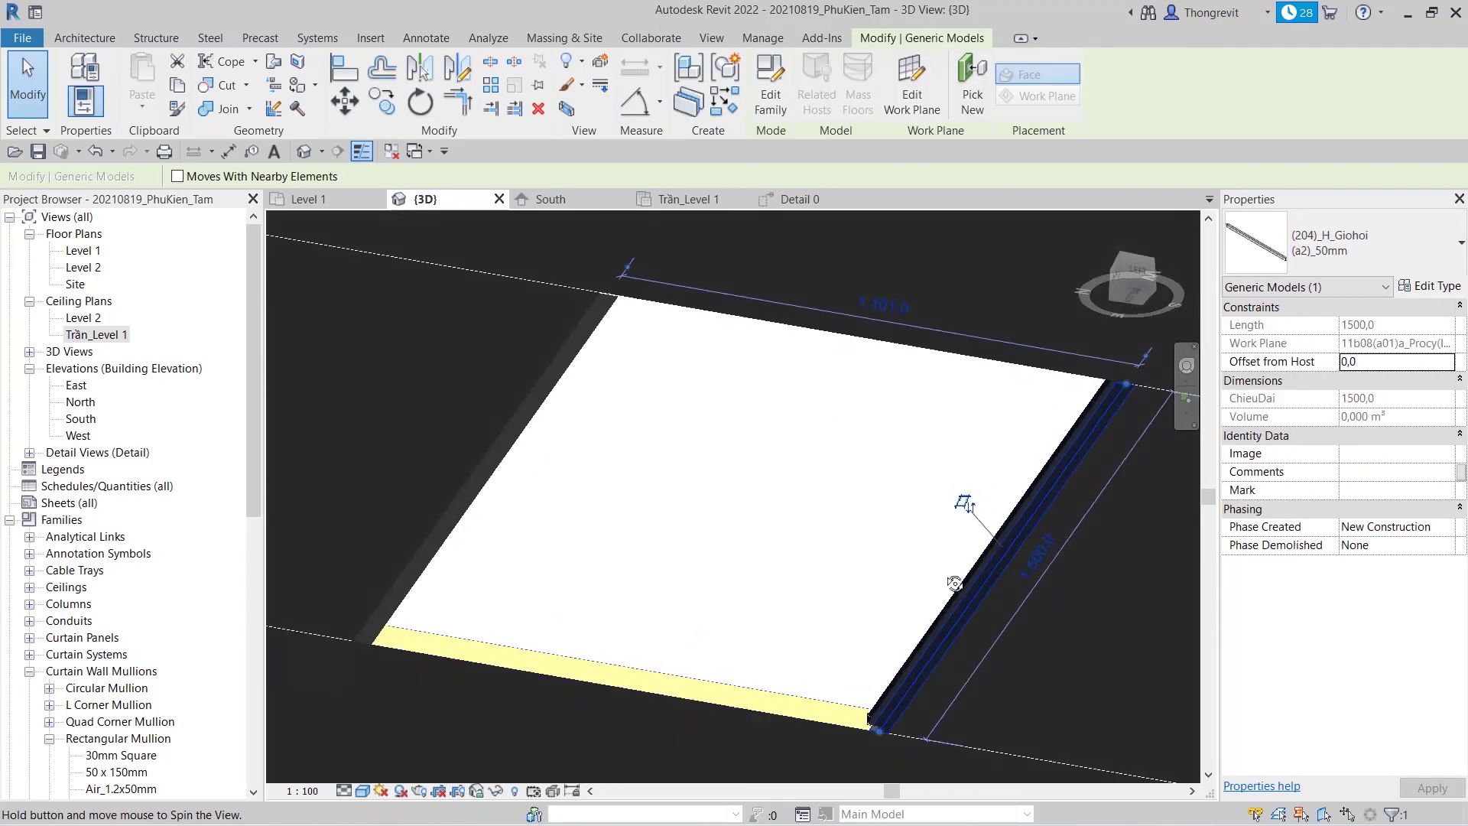
middle_click_drag(937, 631, 786, 655, "shift")
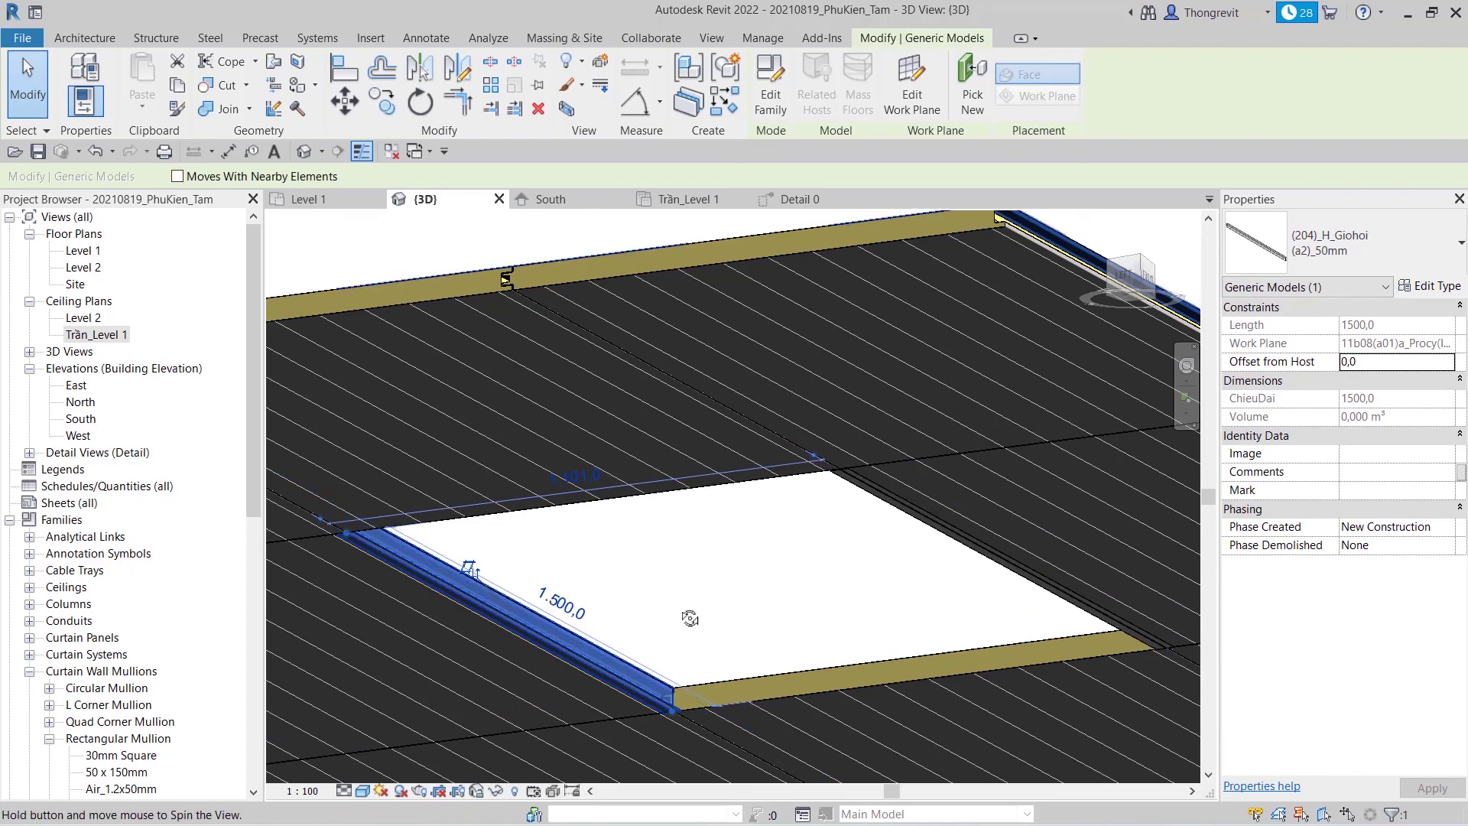
- Orbit around the opening to view the trim from the side, underneath and above
middle_click_drag(608, 659, 685, 739, "shift")
scroll(688, 588, "down", 3)
scroll(704, 576, "down", 2)
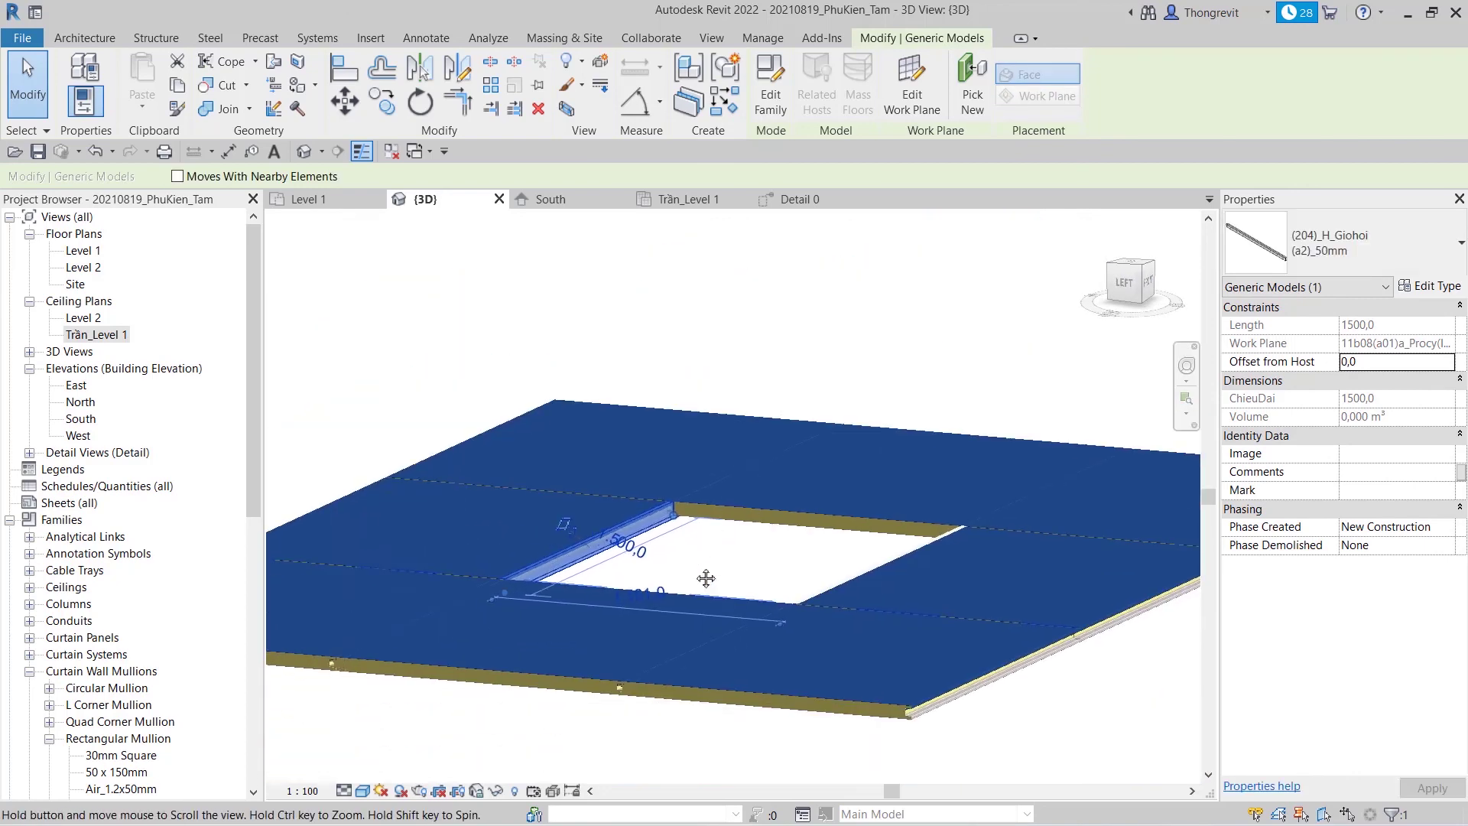
scroll(704, 577, "up", 2)
scroll(704, 581, "up", 1)
left_click(706, 757)
middle_click_drag(705, 757, 722, 560, "shift")
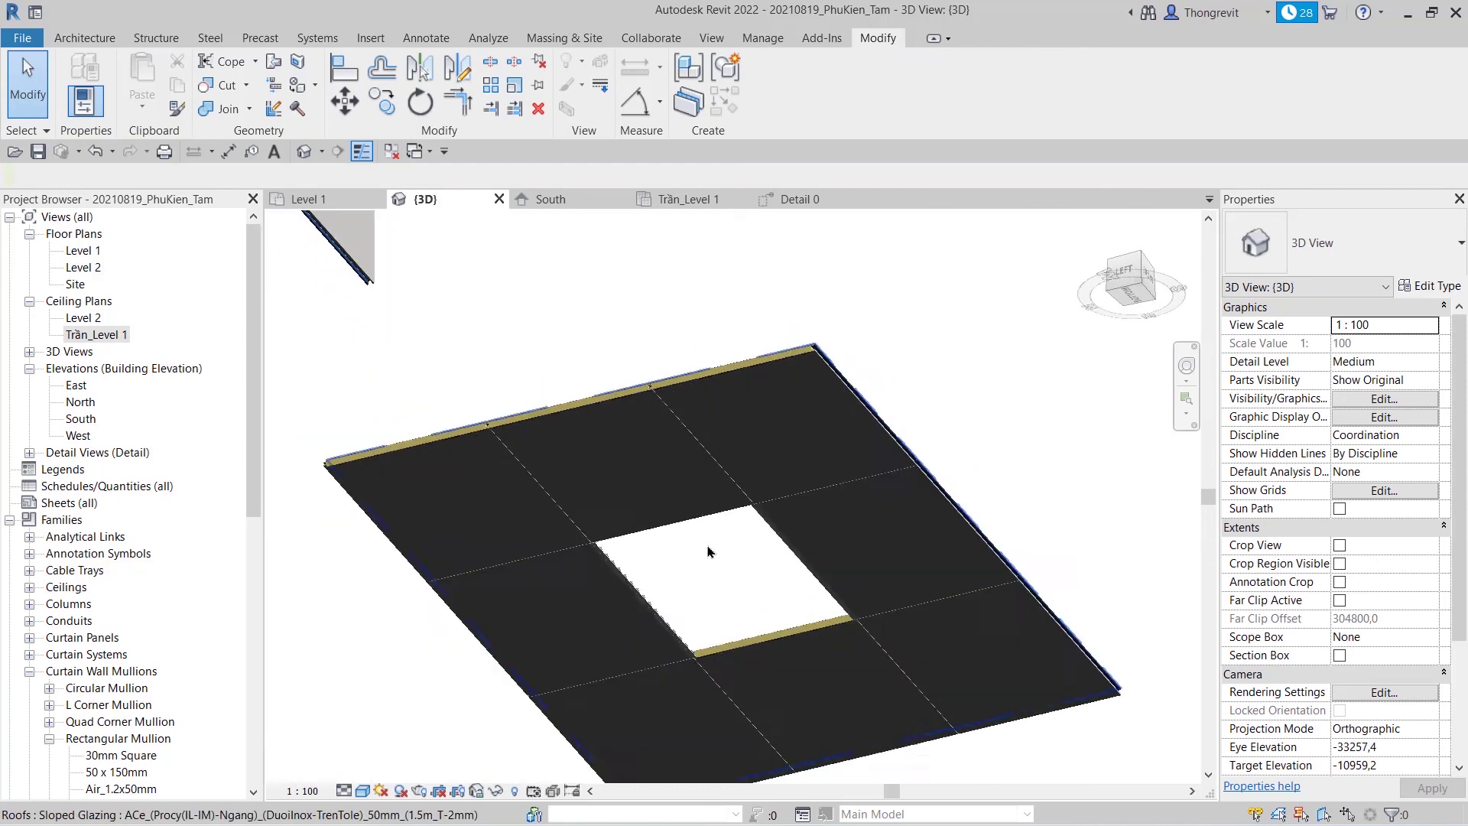
middle_click_drag(722, 560, 978, 723, "shift")
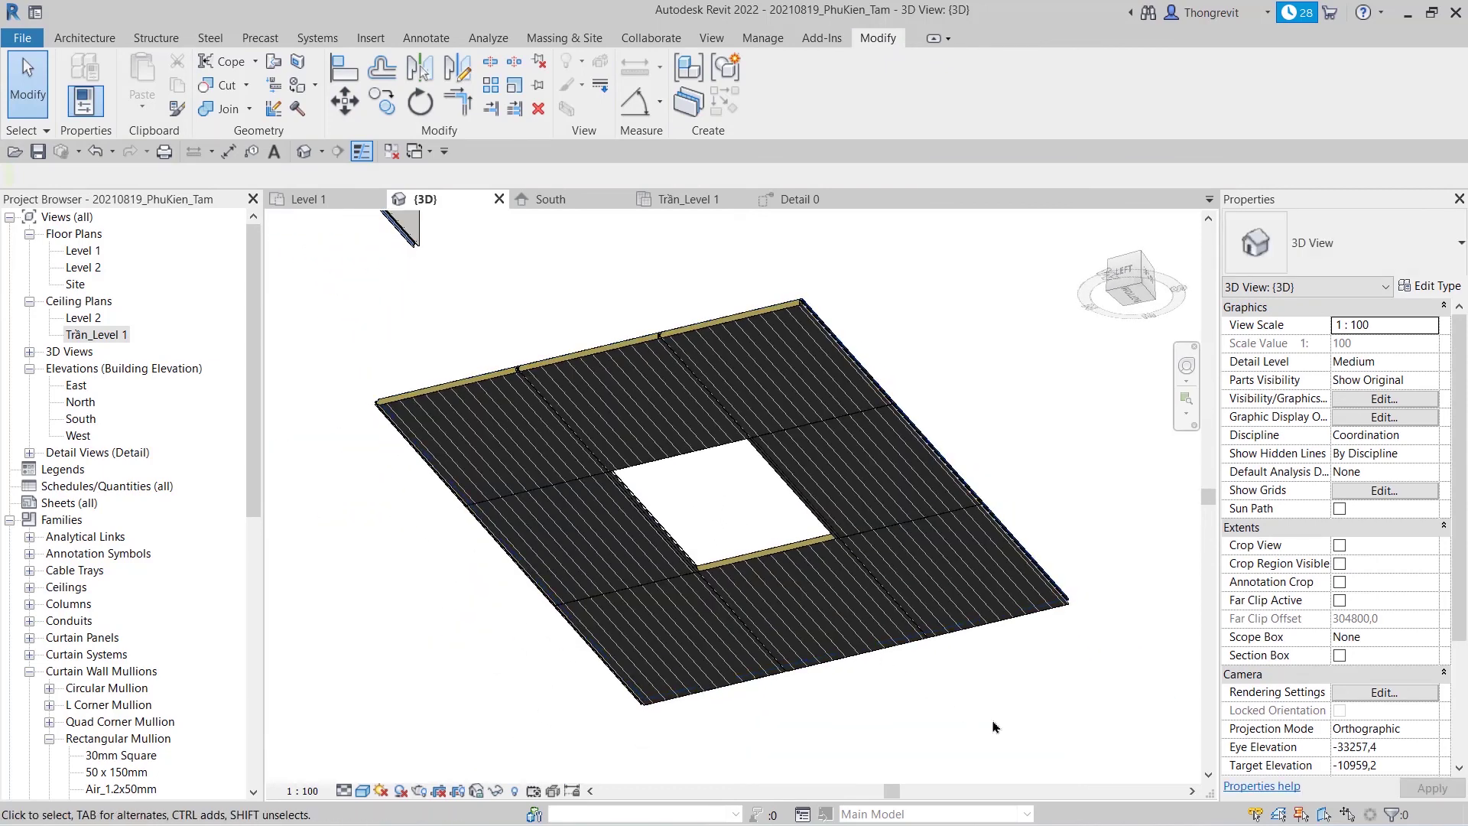